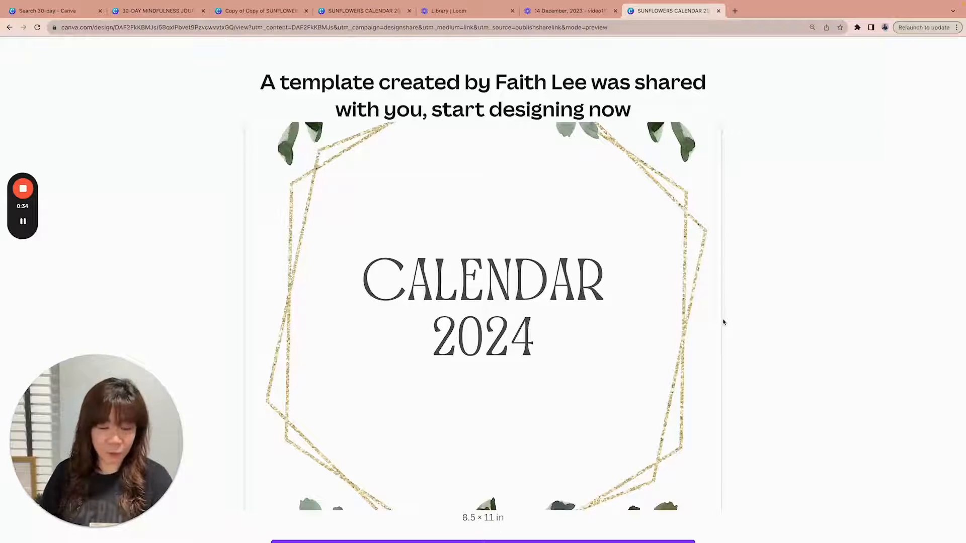
# Step: Open the shared Calendar 2024 template for editing
pyautogui.scroll(-1, 717, 323)
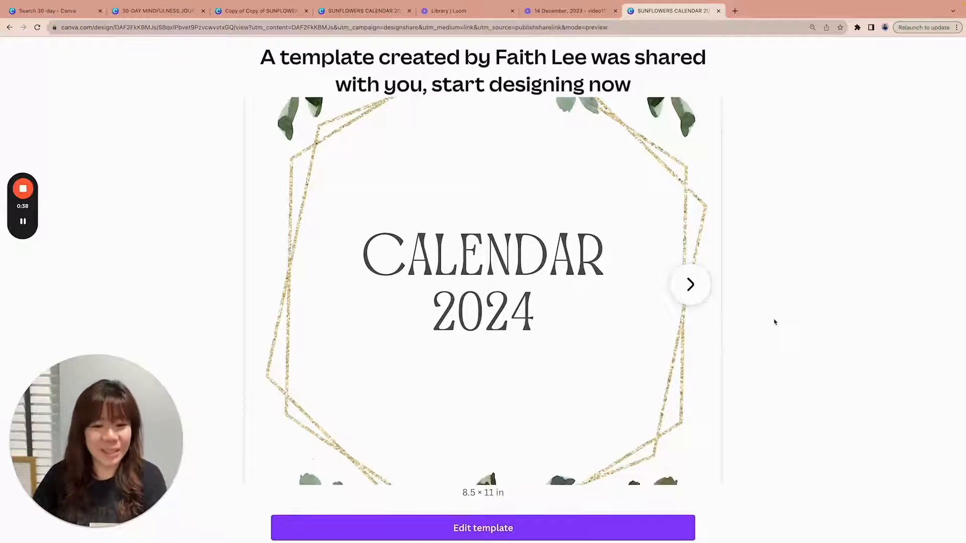
pyautogui.scroll(-1, 774, 323)
pyautogui.scroll(2, 775, 322)
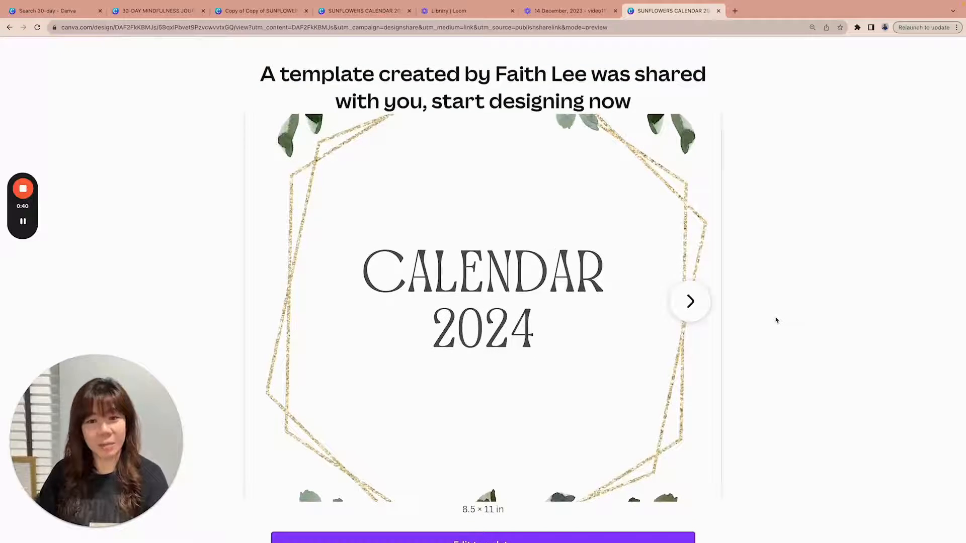
pyautogui.scroll(-1, 775, 320)
pyautogui.scroll(-2, 775, 320)
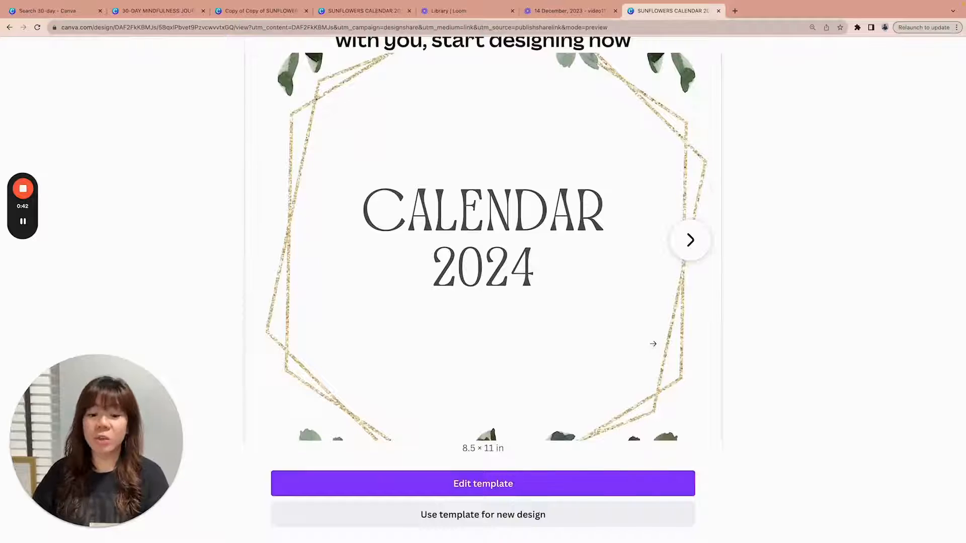
pyautogui.scroll(-2, 653, 345)
pyautogui.click(476, 436)
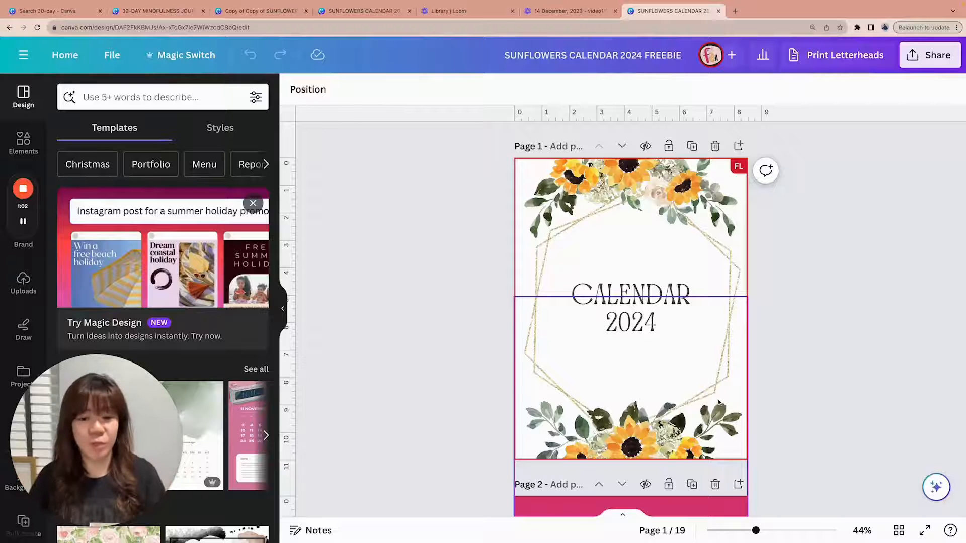
# Step: Show the template's pages in a grid overview and skim through to the journal pages at the end
pyautogui.scroll(-1, 836, 392)
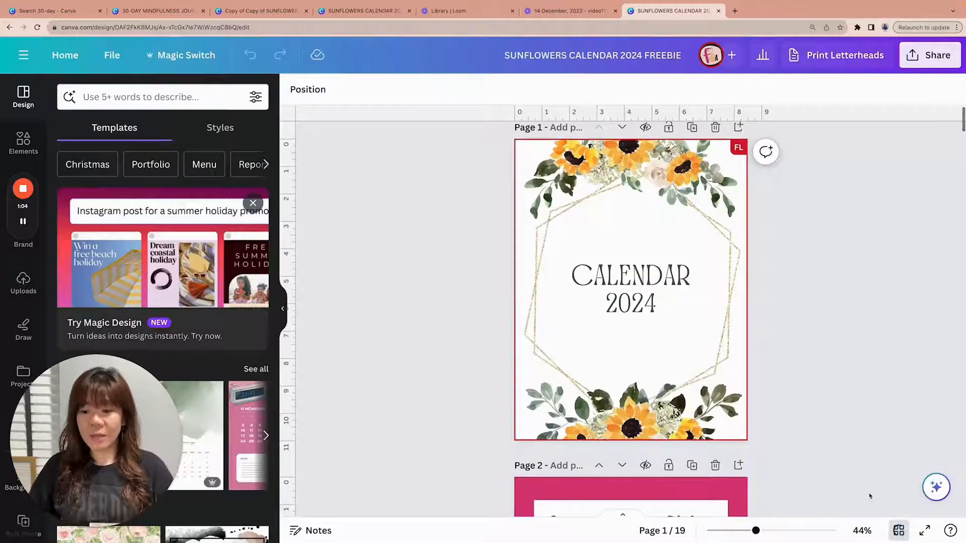
pyautogui.click(898, 531)
pyautogui.scroll(-8, 734, 297)
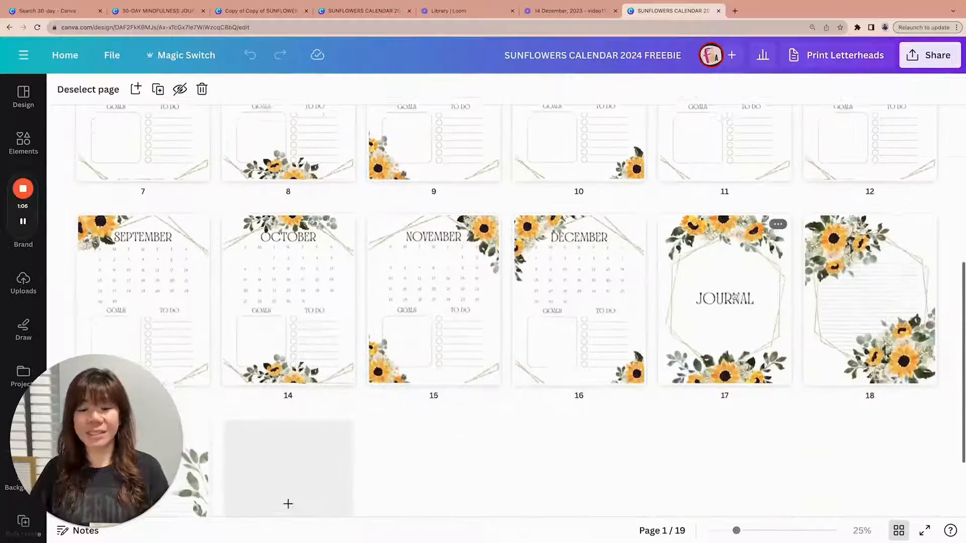
pyautogui.scroll(8, 734, 297)
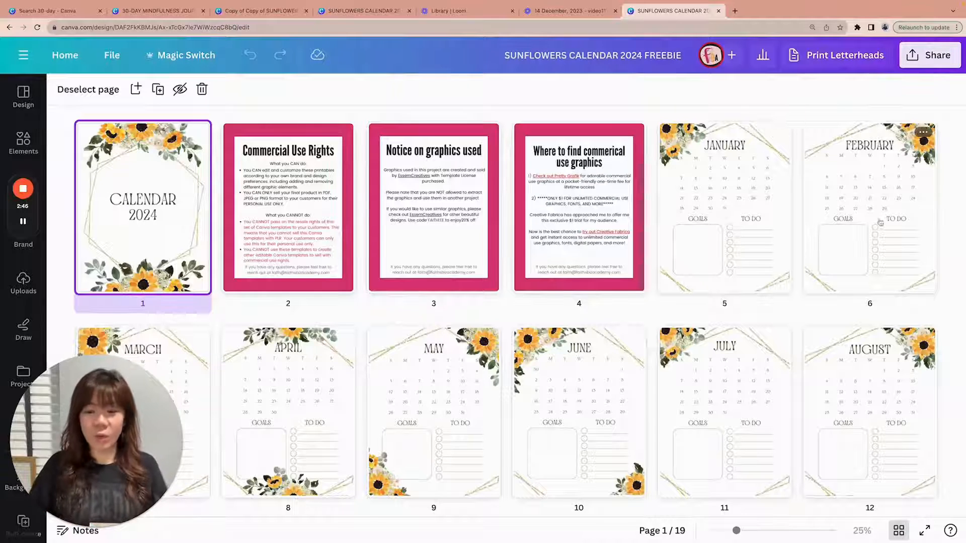
# Step: Examine the monthly calendar pages, the journal pages and the pink notice pages of the template
pyautogui.scroll(-5, 880, 222)
pyautogui.scroll(4, 877, 302)
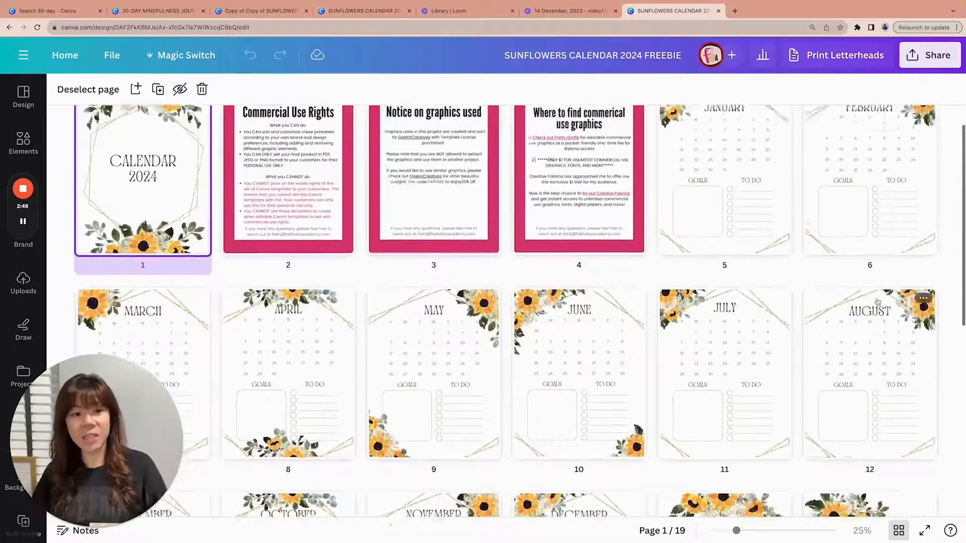
pyautogui.scroll(2, 878, 301)
pyautogui.scroll(-2, 780, 271)
pyautogui.scroll(-2, 780, 271)
pyautogui.scroll(4, 781, 269)
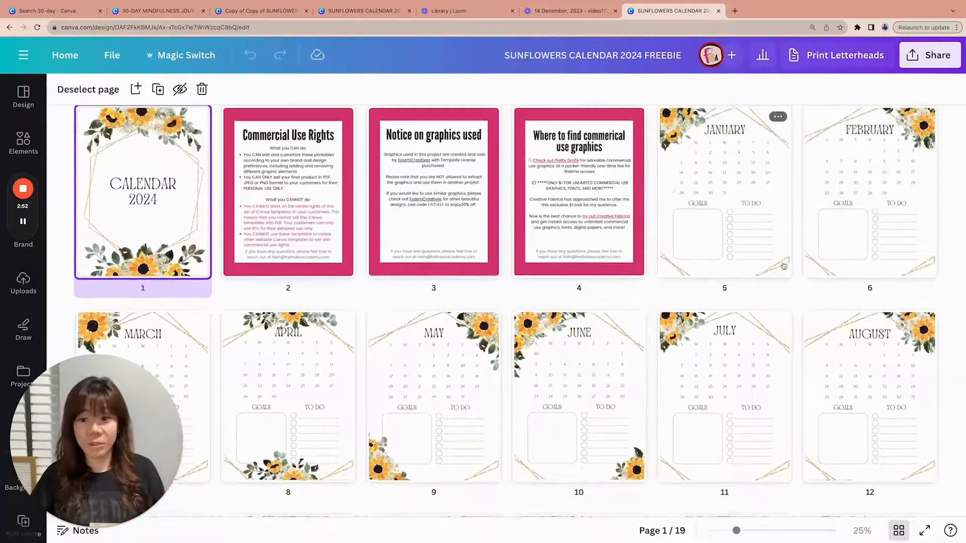
pyautogui.scroll(-15, 783, 266)
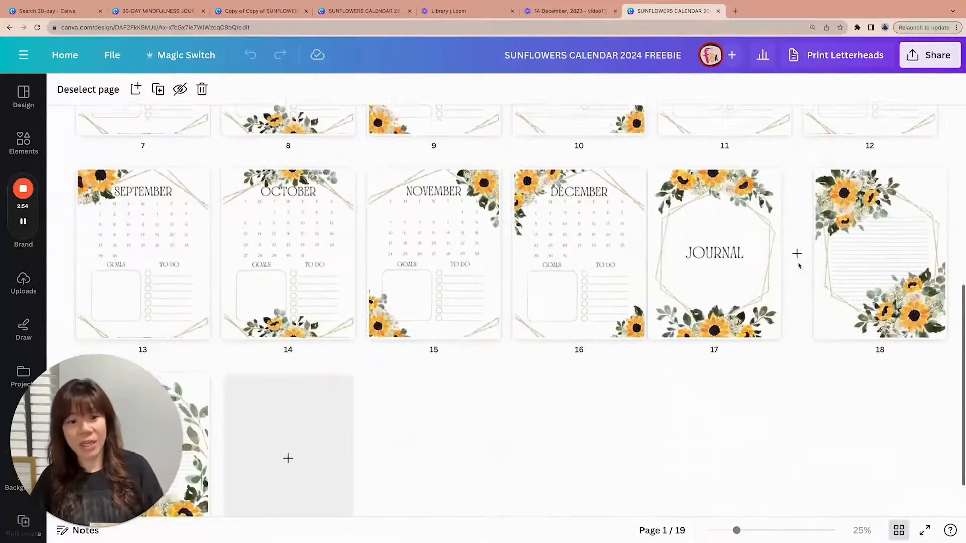
pyautogui.scroll(-2, 799, 266)
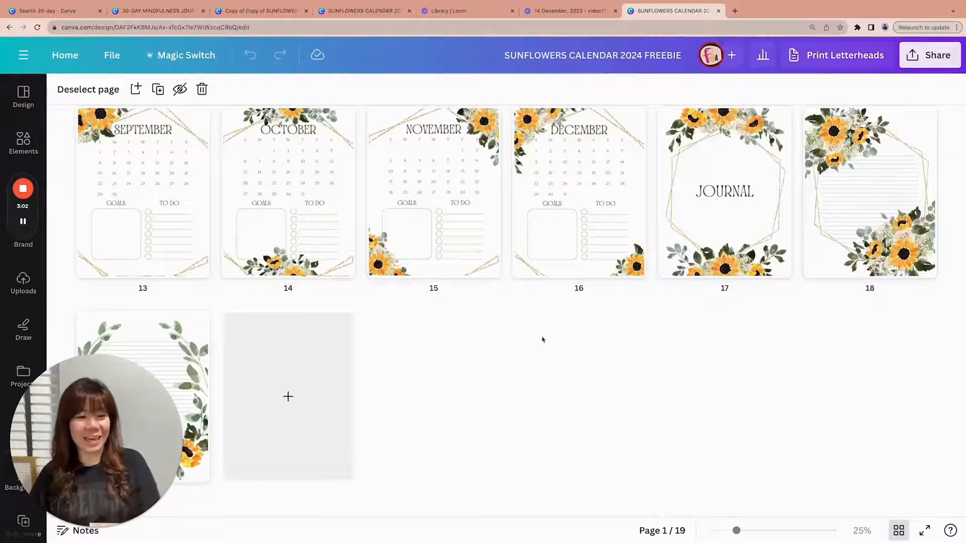
pyautogui.scroll(10, 613, 342)
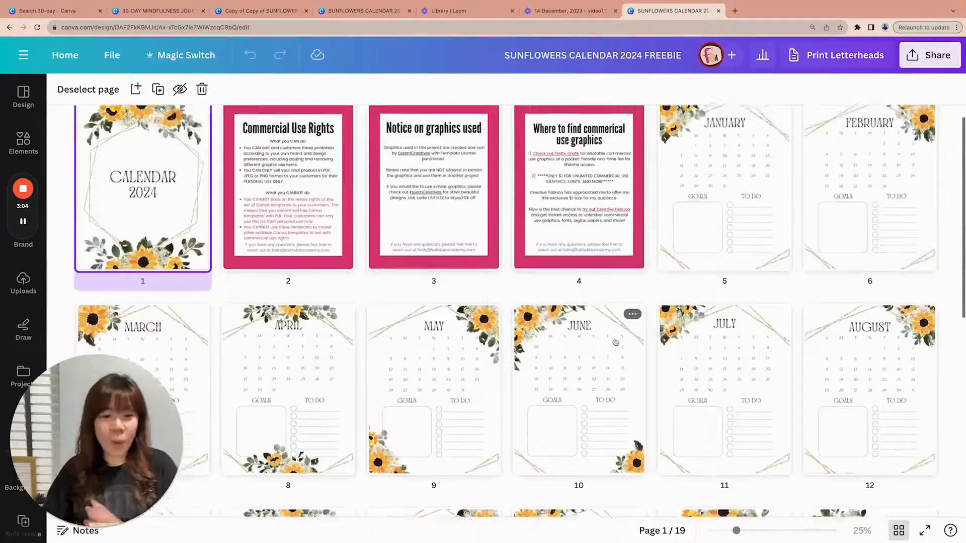
pyautogui.scroll(-5, 620, 339)
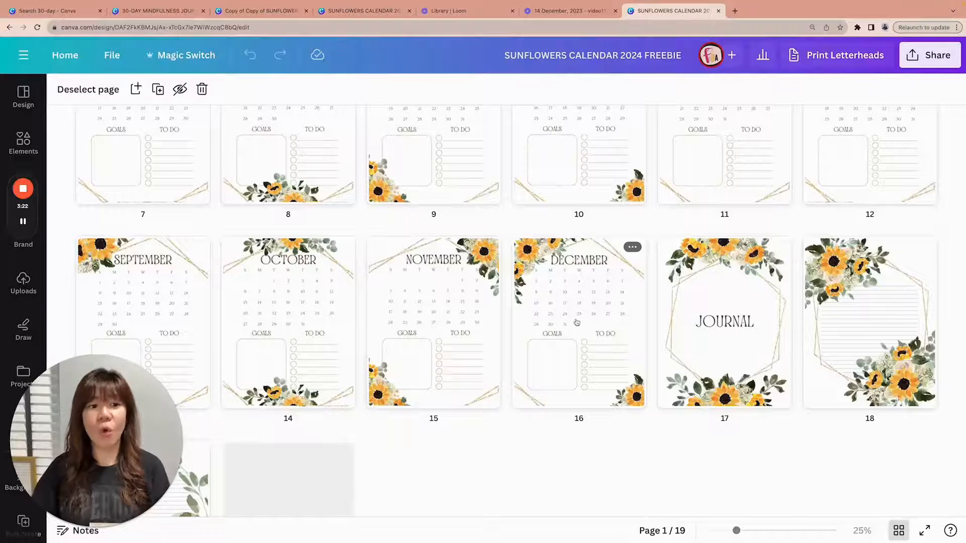
pyautogui.scroll(5, 577, 323)
pyautogui.scroll(2, 578, 323)
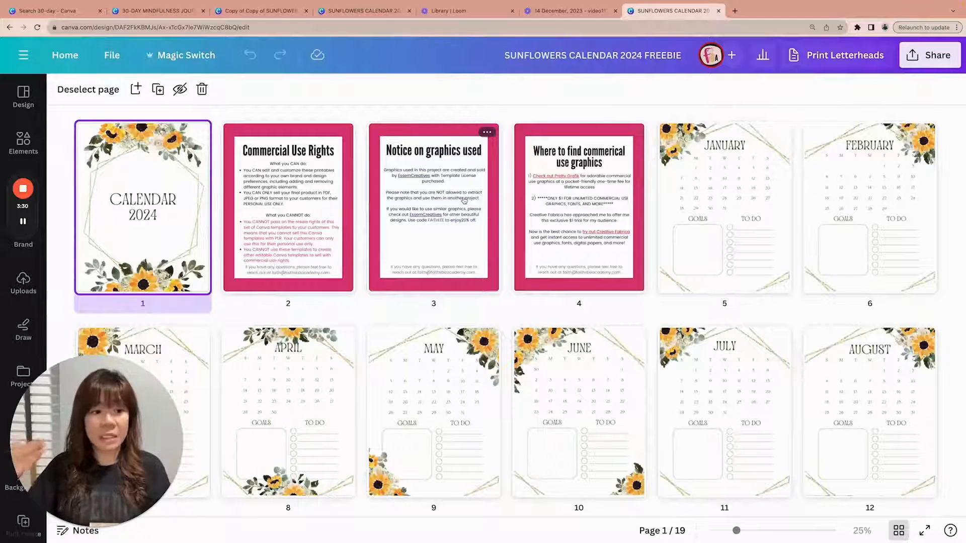
# Step: Make a copy of the sunflower calendar design and title the copy "calendar demo"
pyautogui.click(119, 58)
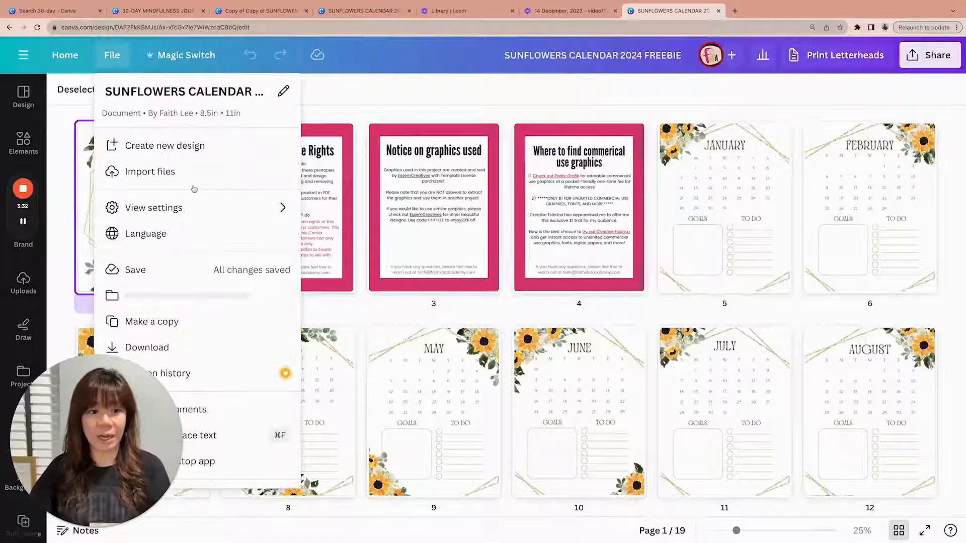
pyautogui.click(188, 321)
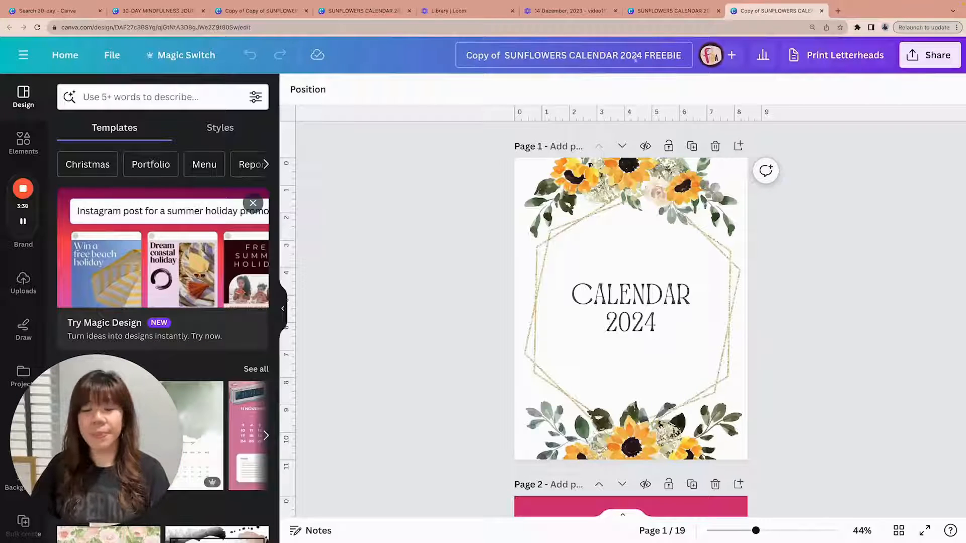
pyautogui.click(596, 59)
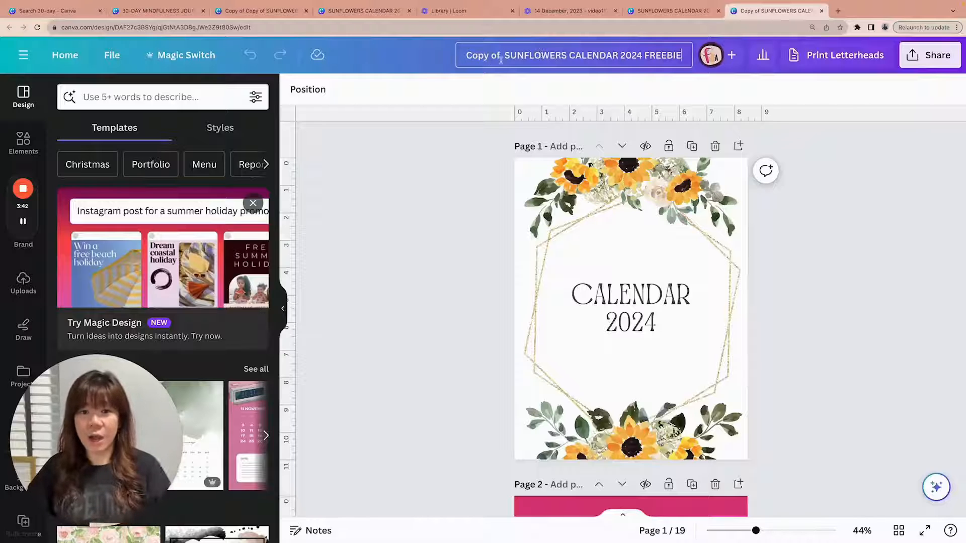
pyautogui.moveTo(463, 56); pyautogui.dragTo(702, 57)
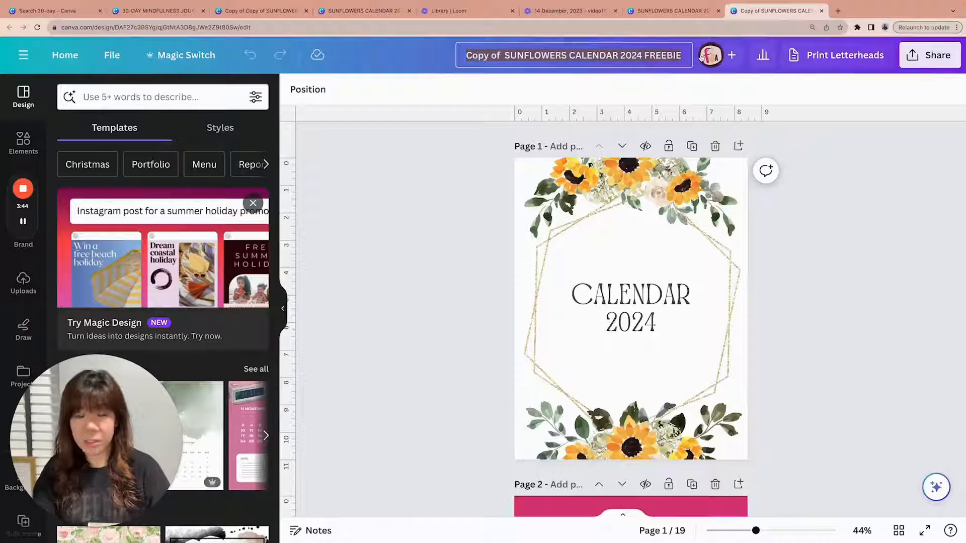
pyautogui.write('calendar dm')
pyautogui.press('BackSpace')
pyautogui.write('emo')
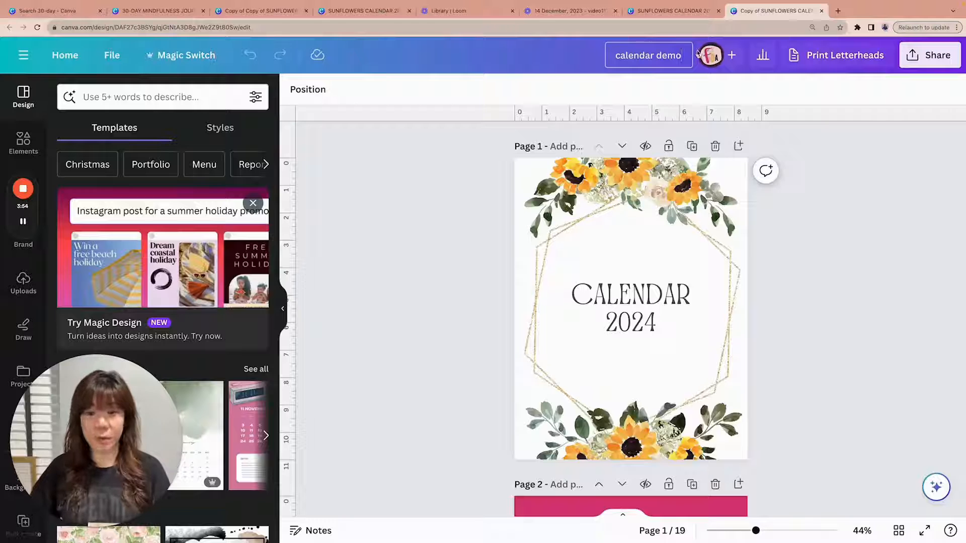
pyautogui.press('Return')
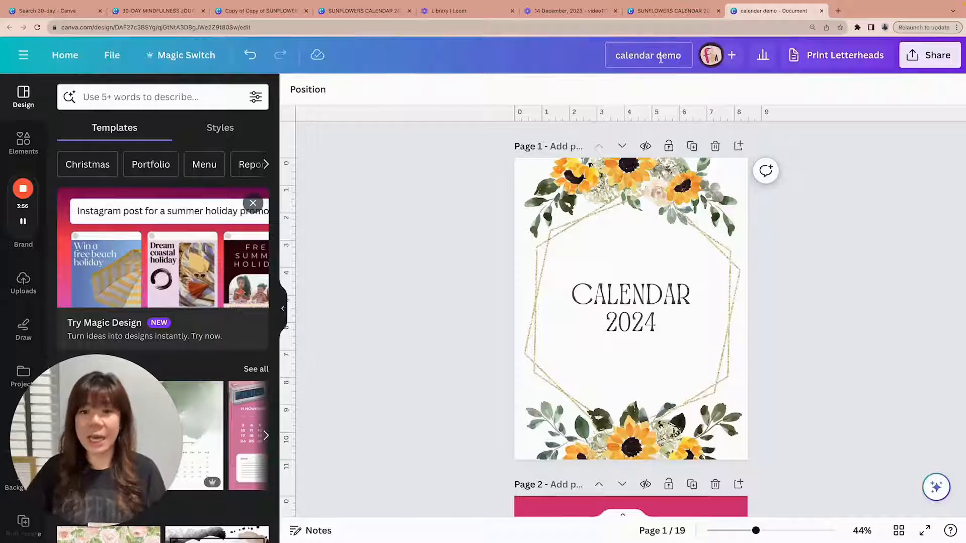
# Step: Add the year to the copy's title so it reads "calendar 2024 demo"
pyautogui.click(658, 55)
pyautogui.write('2024')
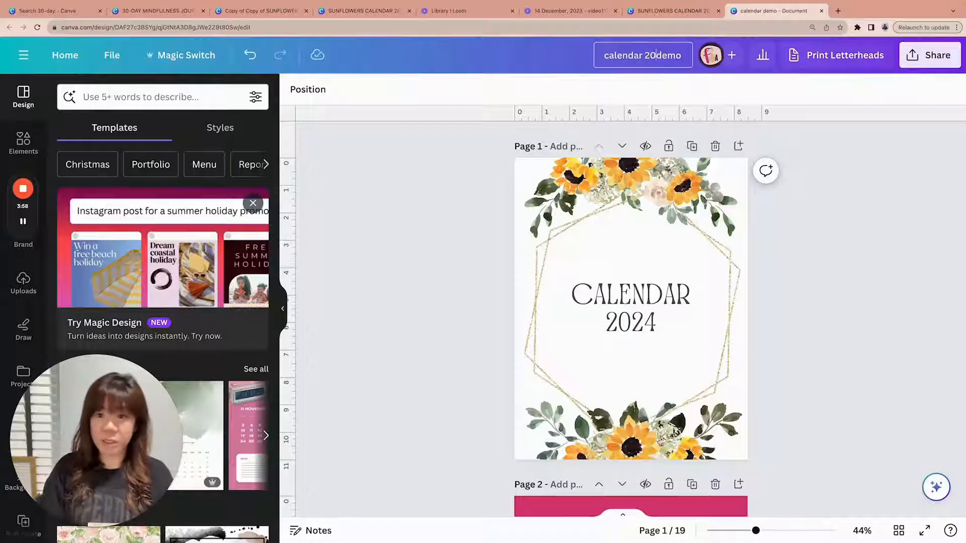
pyautogui.press('Return')
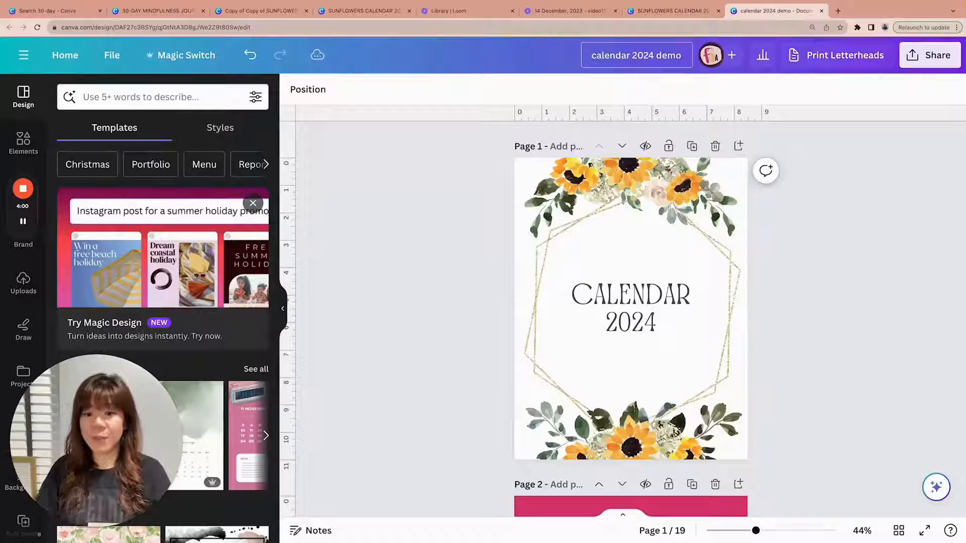
# Step: Show all pages in a grid and delete the three pink notice pages, pages 2 to 4
pyautogui.click(898, 530)
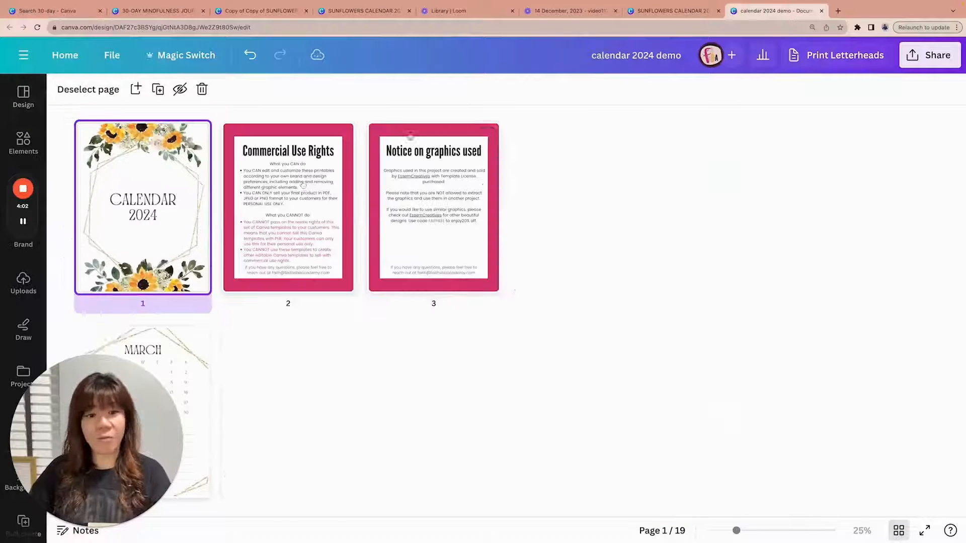
pyautogui.click(304, 184)
pyautogui.keyDown('shift'); pyautogui.click(586, 196); pyautogui.keyUp('shift')
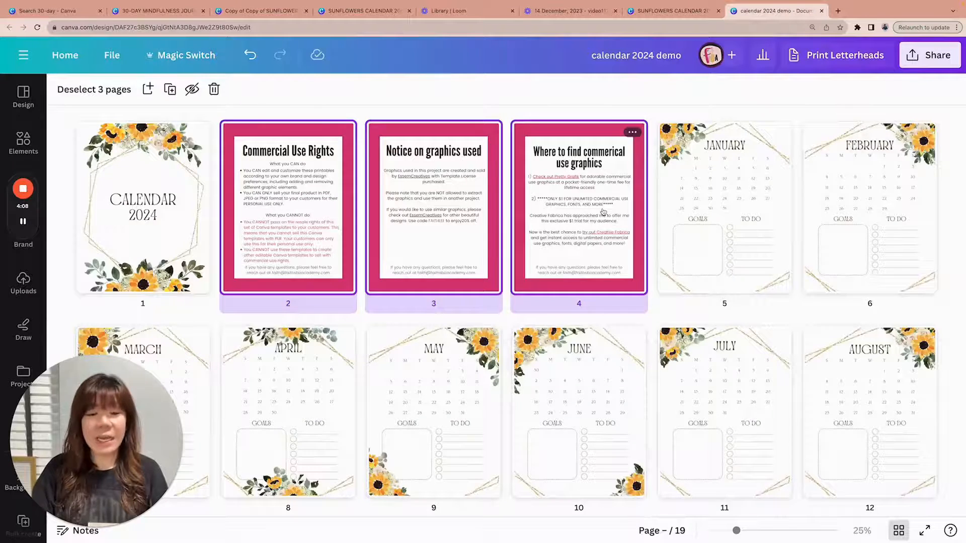
pyautogui.press('Delete')
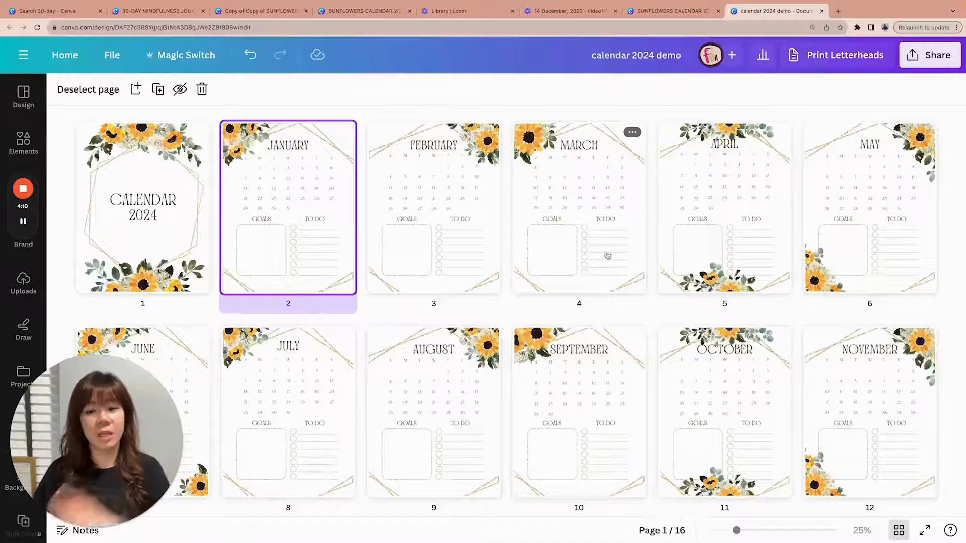
# Step: Look over the remaining calendar and journal pages, and undo the deletion of the pink notice pages
pyautogui.scroll(-5, 564, 222)
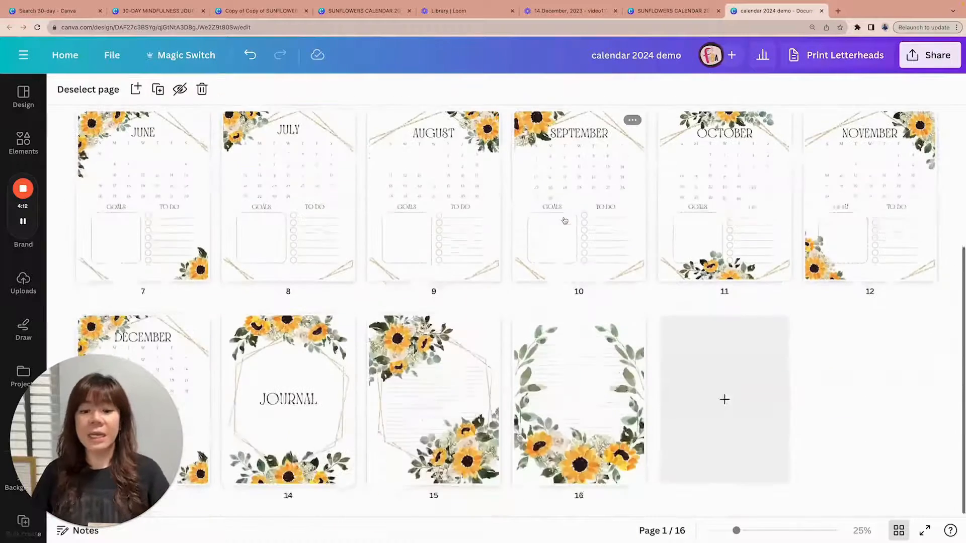
pyautogui.scroll(5, 564, 222)
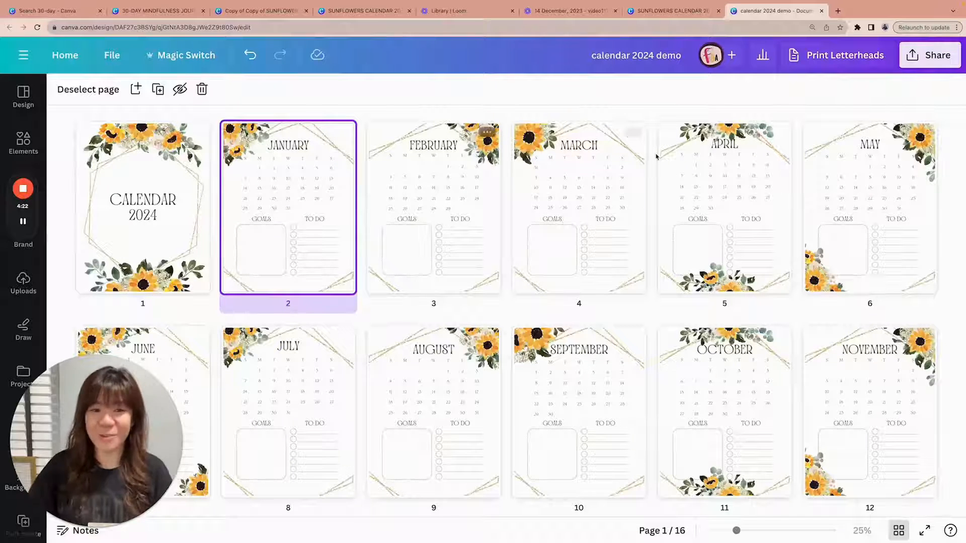
pyautogui.scroll(-5, 504, 166)
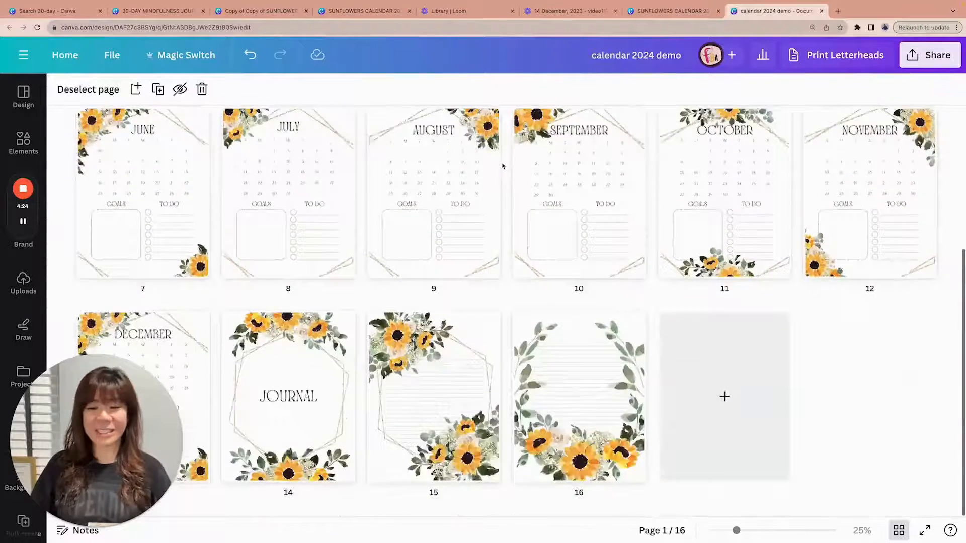
pyautogui.scroll(5, 503, 166)
pyautogui.scroll(-1, 481, 160)
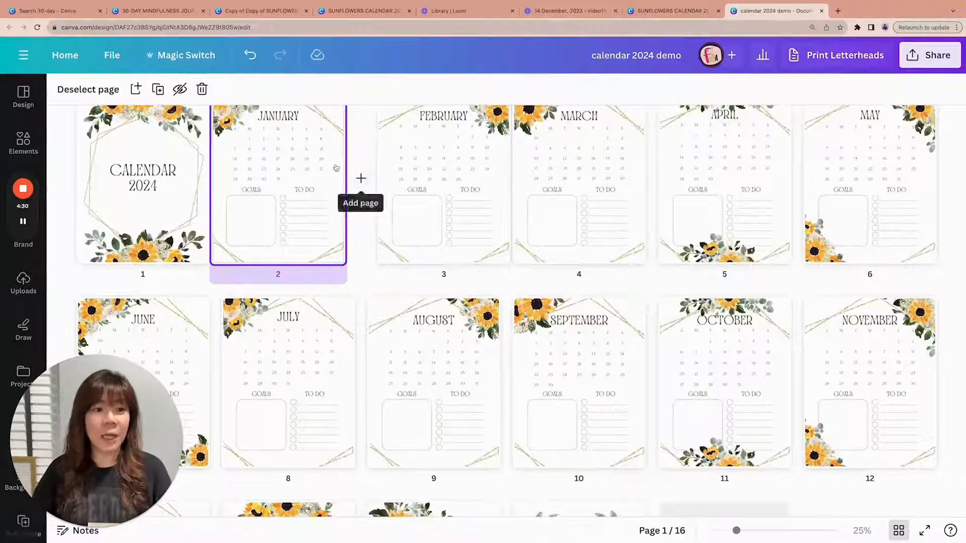
pyautogui.click(250, 55)
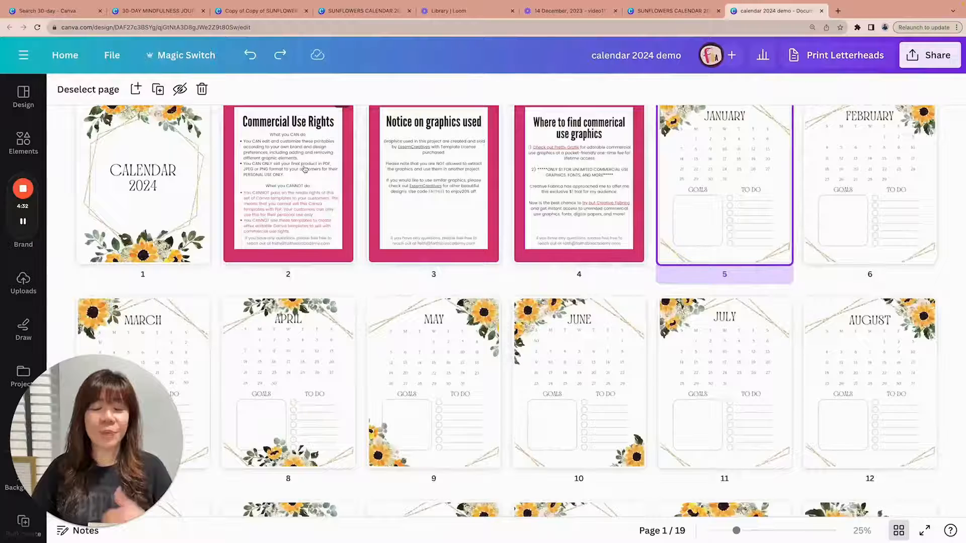
# Step: Open the Commercial Use Rights page from the grid and replace its heading with "PLEASE READ"
pyautogui.click(405, 173)
pyautogui.keyDown('shift'); pyautogui.click(569, 212); pyautogui.keyUp('shift')
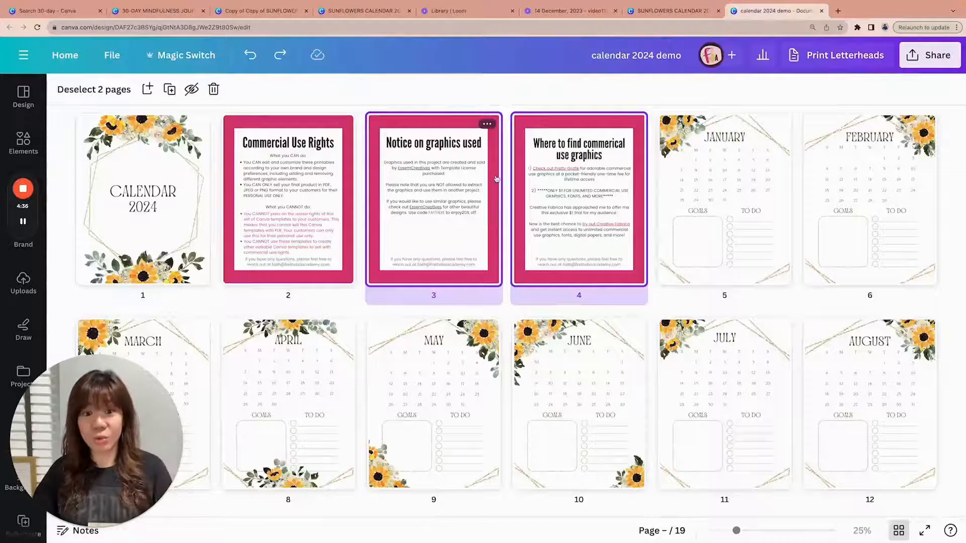
pyautogui.doubleClick(302, 196)
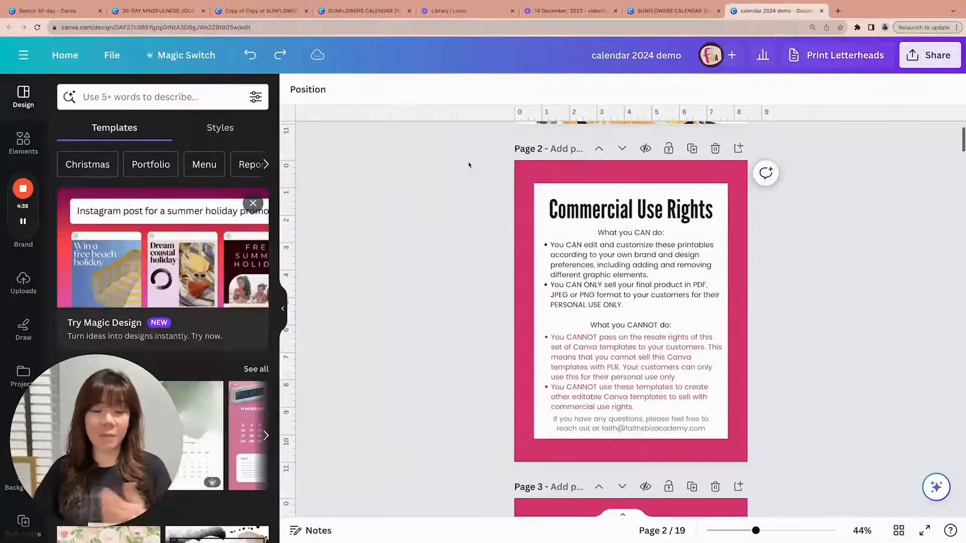
pyautogui.doubleClick(660, 204)
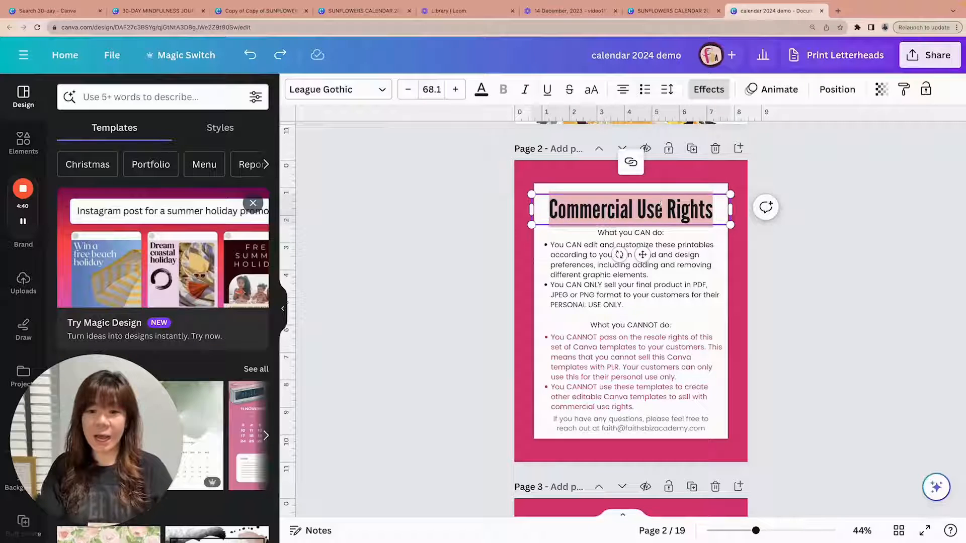
pyautogui.write('PLE')
pyautogui.press('BackSpace')
pyautogui.write('EASE READ')
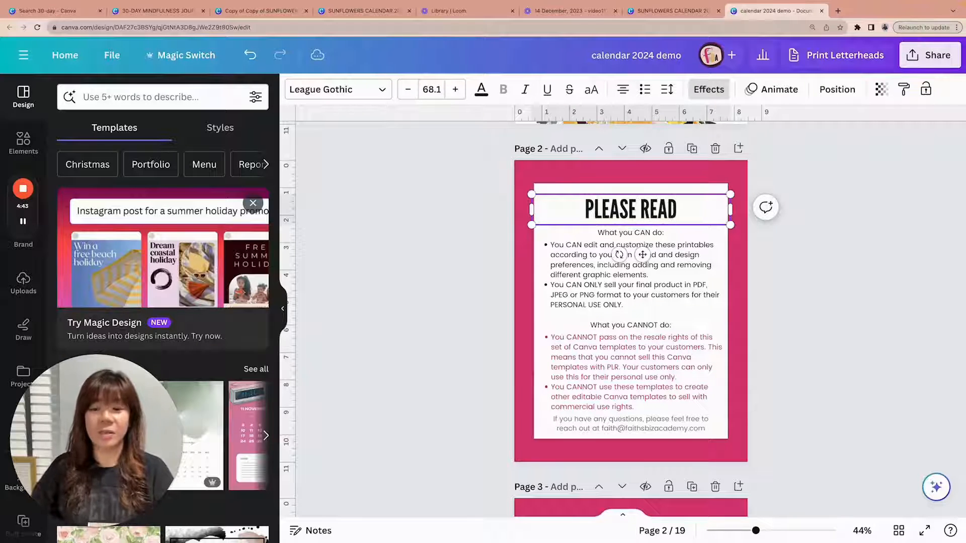
# Step: Select the first bullet under "What you CAN do" on the PLEASE READ page to review its wording
pyautogui.click(679, 245)
pyautogui.tripleClick(678, 246)
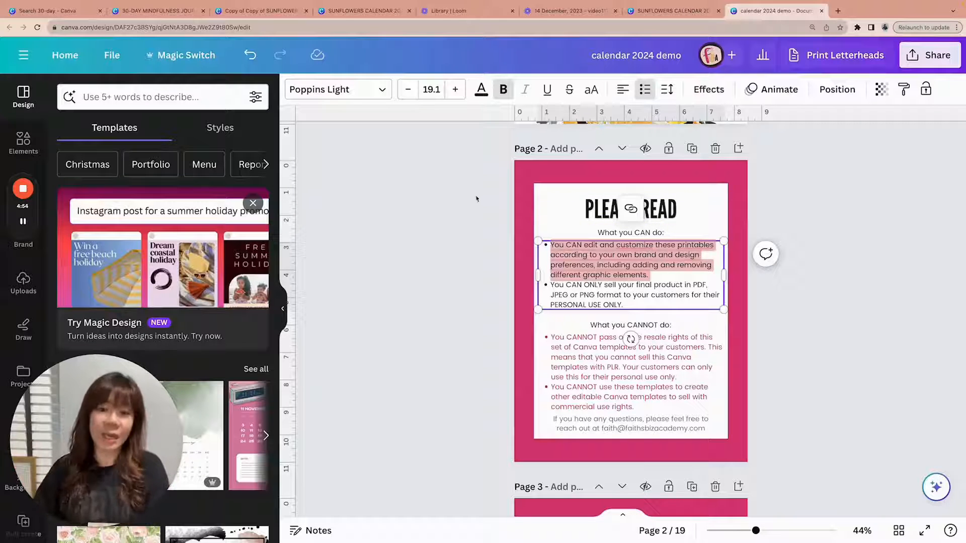
pyautogui.scroll(-1, 839, 323)
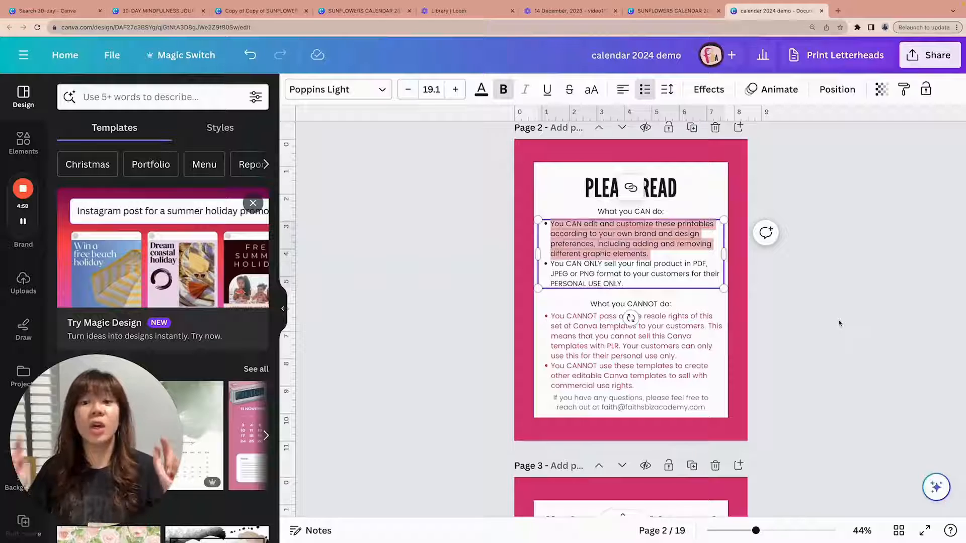
# Step: Delete the three pink notice pages, pages 2 to 4, in the grid and check the remaining calendar and journal pages
pyautogui.click(899, 530)
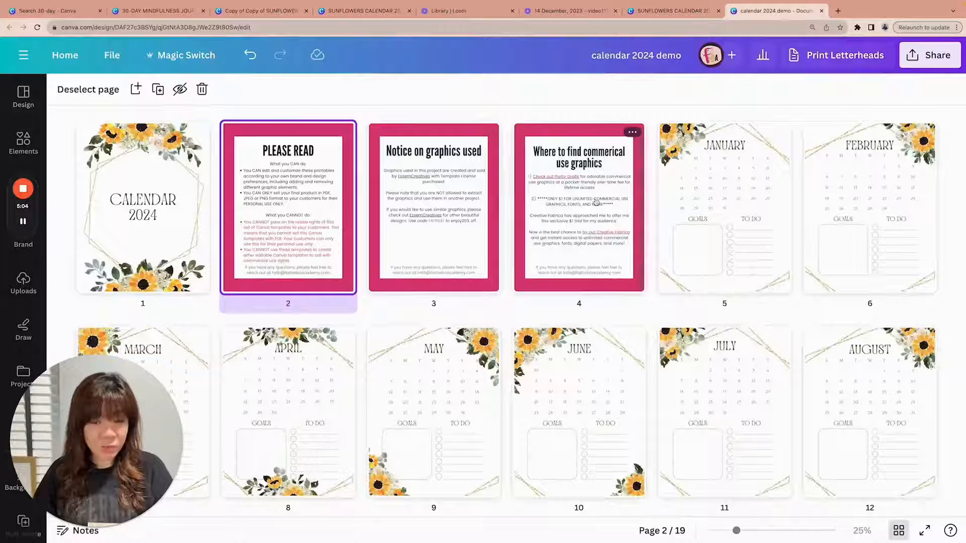
pyautogui.keyDown('shift'); pyautogui.click(596, 202); pyautogui.keyUp('shift')
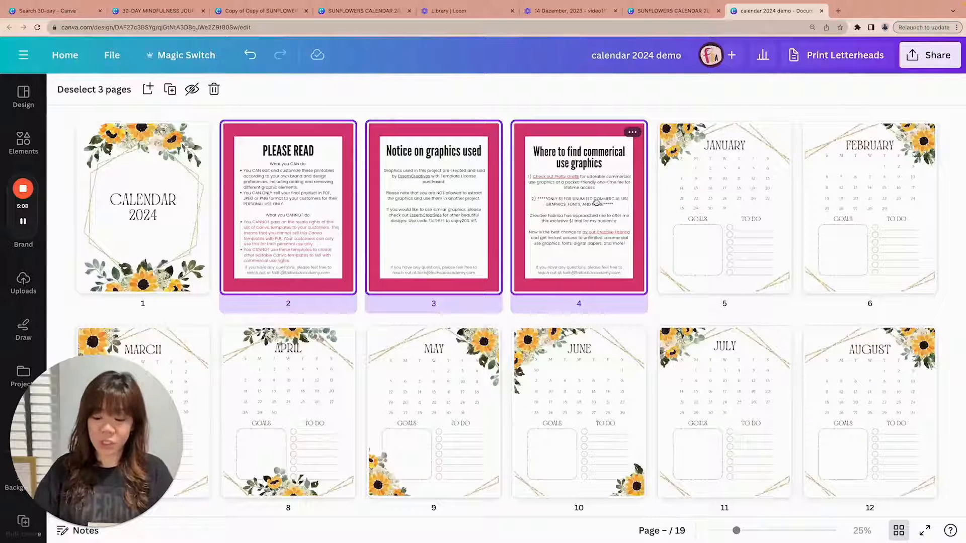
pyautogui.press('Delete')
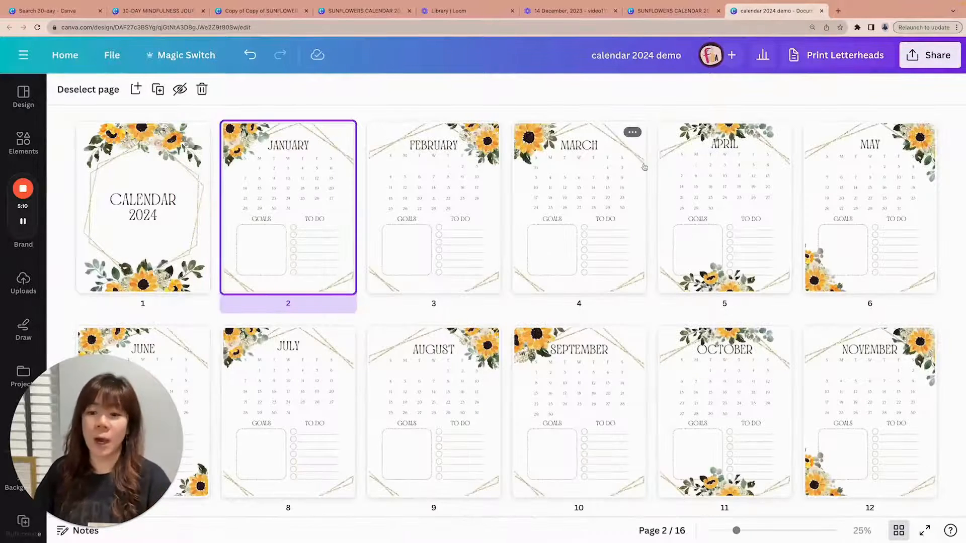
pyautogui.scroll(-5, 903, 305)
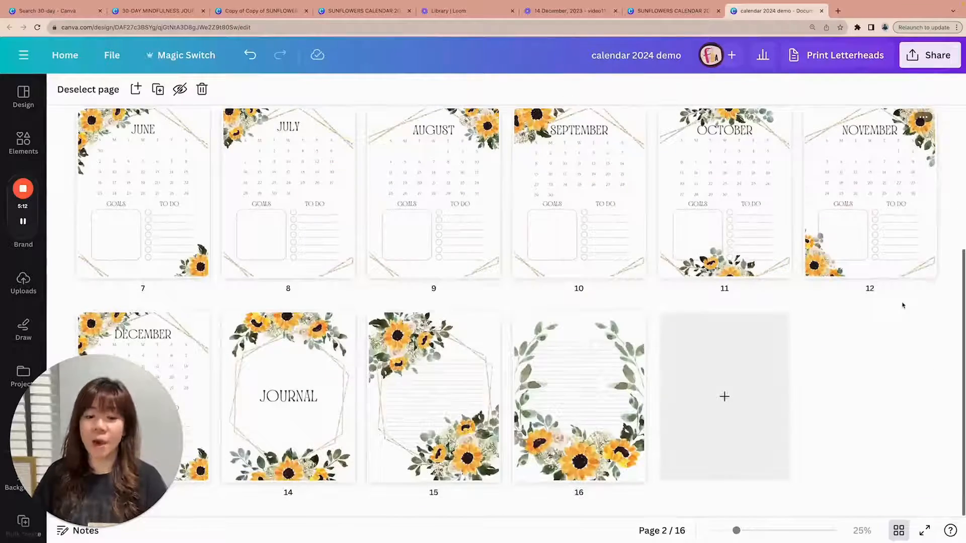
pyautogui.scroll(4, 902, 306)
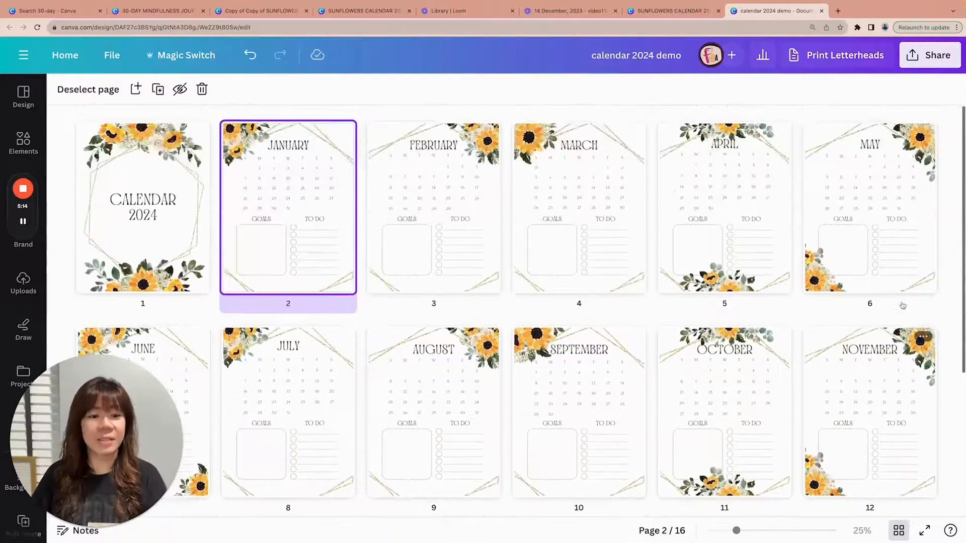
pyautogui.scroll(-2, 903, 306)
pyautogui.scroll(-3, 903, 306)
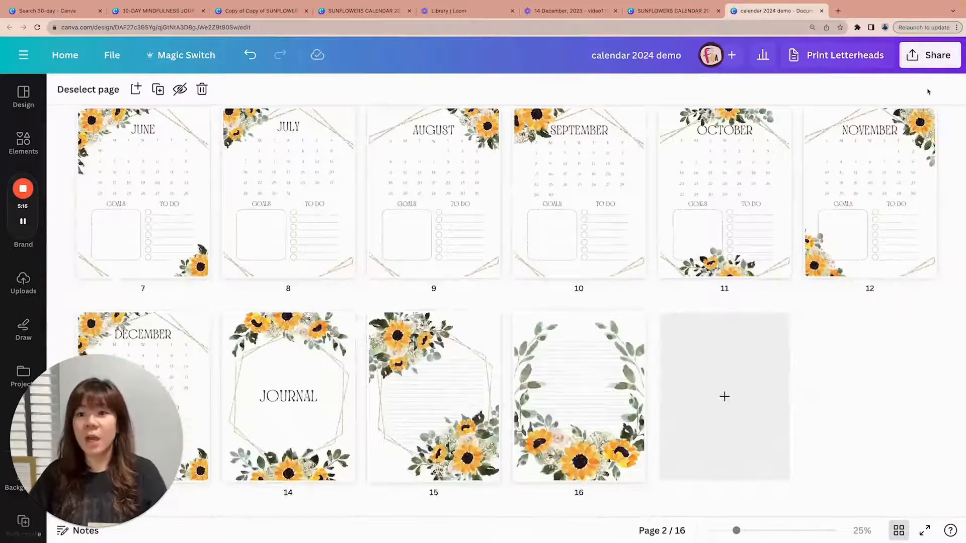
# Step: Open the design's download settings and look through the file types, including PDF Standard and PDF Print
pyautogui.click(932, 59)
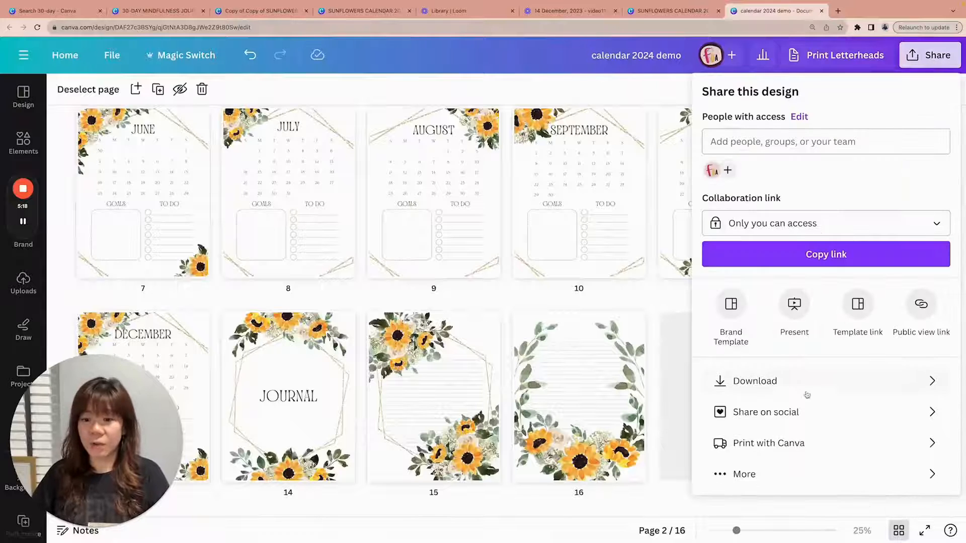
pyautogui.click(794, 387)
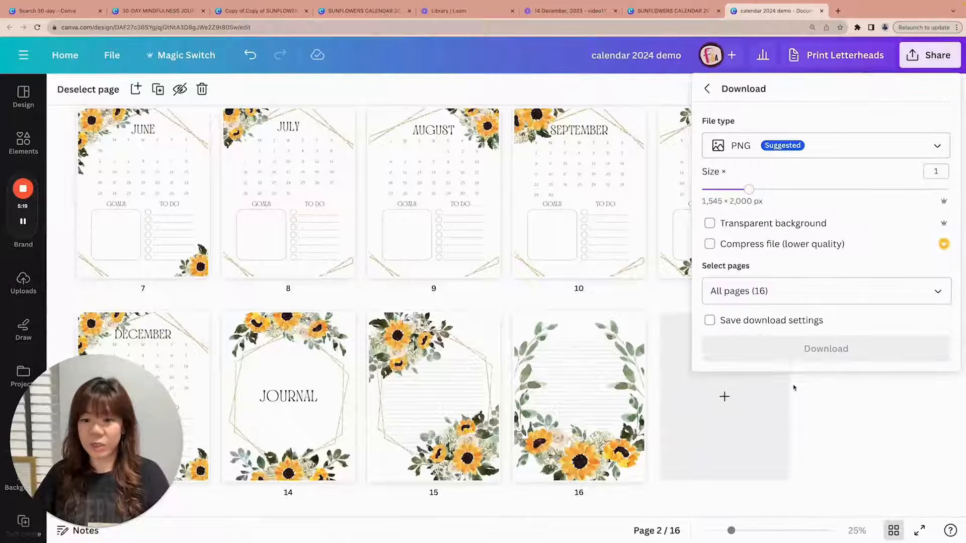
pyautogui.click(842, 146)
pyautogui.scroll(-1, 850, 217)
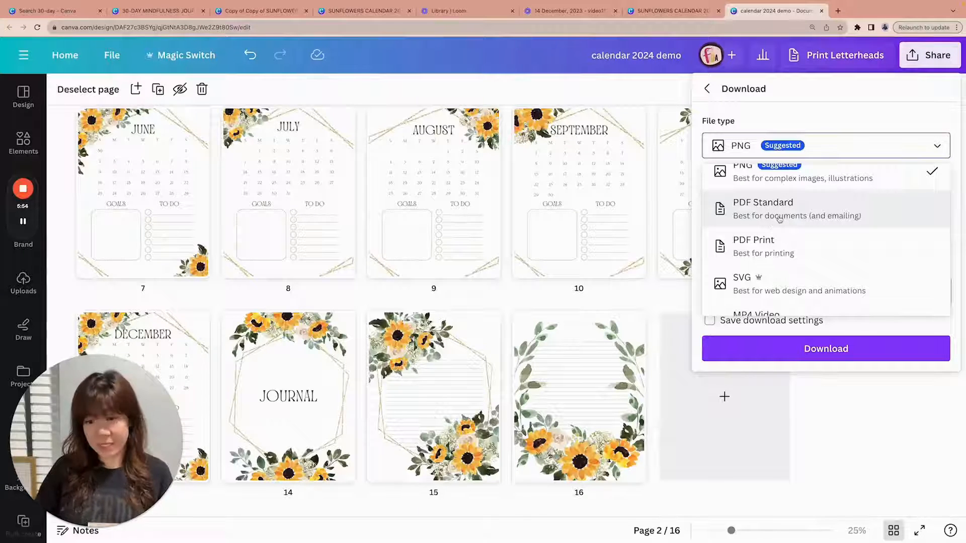
pyautogui.click(922, 415)
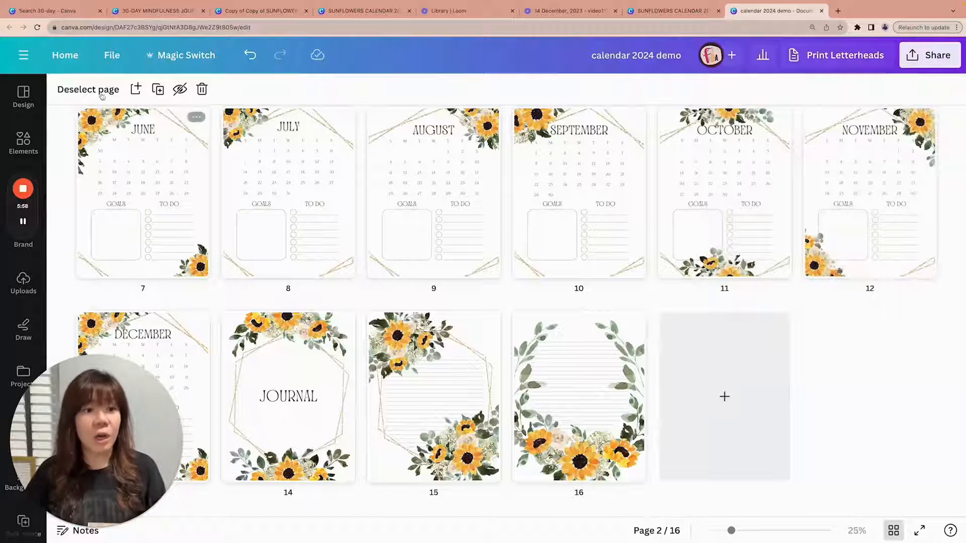
# Step: Check the page dimensions of the calendar 2024 demo design in its file details
pyautogui.click(111, 55)
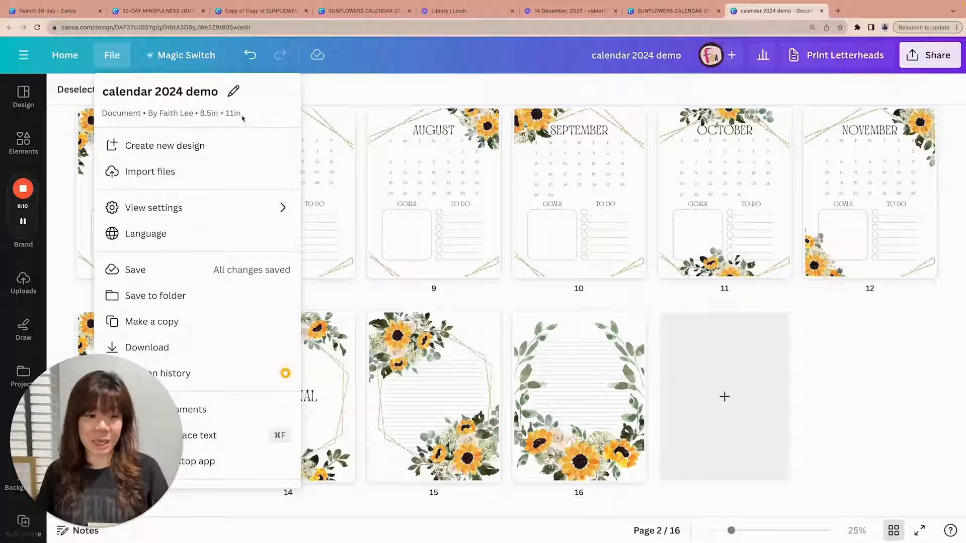
pyautogui.click(847, 321)
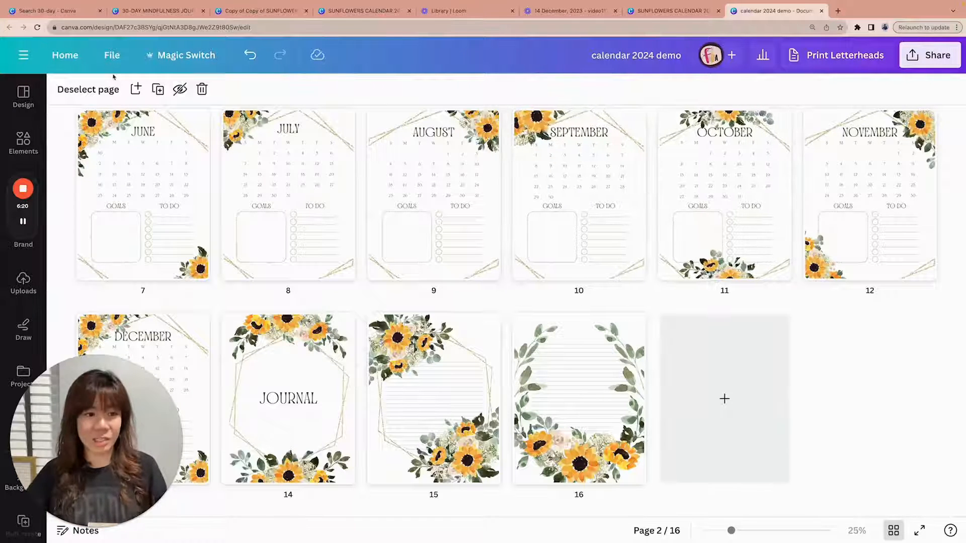
pyautogui.click(112, 55)
pyautogui.moveTo(159, 459); pyautogui.dragTo(598, 461)
pyautogui.scroll(-1, 214, 305)
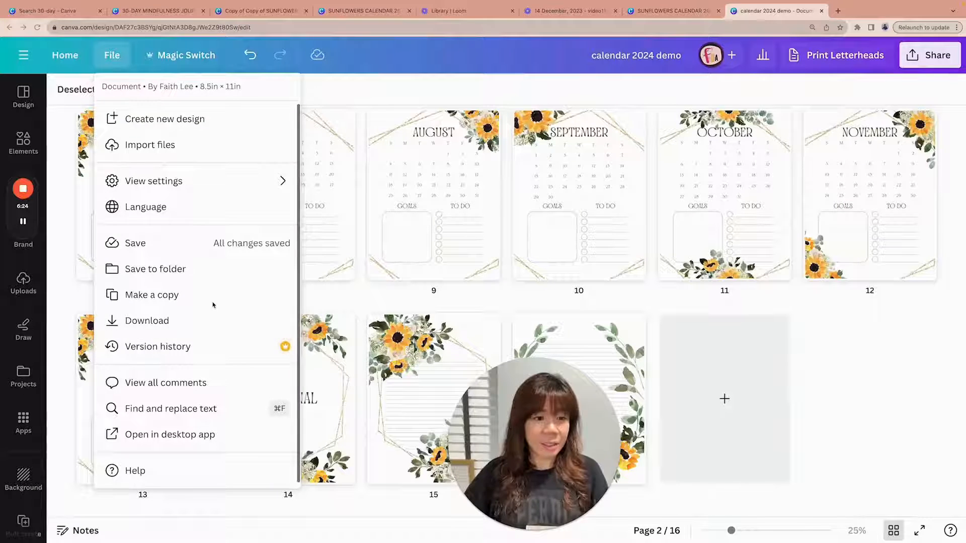
pyautogui.scroll(1, 213, 305)
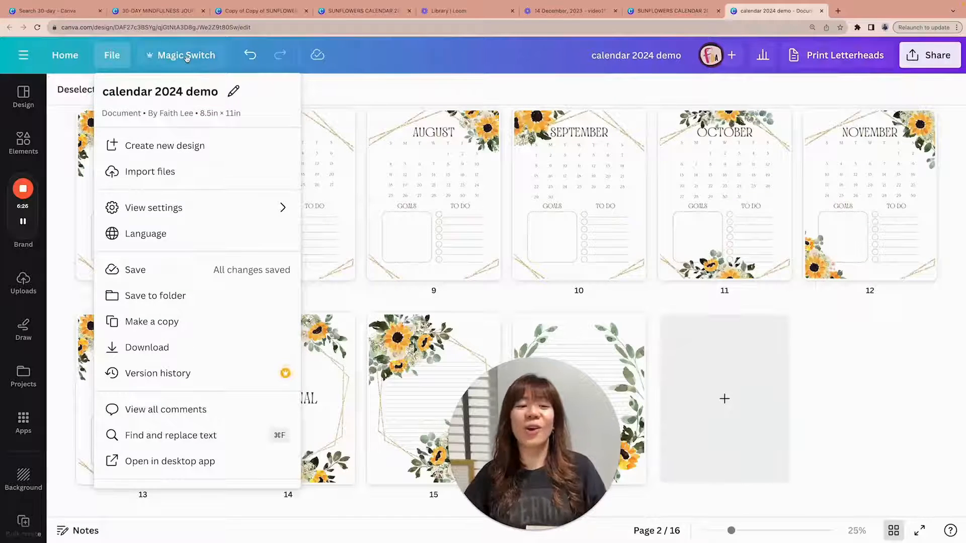
pyautogui.press('Escape')
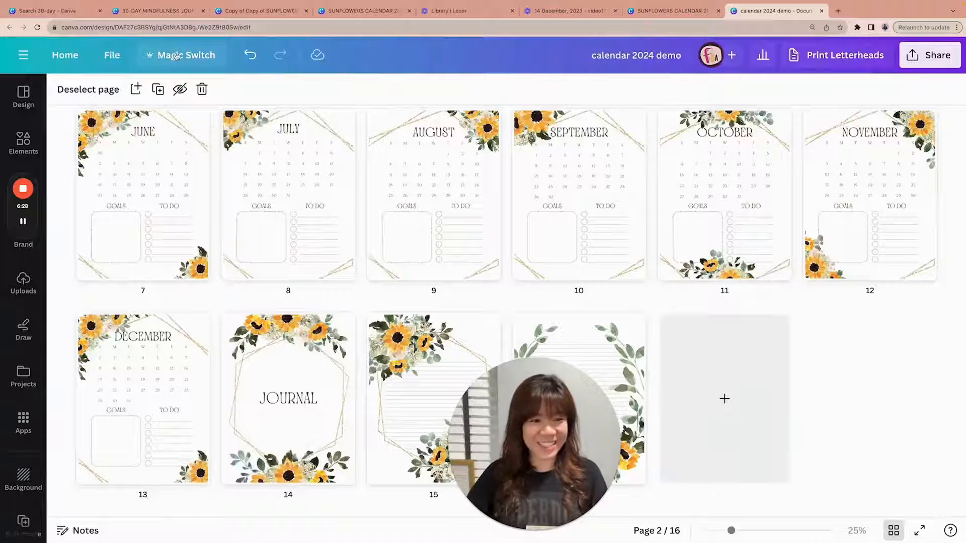
# Step: Choose the custom size 297 x 210 mm in Magic Switch as the resize target for all 16 pages
pyautogui.click(176, 56)
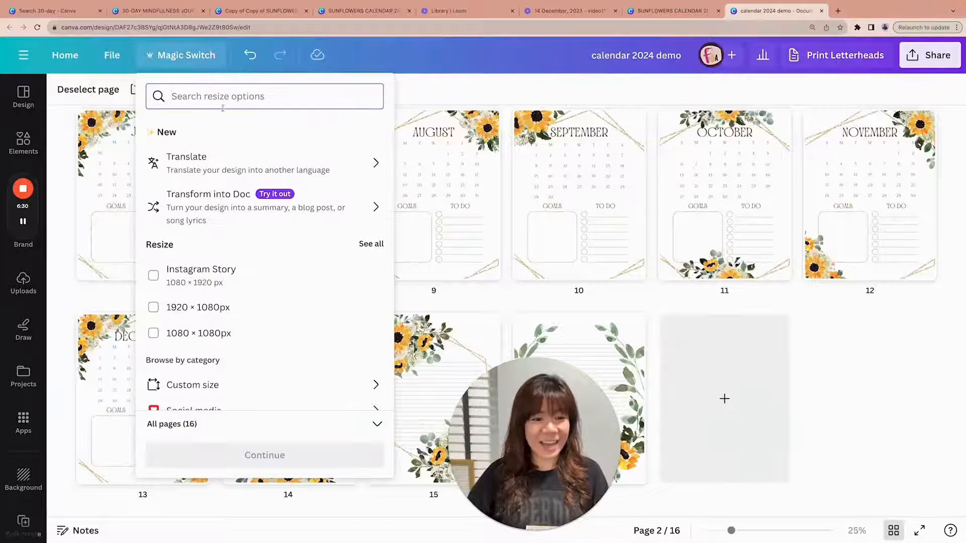
pyautogui.scroll(-5, 282, 244)
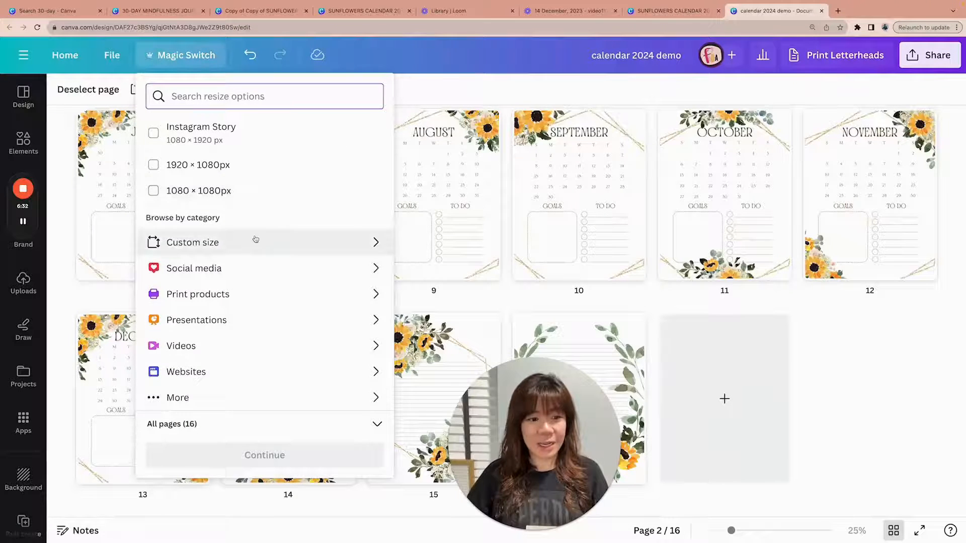
pyautogui.scroll(5, 251, 249)
pyautogui.scroll(-1, 256, 264)
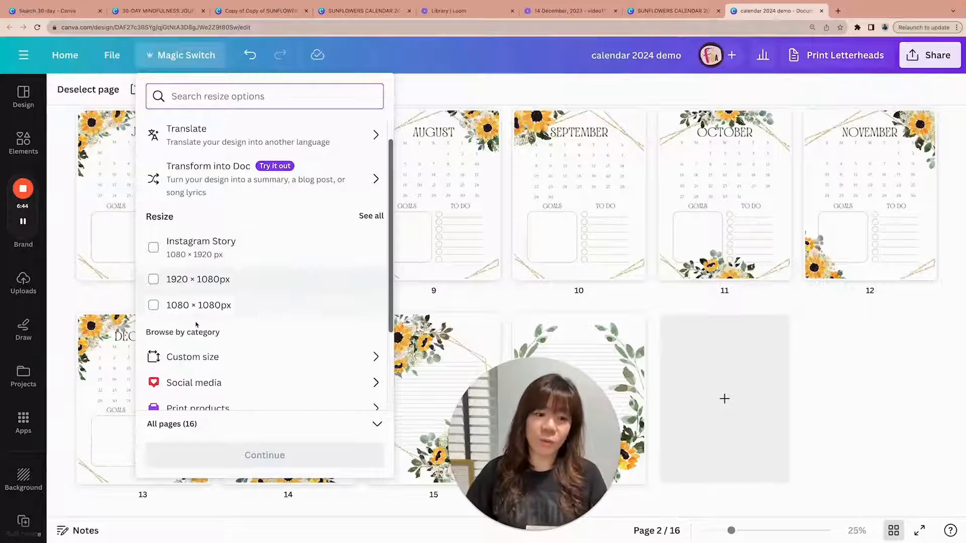
pyautogui.scroll(-2, 229, 280)
pyautogui.scroll(-1, 229, 280)
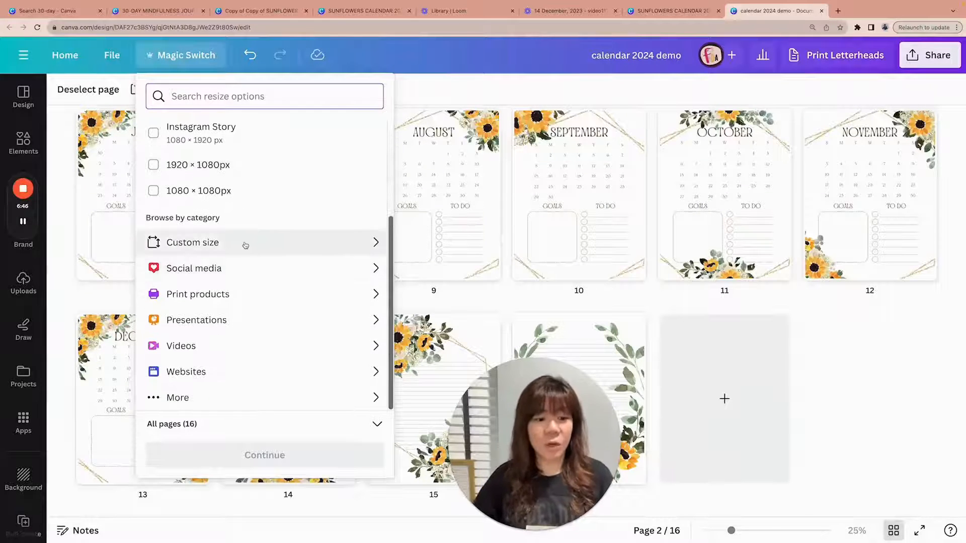
pyautogui.click(222, 244)
pyautogui.scroll(-1, 221, 220)
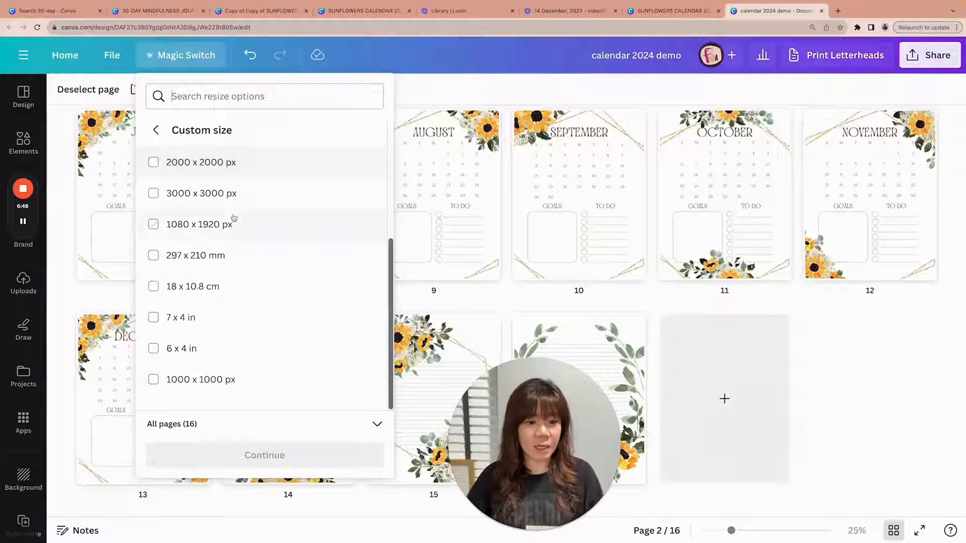
pyautogui.scroll(3, 276, 322)
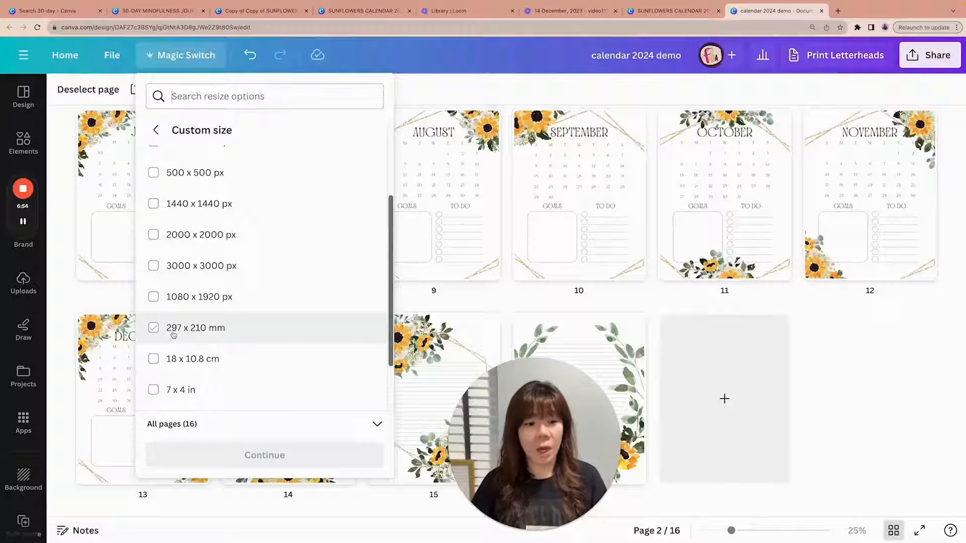
pyautogui.click(194, 334)
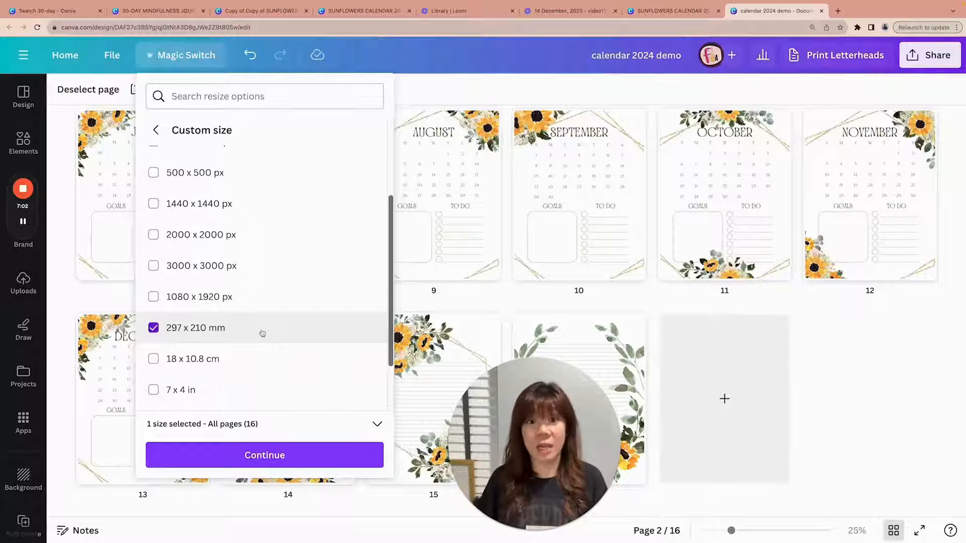
# Step: Copy and resize the calendar to 297 x 210 mm and open the resized copy
pyautogui.click(259, 459)
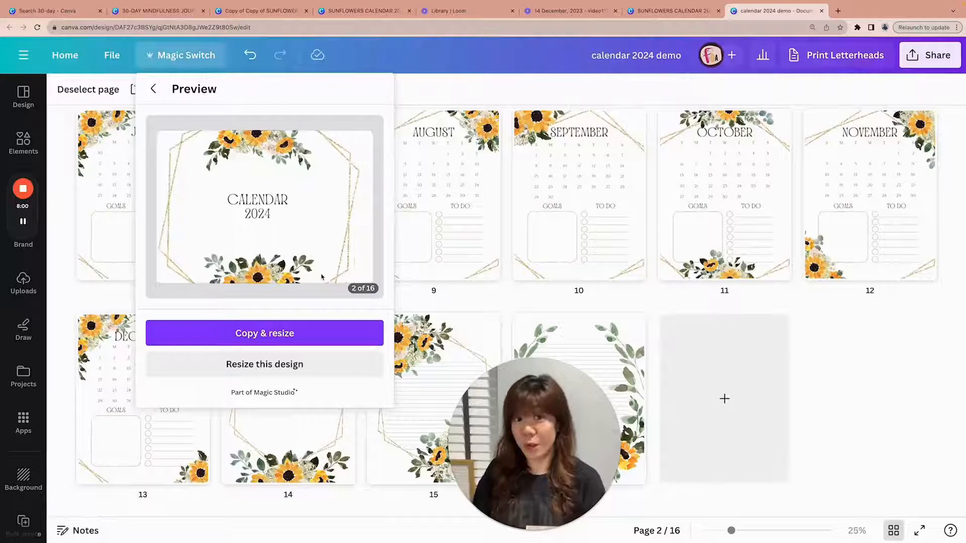
pyautogui.click(277, 332)
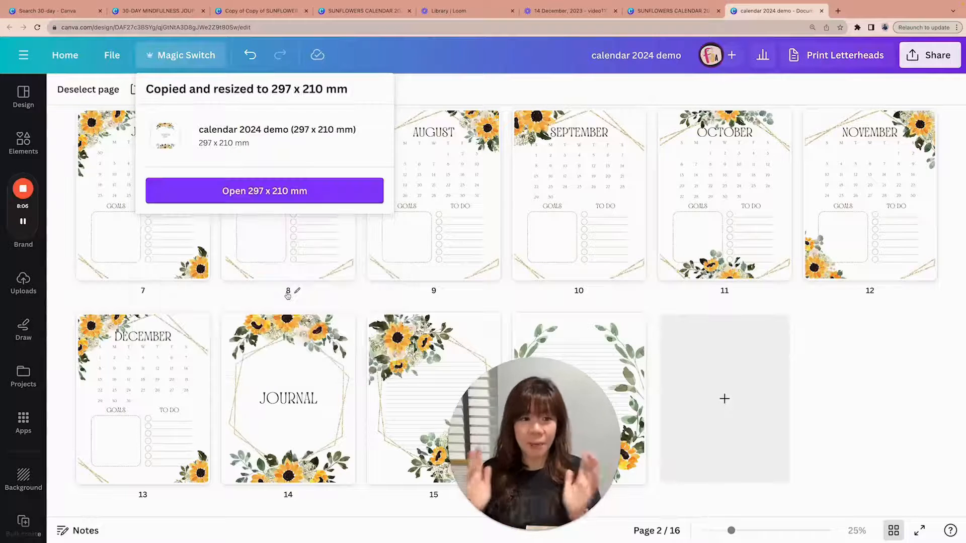
pyautogui.click(252, 190)
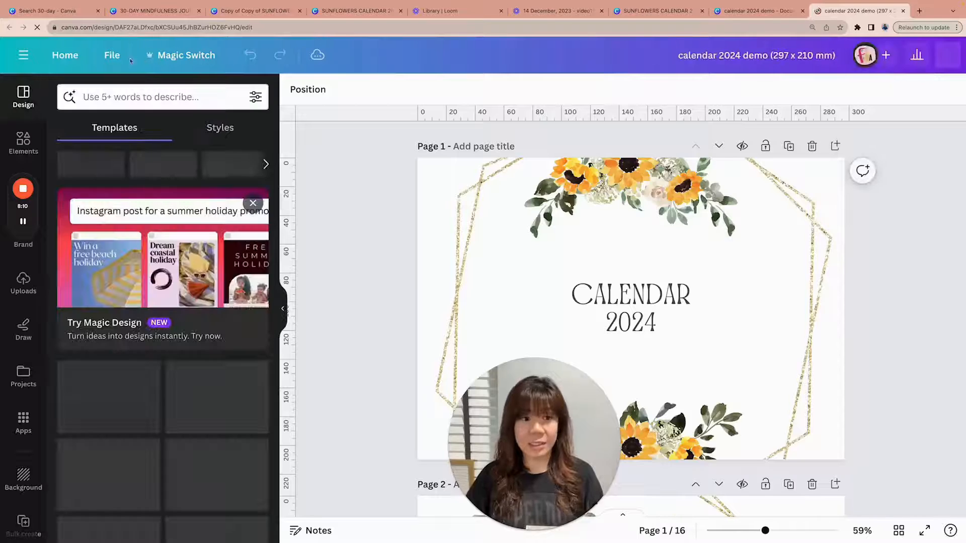
# Step: Check the resized copy's dimensions and its pages in a grid, and look over the available resize options
pyautogui.click(115, 55)
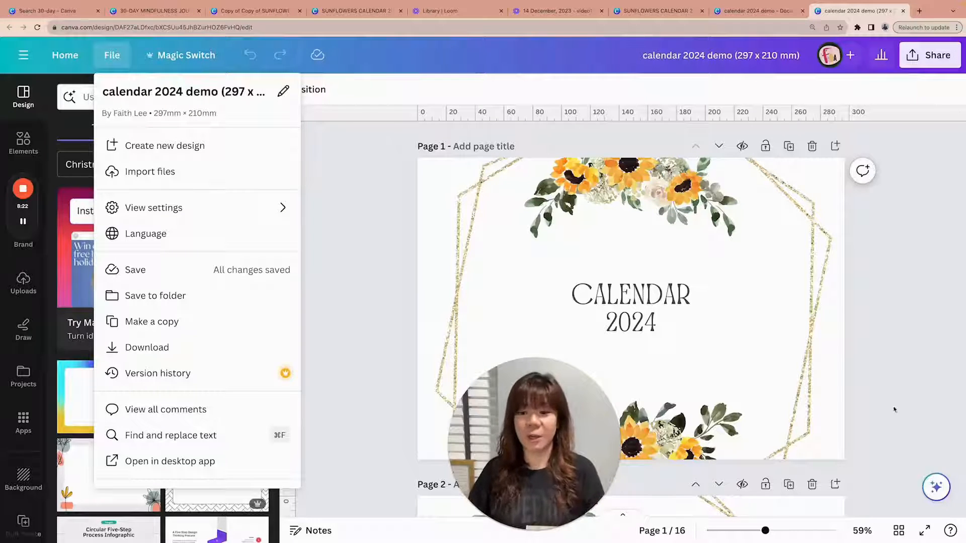
pyautogui.click(899, 530)
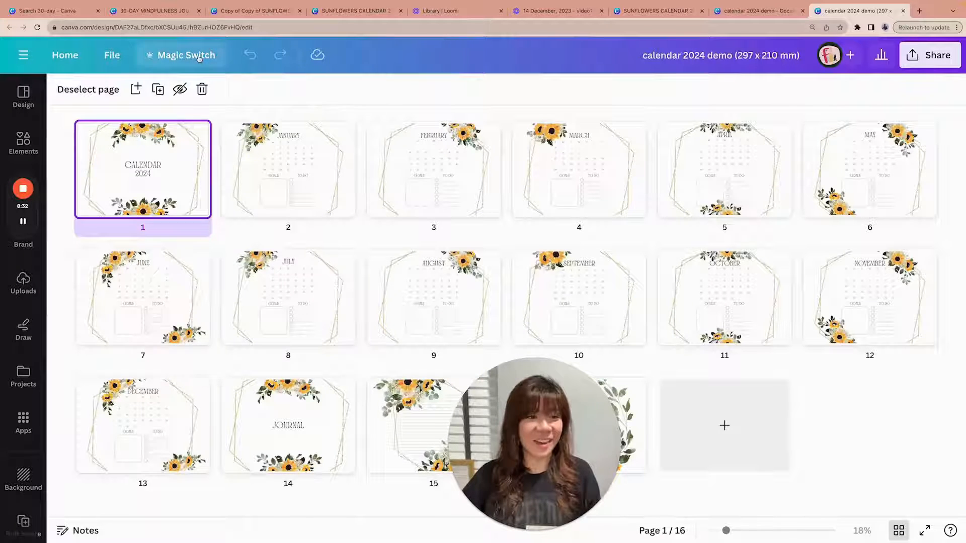
pyautogui.click(204, 61)
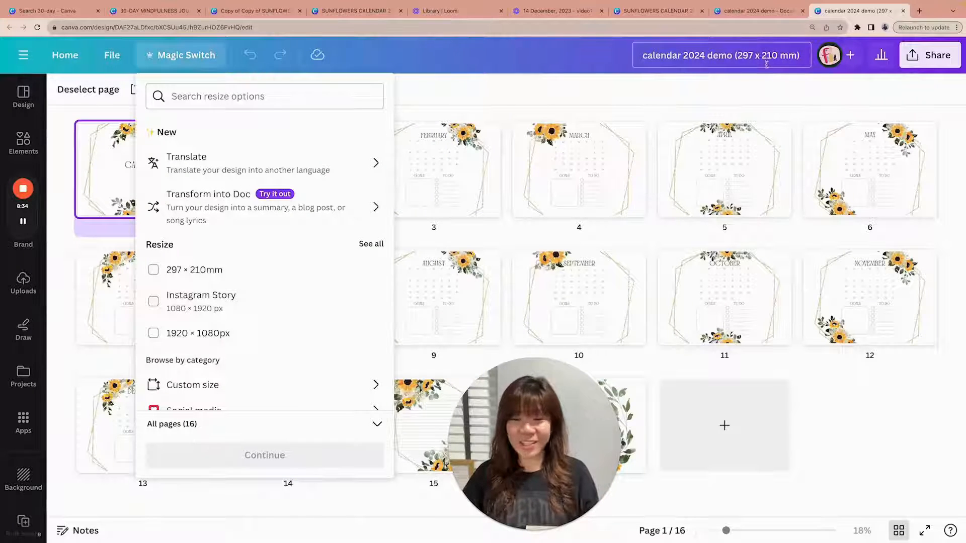
pyautogui.scroll(-3, 359, 214)
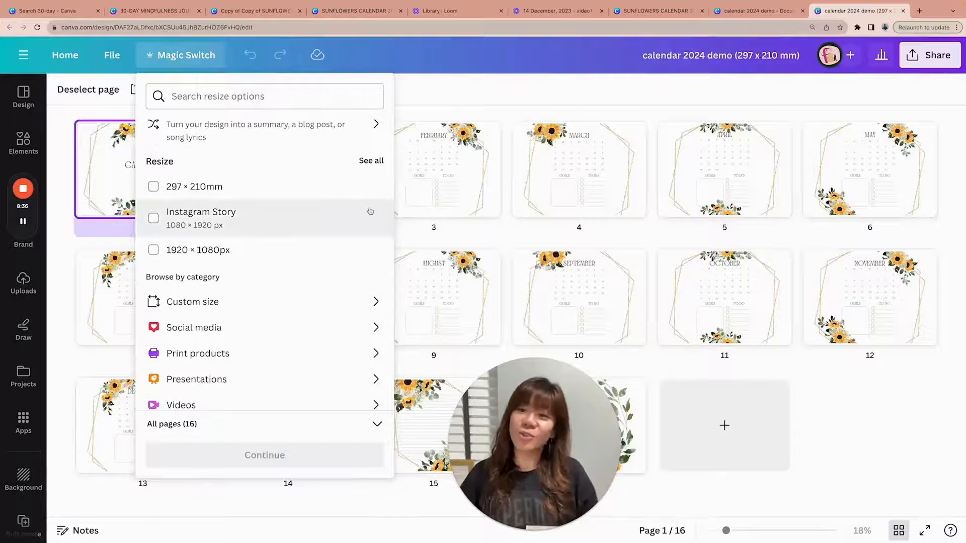
# Step: Return to the original calendar 2024 demo, dismiss its resize confirmation, and compare it with the 297 x 210 mm copy
pyautogui.click(769, 12)
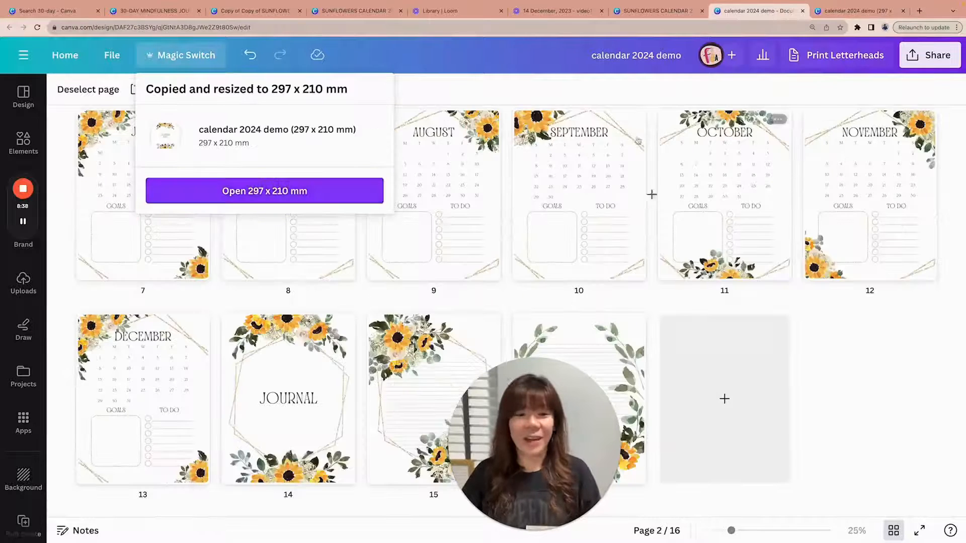
pyautogui.click(556, 93)
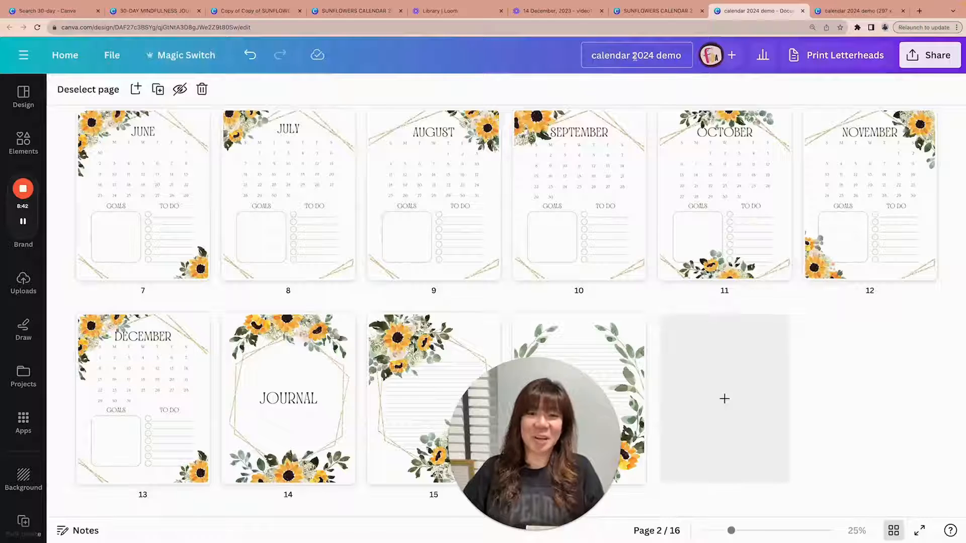
pyautogui.click(638, 11)
pyautogui.click(758, 11)
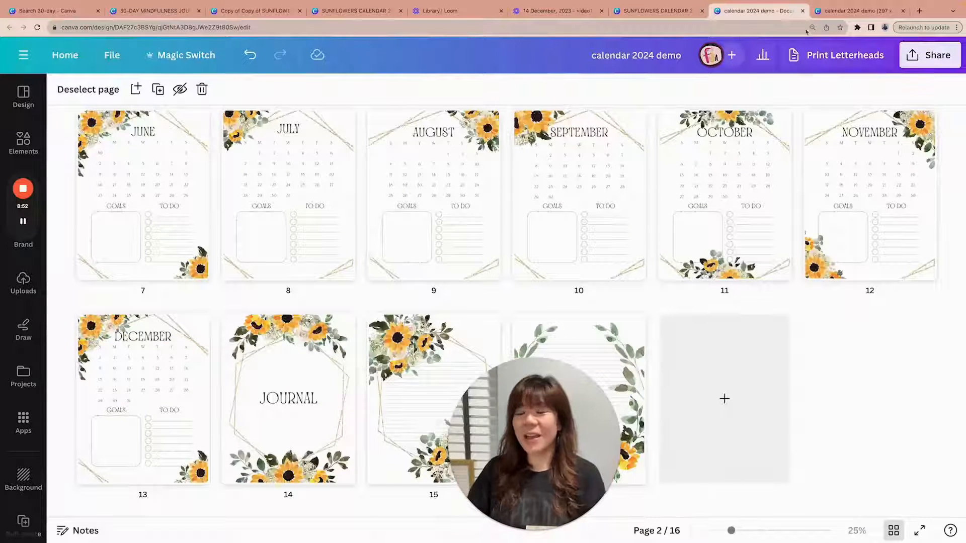
pyautogui.click(855, 10)
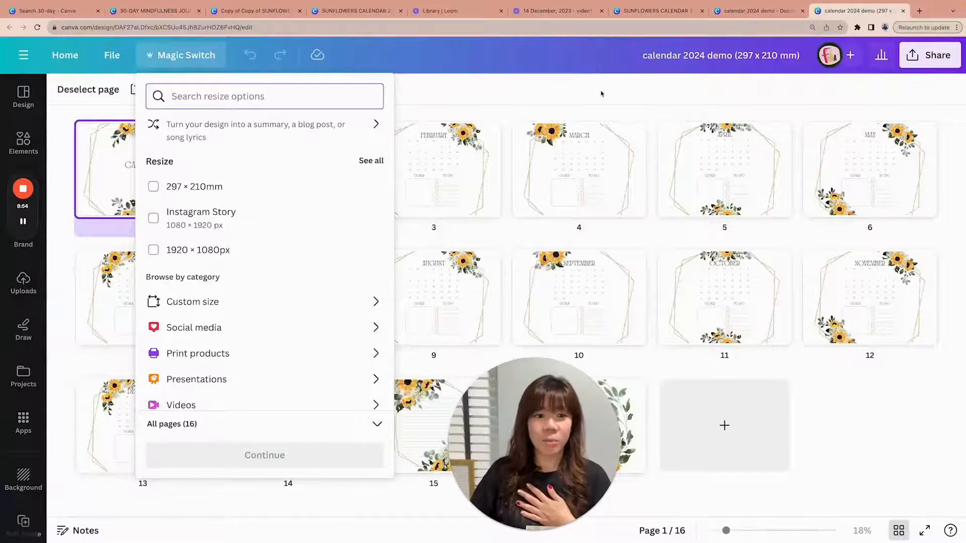
# Step: Close the resized copy's resize options, return to the original calendar 2024 demo, and open Magic Switch's custom size settings
pyautogui.click(602, 93)
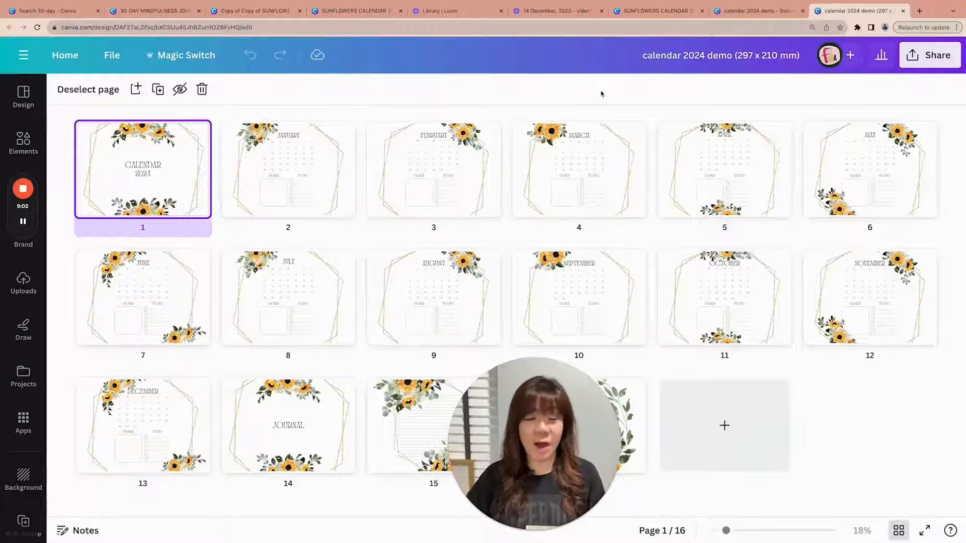
pyautogui.hotkey('ctrl', 'shift', 'Tab')
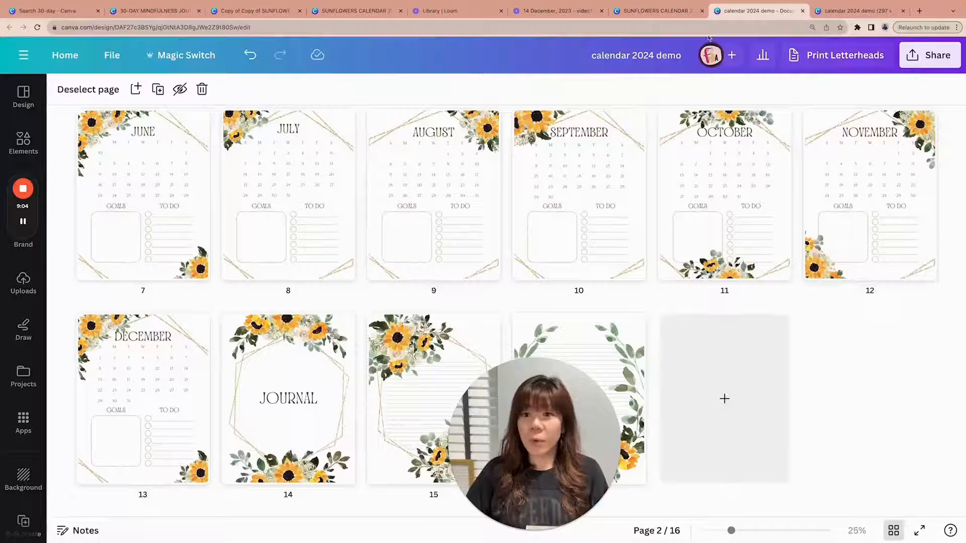
pyautogui.click(173, 56)
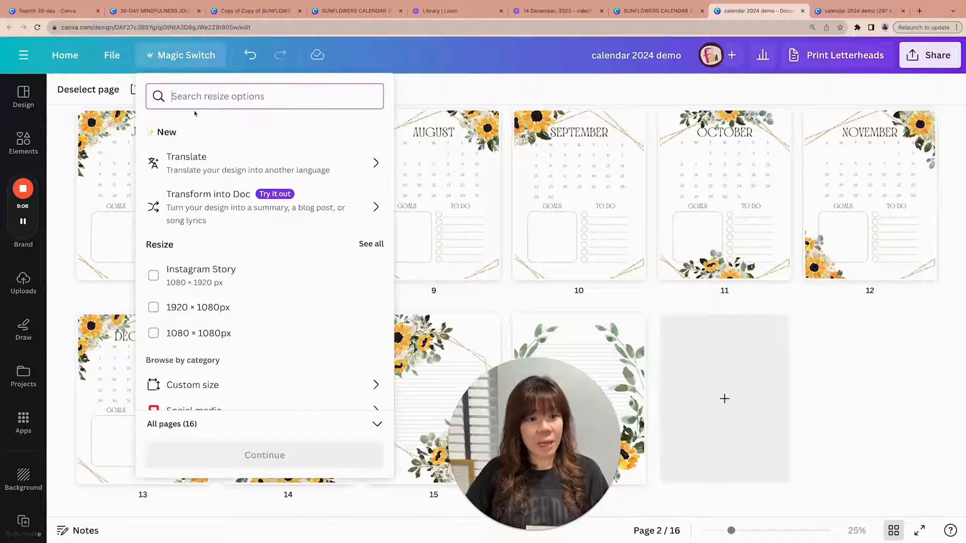
pyautogui.scroll(-3, 248, 210)
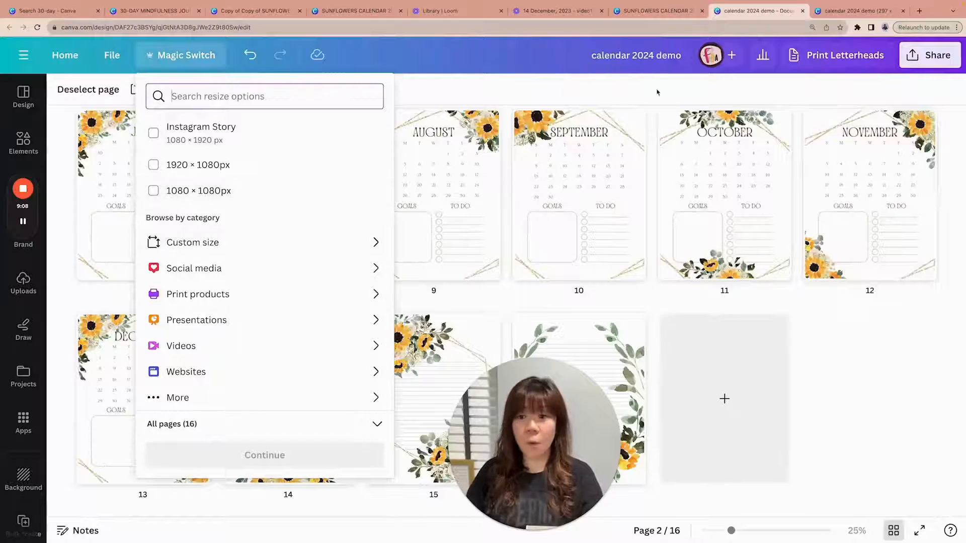
pyautogui.click(838, 10)
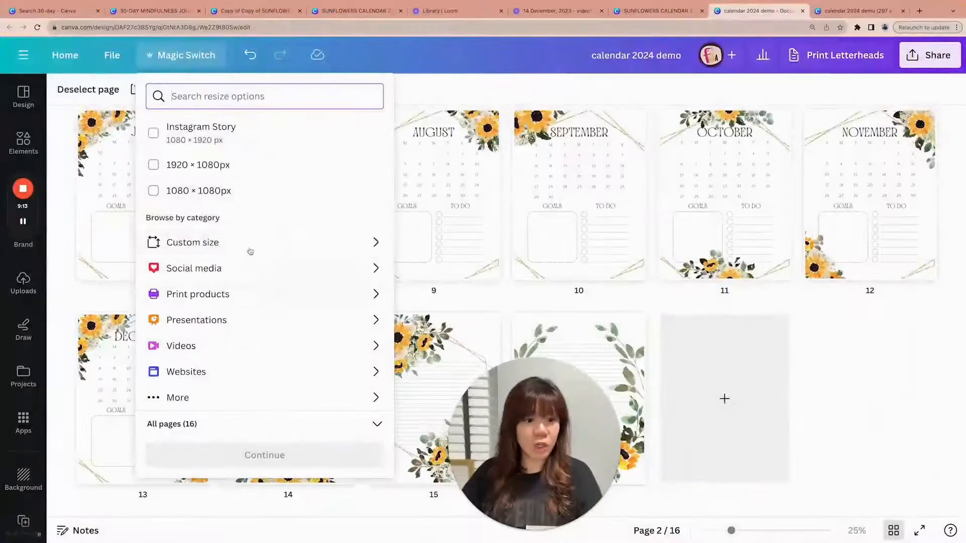
pyautogui.click(248, 244)
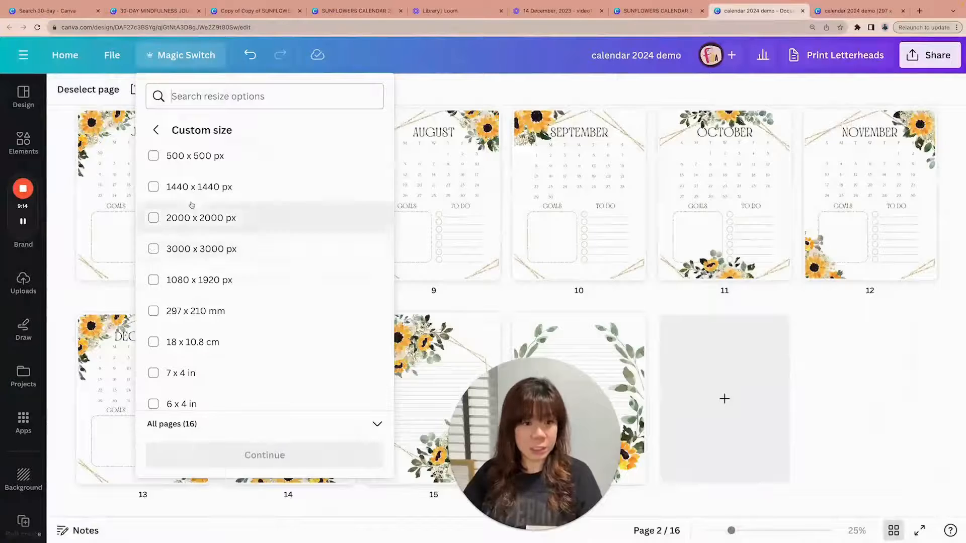
pyautogui.scroll(-2, 282, 251)
pyautogui.click(276, 225)
pyautogui.scroll(3, 276, 225)
pyautogui.scroll(3, 276, 225)
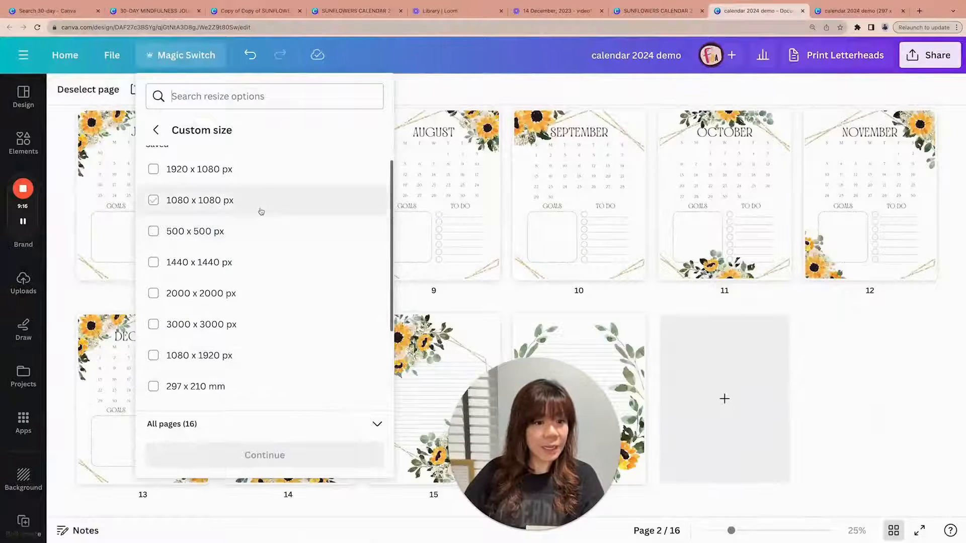
# Step: Set the custom resize dimensions to 210 mm wide by 297 mm high for all 16 pages
pyautogui.click(324, 181)
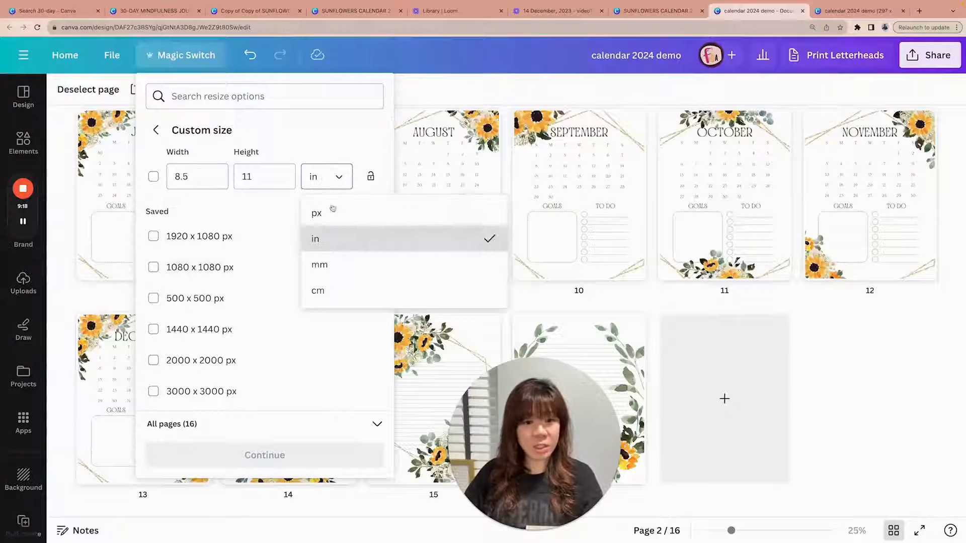
pyautogui.click(341, 271)
pyautogui.click(214, 180)
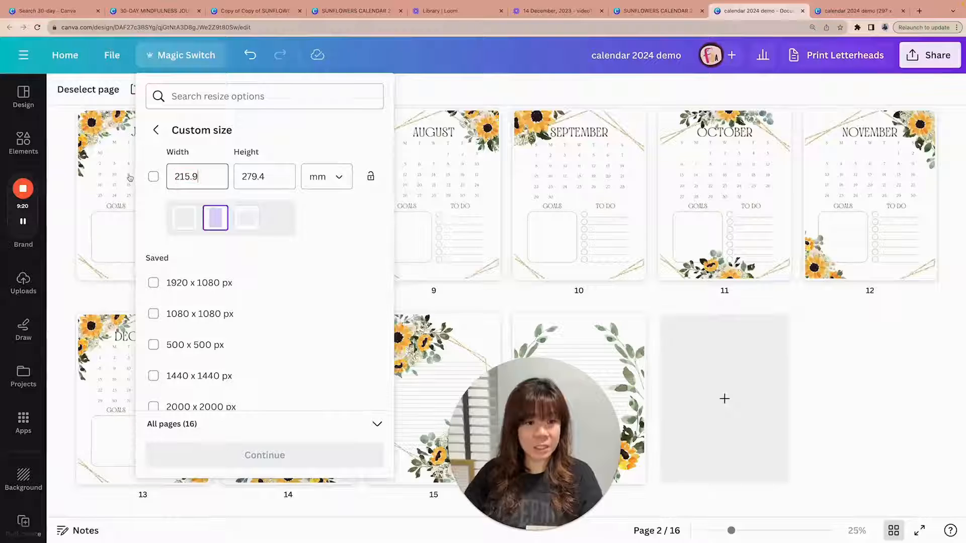
pyautogui.press('BackSpace')
pyautogui.press('BackSpace')
pyautogui.press('BackSpace')
pyautogui.write('10')
pyautogui.press('Tab')
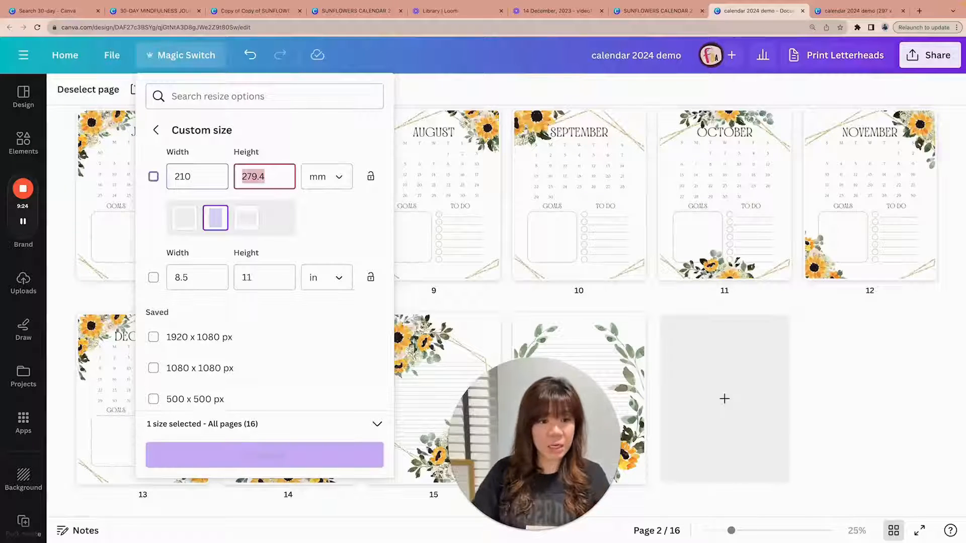
pyautogui.write('29')
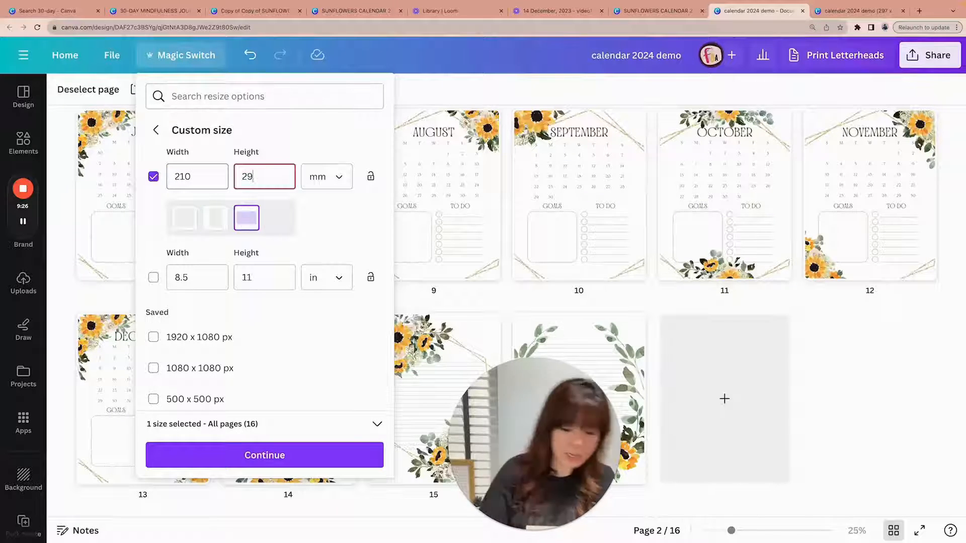
pyautogui.write('7')
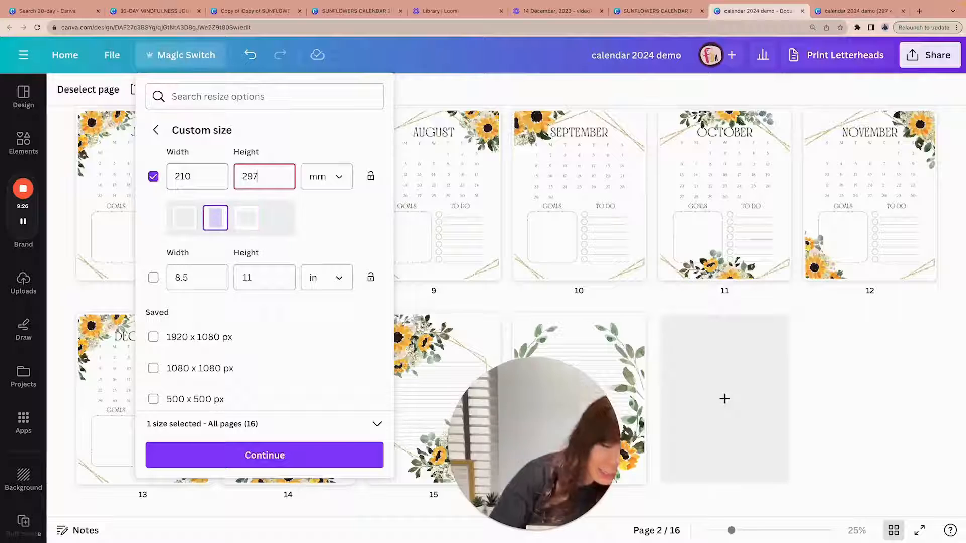
# Step: Copy and resize the calendar to 210 x 297 mm and open the resized copy
pyautogui.click(277, 460)
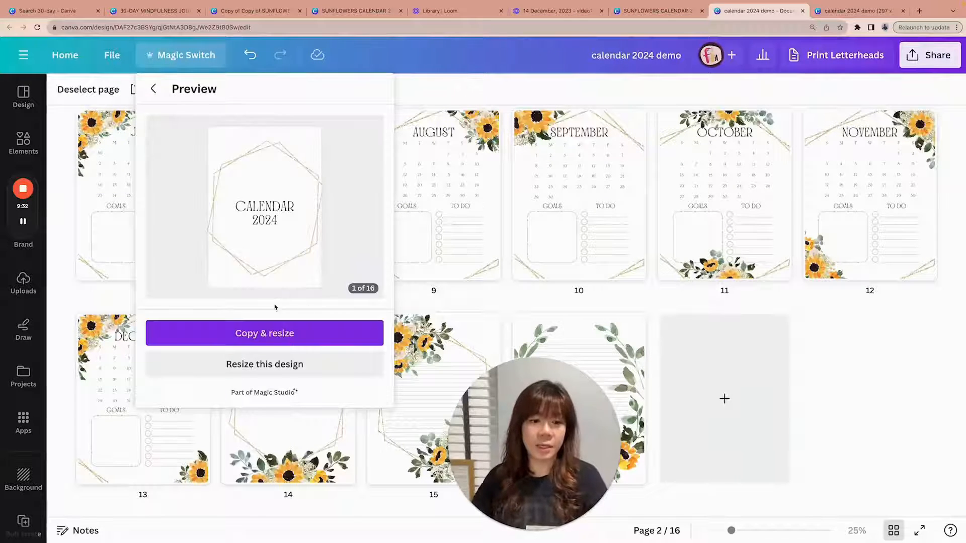
pyautogui.click(281, 335)
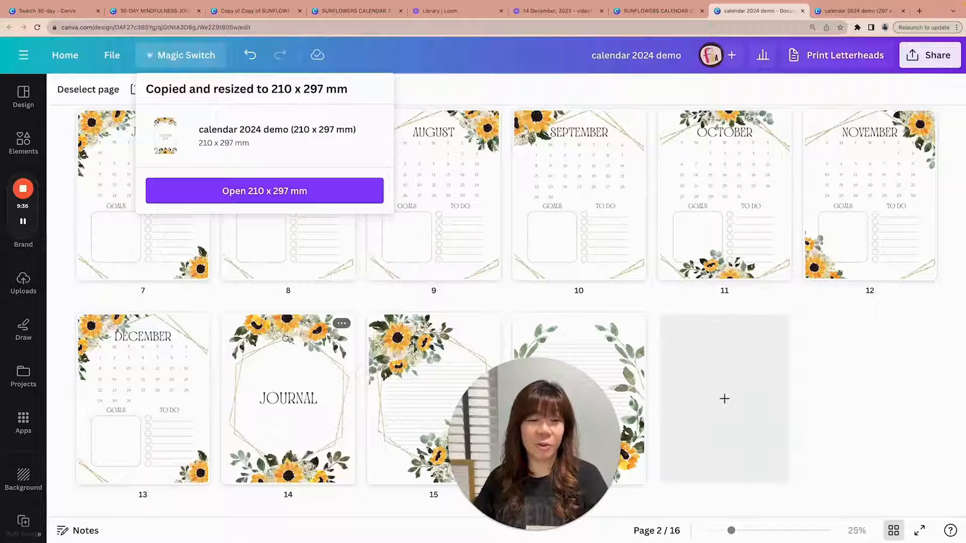
pyautogui.click(253, 196)
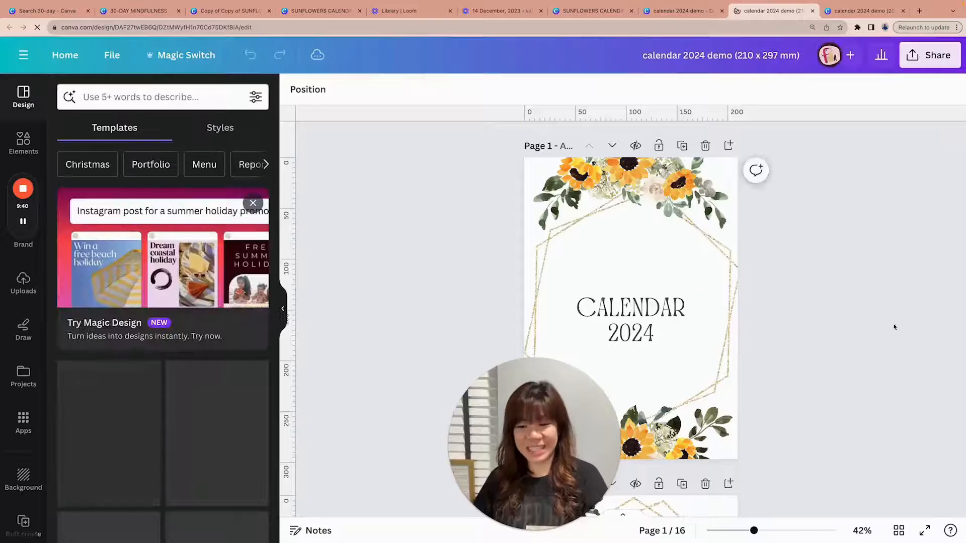
# Step: Show the 210 x 297 mm copy's pages in a grid and look through them from cover to journal pages
pyautogui.click(899, 531)
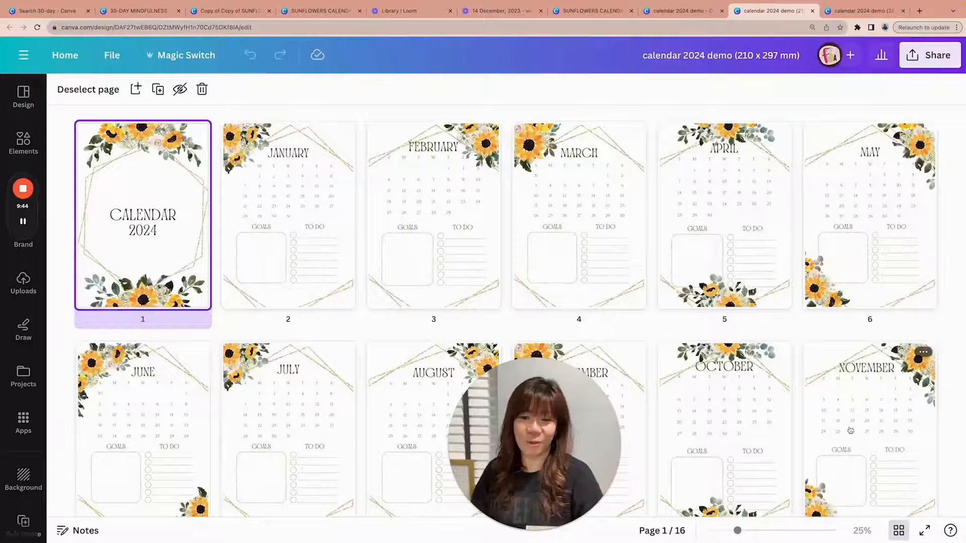
pyautogui.scroll(-1, 806, 370)
pyautogui.scroll(-5, 806, 371)
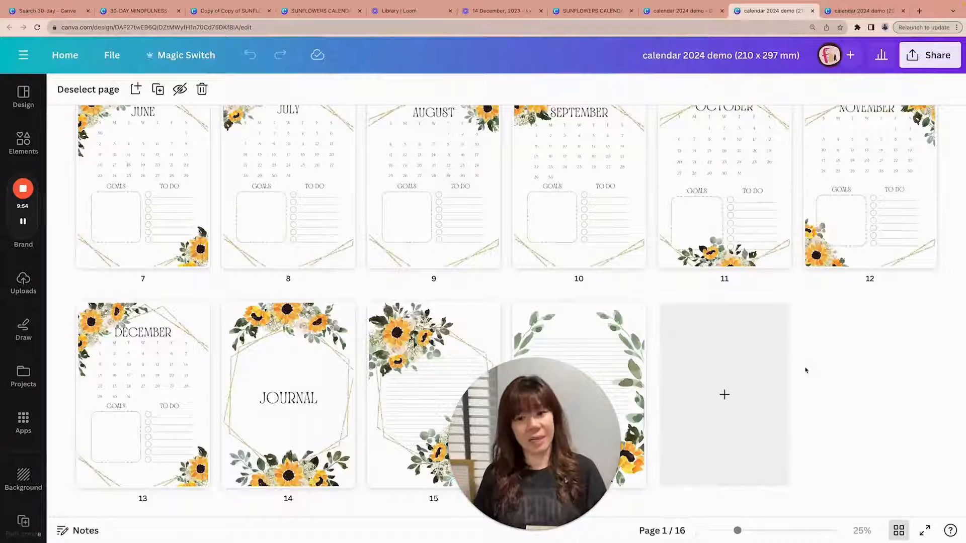
pyautogui.scroll(5, 807, 369)
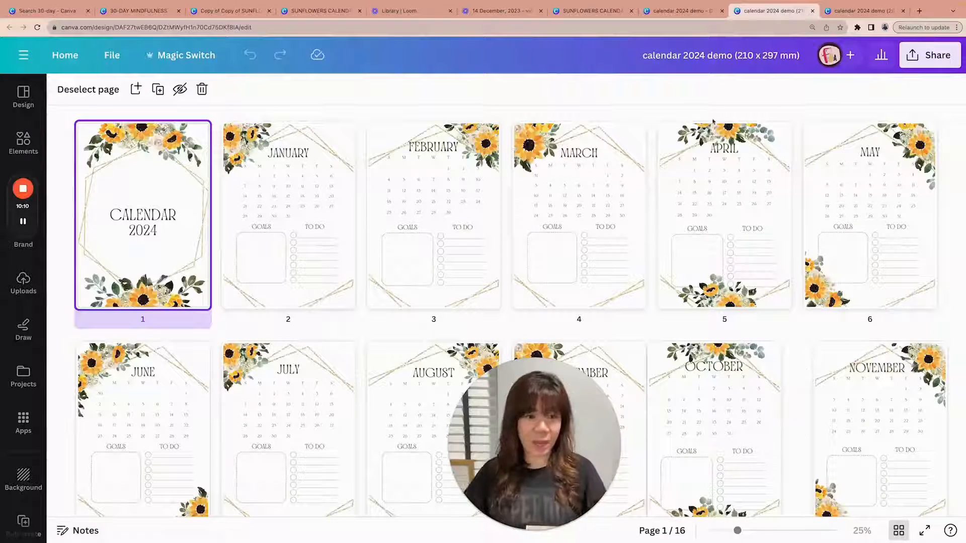
# Step: Switch back to the original calendar 2024 demo and dismiss the 210 x 297 mm resize confirmation
pyautogui.click(677, 10)
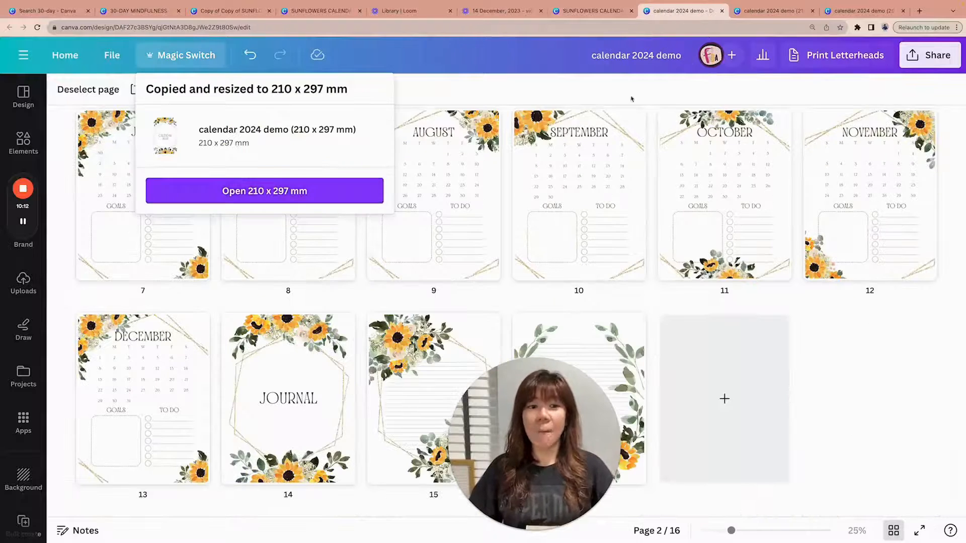
pyautogui.click(604, 99)
pyautogui.scroll(5, 878, 352)
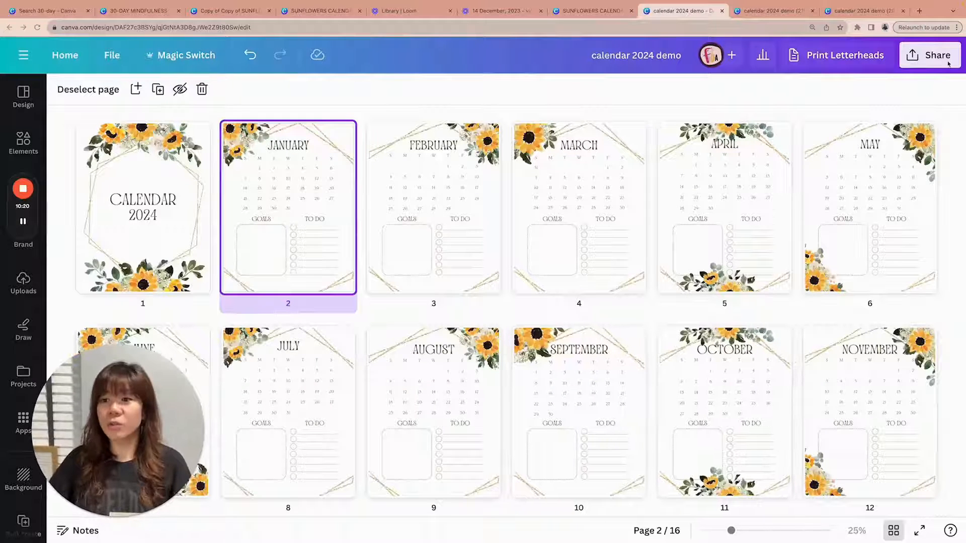
# Step: Download all 16 pages of the original calendar as a PDF Standard file with Flatten PDF enabled
pyautogui.click(931, 55)
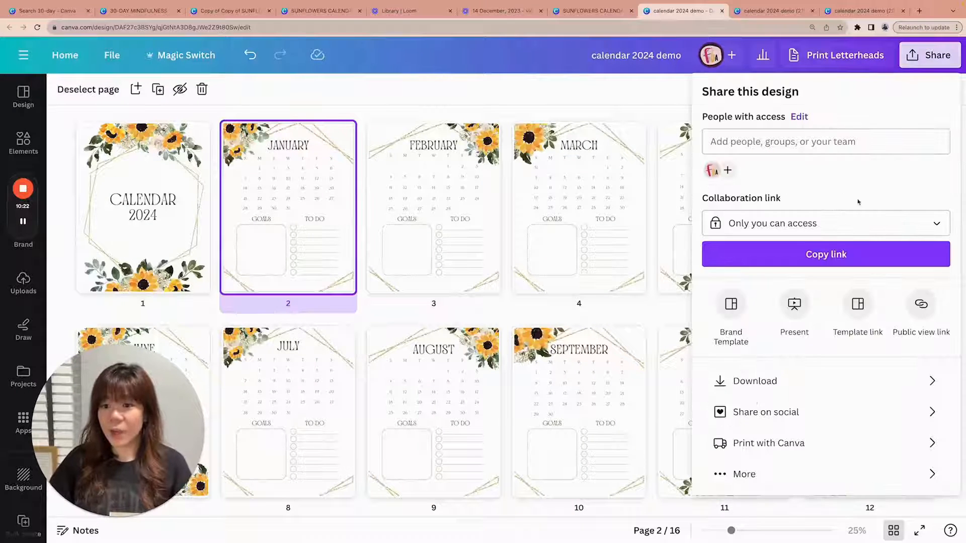
pyautogui.click(800, 381)
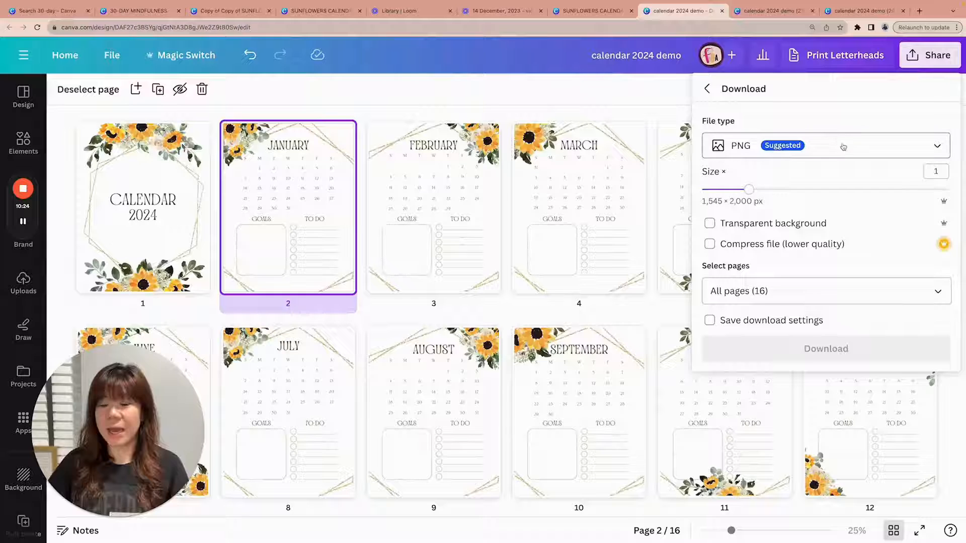
pyautogui.click(843, 146)
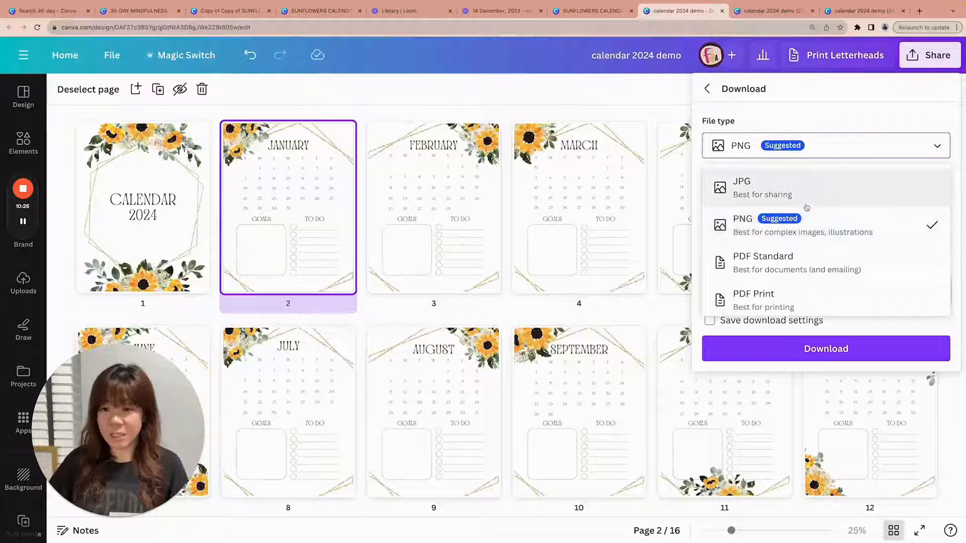
pyautogui.scroll(-2, 829, 219)
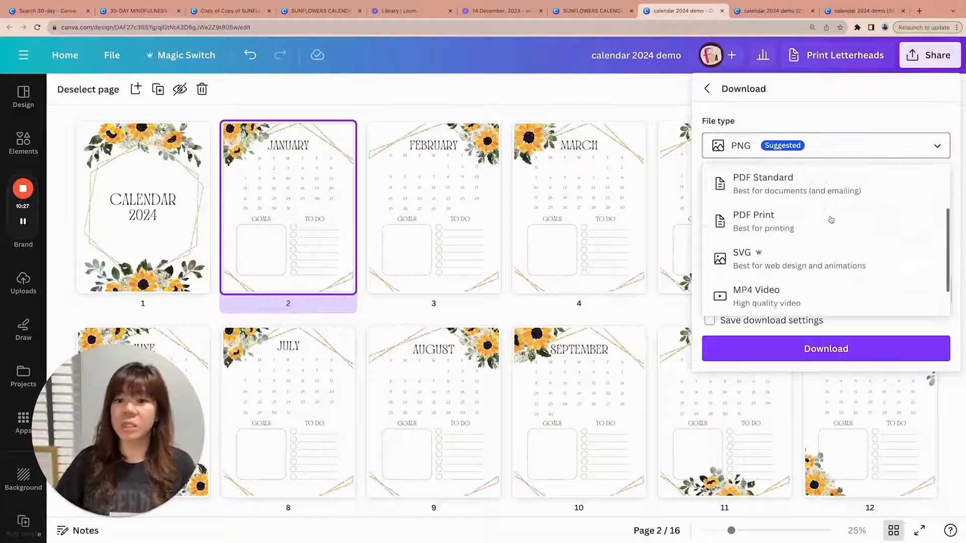
pyautogui.click(831, 186)
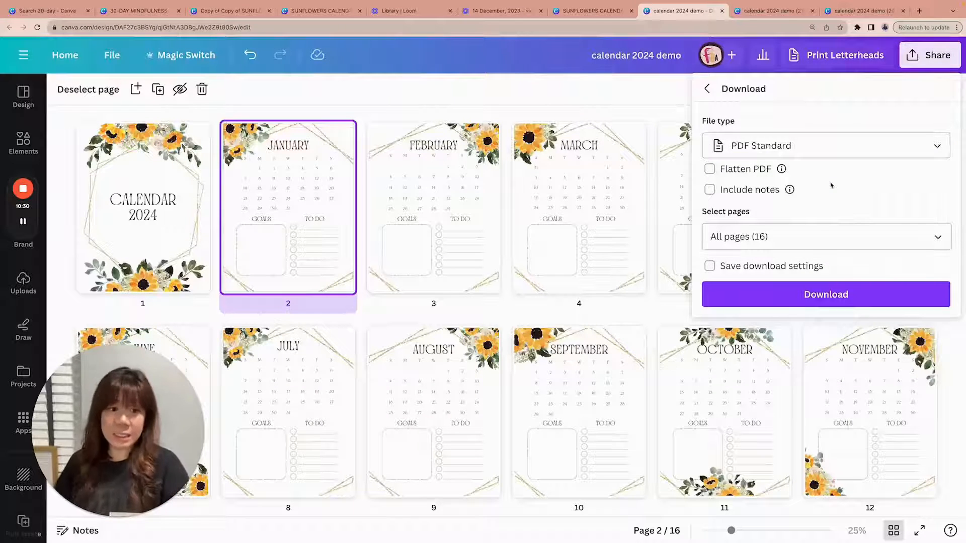
pyautogui.click(709, 170)
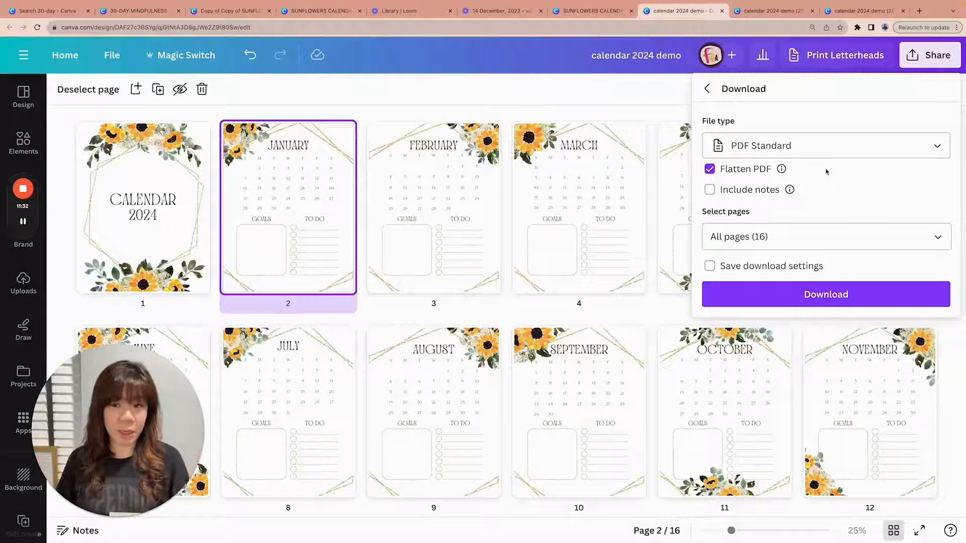
pyautogui.click(863, 294)
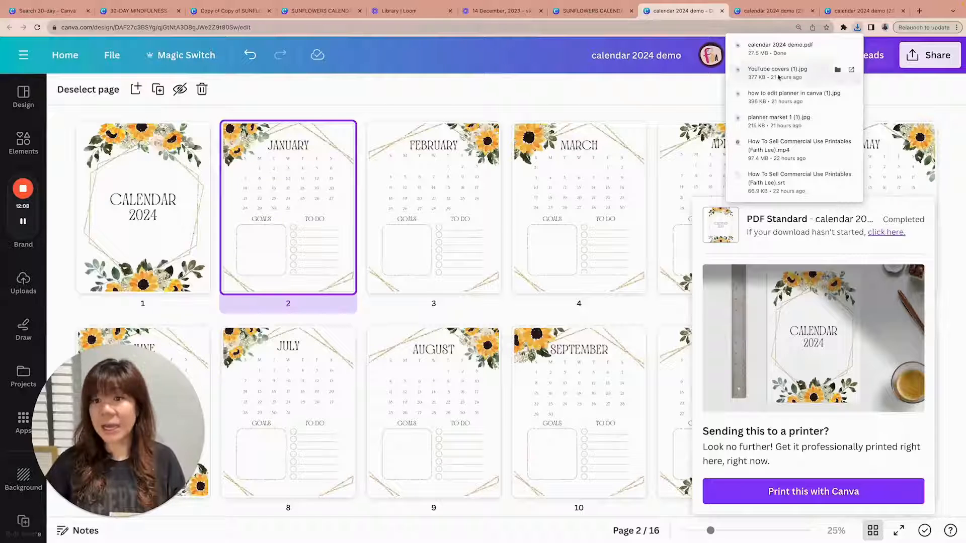
# Step: Open the downloaded calendar 2024 demo.pdf and look through its monthly pages
pyautogui.click(800, 49)
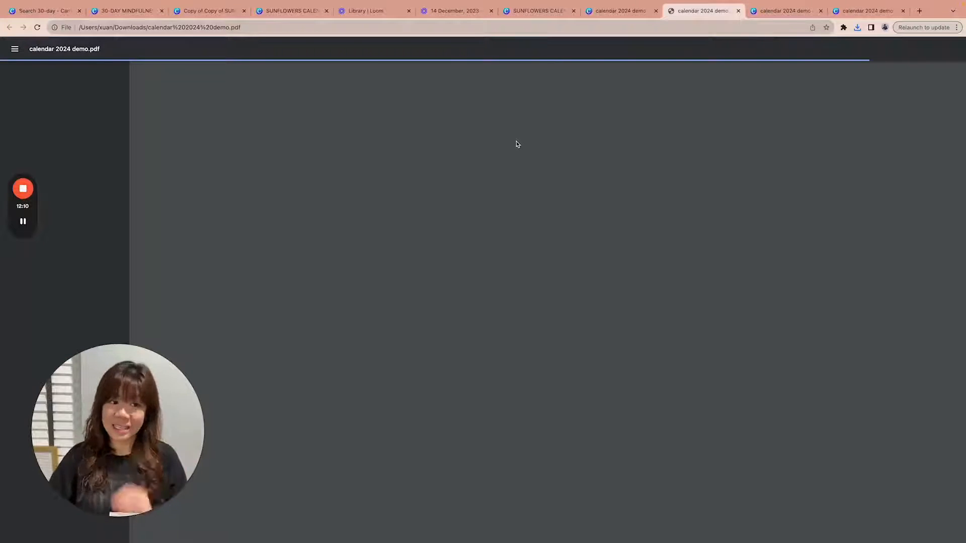
pyautogui.scroll(-20, 429, 240)
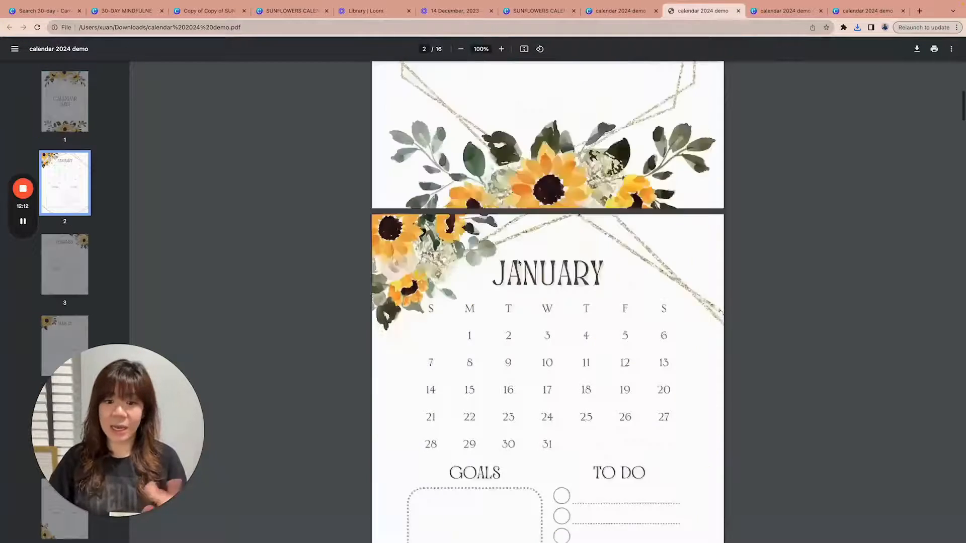
pyautogui.scroll(-18, 519, 262)
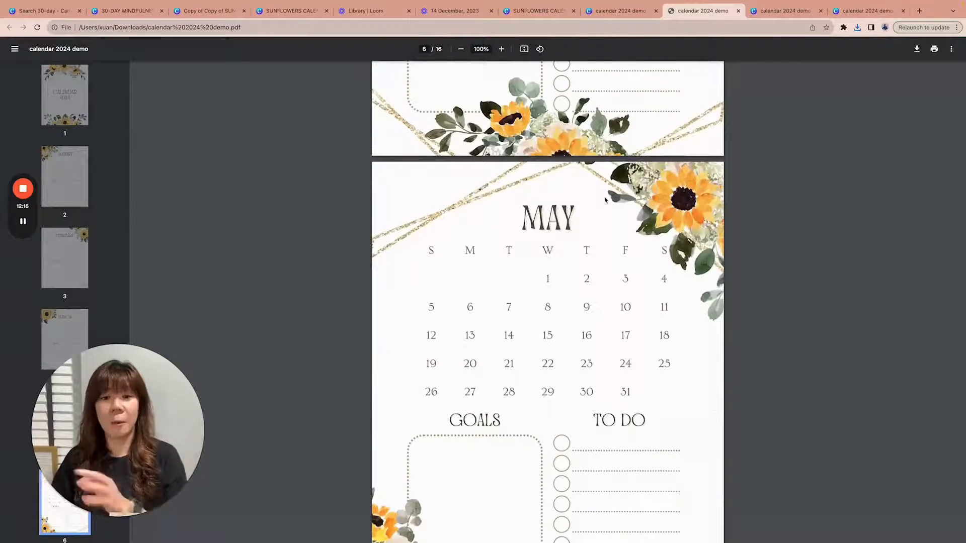
pyautogui.scroll(-10, 587, 186)
pyautogui.scroll(-2, 620, 170)
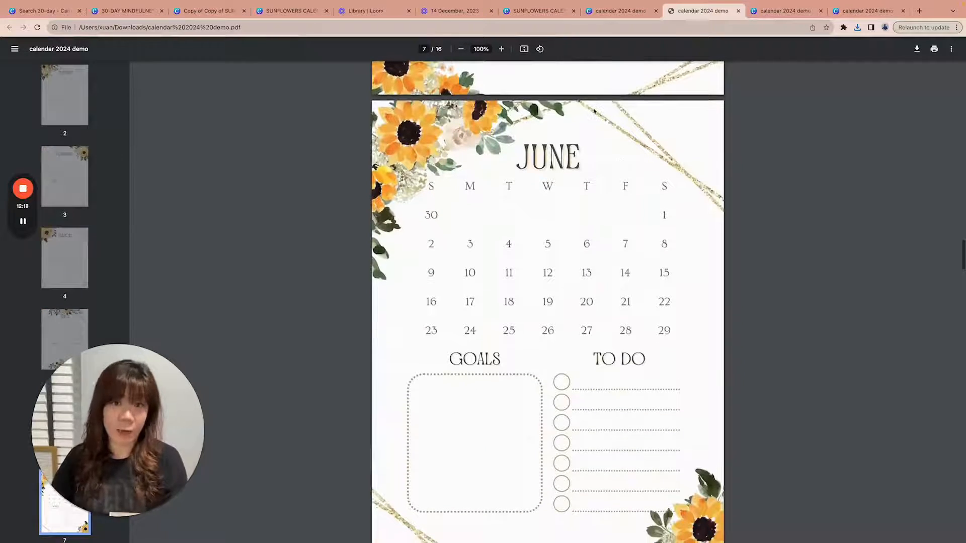
# Step: Return from the PDF to the calendar 2024 demo design and close its completed download notice
pyautogui.click(618, 10)
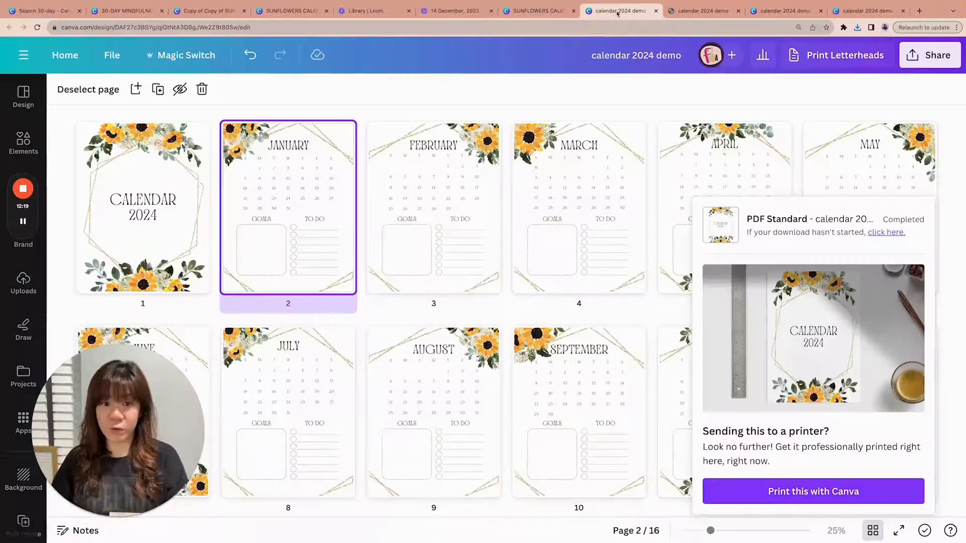
pyautogui.click(705, 11)
pyautogui.click(536, 11)
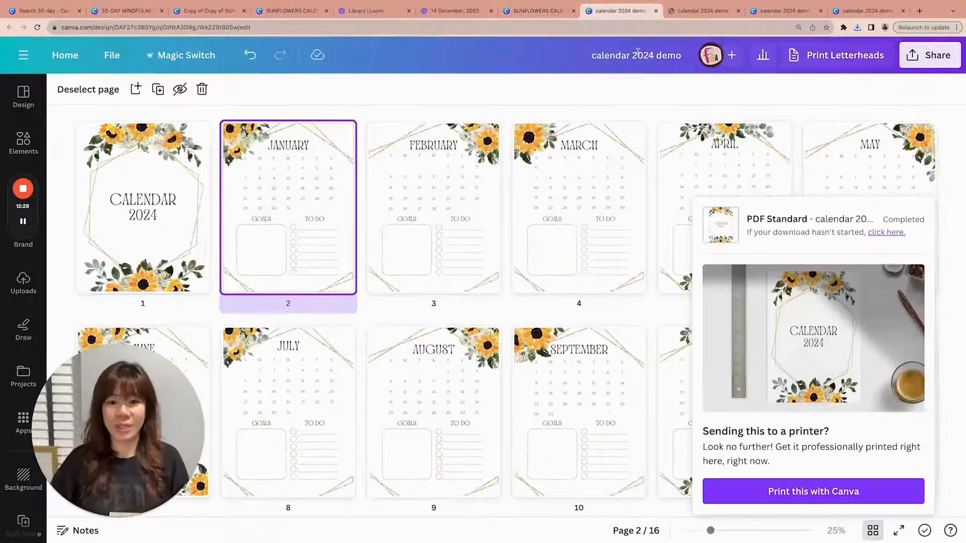
pyautogui.click(946, 223)
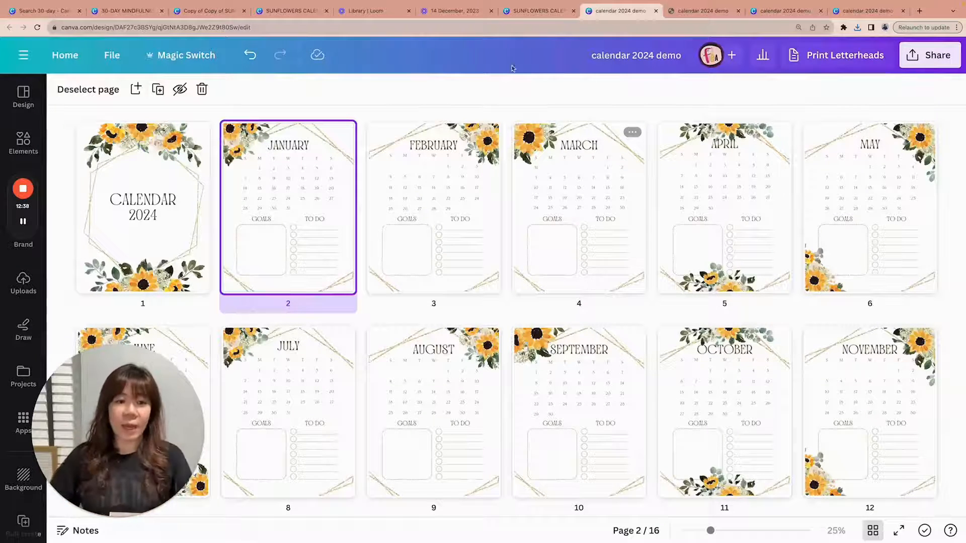
pyautogui.scroll(-1, 309, 156)
pyautogui.scroll(1, 310, 156)
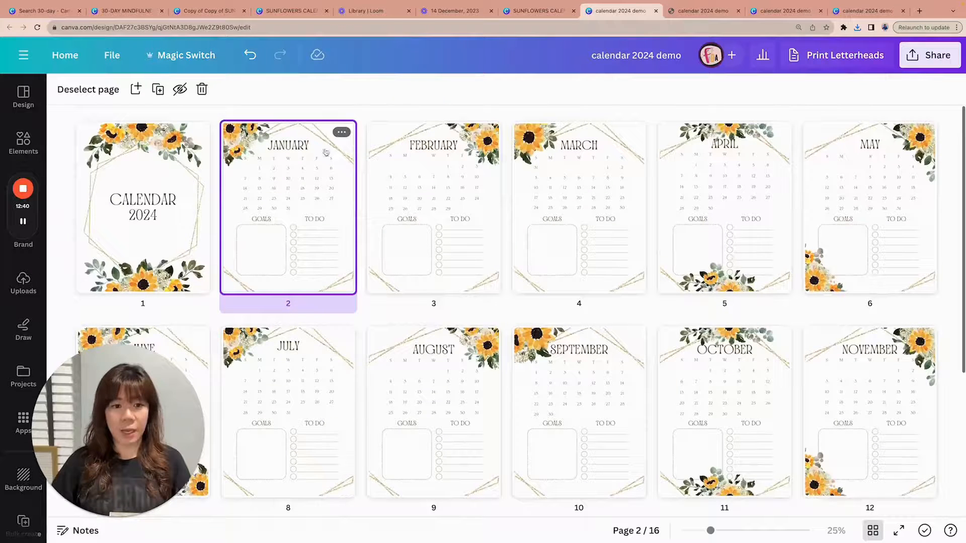
# Step: Duplicate the January page and open the copy, page 3, for editing
pyautogui.click(341, 134)
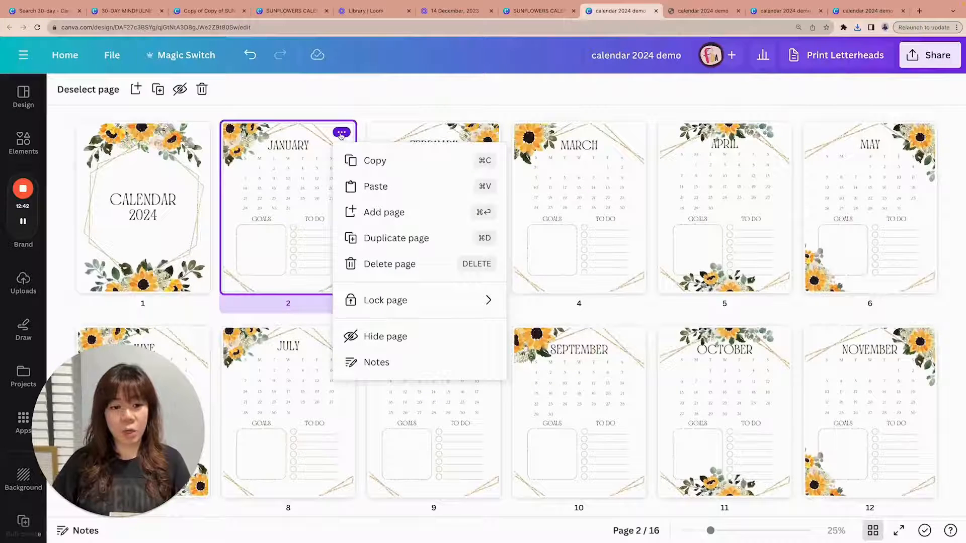
pyautogui.click(412, 239)
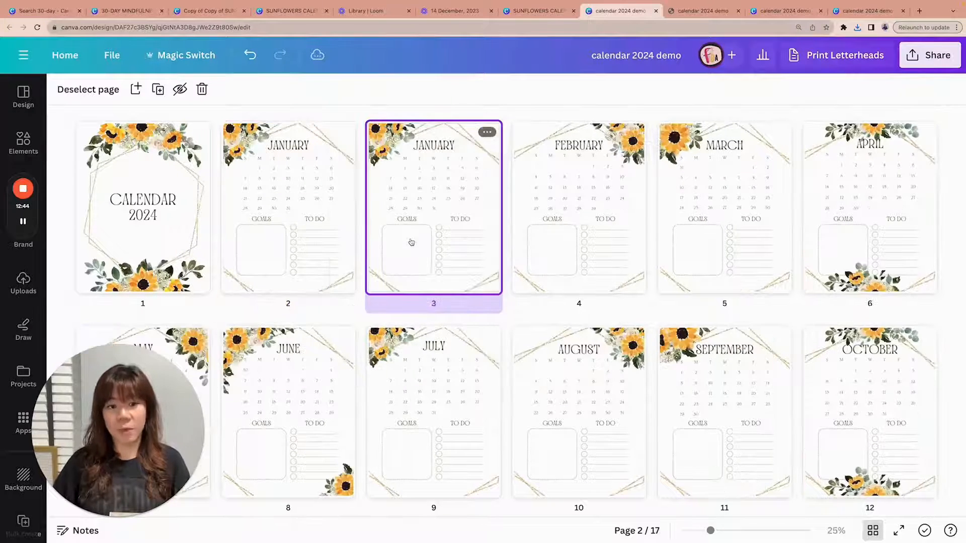
pyautogui.doubleClick(438, 200)
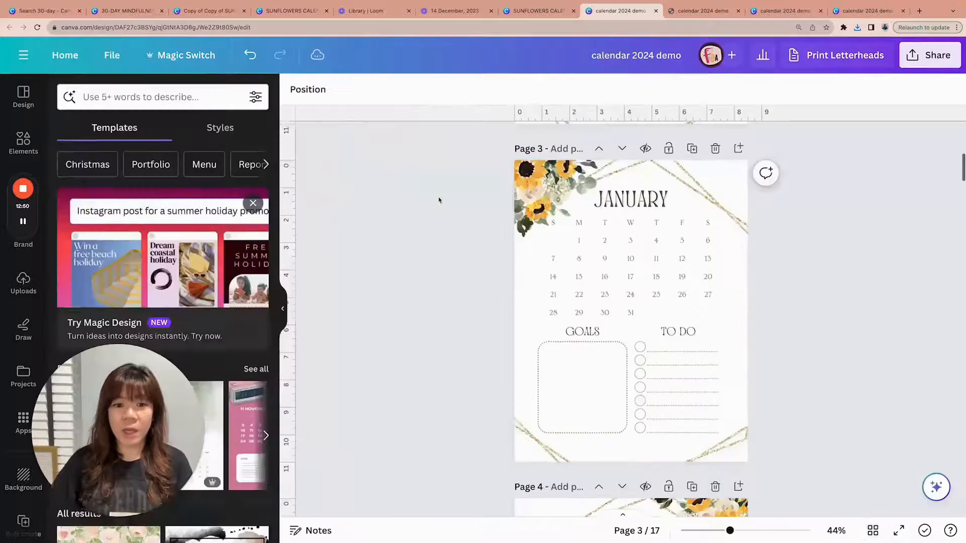
# Step: Delete the Goals and To Do sections, including the leftover checklist lines, from the duplicated January page
pyautogui.moveTo(871, 390); pyautogui.dragTo(578, 336)
pyautogui.click(792, 352)
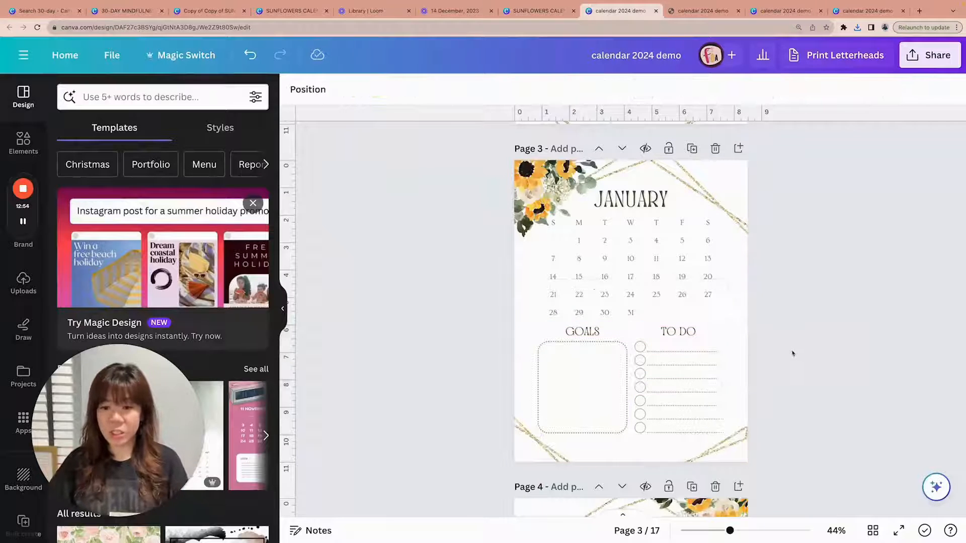
pyautogui.moveTo(792, 401); pyautogui.dragTo(546, 335)
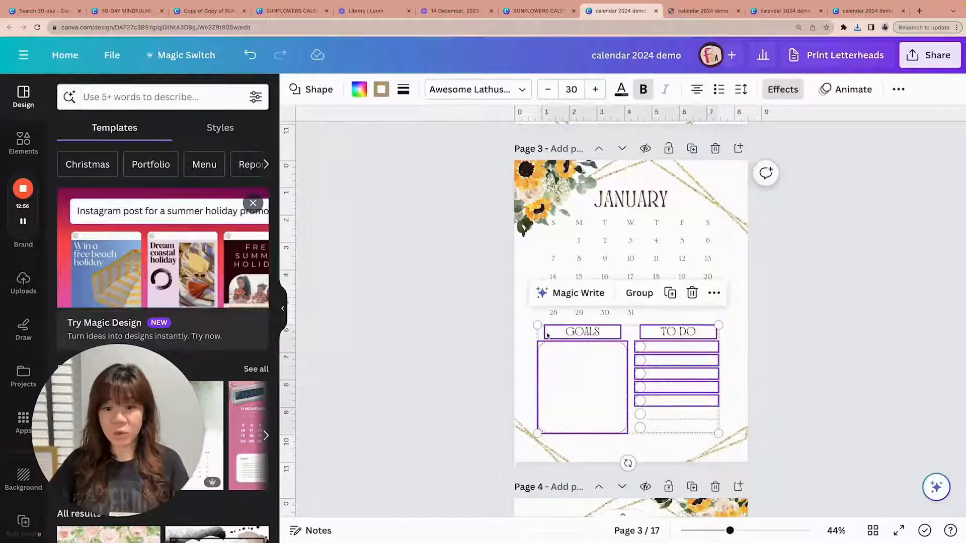
pyautogui.press('Delete')
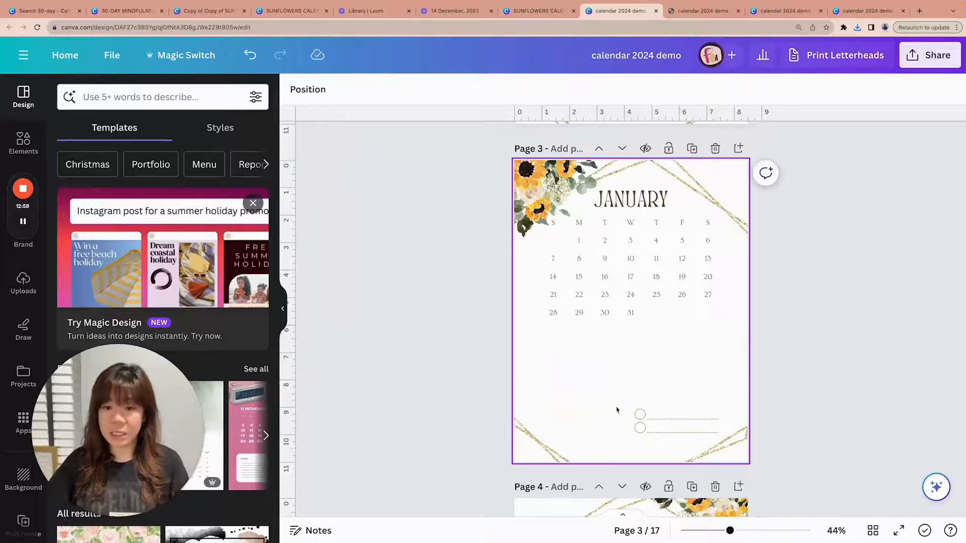
pyautogui.moveTo(629, 395); pyautogui.dragTo(650, 434)
pyautogui.press('Delete')
# Step: Stretch the January calendar table down to fill the emptied lower page area and set its font size to 40
pyautogui.click(682, 313)
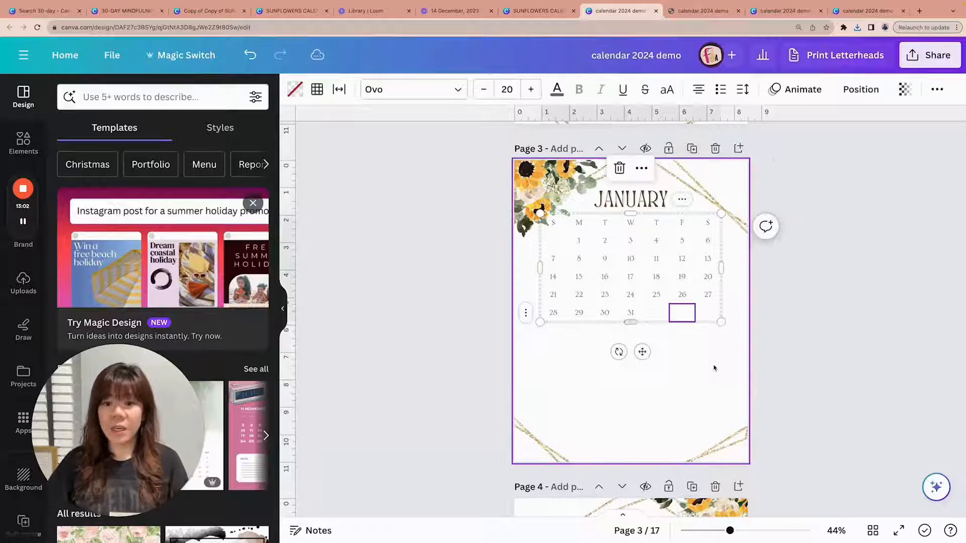
pyautogui.moveTo(715, 362); pyautogui.dragTo(720, 432)
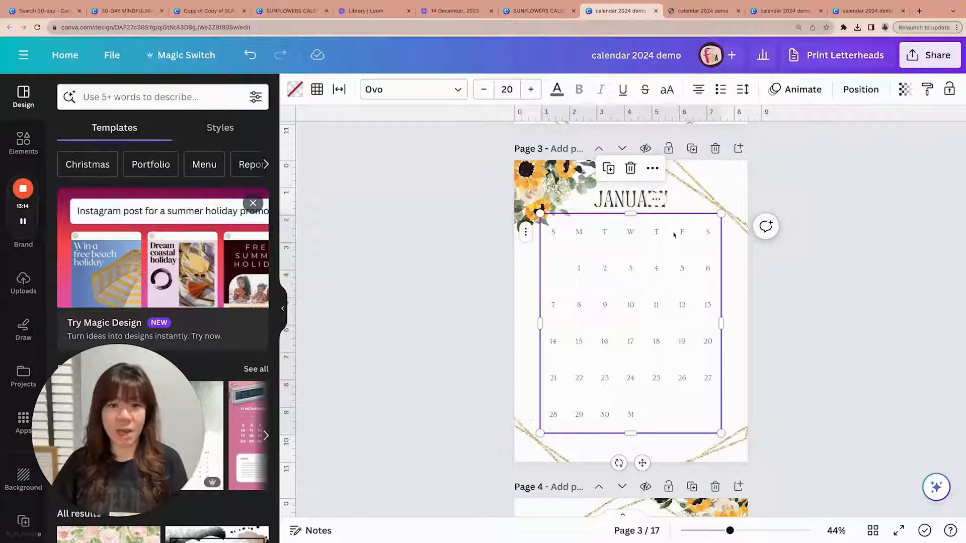
pyautogui.click(512, 94)
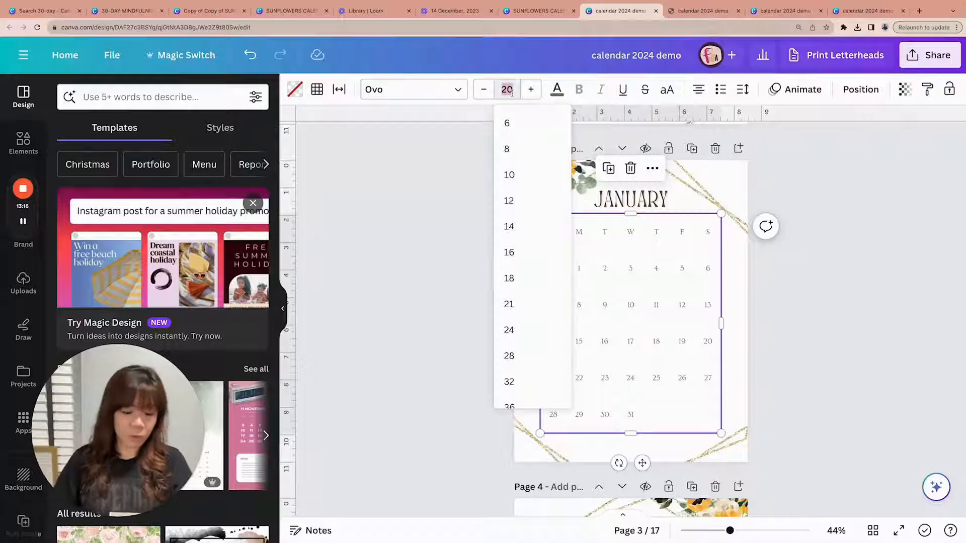
pyautogui.write('40')
pyautogui.press('Return')
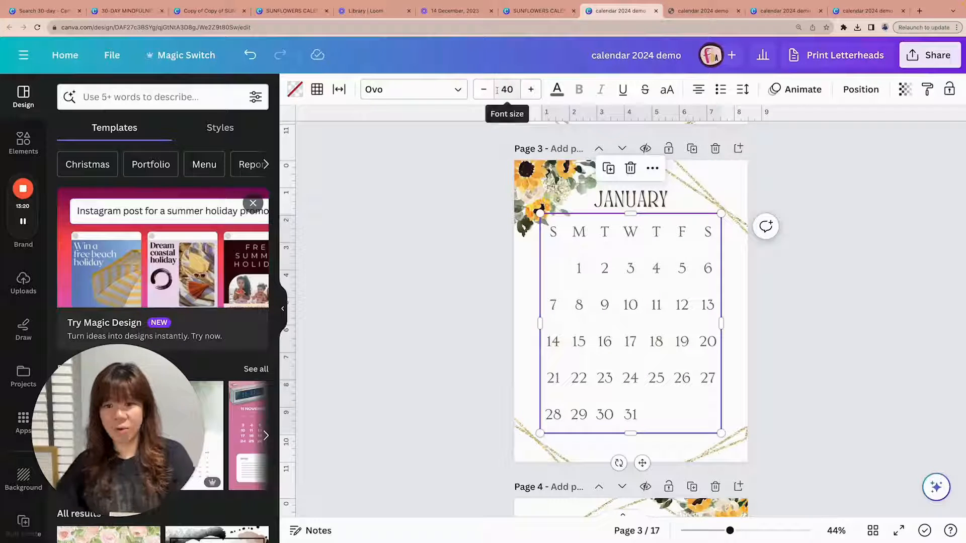
pyautogui.click(777, 180)
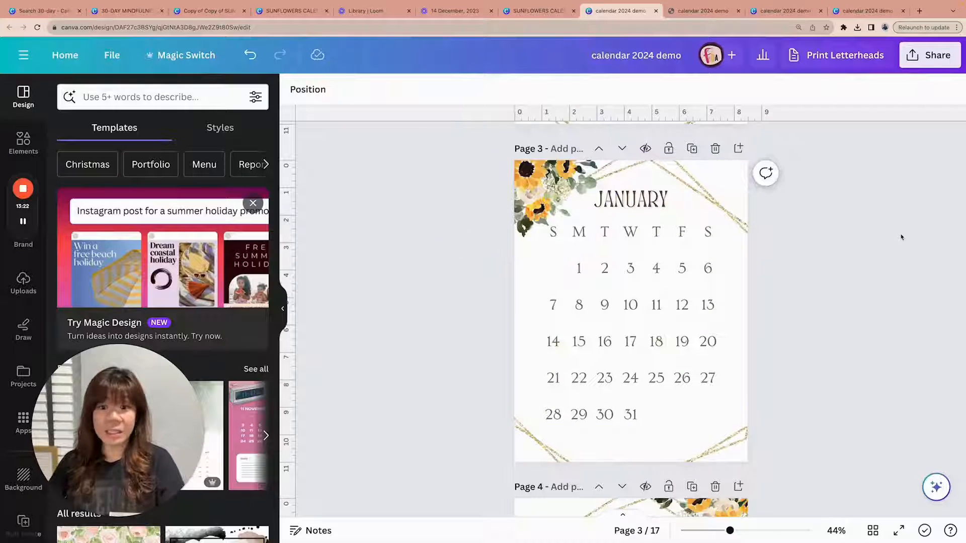
# Step: Compare the two January layouts and duplicate the large-date version on page 3
pyautogui.scroll(7, 896, 244)
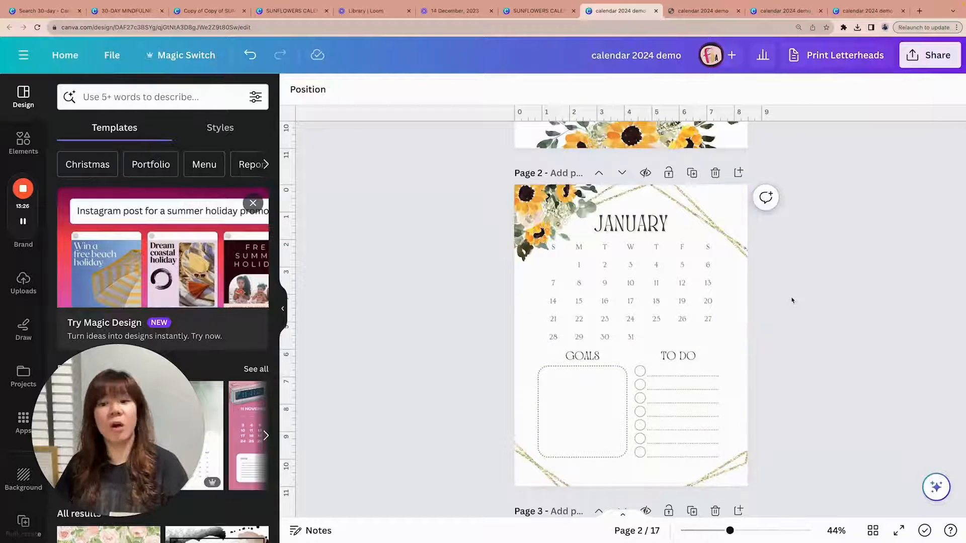
pyautogui.scroll(-1, 791, 301)
pyautogui.scroll(-10, 791, 300)
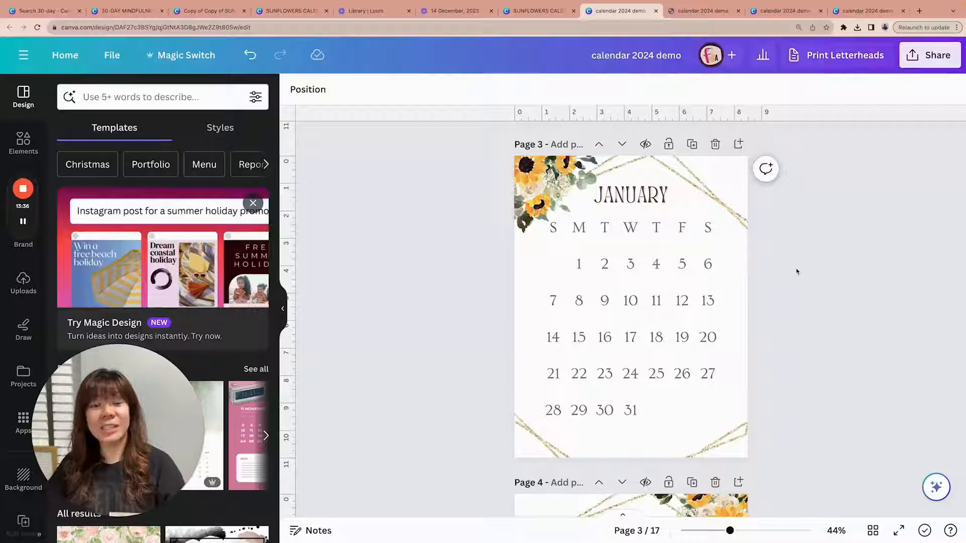
pyautogui.scroll(6, 851, 243)
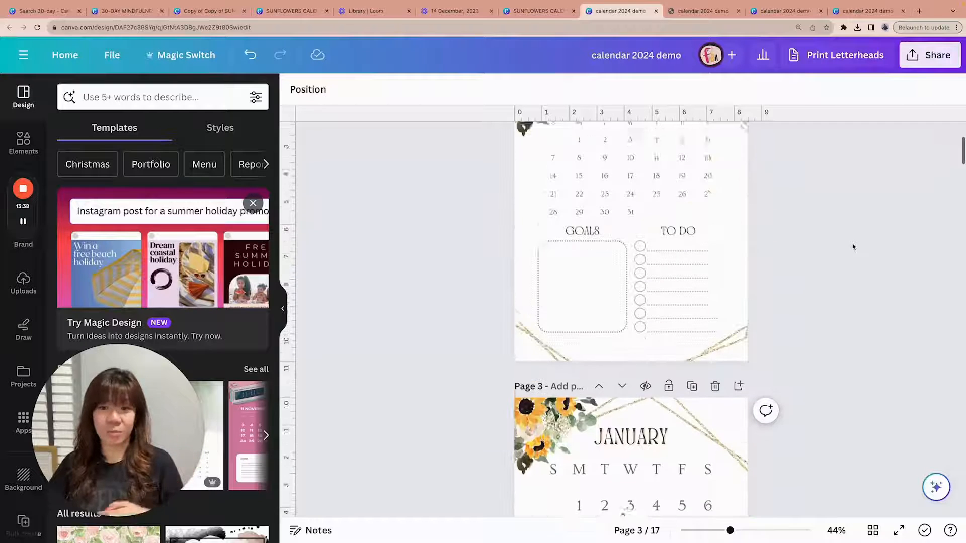
pyautogui.scroll(-6, 782, 302)
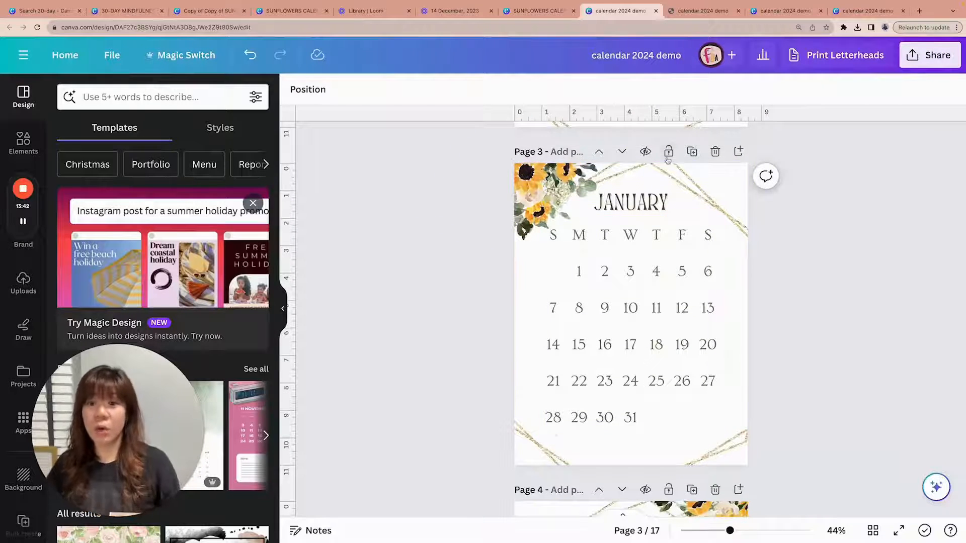
pyautogui.scroll(-1, 690, 150)
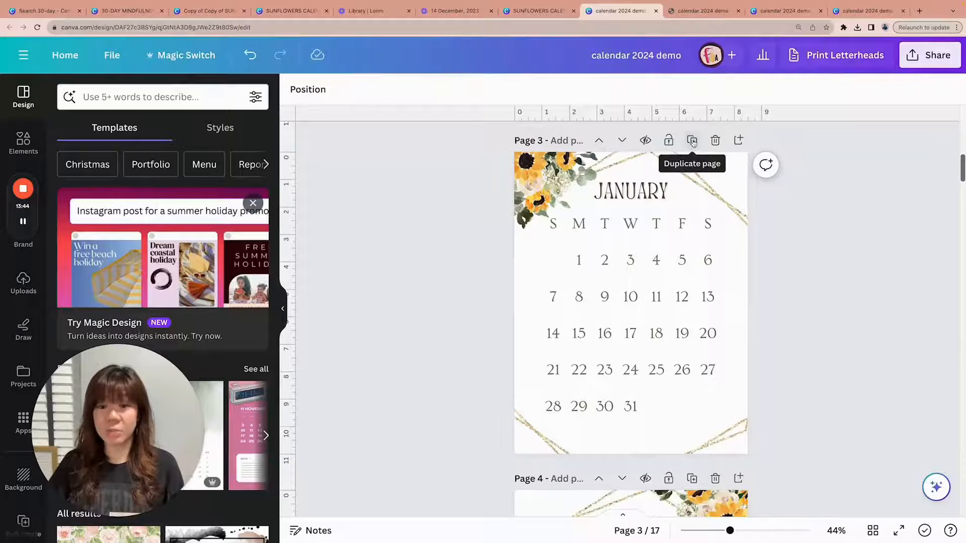
pyautogui.click(692, 142)
# Step: Fill the whole Saturday column of the page 4 January table with the light beige colour #F8EEE4
pyautogui.click(685, 229)
pyautogui.click(708, 227)
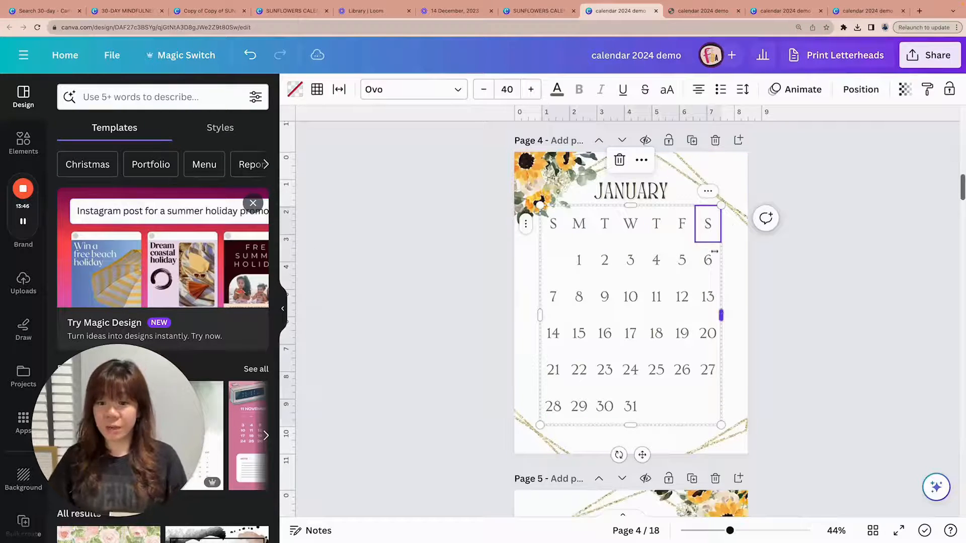
pyautogui.moveTo(715, 261); pyautogui.dragTo(710, 417)
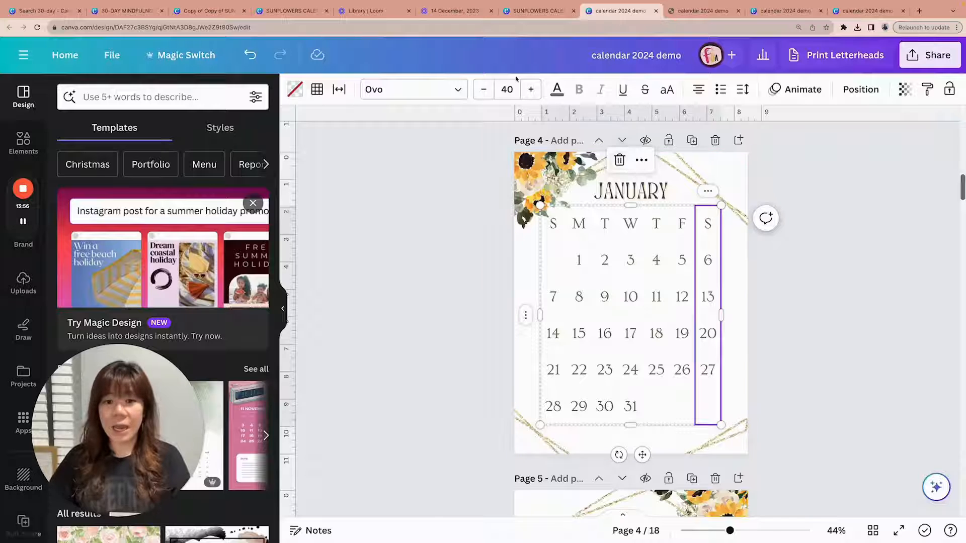
pyautogui.click(296, 92)
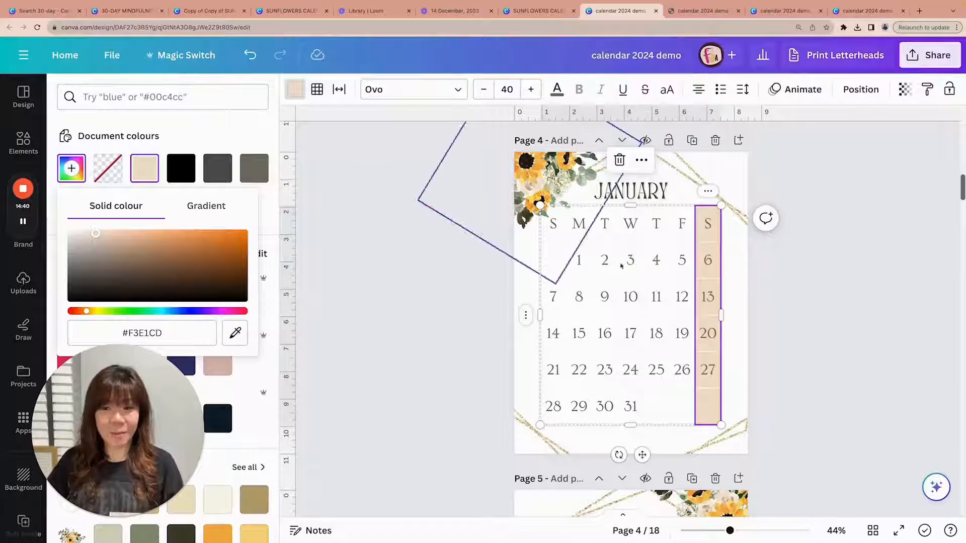
pyautogui.moveTo(96, 233); pyautogui.dragTo(83, 233)
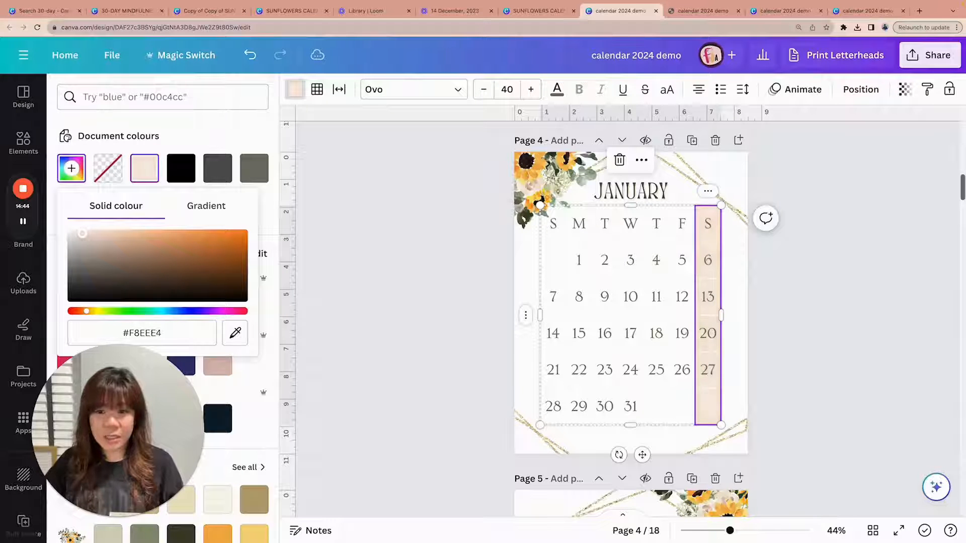
pyautogui.click(791, 281)
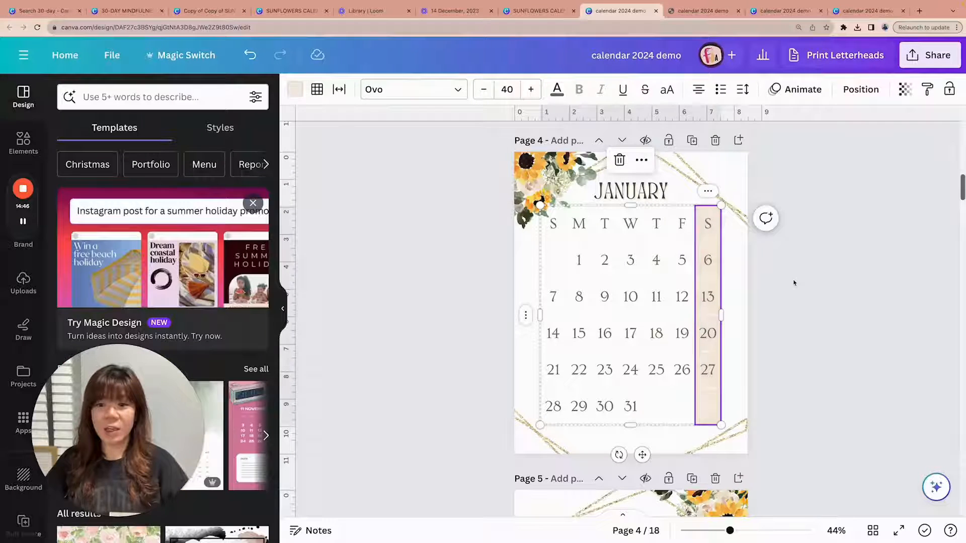
pyautogui.click(793, 283)
# Step: Check how the sunflower image overlaps the January table by selecting the image and various header cells
pyautogui.click(556, 232)
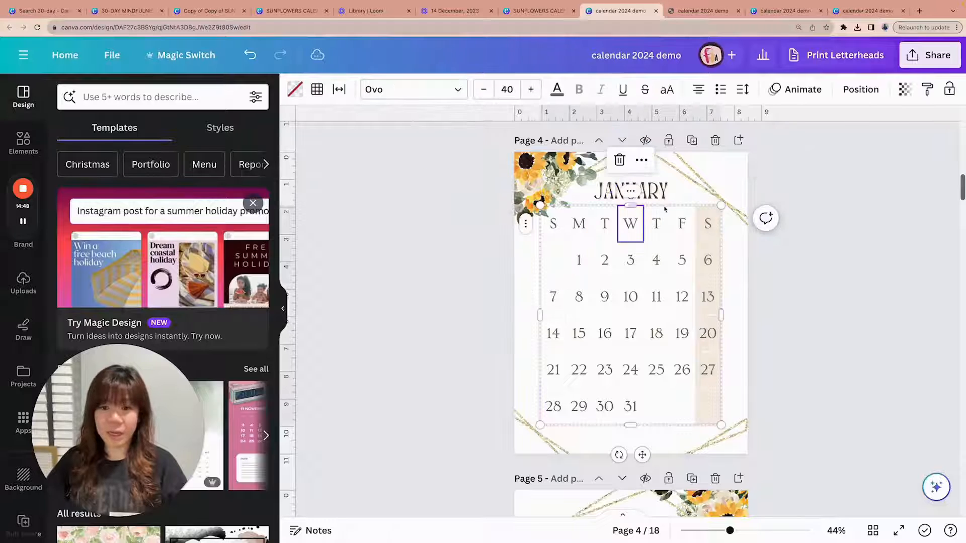
pyautogui.click(630, 224)
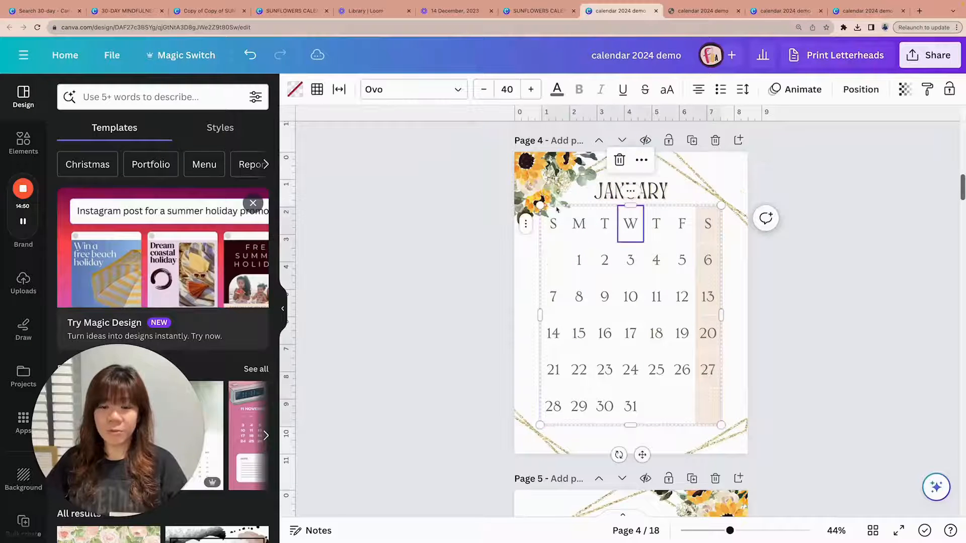
pyautogui.click(510, 184)
pyautogui.click(545, 183)
pyautogui.doubleClick(599, 236)
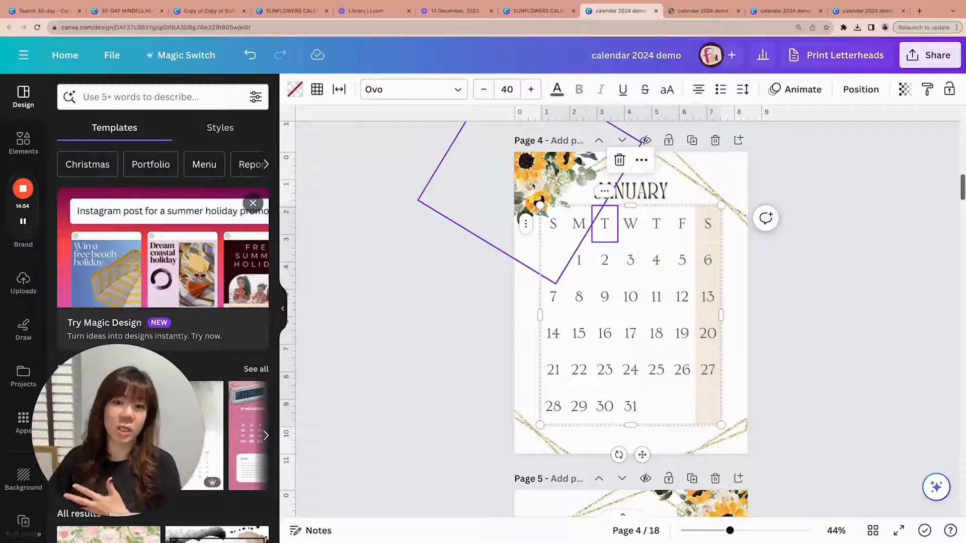
pyautogui.click(572, 217)
pyautogui.click(555, 223)
pyautogui.click(603, 264)
pyautogui.click(709, 215)
pyautogui.click(819, 234)
pyautogui.click(715, 213)
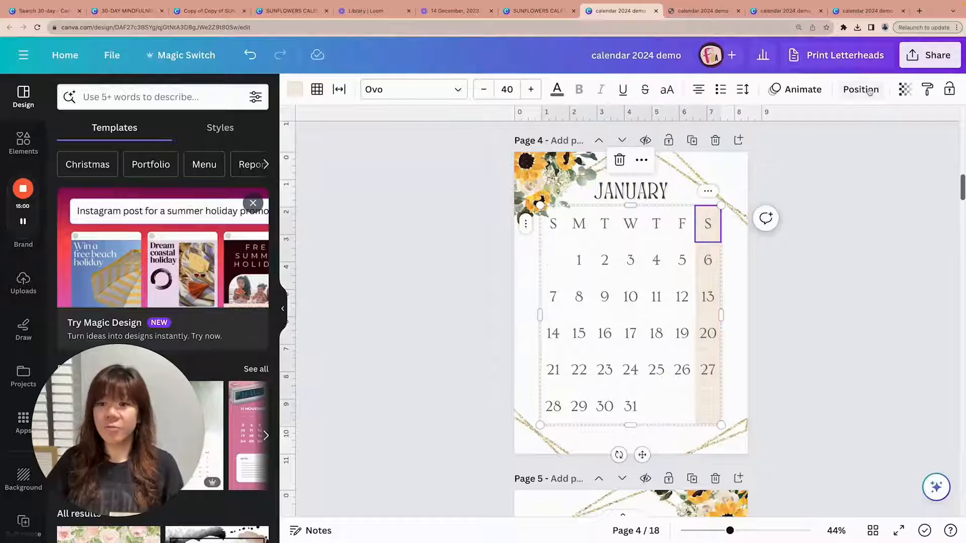
# Step: Select the entire January table on page 4 and bring it to the front of the stacking order
pyautogui.click(850, 320)
pyautogui.moveTo(844, 345); pyautogui.dragTo(654, 295)
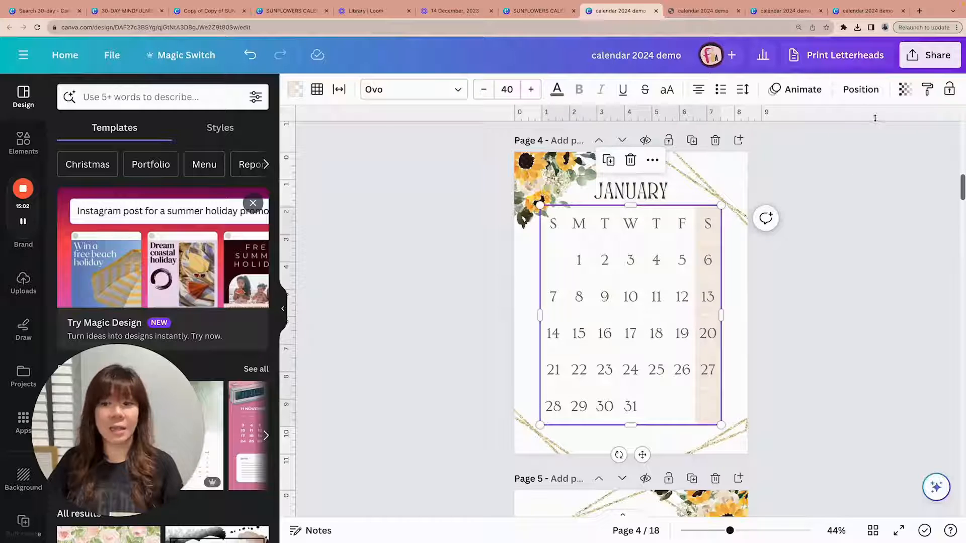
pyautogui.click(857, 93)
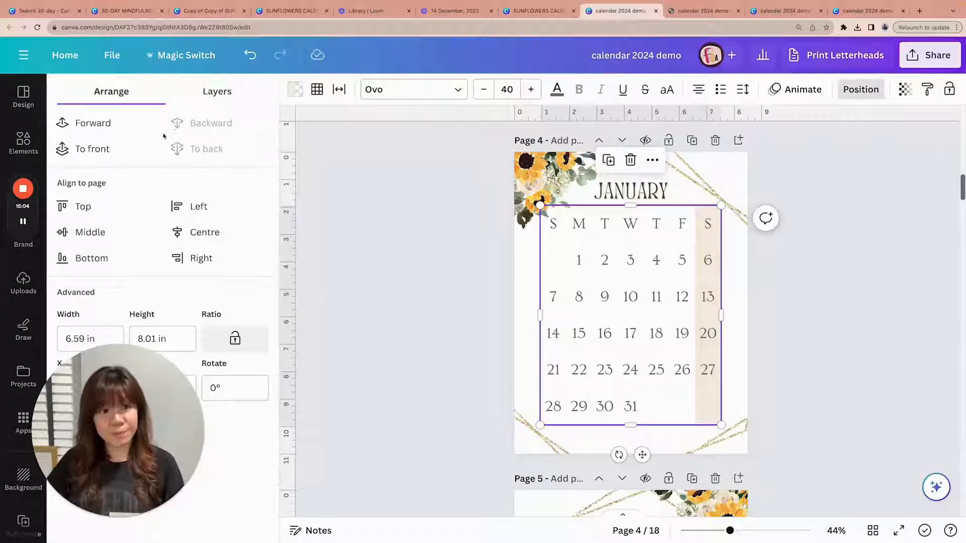
pyautogui.click(89, 151)
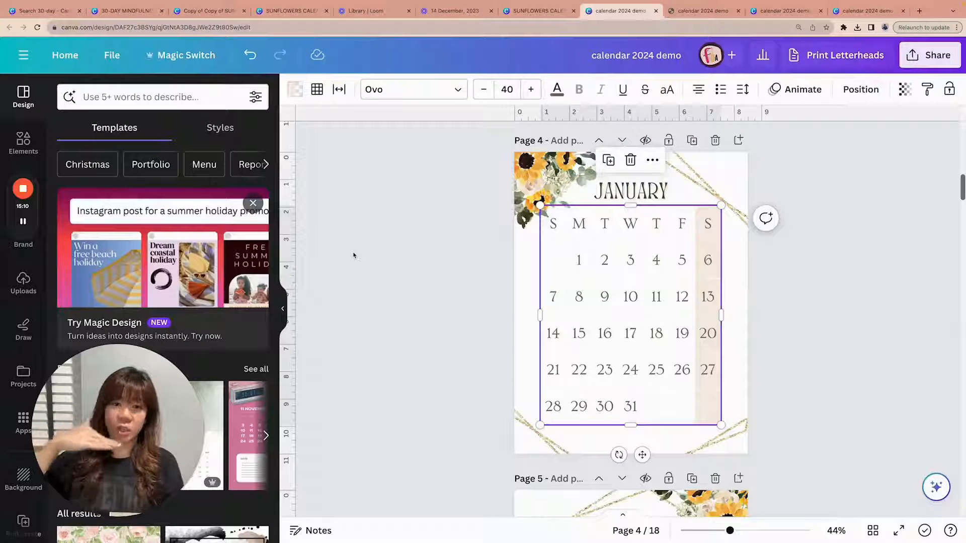
# Step: Test selecting the sunflower image and the Sunday header cell separately on page 4
pyautogui.click(630, 258)
pyautogui.click(541, 186)
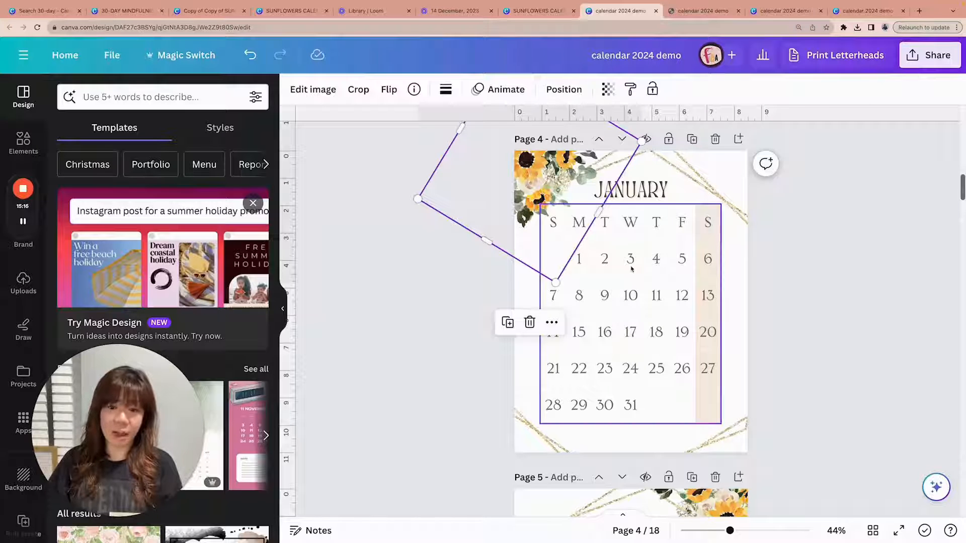
pyautogui.click(550, 221)
pyautogui.click(550, 221)
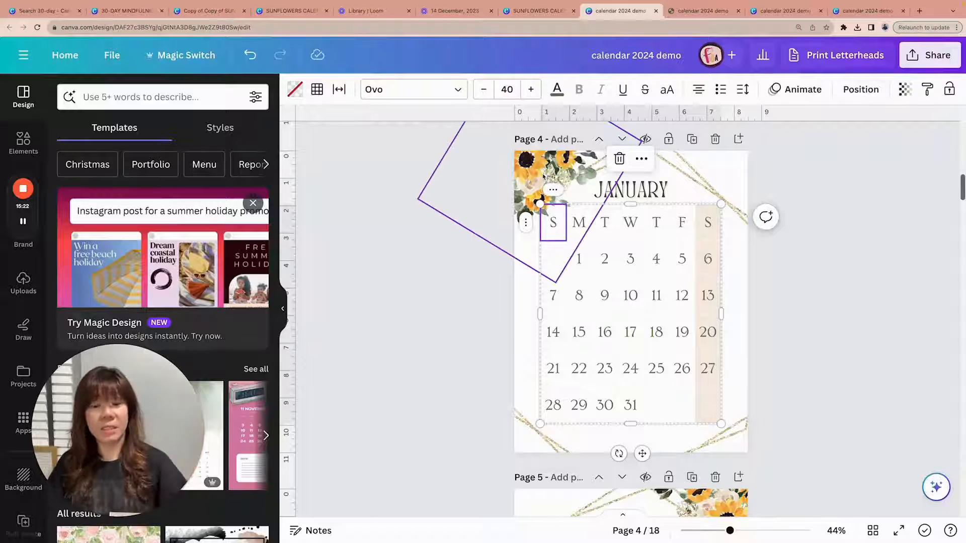
pyautogui.click(545, 179)
pyautogui.click(550, 220)
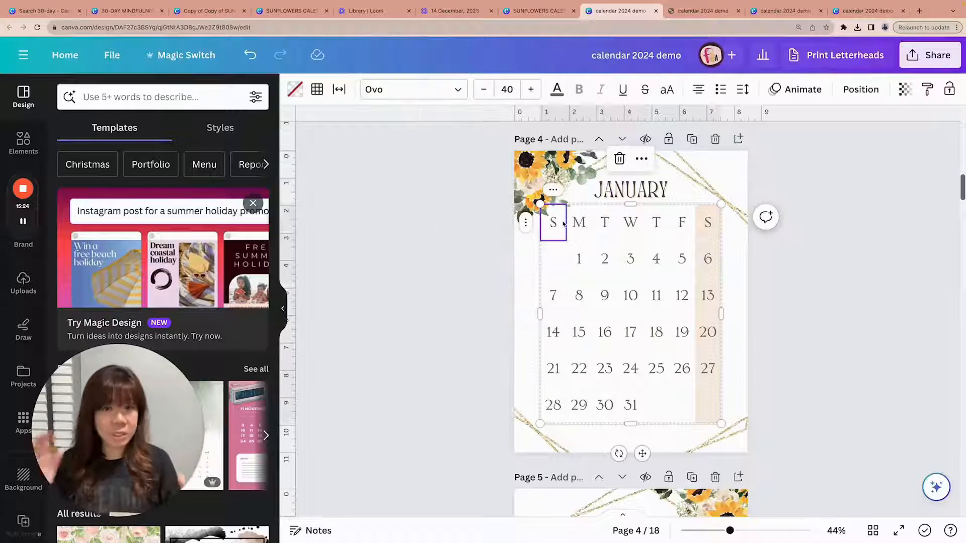
# Step: Examine the layer order of the table, sunflower image, January title and background on page 4
pyautogui.click(860, 89)
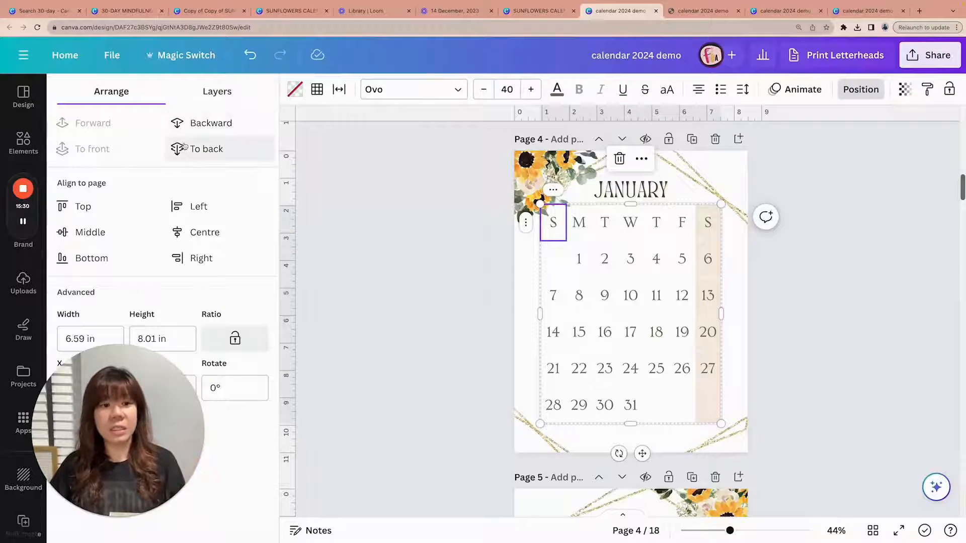
pyautogui.click(223, 90)
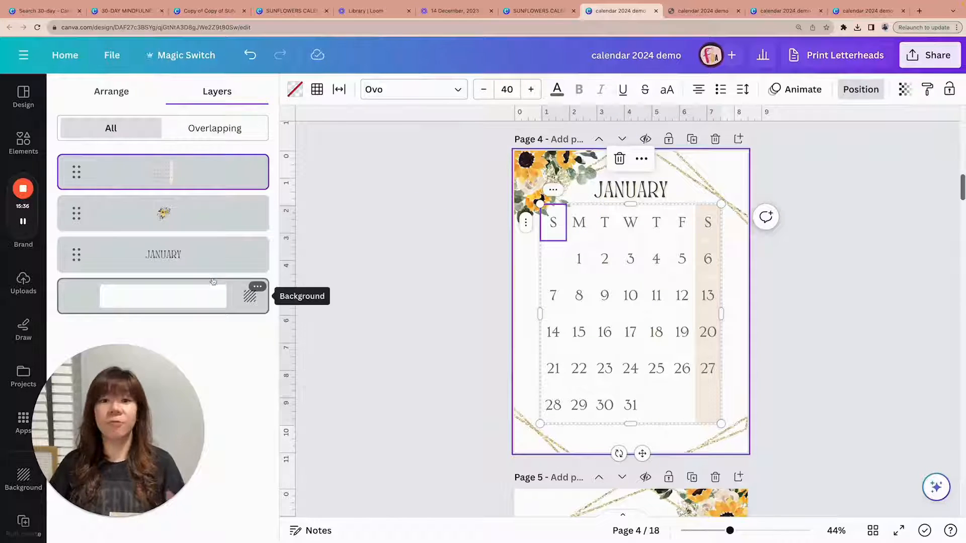
pyautogui.moveTo(196, 175)
pyautogui.mouseDown()
pyautogui.moveTo(194, 314)
pyautogui.moveTo(198, 174)
pyautogui.mouseUp()
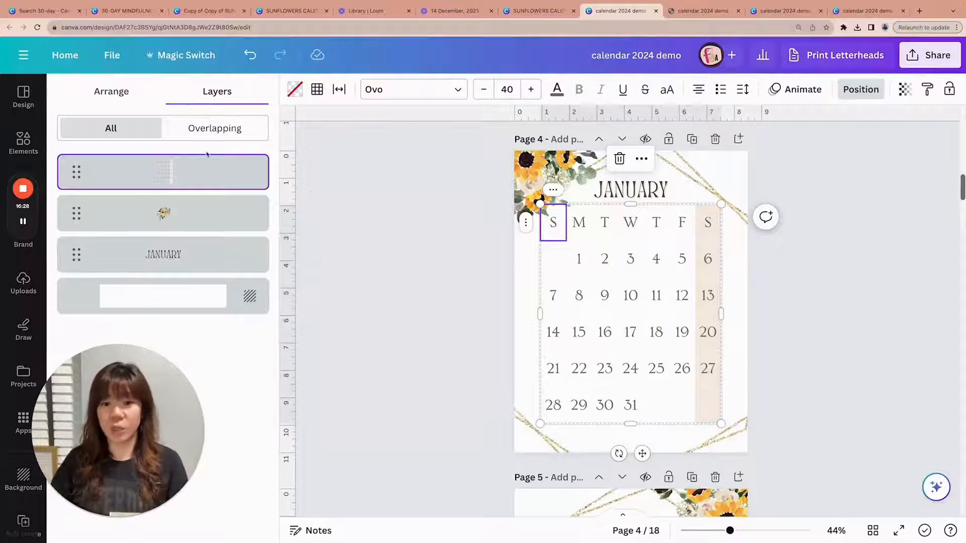
pyautogui.click(890, 247)
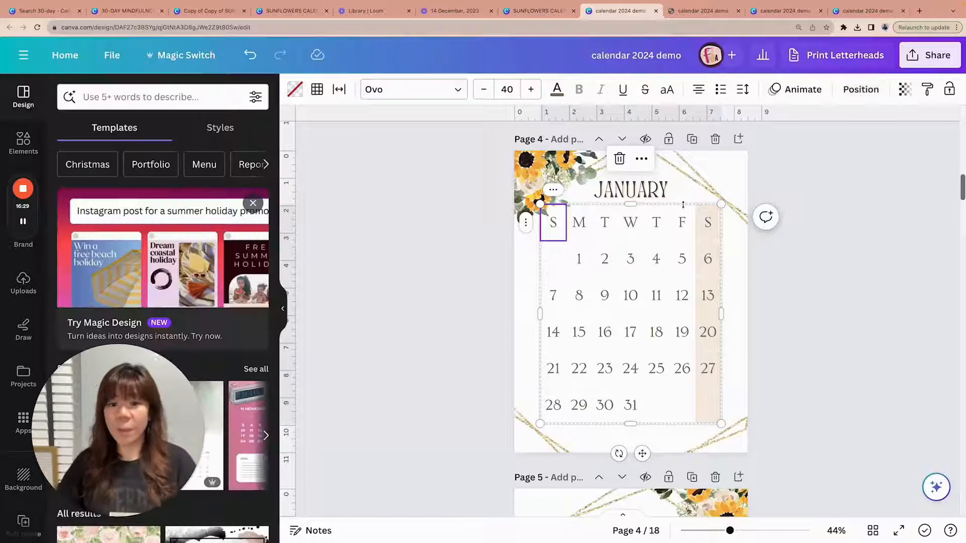
# Step: Fill the Sunday column of the January table on page 4 with the beige document colour #f8eee4
pyautogui.click(804, 222)
pyautogui.click(549, 234)
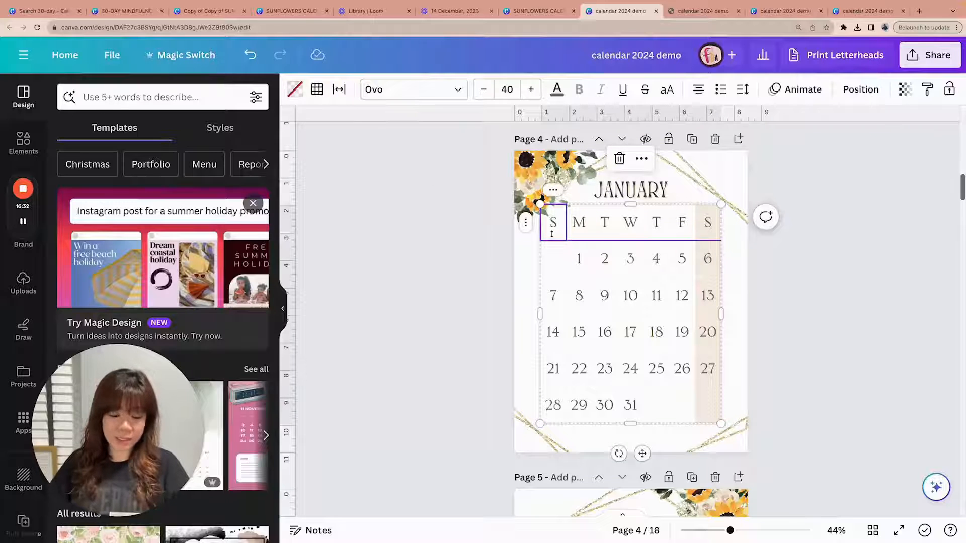
pyautogui.scroll(1, 564, 274)
pyautogui.moveTo(556, 272); pyautogui.dragTo(559, 404)
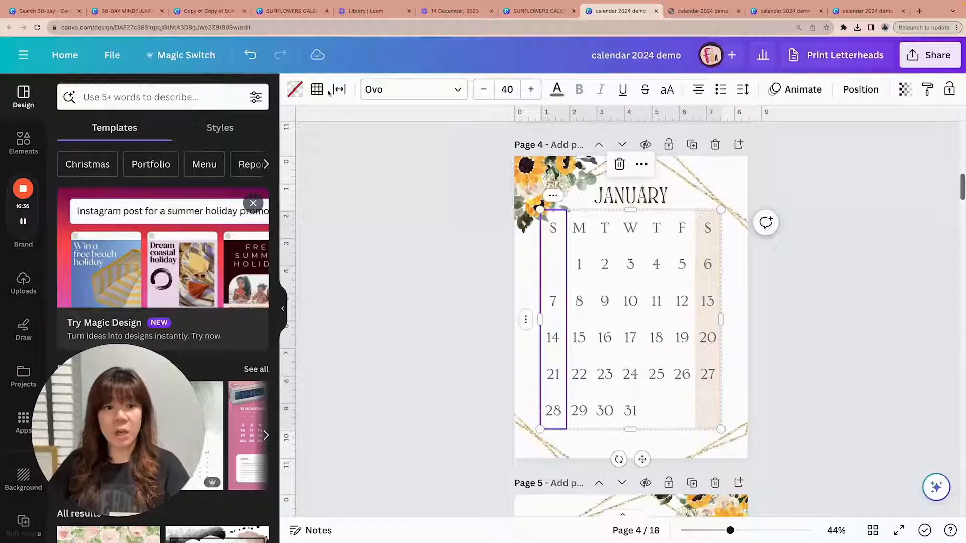
pyautogui.click(295, 90)
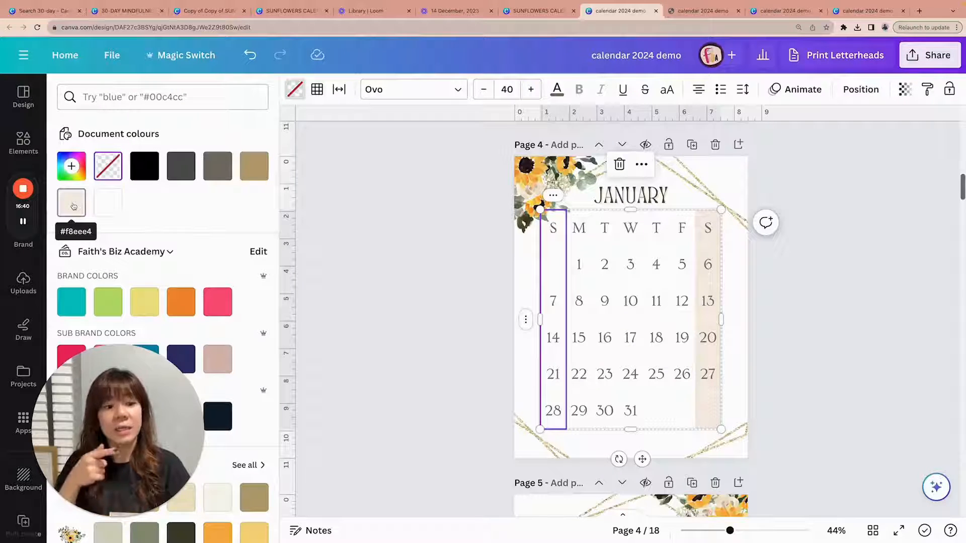
pyautogui.click(73, 207)
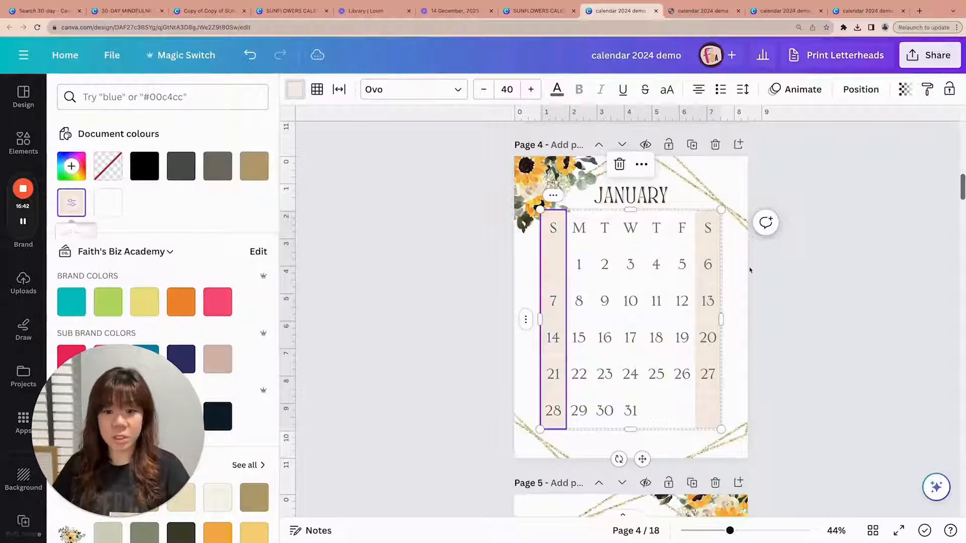
pyautogui.click(805, 273)
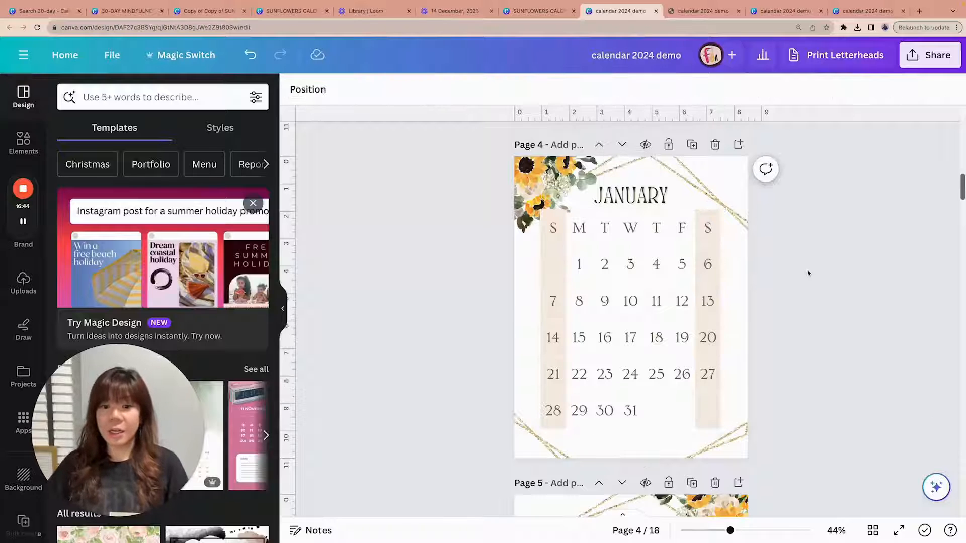
# Step: Compare the January layout variations on pages 2 to 4, including the goals, large-date and shaded-weekend versions
pyautogui.scroll(6, 808, 274)
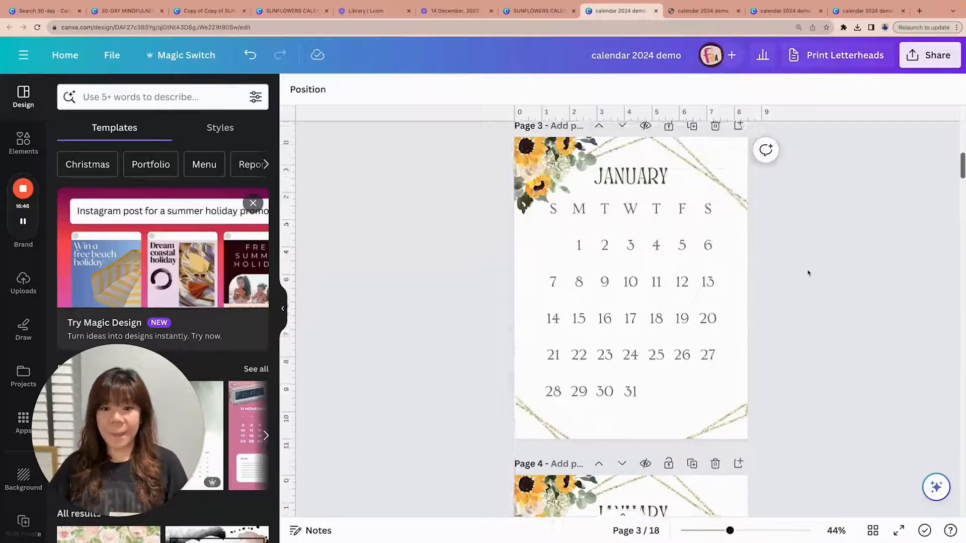
pyautogui.scroll(4, 819, 279)
pyautogui.scroll(5, 819, 280)
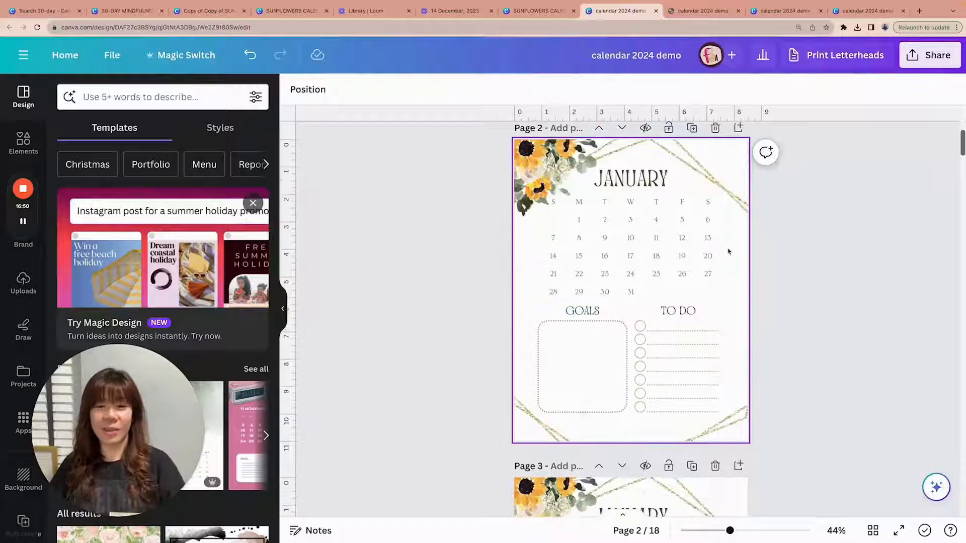
pyautogui.scroll(-5, 727, 246)
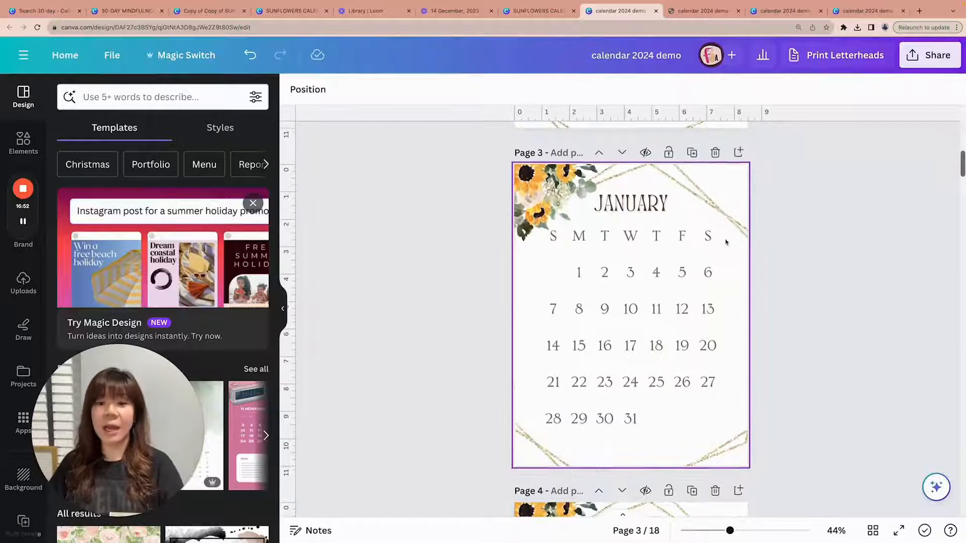
pyautogui.scroll(-2, 765, 263)
pyautogui.scroll(3, 765, 263)
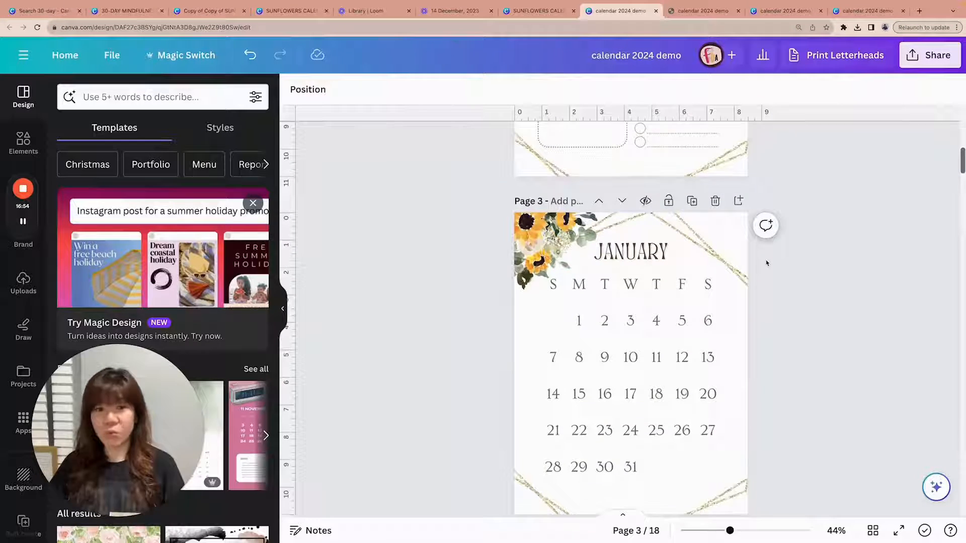
pyautogui.scroll(2, 767, 263)
pyautogui.scroll(-6, 766, 262)
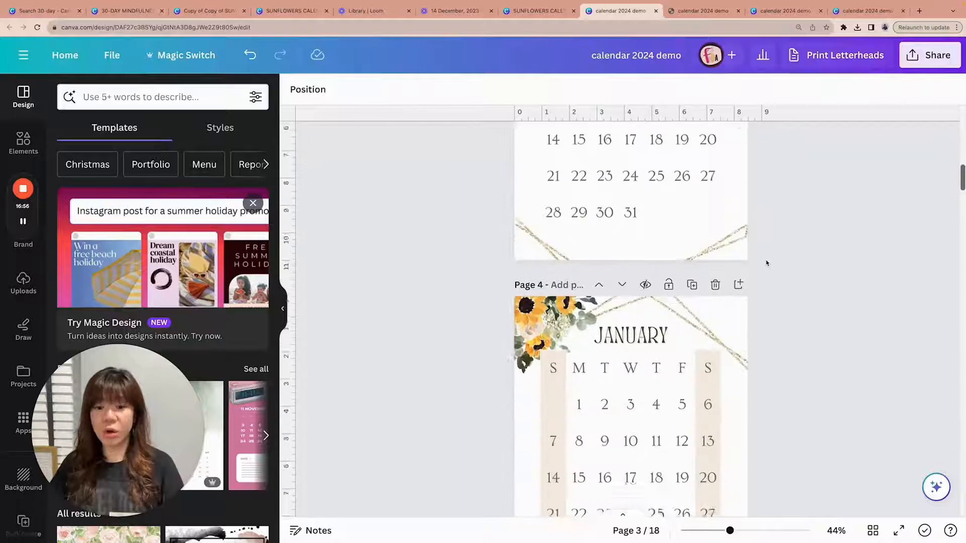
pyautogui.scroll(-3, 765, 260)
pyautogui.scroll(3, 820, 312)
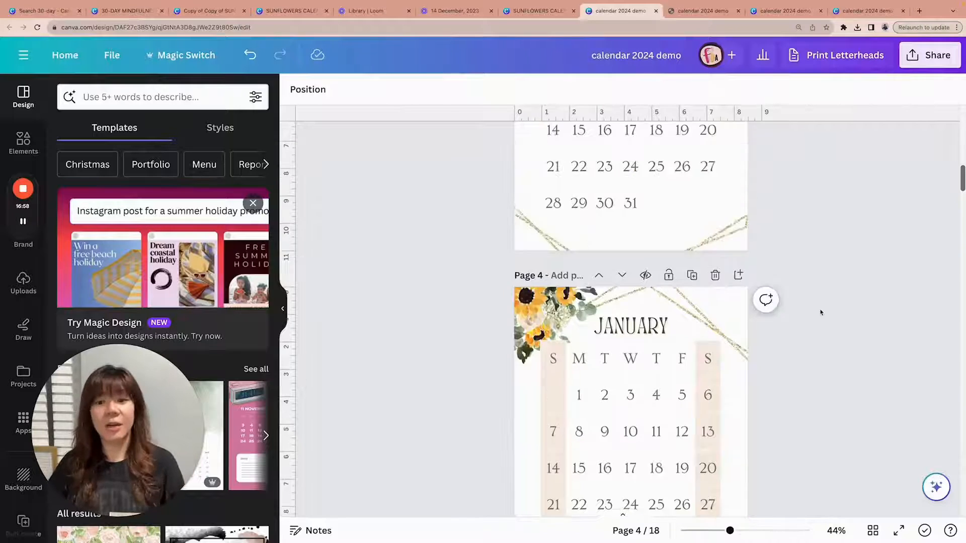
pyautogui.scroll(12, 820, 313)
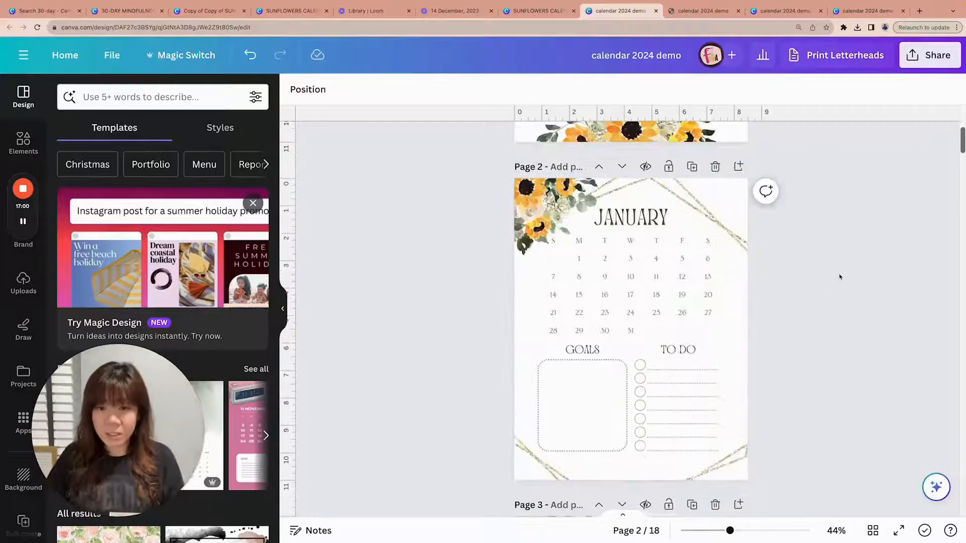
# Step: Duplicate page 2 and delete the TO DO heading and its checklist lines from the copy
pyautogui.click(692, 167)
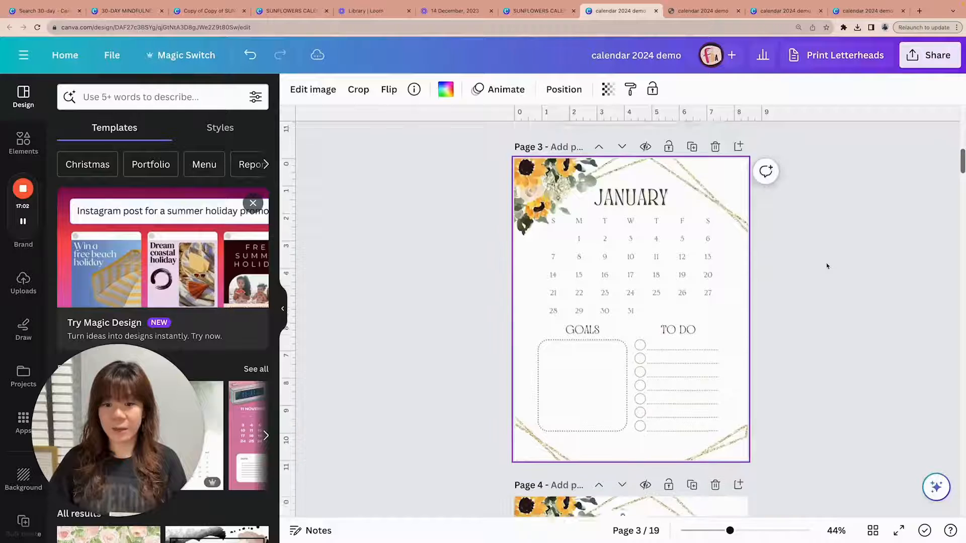
pyautogui.scroll(-3, 827, 265)
pyautogui.moveTo(785, 309); pyautogui.dragTo(634, 226)
pyautogui.press('Delete')
pyautogui.moveTo(669, 296); pyautogui.dragTo(633, 336)
pyautogui.press('Delete')
# Step: Widen the Goals box on page 3 to span the full calendar width and change its heading to NOTES
pyautogui.click(599, 283)
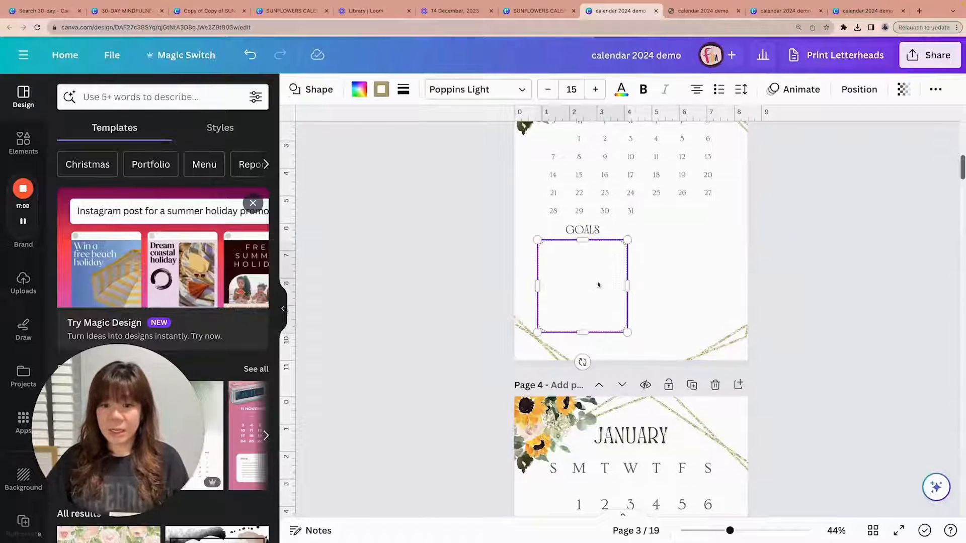
pyautogui.moveTo(628, 285); pyautogui.dragTo(725, 285)
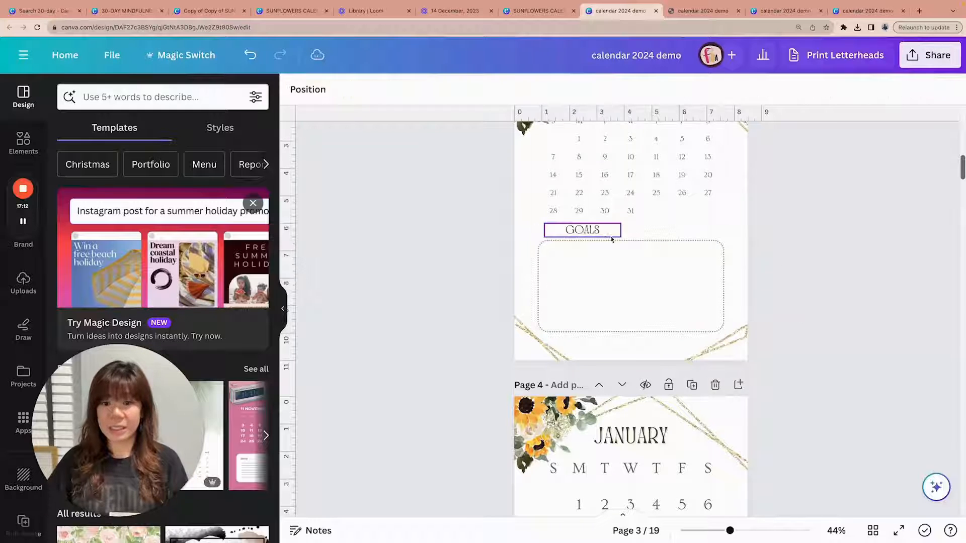
pyautogui.click(603, 232)
pyautogui.doubleClick(590, 230)
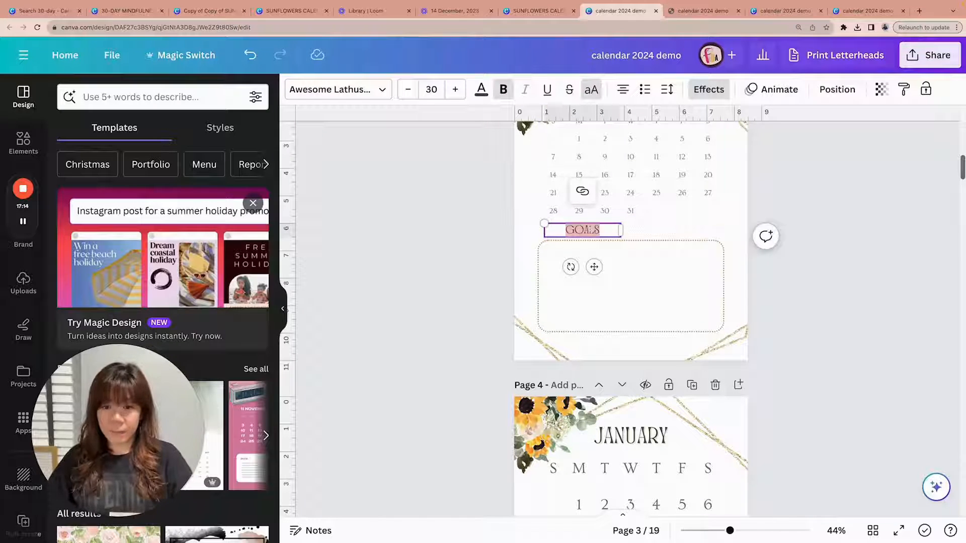
pyautogui.write('NOTES')
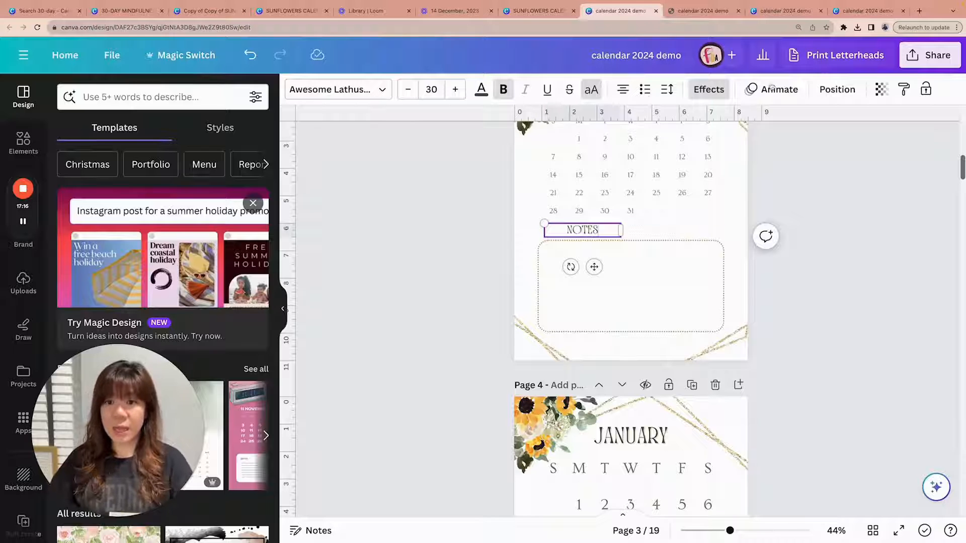
# Step: Centre the NOTES heading horizontally on page 3
pyautogui.click(838, 89)
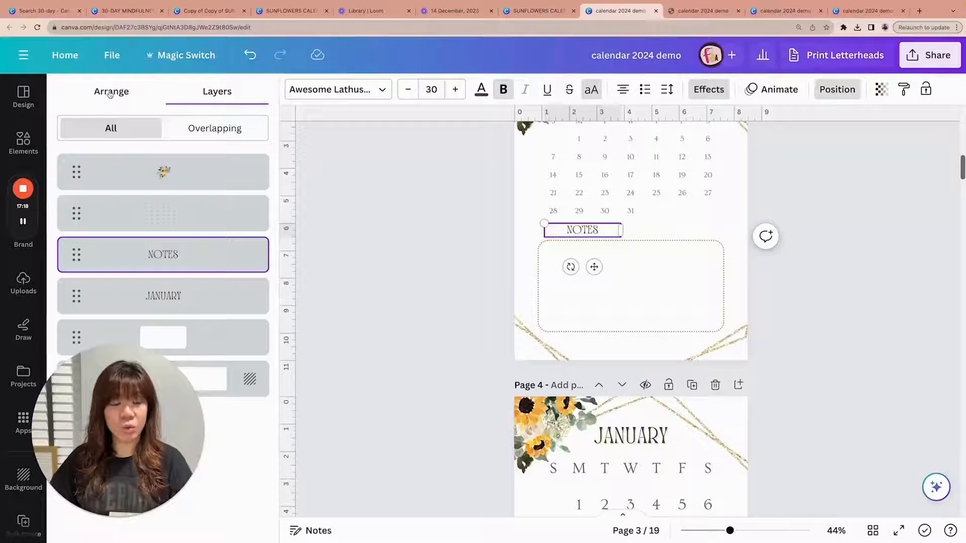
pyautogui.click(110, 92)
pyautogui.click(194, 233)
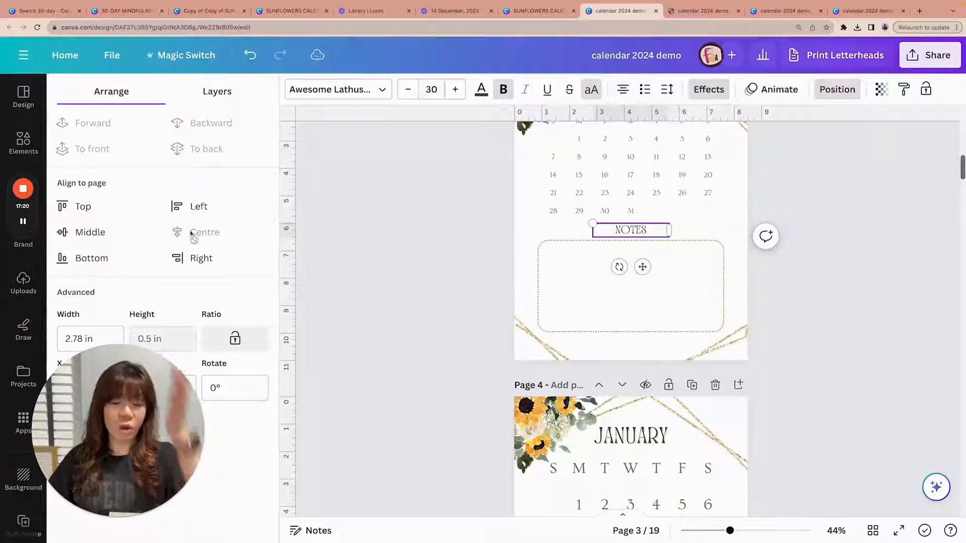
pyautogui.click(847, 265)
# Step: Duplicate the January page with the blank Notes box on page 3
pyautogui.scroll(2, 847, 265)
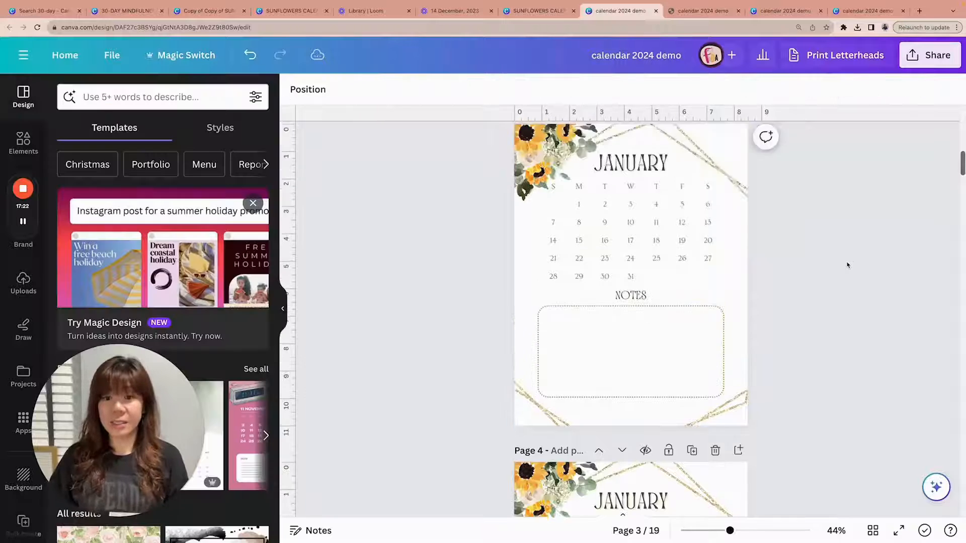
pyautogui.scroll(2, 847, 265)
pyautogui.scroll(2, 870, 257)
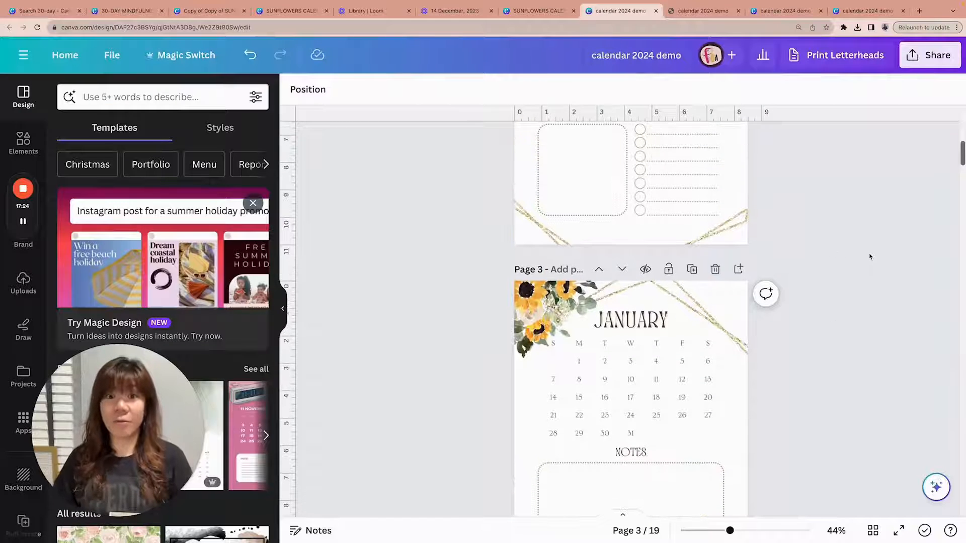
pyautogui.scroll(-2, 870, 251)
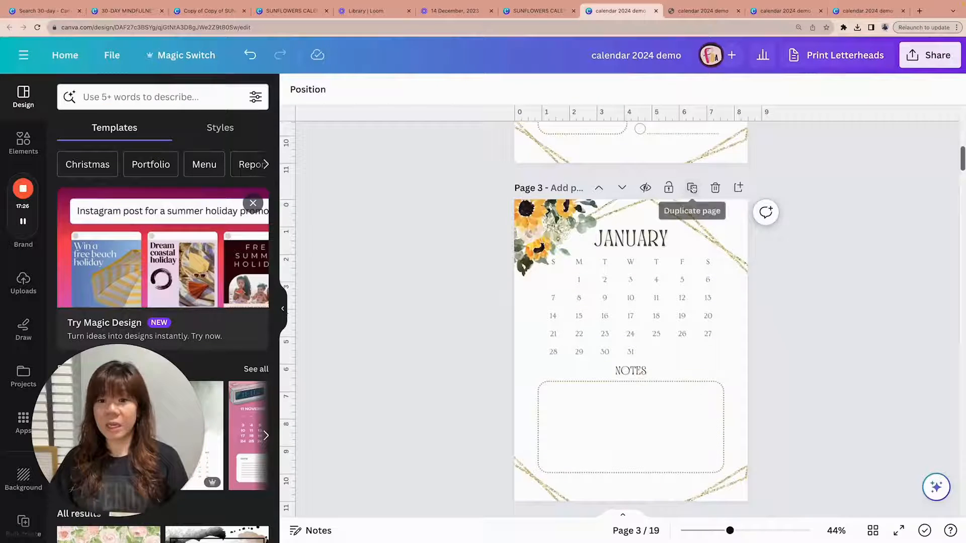
pyautogui.click(693, 188)
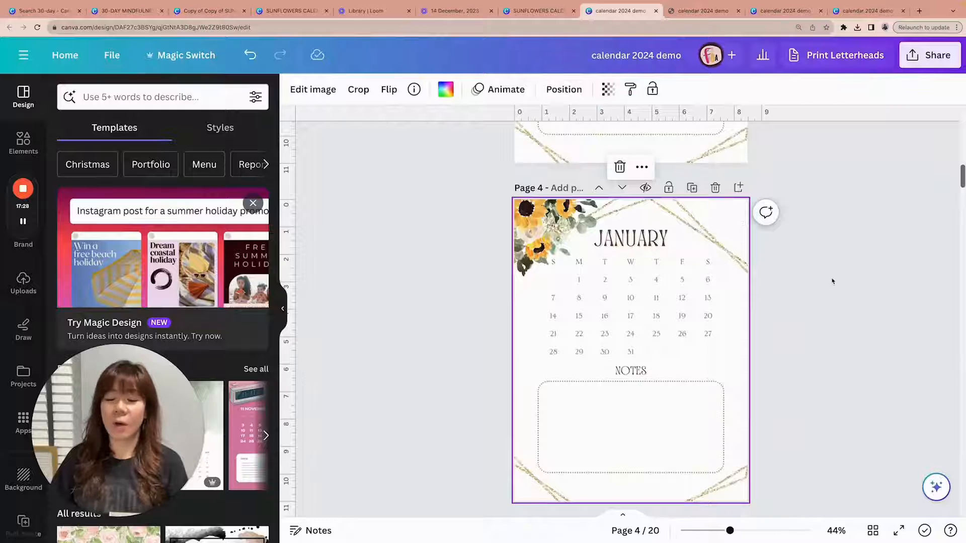
# Step: Copy the first to-do line with its circle from page 2 into the Notes box on page 4
pyautogui.scroll(-2, 614, 355)
pyautogui.scroll(12, 860, 334)
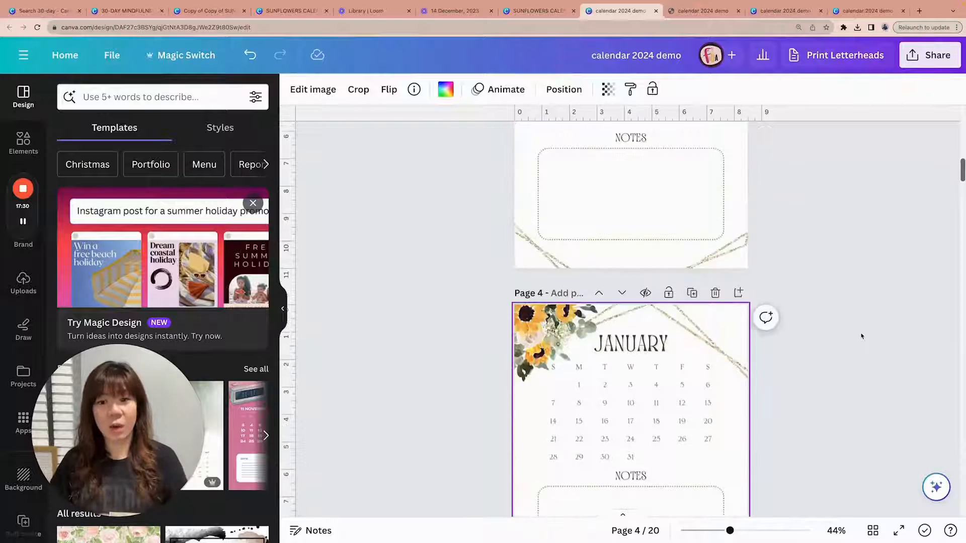
pyautogui.scroll(1, 861, 336)
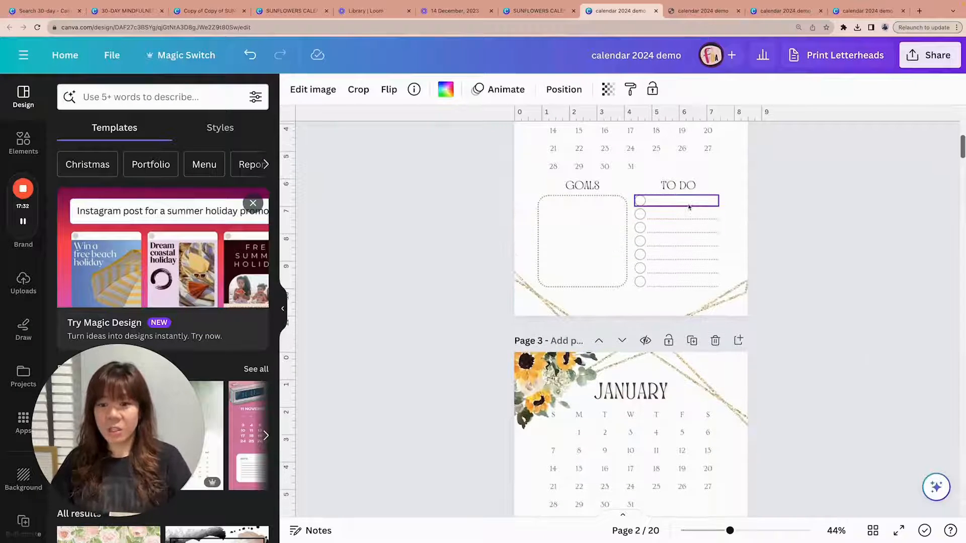
pyautogui.click(689, 207)
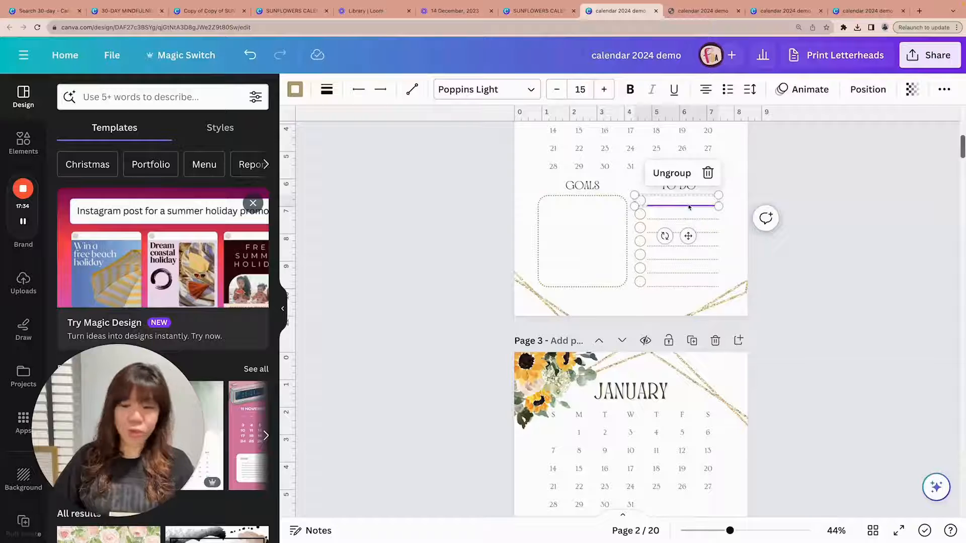
pyautogui.scroll(-12, 689, 207)
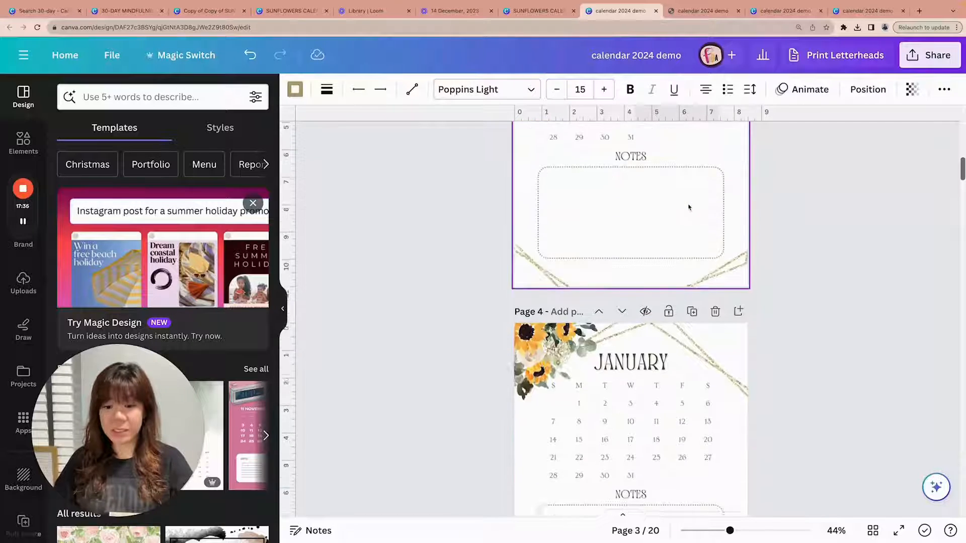
pyautogui.scroll(-2, 689, 207)
pyautogui.click(657, 371)
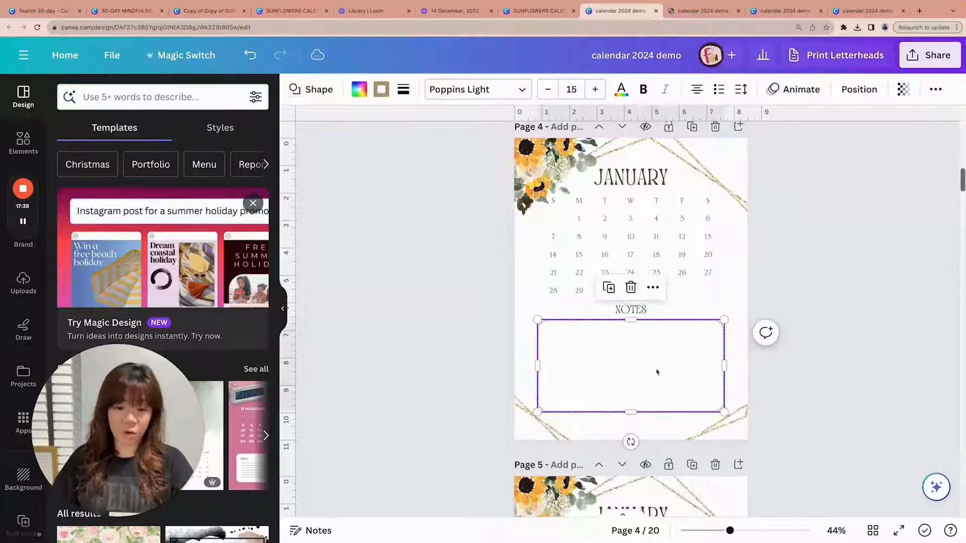
pyautogui.press('super+v')
pyautogui.moveTo(683, 364); pyautogui.dragTo(661, 377)
pyautogui.click(832, 365)
# Step: Ungroup the pasted to-do item, delete its circle and move the dotted line to the Notes box's upper-left area
pyautogui.doubleClick(651, 344)
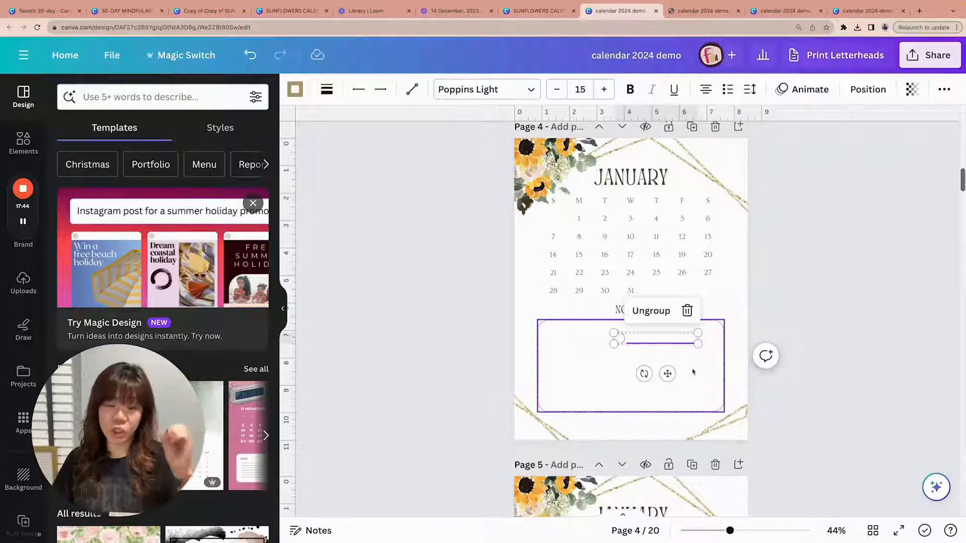
pyautogui.click(651, 310)
pyautogui.click(617, 339)
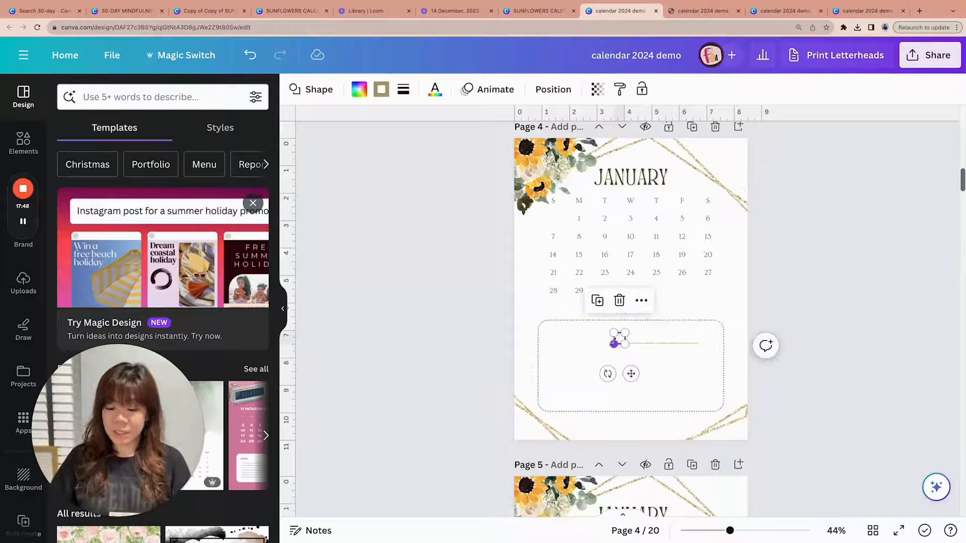
pyautogui.press('Delete')
pyautogui.moveTo(657, 344); pyautogui.dragTo(580, 336)
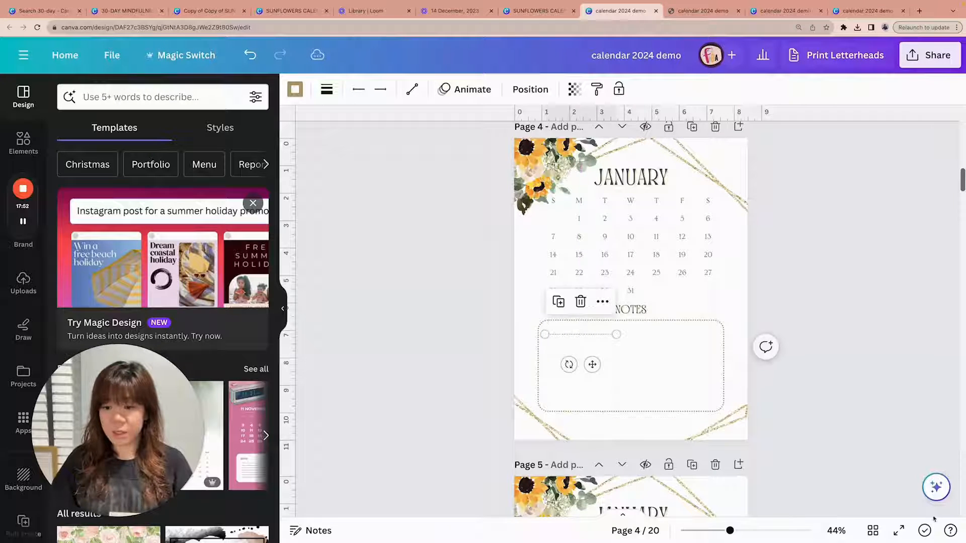
# Step: Stretch the dotted line to about 6.4 in so it nearly spans the Notes box, just below its top edge
pyautogui.moveTo(730, 531); pyautogui.dragTo(767, 531)
pyautogui.scroll(-3, 639, 304)
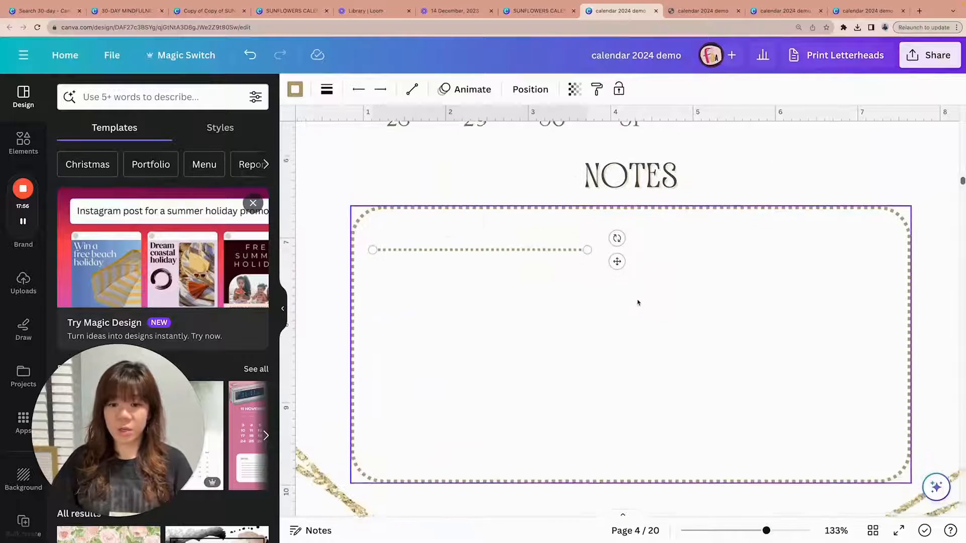
pyautogui.moveTo(587, 230); pyautogui.dragTo(892, 228)
pyautogui.moveTo(373, 228); pyautogui.dragTo(367, 228)
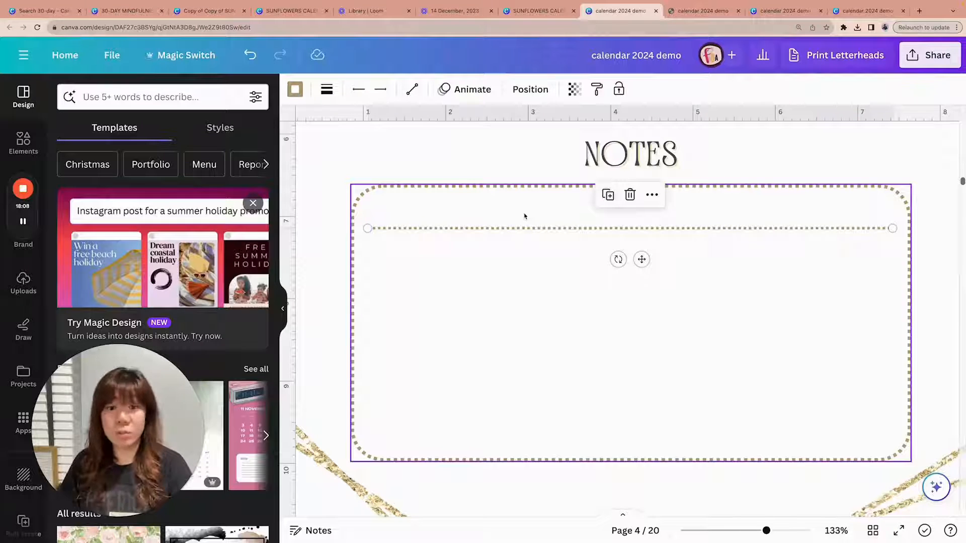
# Step: Duplicate the dotted line eight times down the Notes box, left-aligned and evenly spaced about 0.3 in apart
pyautogui.hotkey('ctrl', 'd')
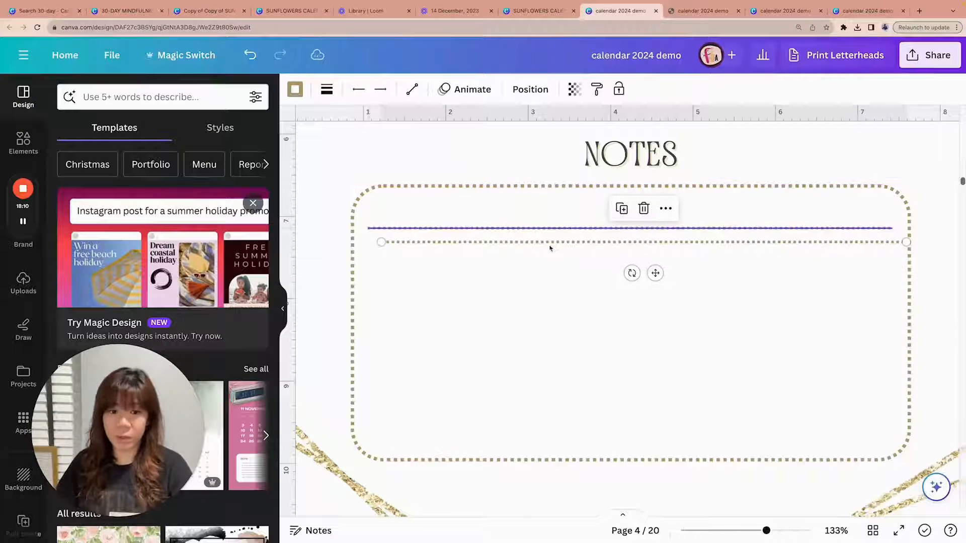
pyautogui.moveTo(655, 273)
pyautogui.mouseDown()
pyautogui.moveTo(647, 284)
pyautogui.moveTo(632, 282)
pyautogui.moveTo(641, 286)
pyautogui.mouseUp()
pyautogui.hotkey('ctrl', 'd')
pyautogui.hotkey('ctrl', 'd')
pyautogui.hotkey('ctrl', 'd')
pyautogui.hotkey('ctrl', 'd')
pyautogui.hotkey('ctrl', 'd')
pyautogui.hotkey('ctrl', 'd')
pyautogui.hotkey('ctrl', 'd')
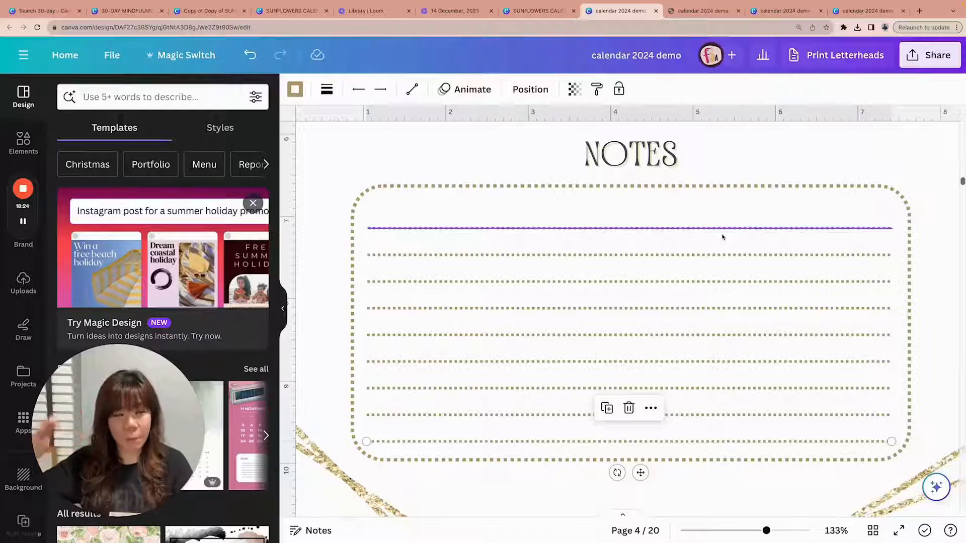
# Step: Select all nine dotted lines in the page 4 Notes box, space them evenly vertically and tidy them up
pyautogui.scroll(-1, 723, 237)
pyautogui.click(722, 235)
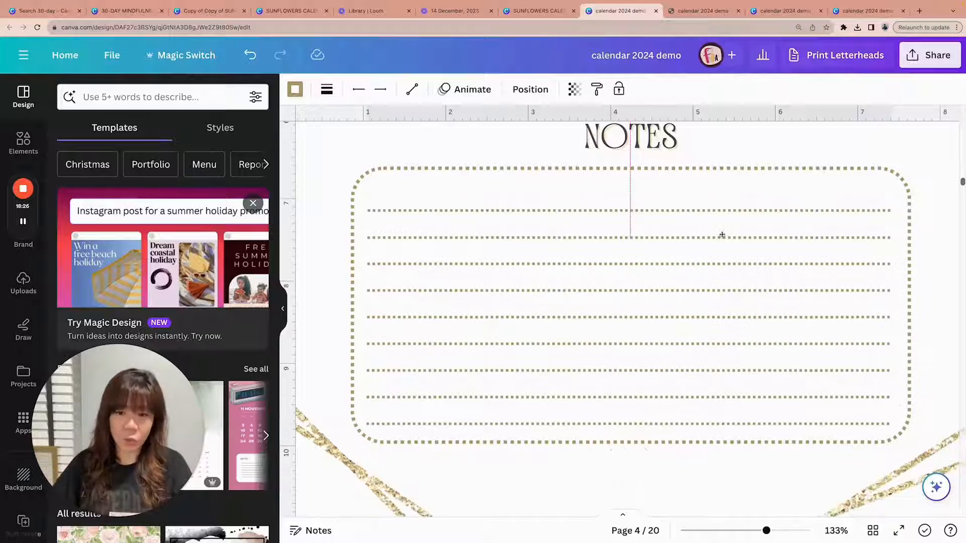
pyautogui.click(728, 209)
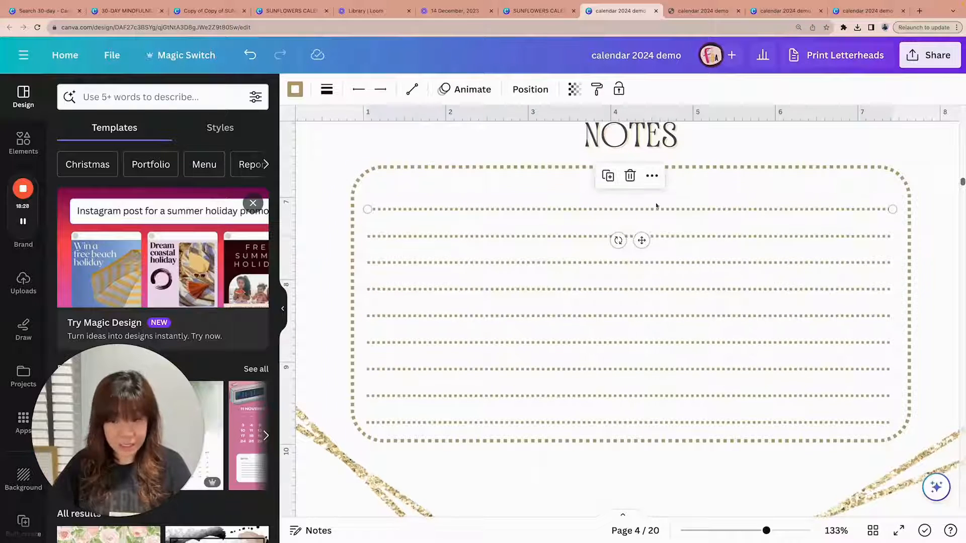
pyautogui.keyDown('shift'); pyautogui.click(496, 237); pyautogui.keyUp('shift')
pyautogui.keyDown('shift'); pyautogui.click(499, 262); pyautogui.keyUp('shift')
pyautogui.keyDown('shift'); pyautogui.click(499, 289); pyautogui.keyUp('shift')
pyautogui.keyDown('shift'); pyautogui.click(499, 316); pyautogui.keyUp('shift')
pyautogui.keyDown('shift'); pyautogui.click(499, 344); pyautogui.keyUp('shift')
pyautogui.keyDown('shift'); pyautogui.click(506, 369); pyautogui.keyUp('shift')
pyautogui.keyDown('shift'); pyautogui.click(510, 396); pyautogui.keyUp('shift')
pyautogui.keyDown('shift'); pyautogui.click(518, 423); pyautogui.keyUp('shift')
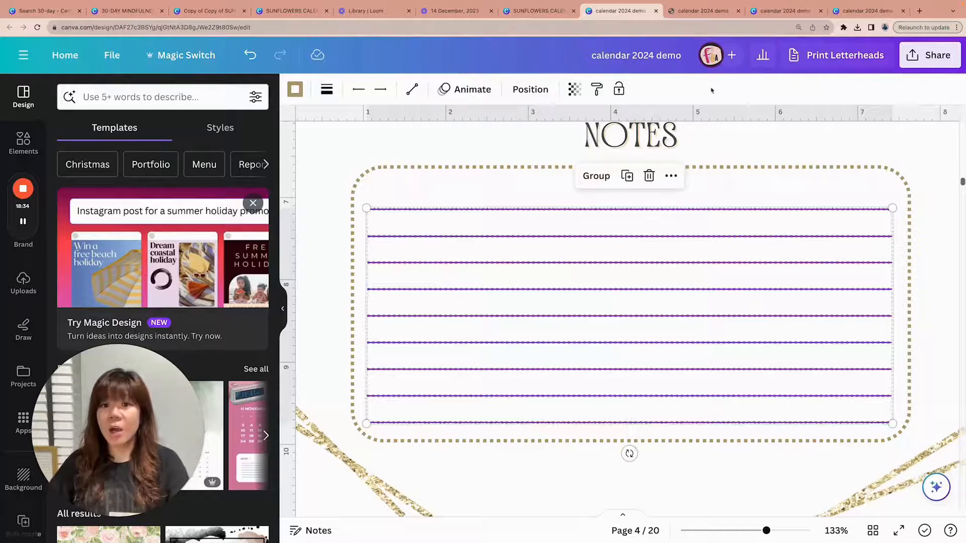
pyautogui.click(531, 89)
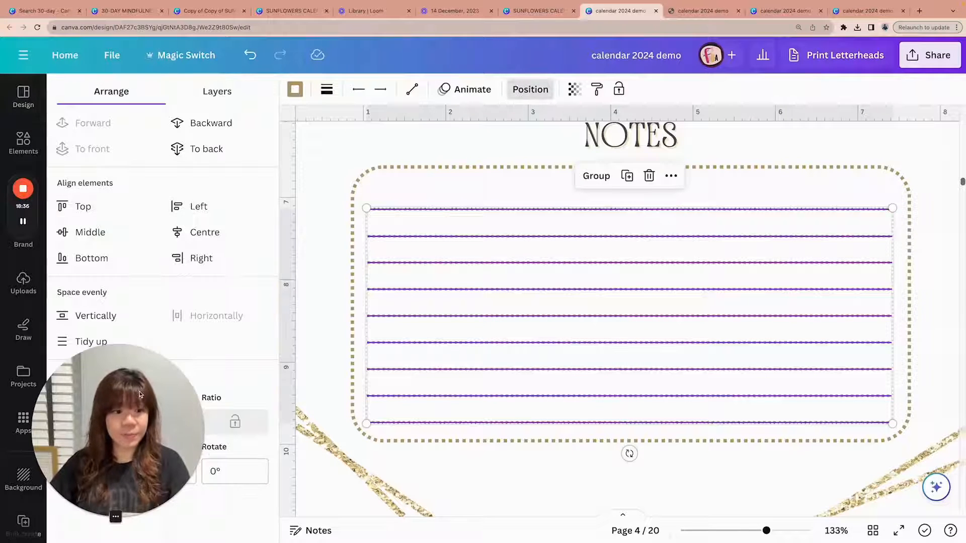
pyautogui.moveTo(140, 393); pyautogui.dragTo(360, 138)
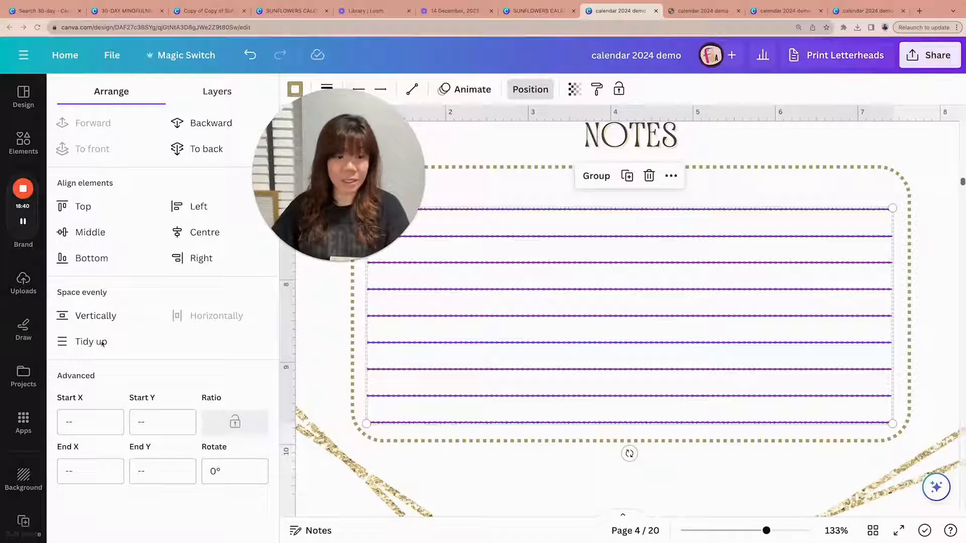
pyautogui.click(95, 317)
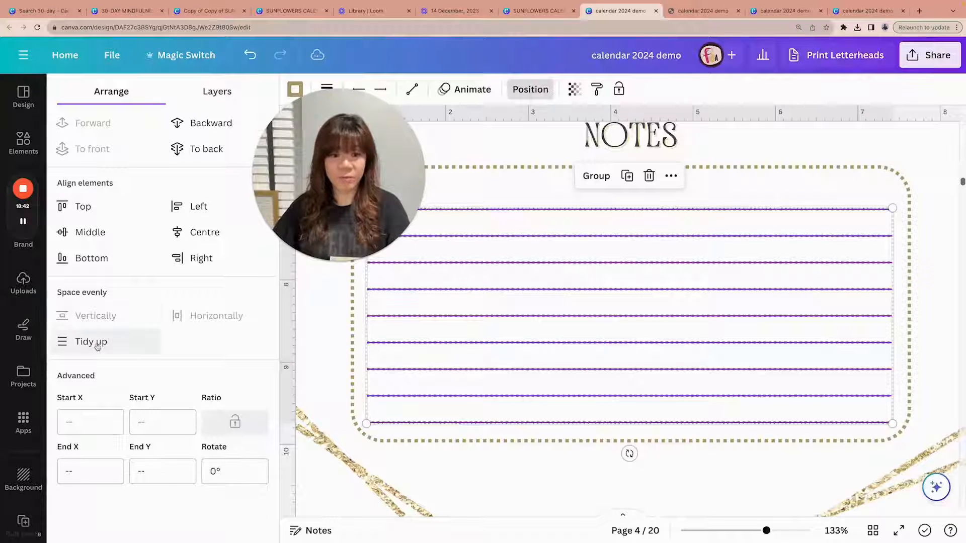
pyautogui.click(97, 344)
pyautogui.moveTo(352, 166); pyautogui.dragTo(149, 401)
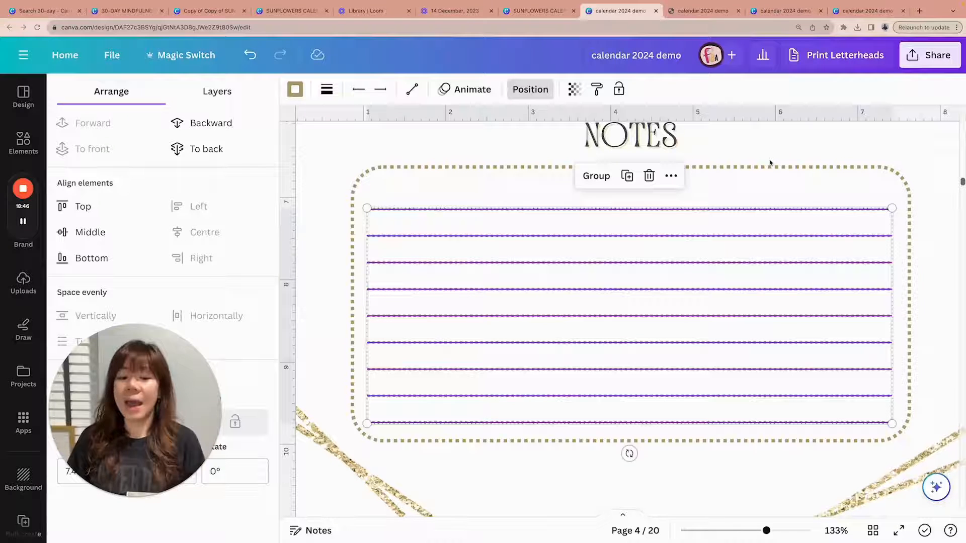
# Step: Group the nine dotted lines, enlarge the group slightly and nudge it up so it sits centred inside the Notes box
pyautogui.click(597, 177)
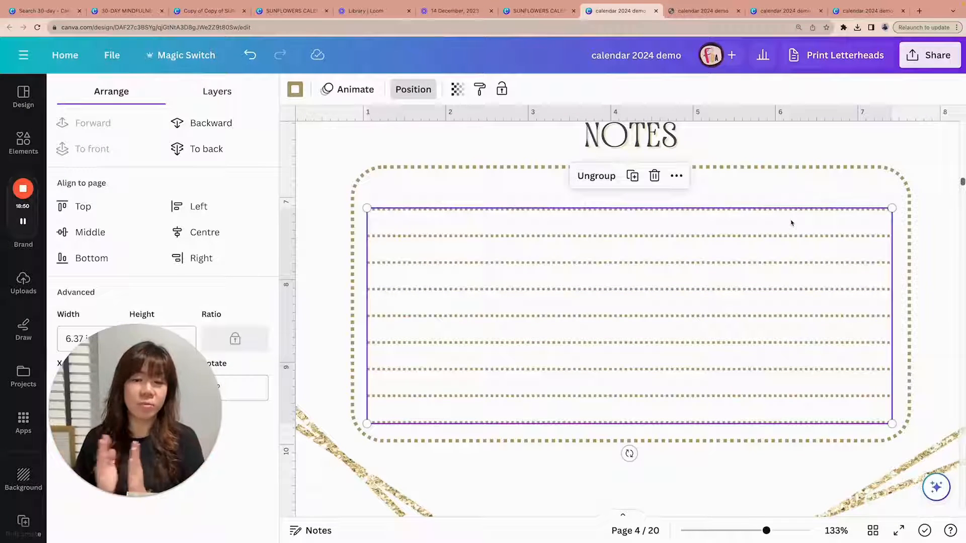
pyautogui.moveTo(761, 222)
pyautogui.mouseDown()
pyautogui.moveTo(716, 241)
pyautogui.moveTo(769, 217)
pyautogui.moveTo(762, 221)
pyautogui.mouseUp()
pyautogui.moveTo(892, 208)
pyautogui.mouseDown()
pyautogui.moveTo(909, 190)
pyautogui.moveTo(659, 302)
pyautogui.moveTo(908, 198)
pyautogui.moveTo(896, 206)
pyautogui.mouseUp()
pyautogui.moveTo(771, 267); pyautogui.dragTo(769, 261)
pyautogui.click(901, 507)
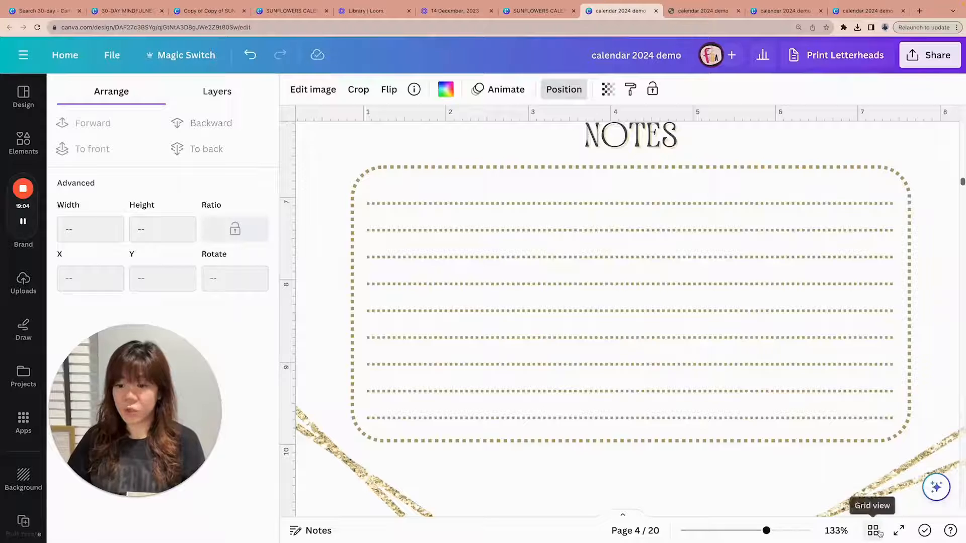
# Step: Show all pages as a grid and compare the January layout variations on pages 2 to 6
pyautogui.click(872, 531)
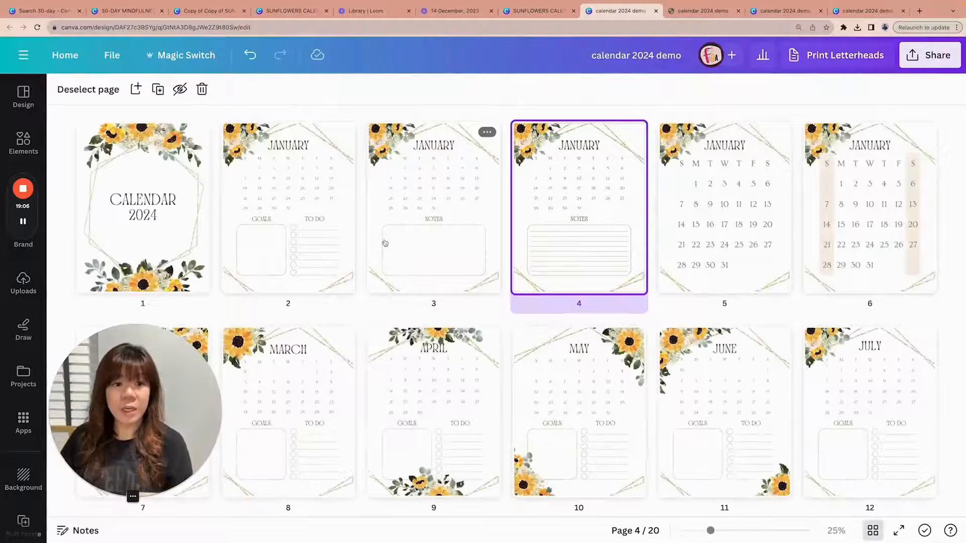
pyautogui.click(310, 200)
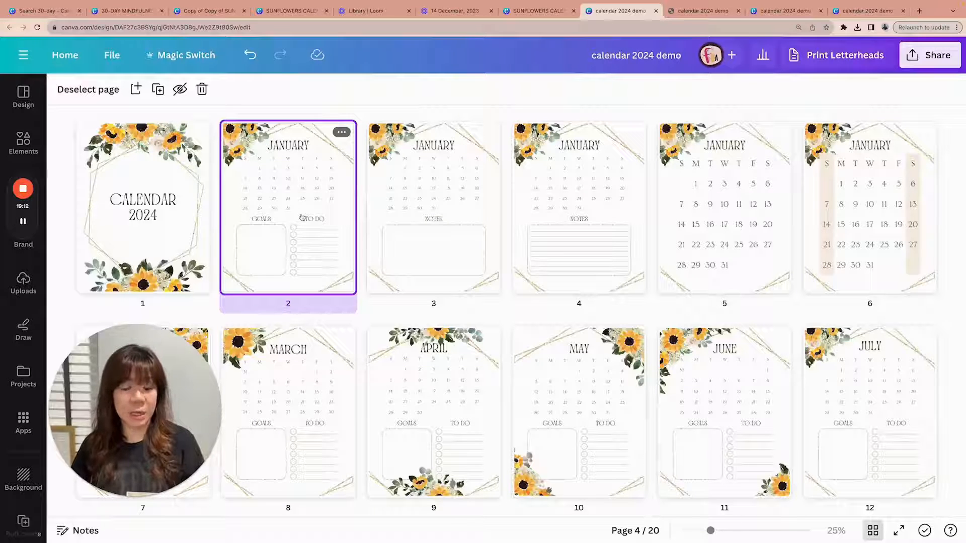
pyautogui.click(442, 187)
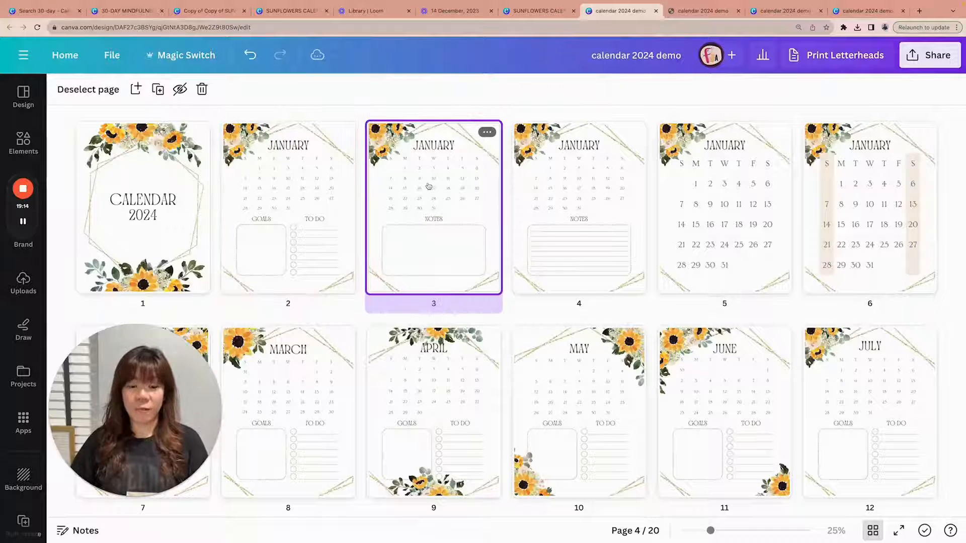
pyautogui.click(572, 178)
pyautogui.click(724, 201)
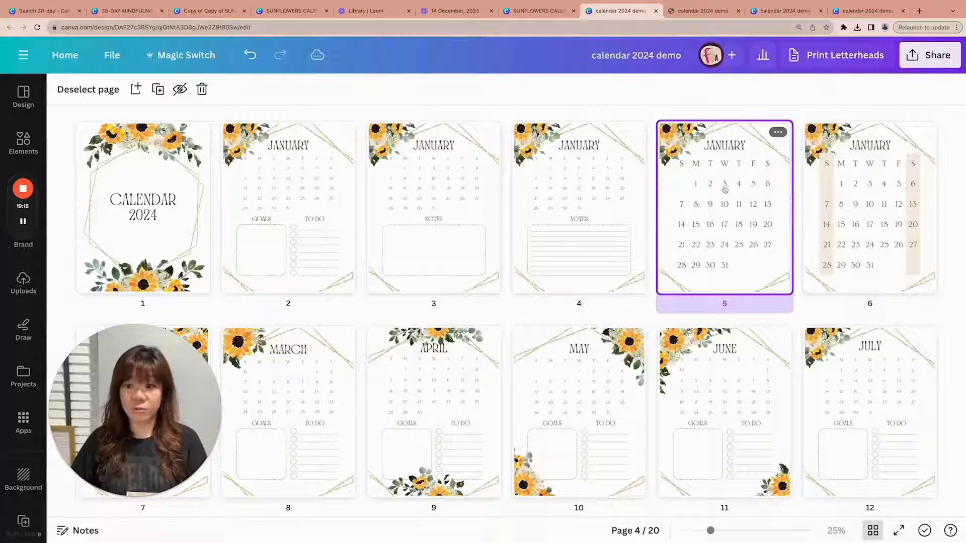
pyautogui.click(870, 203)
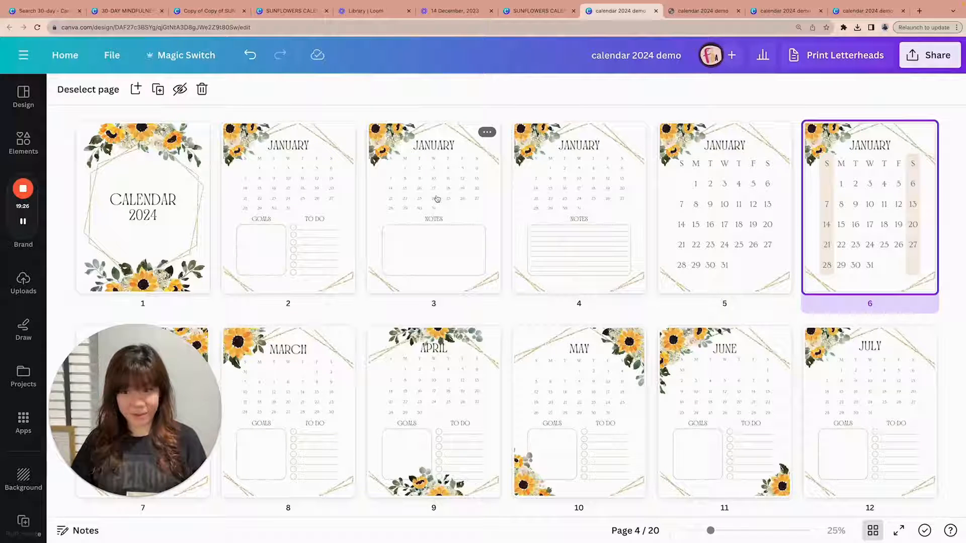
pyautogui.click(280, 190)
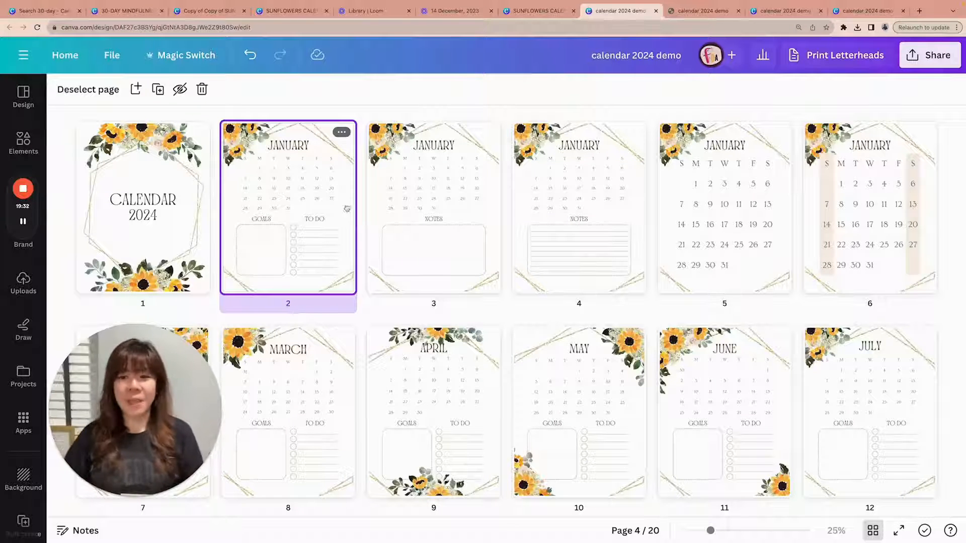
pyautogui.click(711, 244)
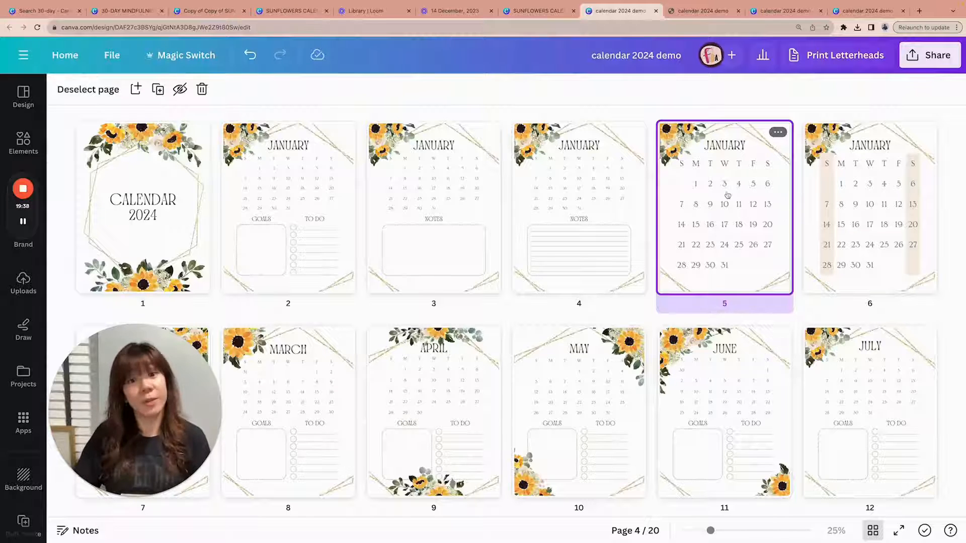
pyautogui.click(877, 223)
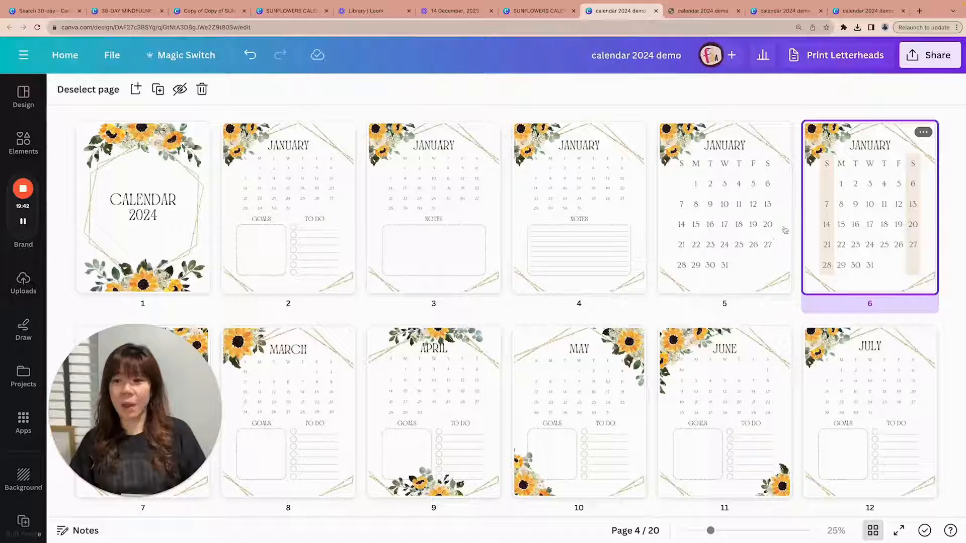
pyautogui.click(463, 189)
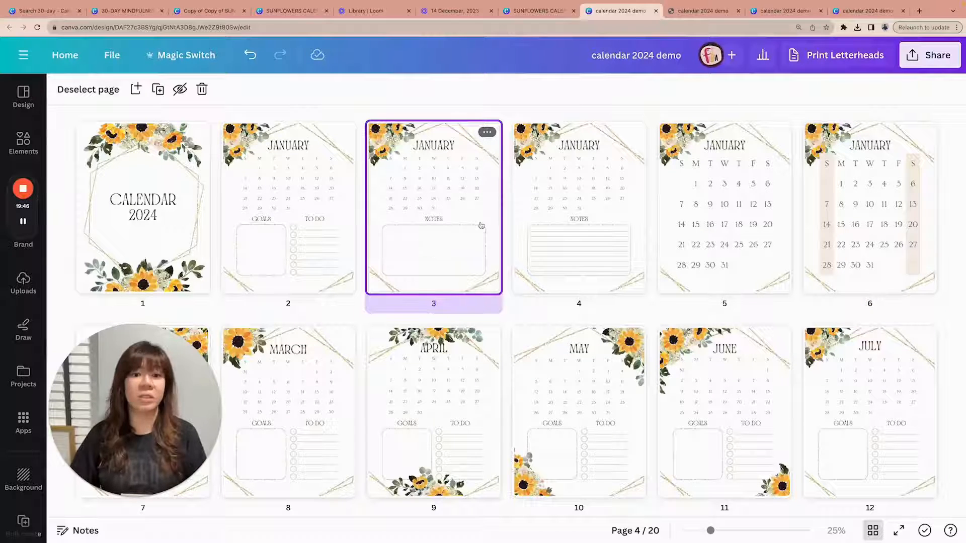
pyautogui.click(342, 183)
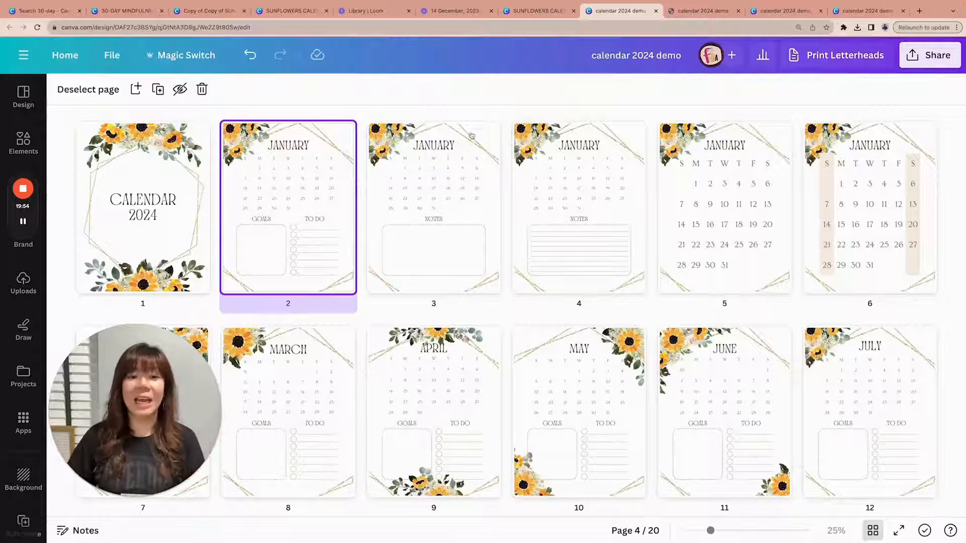
pyautogui.click(445, 177)
pyautogui.click(568, 181)
pyautogui.click(752, 200)
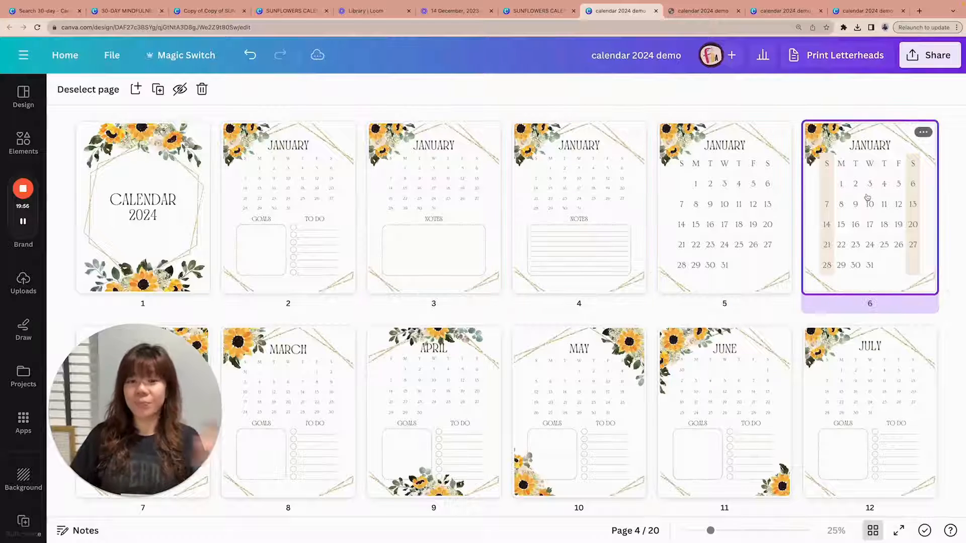
pyautogui.click(448, 191)
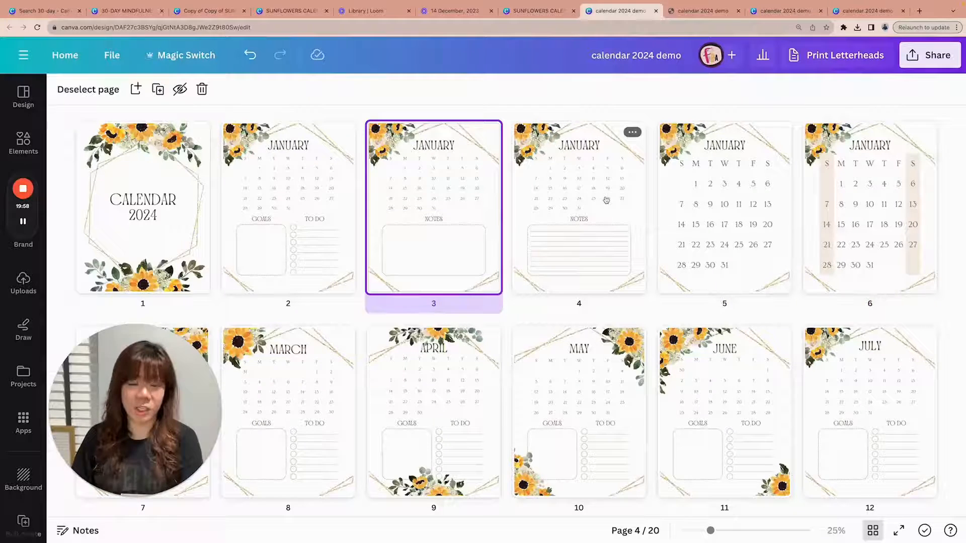
# Step: Look over the February to December pages and the journal pages alongside the January variations
pyautogui.scroll(-2, 604, 201)
pyautogui.scroll(-2, 607, 201)
pyautogui.scroll(3, 606, 200)
pyautogui.scroll(-6, 506, 259)
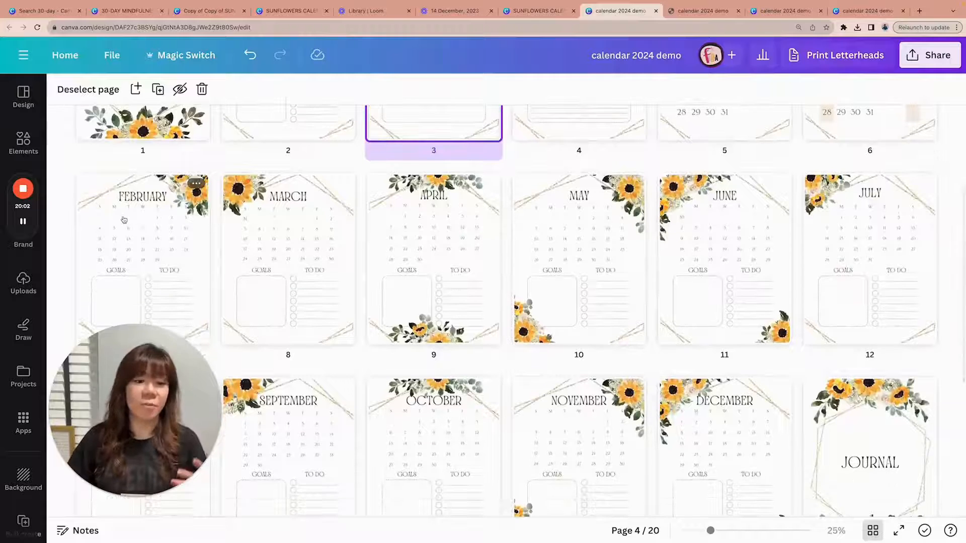
pyautogui.click(123, 217)
pyautogui.scroll(-3, 605, 318)
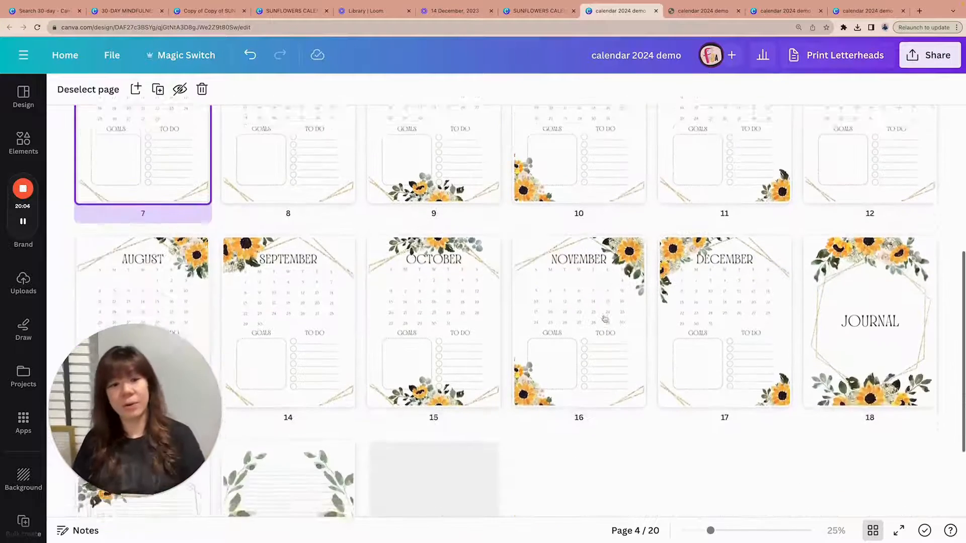
pyautogui.scroll(6, 604, 319)
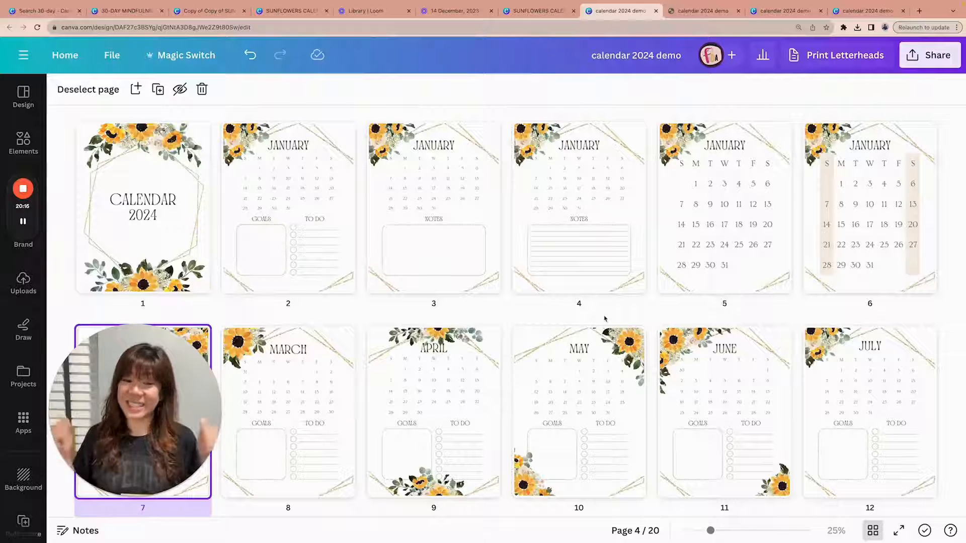
pyautogui.scroll(-2, 609, 305)
pyautogui.scroll(2, 612, 302)
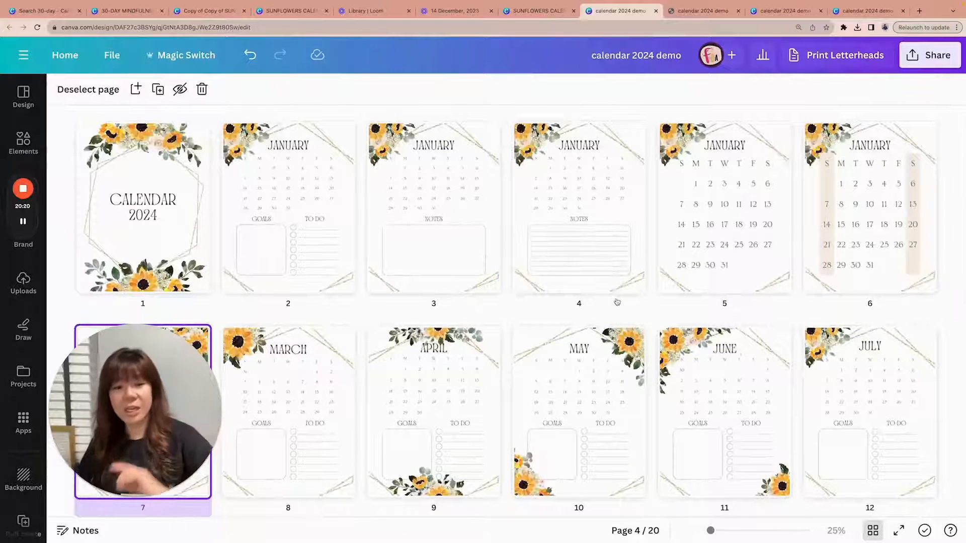
pyautogui.click(315, 205)
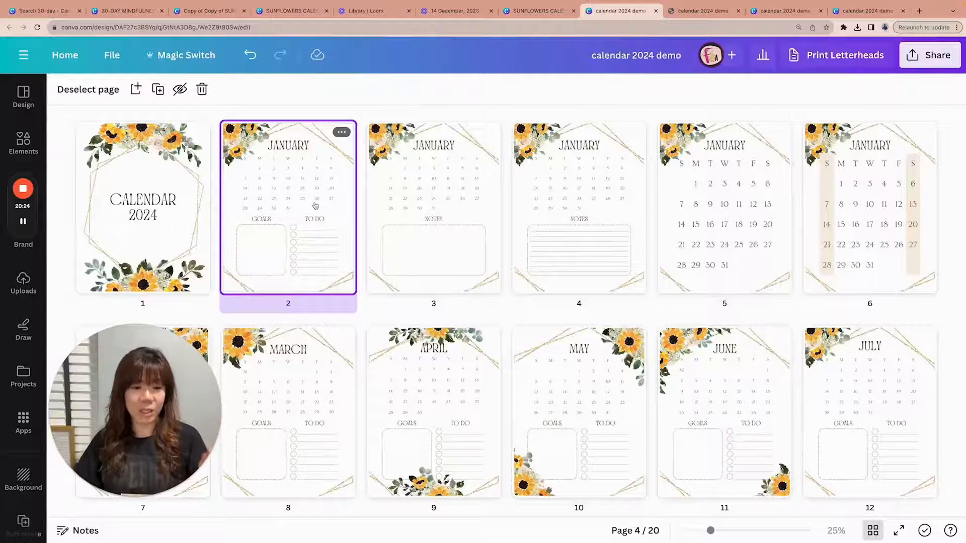
pyautogui.scroll(-3, 382, 216)
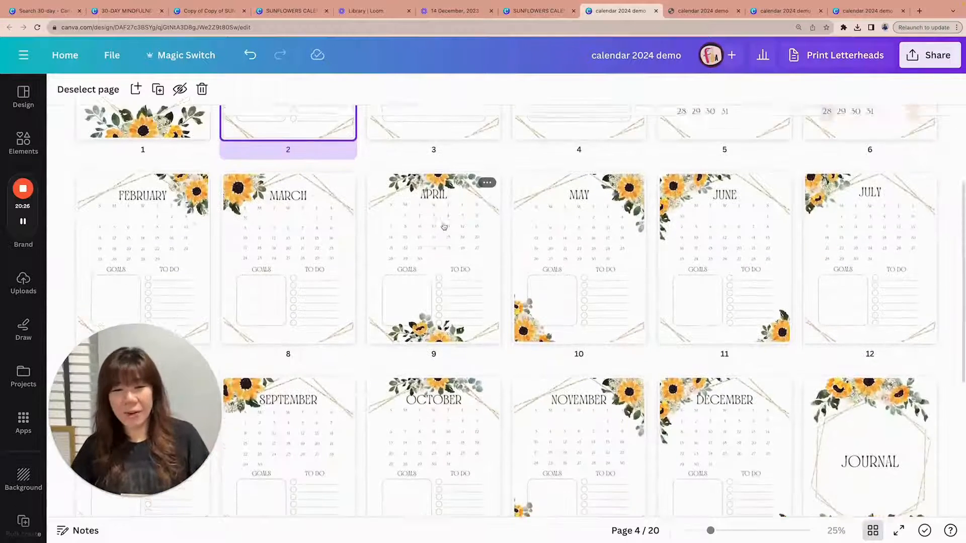
pyautogui.scroll(3, 443, 226)
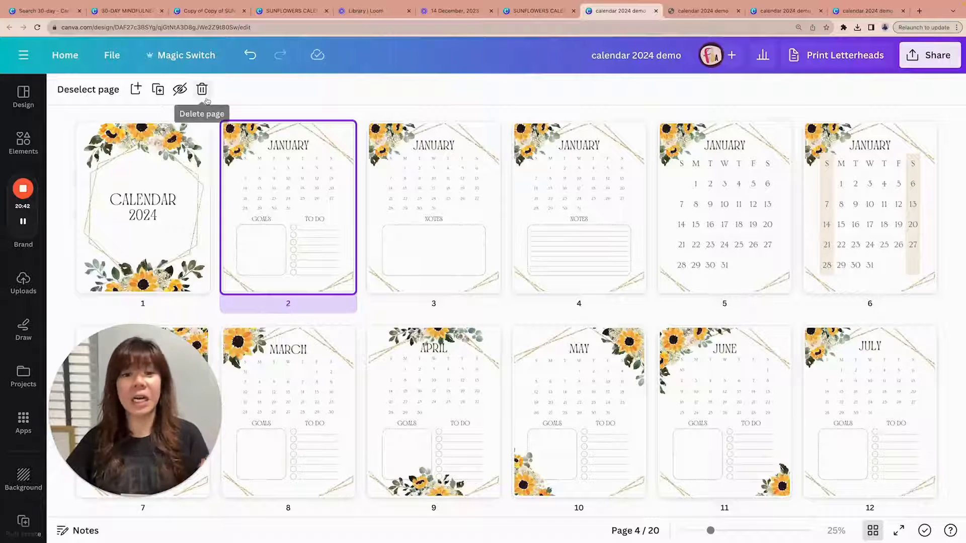
# Step: Make a copy of the calendar 2024 demo design and open the January page 2 in the copy
pyautogui.click(113, 55)
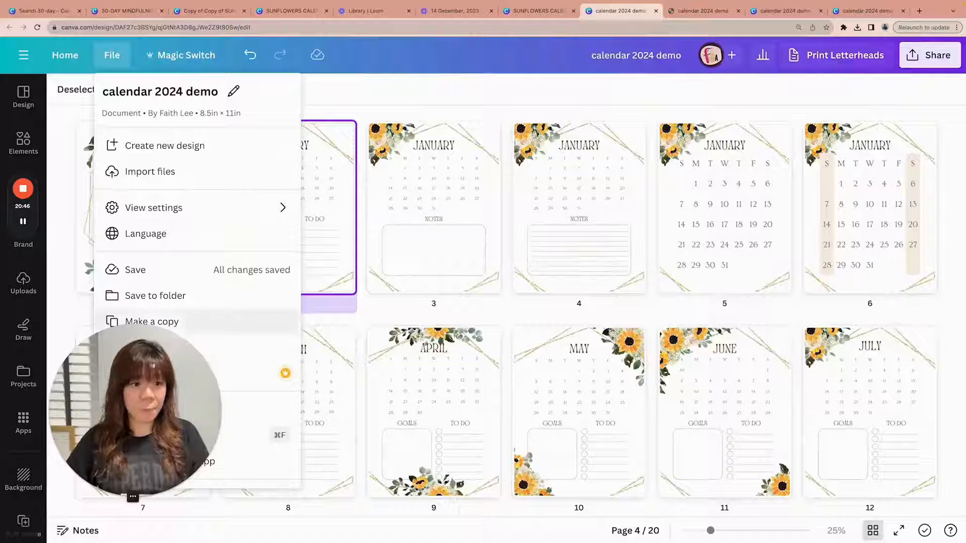
pyautogui.click(169, 322)
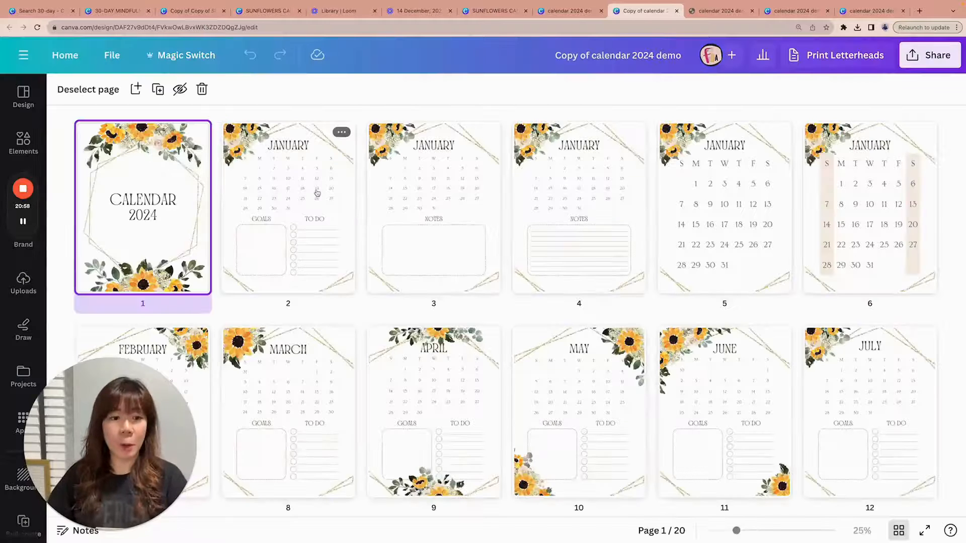
pyautogui.doubleClick(317, 193)
# Step: Delete the corner sunflower graphic and the gold geometric frame from the January page 2
pyautogui.click(542, 191)
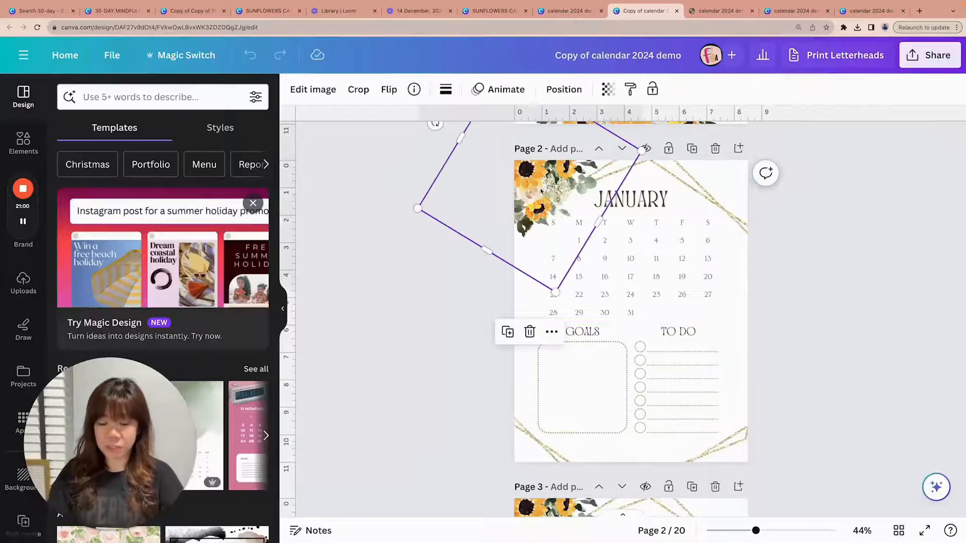
pyautogui.press('Delete')
pyautogui.click(694, 182)
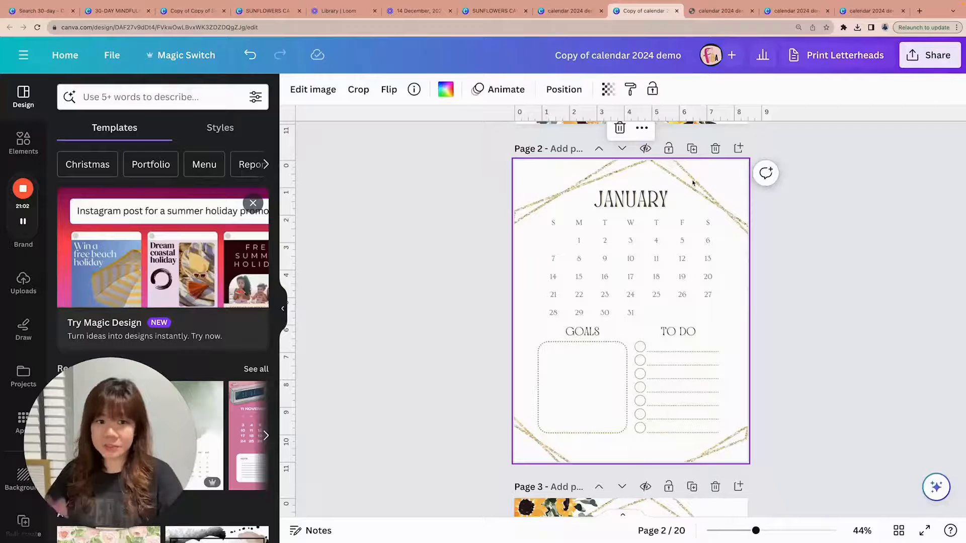
pyautogui.press('Delete')
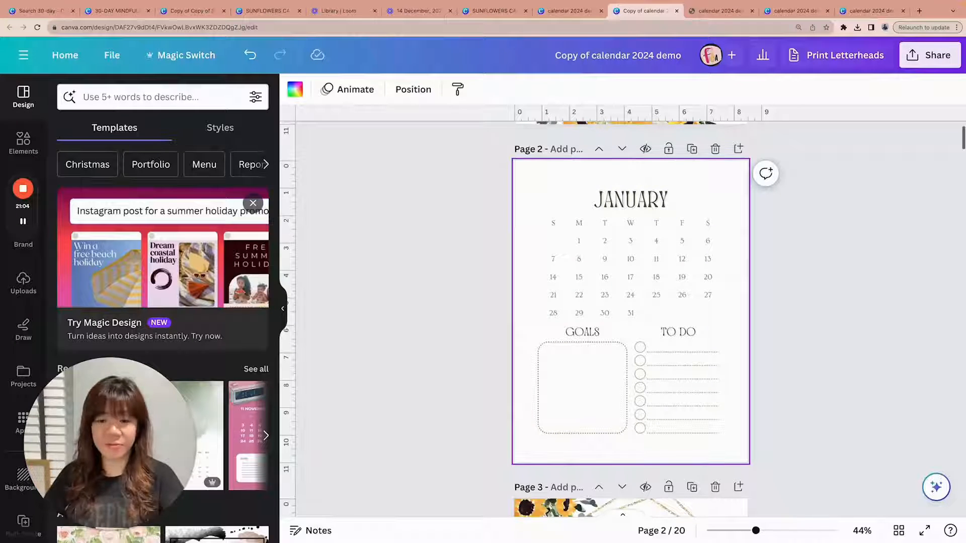
# Step: Set the JANUARY heading on page 2 to the Owl Cute Regular font, found by searching the fonts for "cute"
pyautogui.scroll(2, 805, 216)
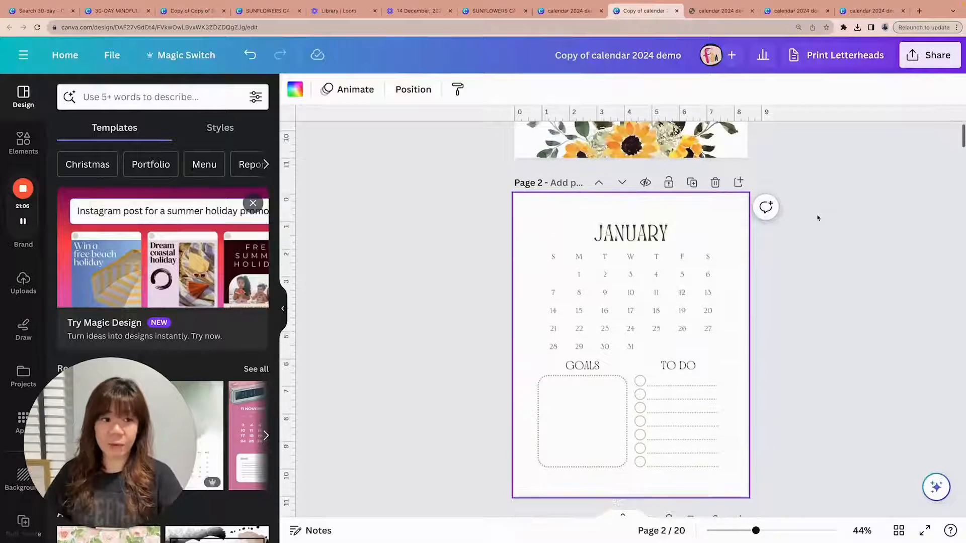
pyautogui.click(628, 243)
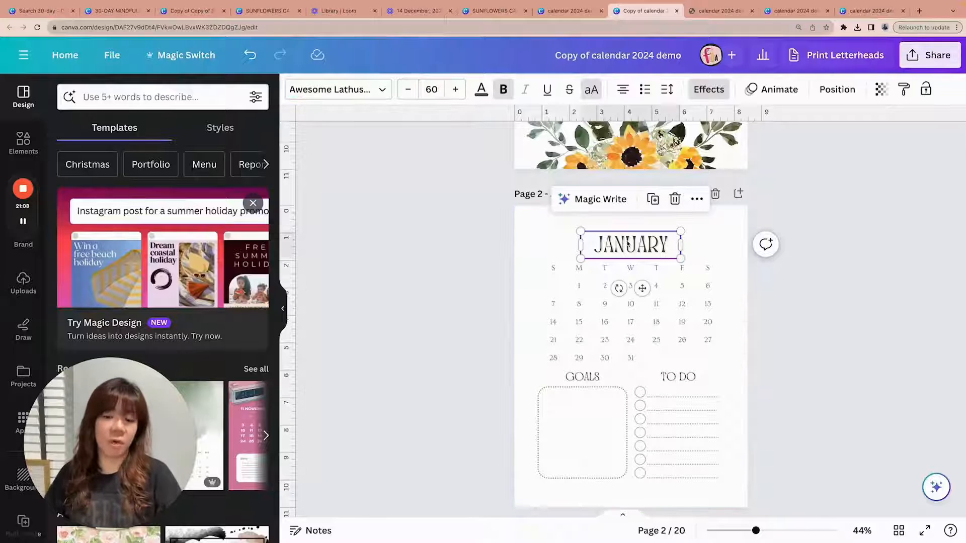
pyautogui.click(358, 90)
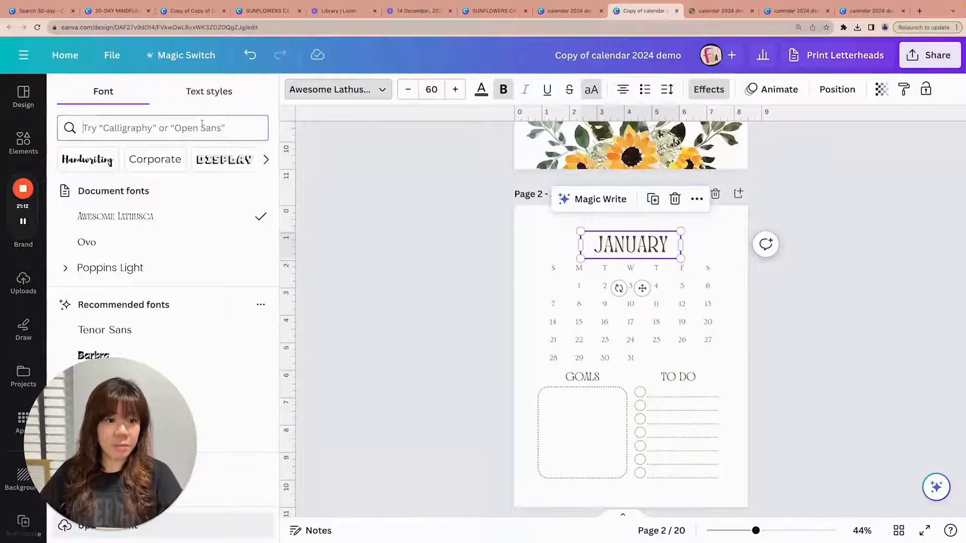
pyautogui.click(203, 126)
pyautogui.write('cute')
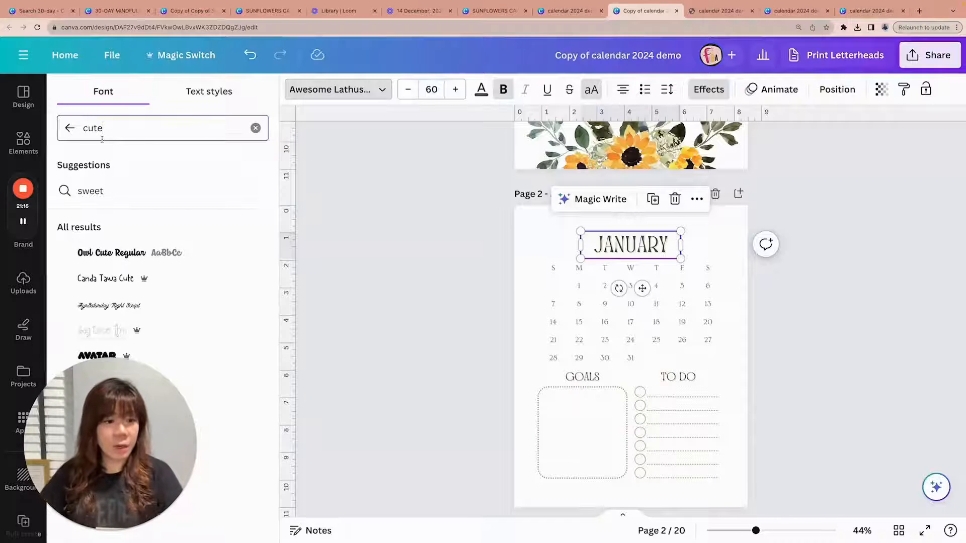
pyautogui.scroll(-1, 195, 251)
pyautogui.scroll(-2, 195, 250)
pyautogui.scroll(1, 195, 250)
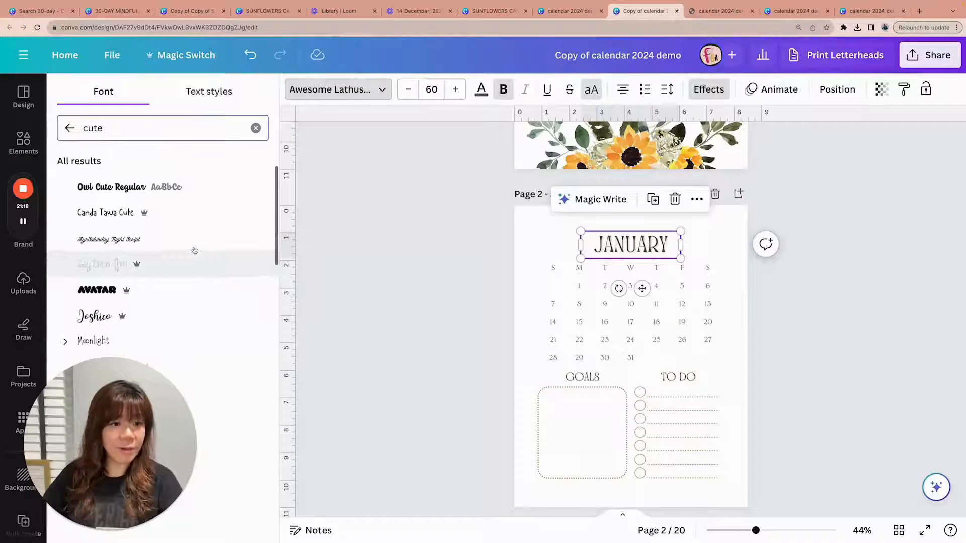
pyautogui.click(114, 184)
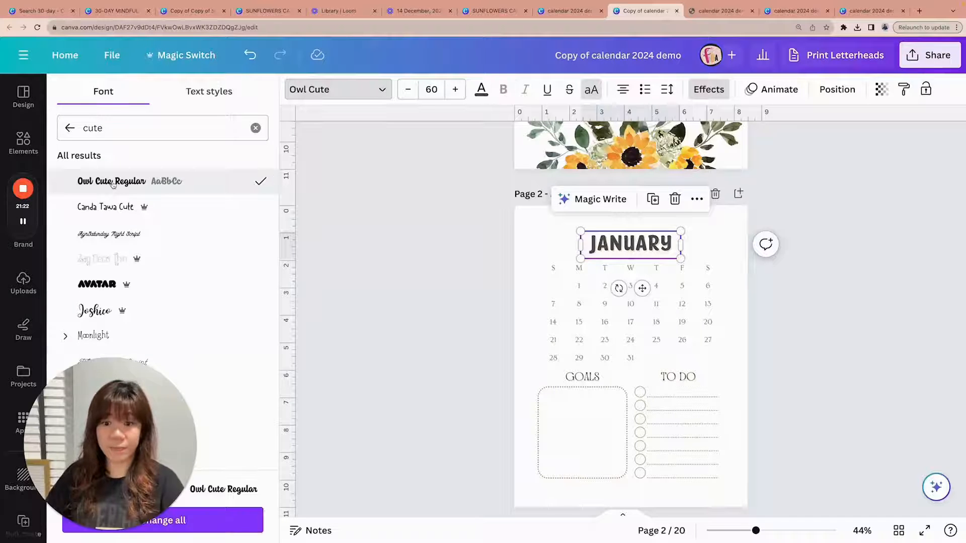
# Step: Replace Awesome Lathusca with Owl Cute Regular across the whole design and check all pages as a grid
pyautogui.moveTo(145, 427); pyautogui.dragTo(147, 298)
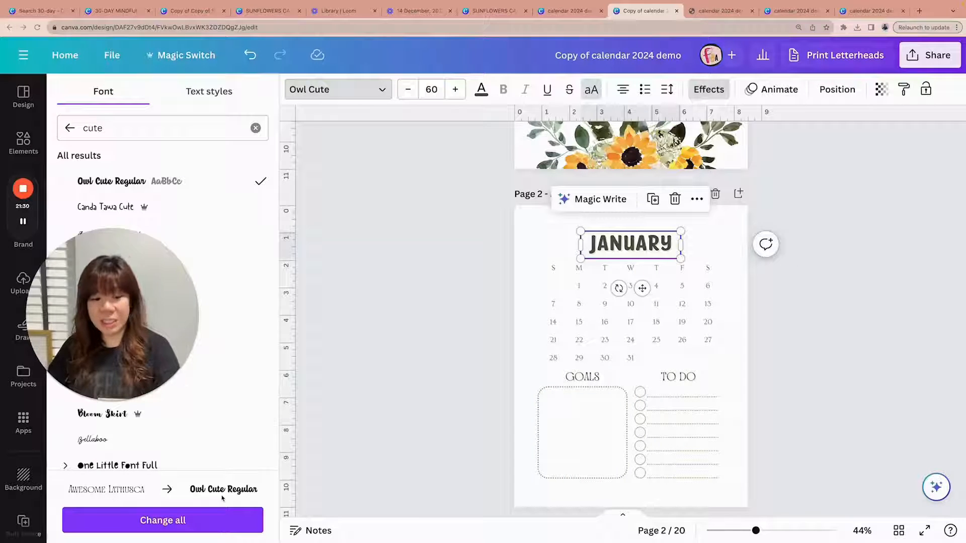
pyautogui.click(171, 522)
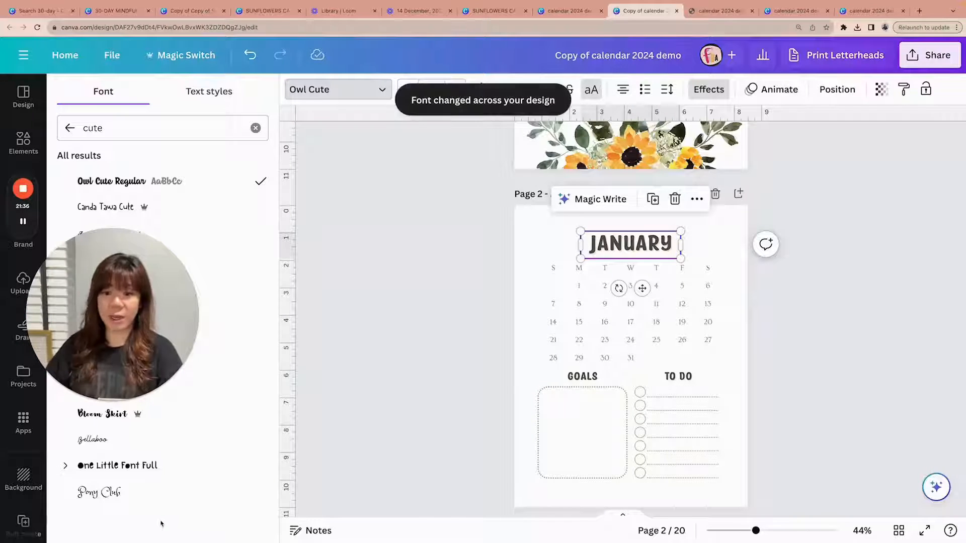
pyautogui.click(899, 530)
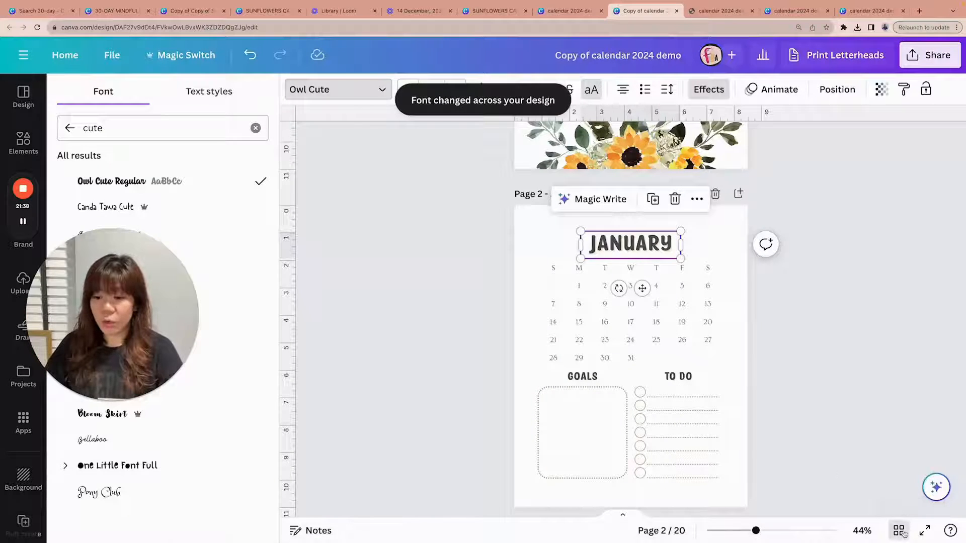
pyautogui.moveTo(161, 307); pyautogui.dragTo(163, 431)
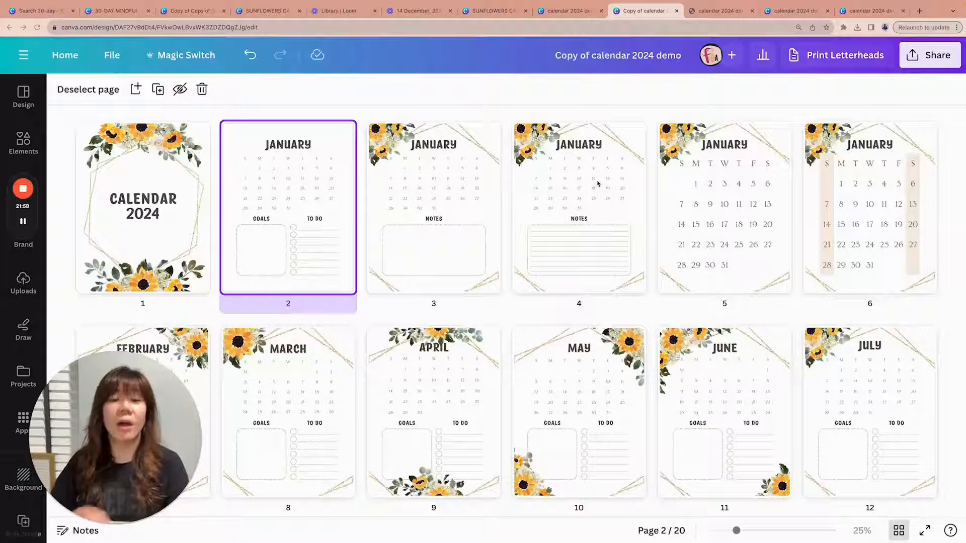
# Step: Reopen the January page 2 for editing and search the elements for "rainbow"
pyautogui.doubleClick(302, 162)
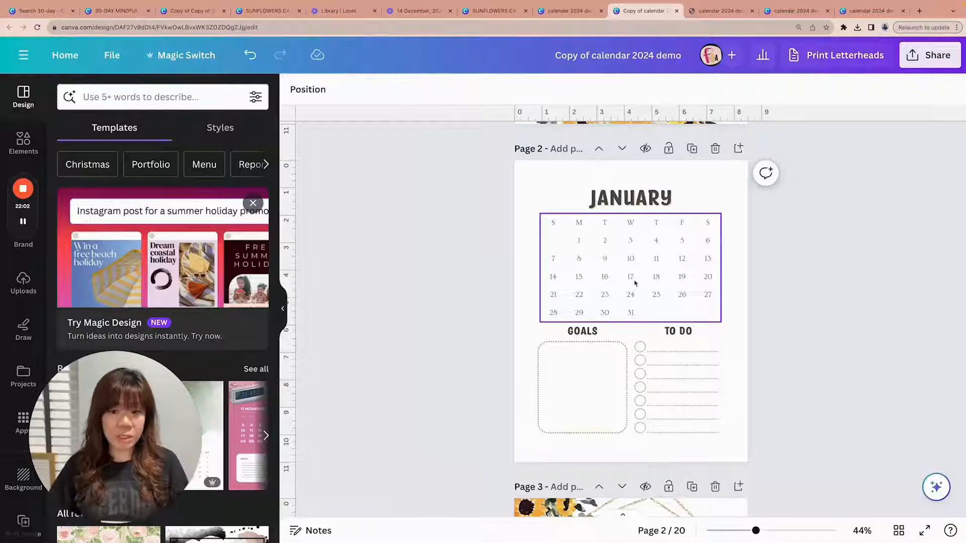
pyautogui.click(641, 207)
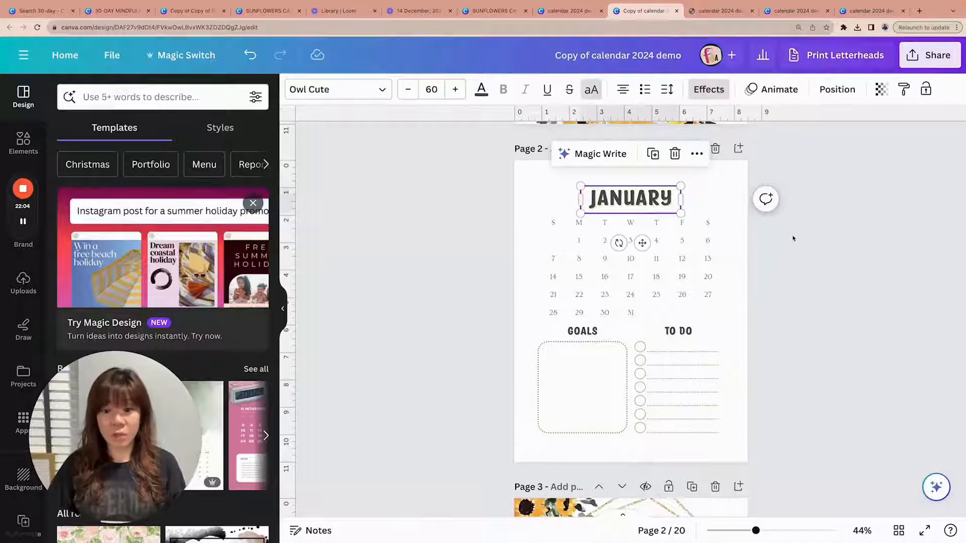
pyautogui.click(776, 235)
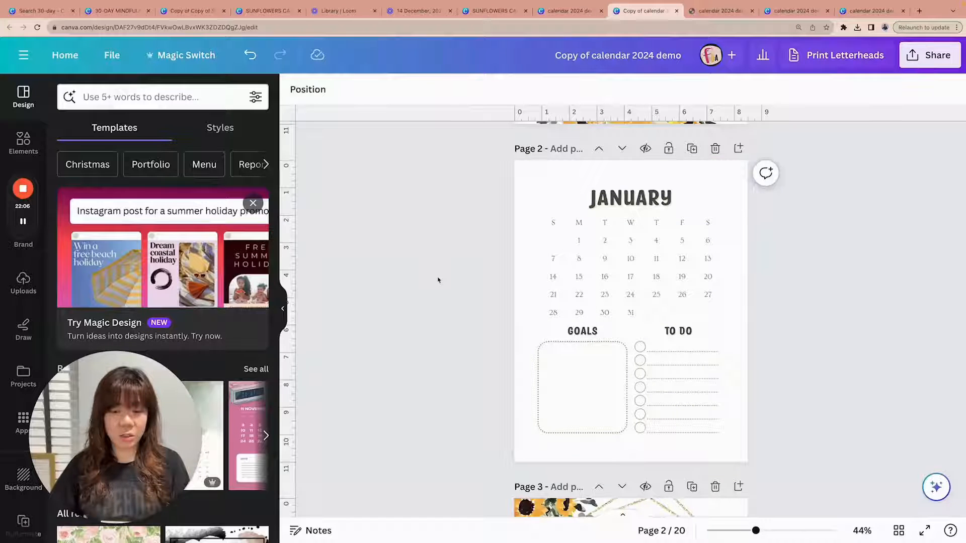
pyautogui.click(20, 138)
pyautogui.click(110, 97)
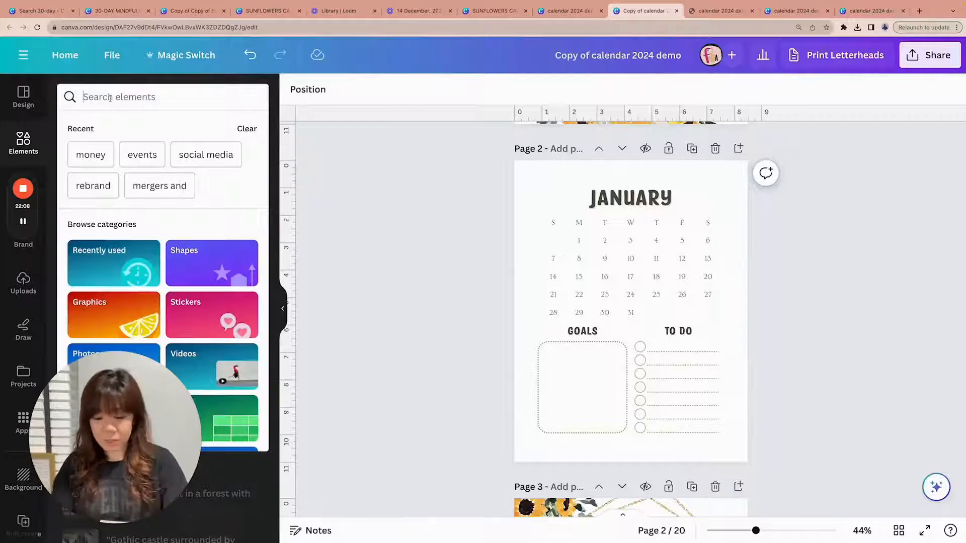
pyautogui.write('rainbow')
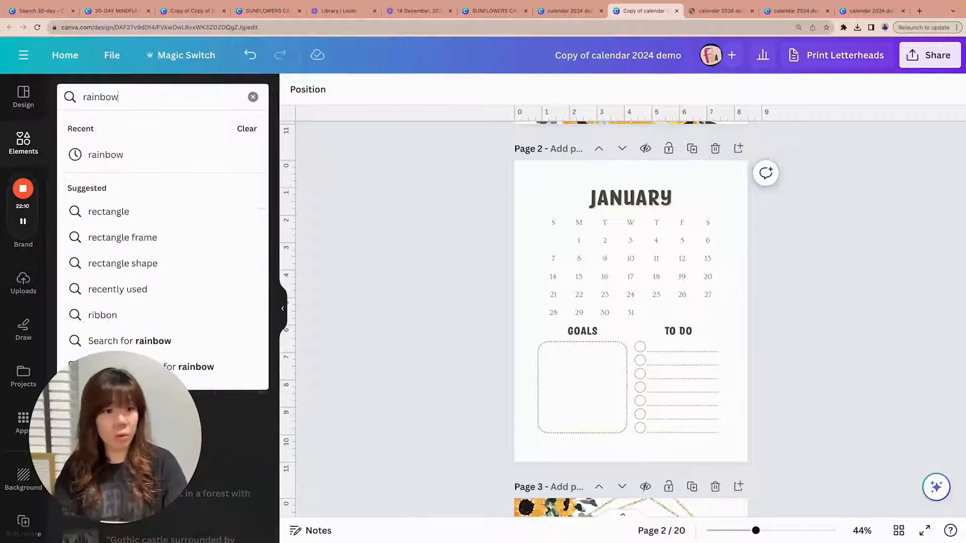
pyautogui.press('Return')
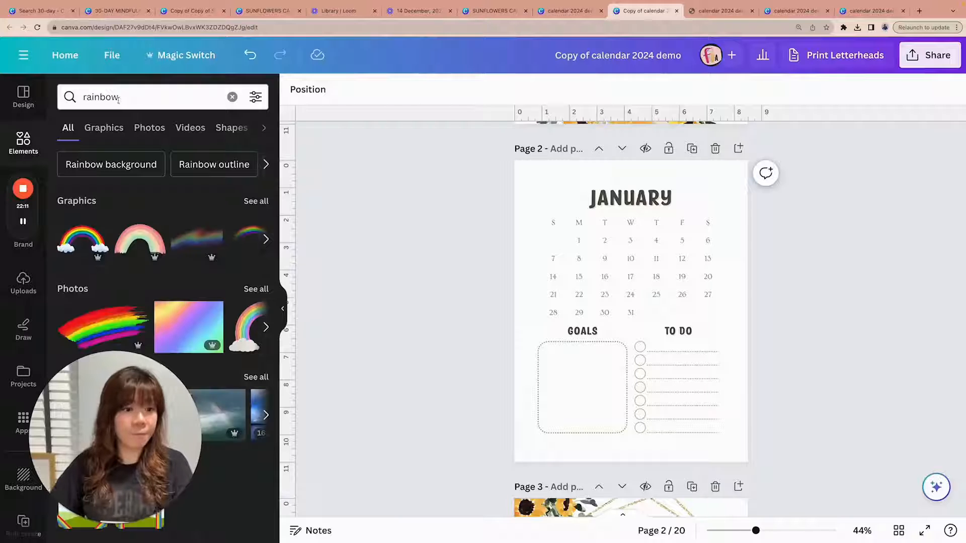
# Step: Restrict the rainbow results to free items and show all matching graphics
pyautogui.click(256, 97)
pyautogui.moveTo(125, 432); pyautogui.dragTo(390, 421)
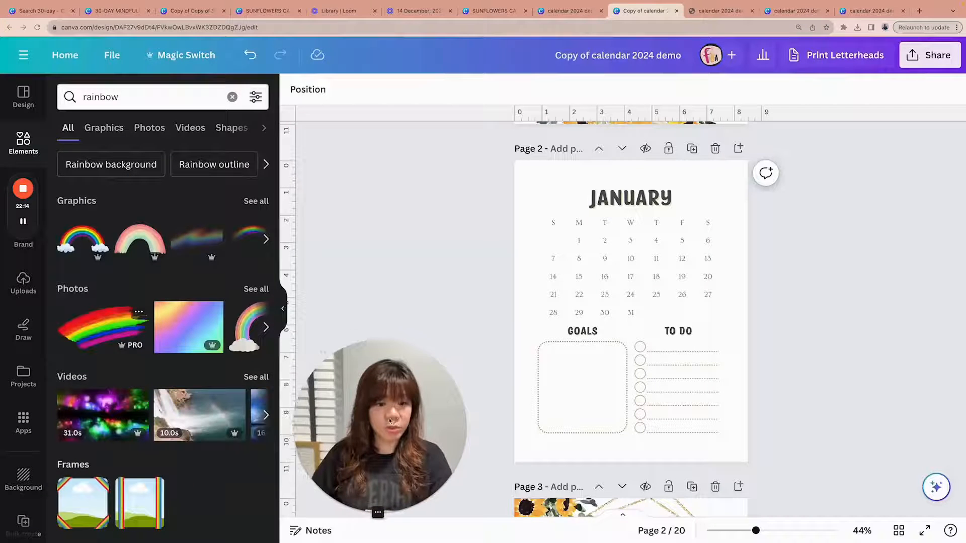
pyautogui.click(255, 97)
pyautogui.scroll(-3, 161, 270)
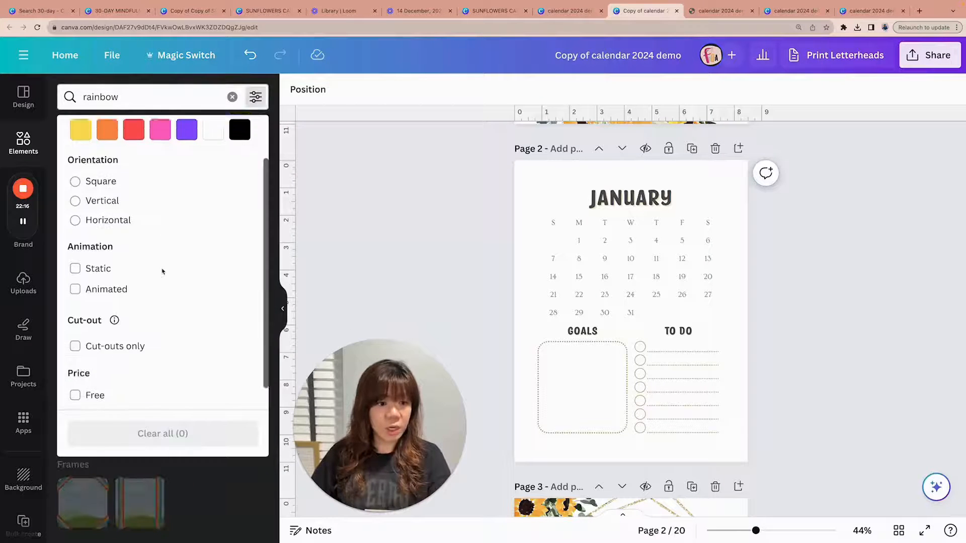
pyautogui.click(96, 371)
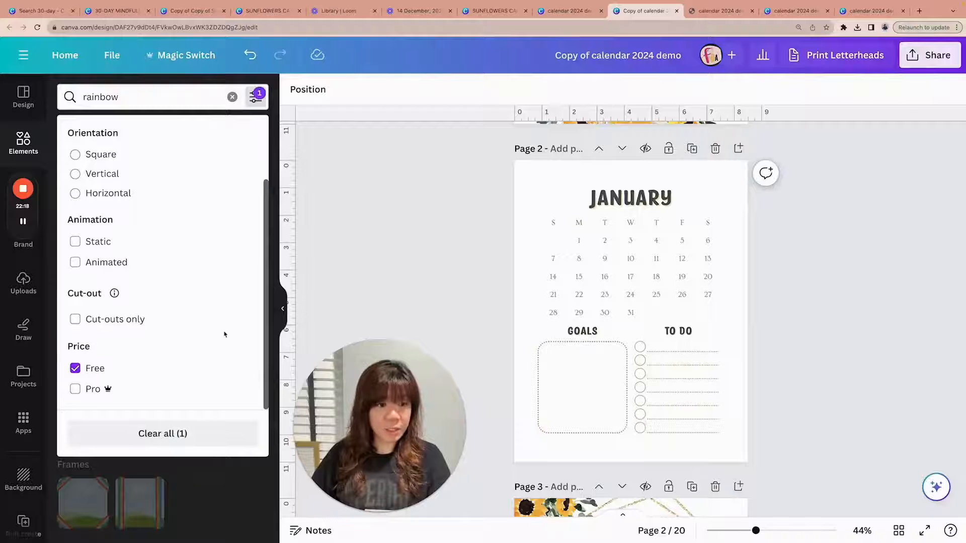
pyautogui.click(277, 235)
pyautogui.click(255, 202)
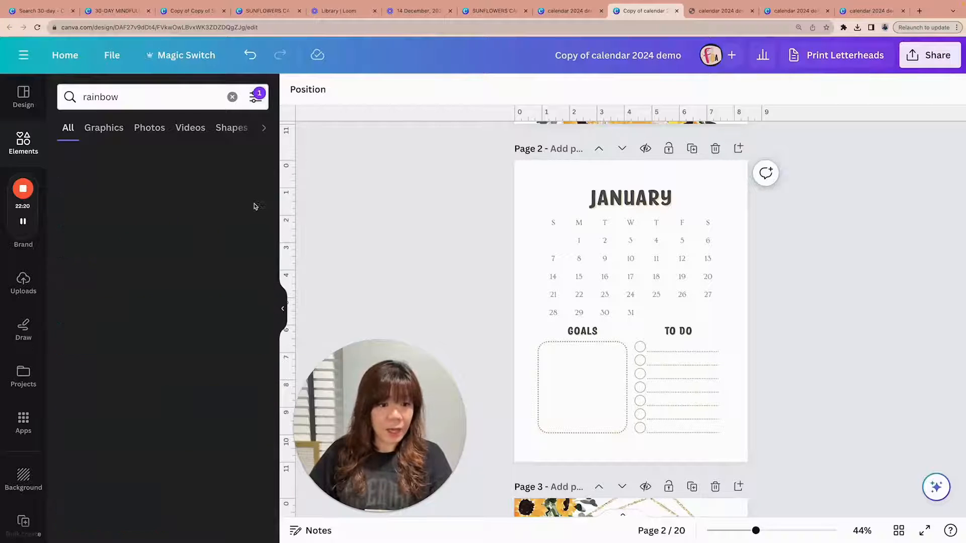
# Step: Add the pastel rainbow with the heart to the January page 2 and enlarge it to about 7.6 by 5.1 in along the bottom edge
pyautogui.click(87, 302)
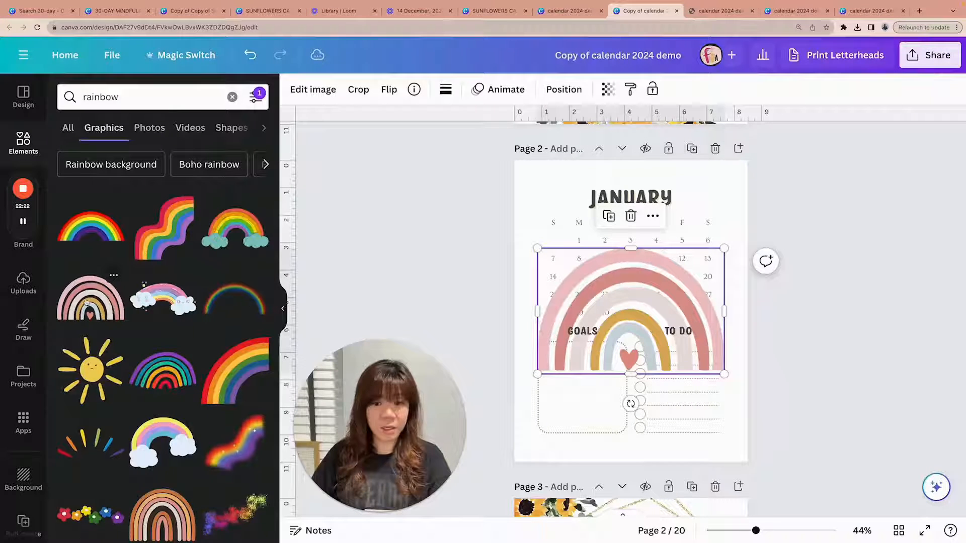
pyautogui.moveTo(643, 282); pyautogui.dragTo(640, 360)
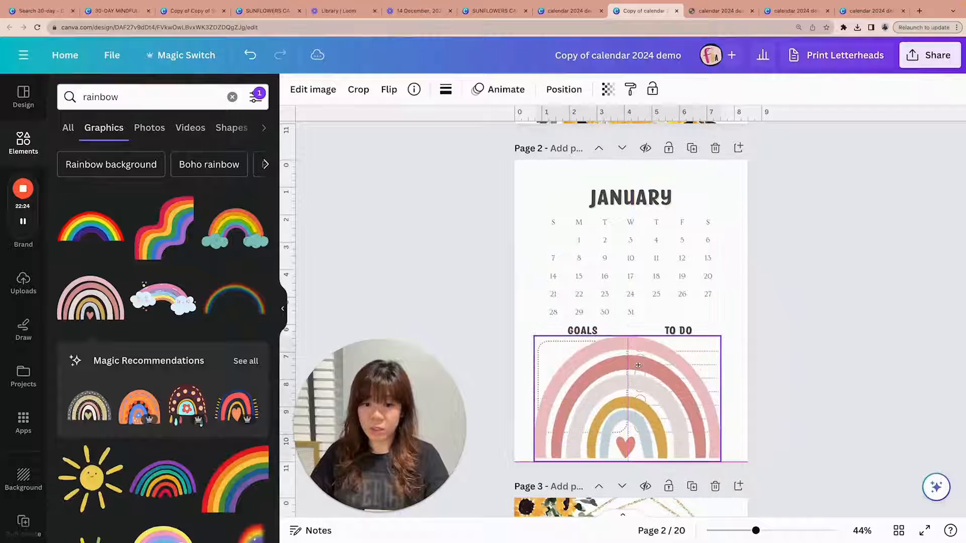
pyautogui.moveTo(723, 332)
pyautogui.mouseDown()
pyautogui.moveTo(736, 317)
pyautogui.moveTo(720, 338)
pyautogui.mouseUp()
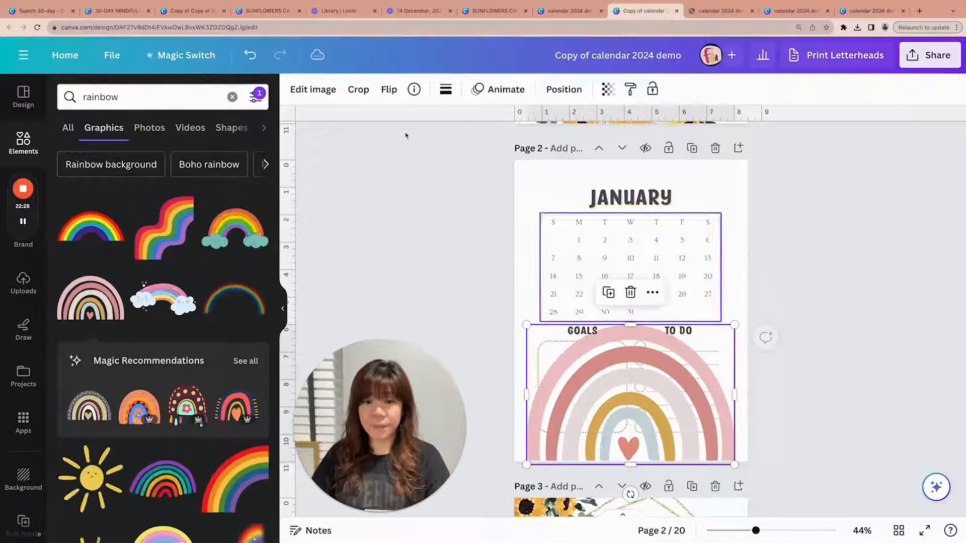
# Step: Set the rainbow graphic's transparency to 20
pyautogui.click(608, 89)
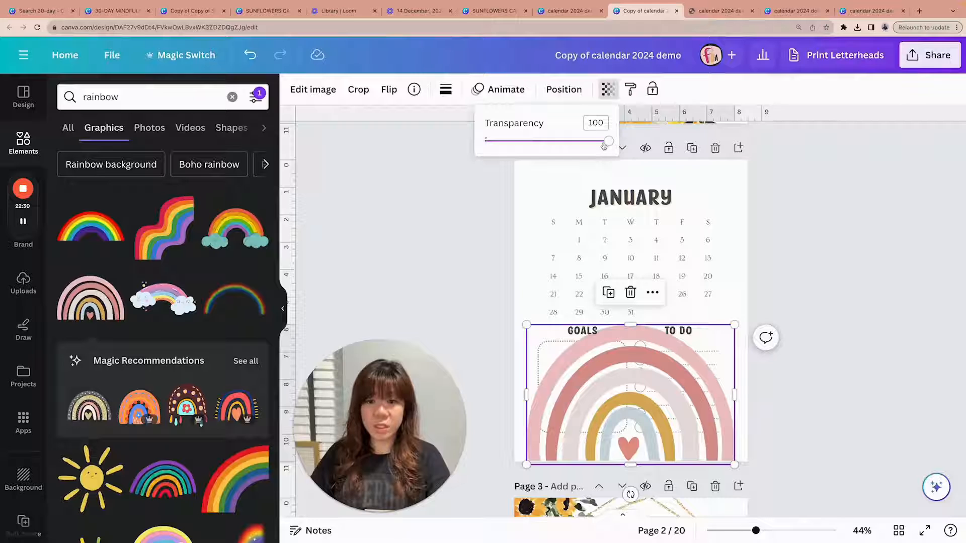
pyautogui.moveTo(609, 141); pyautogui.dragTo(504, 146)
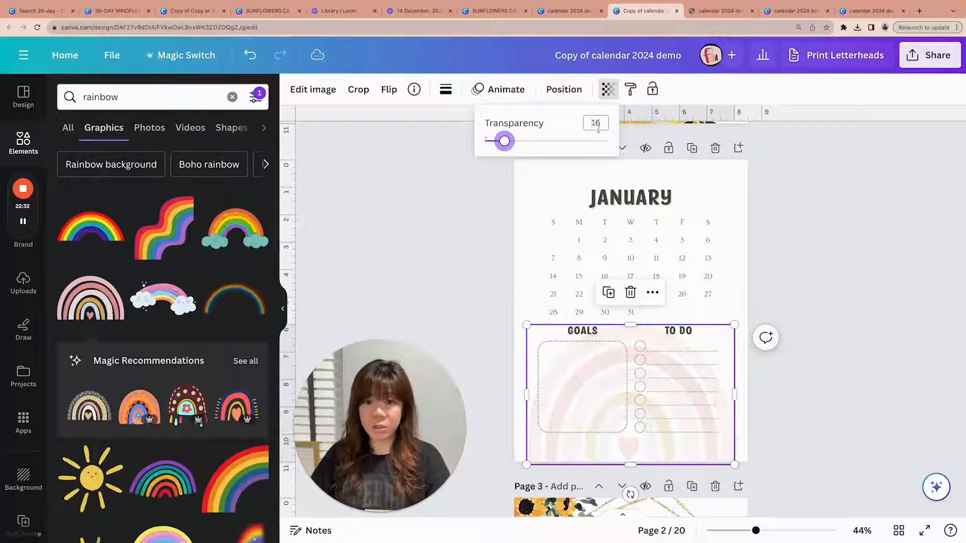
pyautogui.write('20')
pyautogui.press('Return')
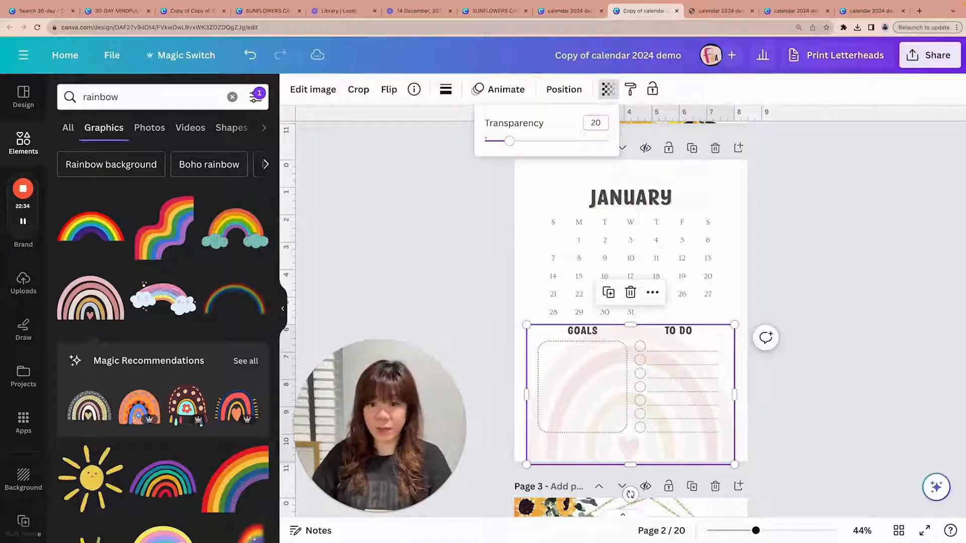
pyautogui.scroll(-1, 836, 210)
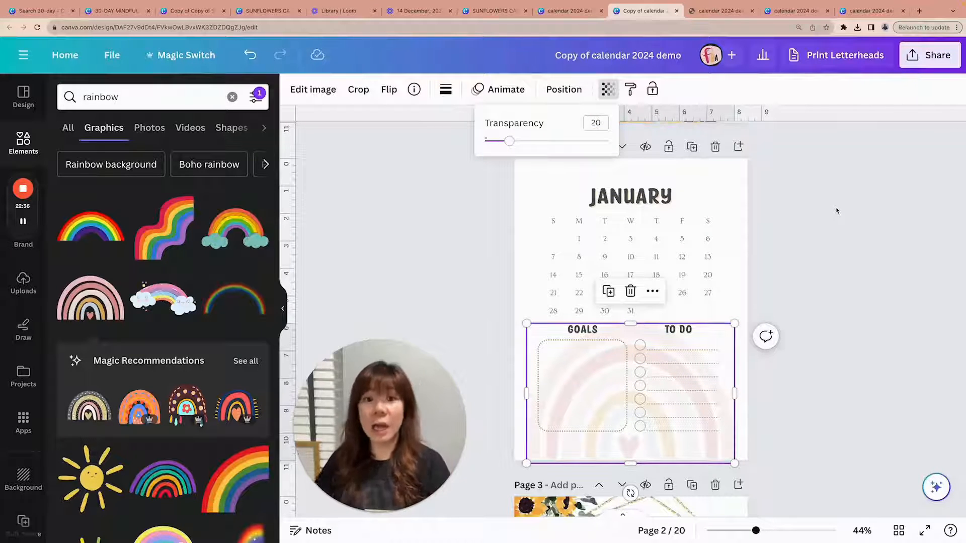
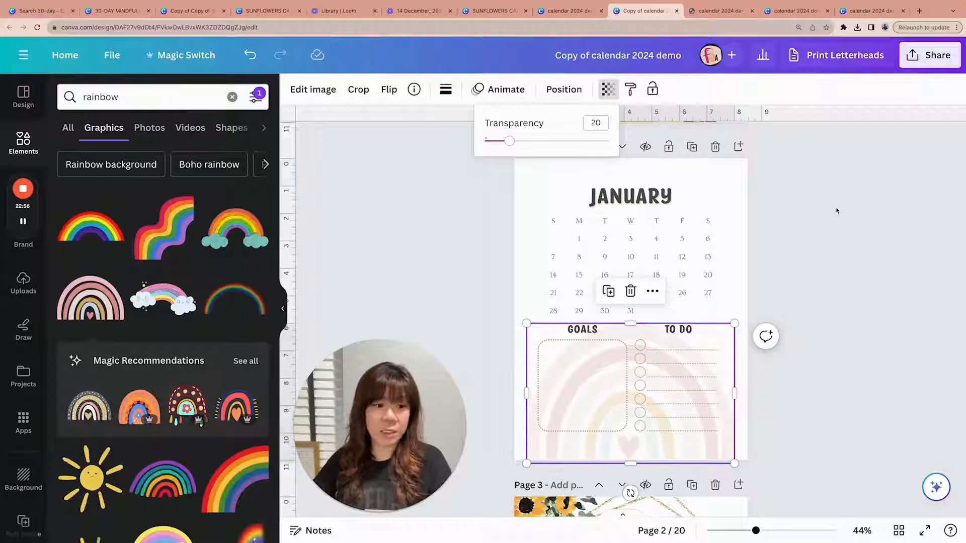
# Step: Send the rainbow graphic to the back, behind the GOALS box and TO DO list on the January page 2
pyautogui.click(794, 200)
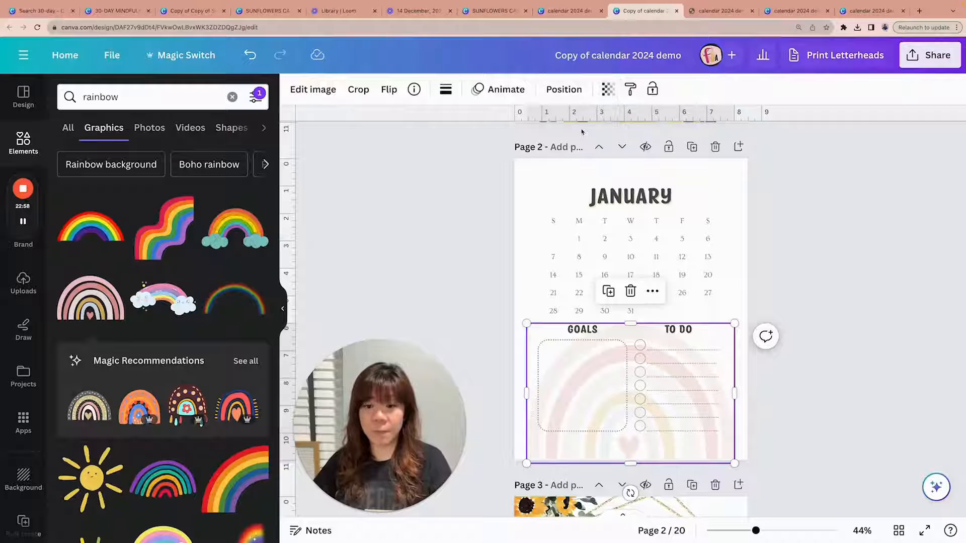
pyautogui.click(840, 225)
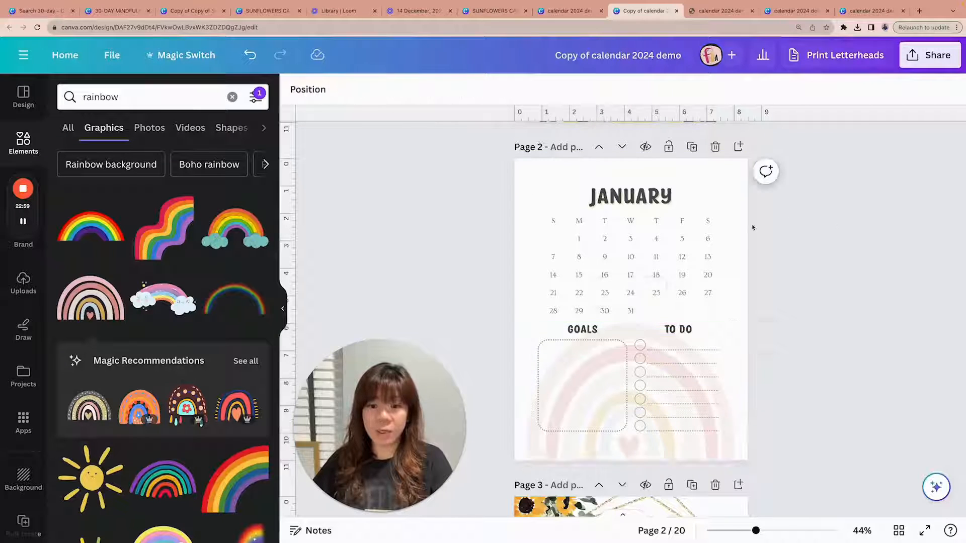
pyautogui.click(686, 447)
pyautogui.click(564, 89)
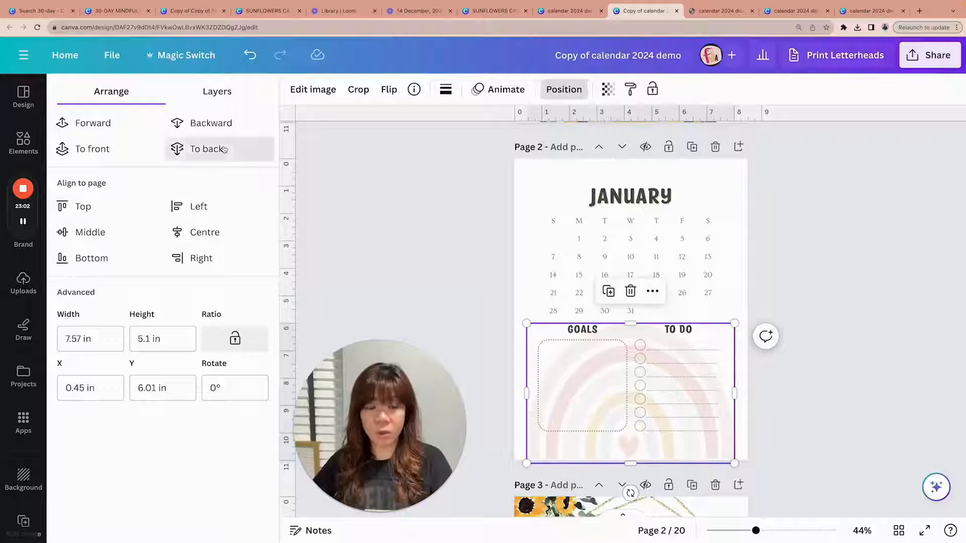
pyautogui.click(207, 148)
pyautogui.click(825, 258)
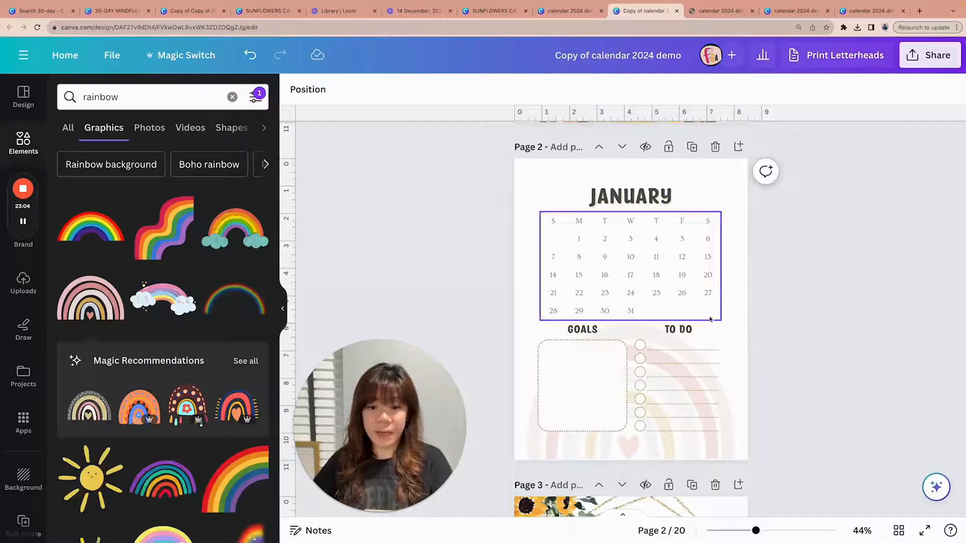
# Step: Search the graphics for "clouds"
pyautogui.click(183, 95)
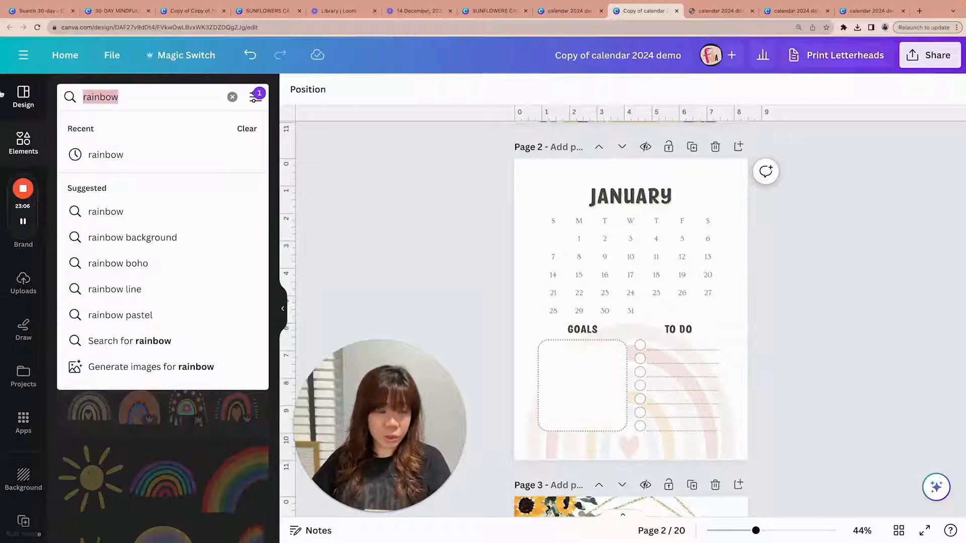
pyautogui.write('clours')
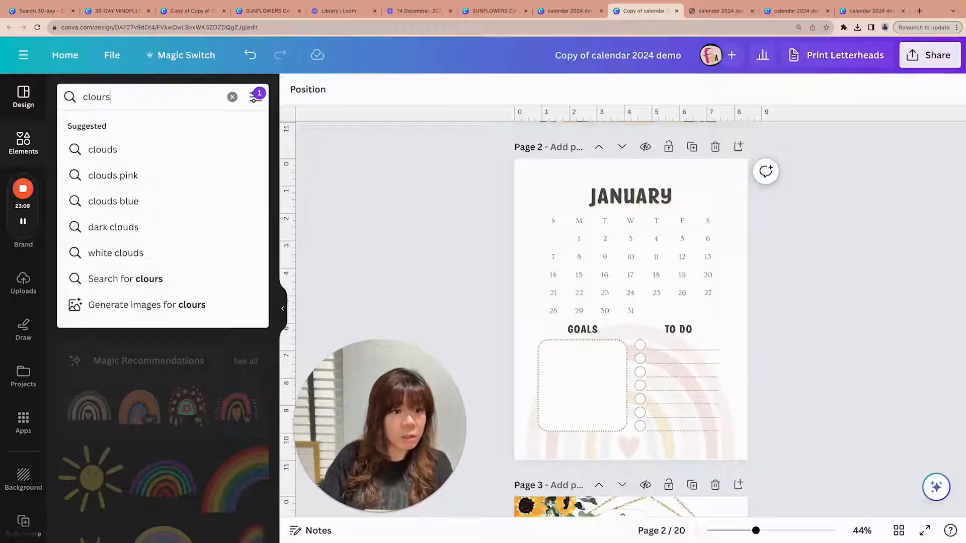
pyautogui.click(103, 150)
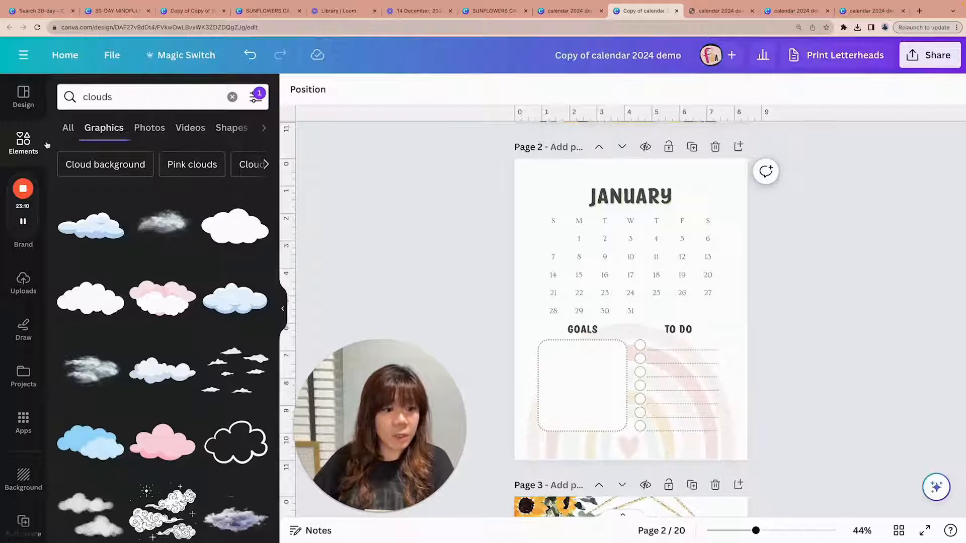
# Step: Add the wide light-blue cloud graphic behind the JANUARY title on page 2 and enlarge it to about 5 in wide
pyautogui.click(93, 233)
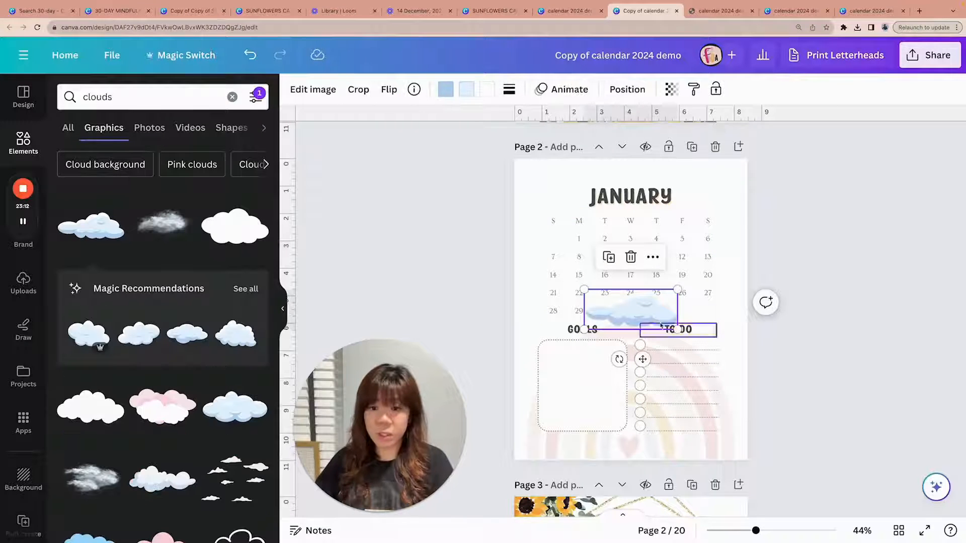
pyautogui.moveTo(648, 315); pyautogui.dragTo(687, 192)
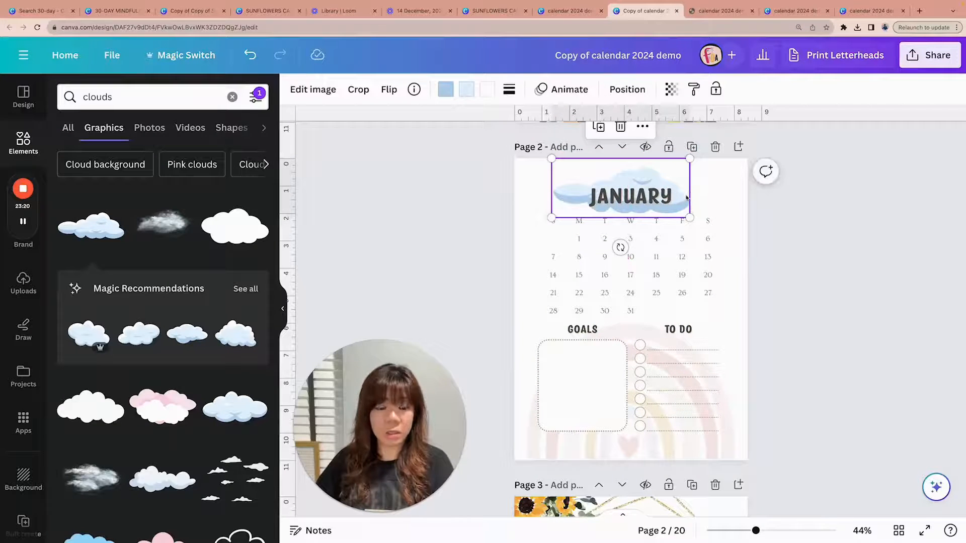
# Step: Set the title cloud's transparency to 30 and shift it slightly to the right behind JANUARY
pyautogui.click(671, 89)
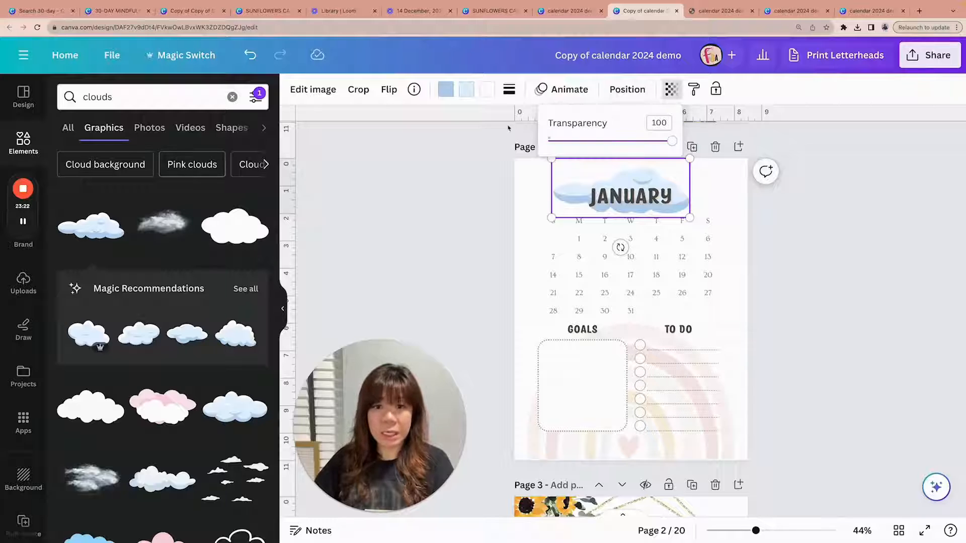
pyautogui.write('30')
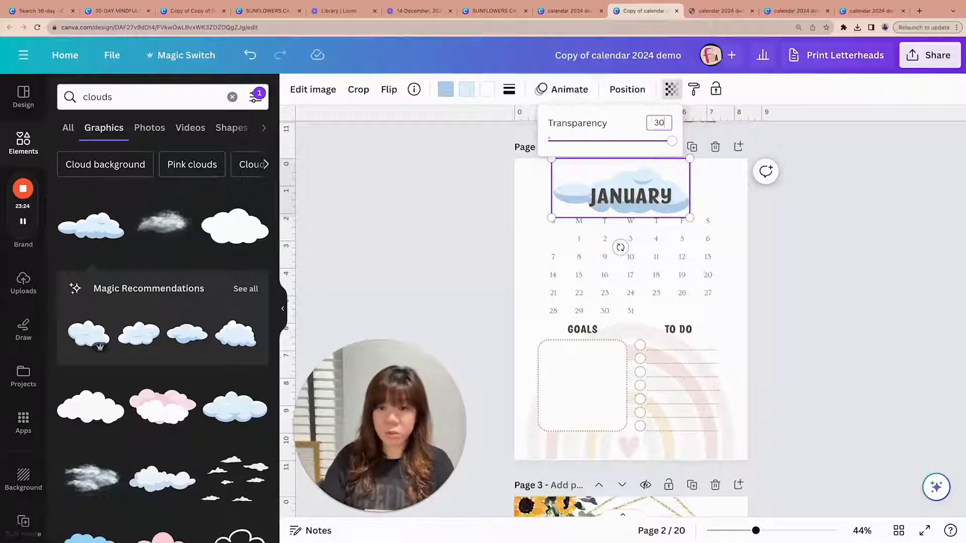
pyautogui.press('Return')
pyautogui.click(813, 233)
pyautogui.moveTo(665, 172); pyautogui.dragTo(675, 176)
pyautogui.click(811, 241)
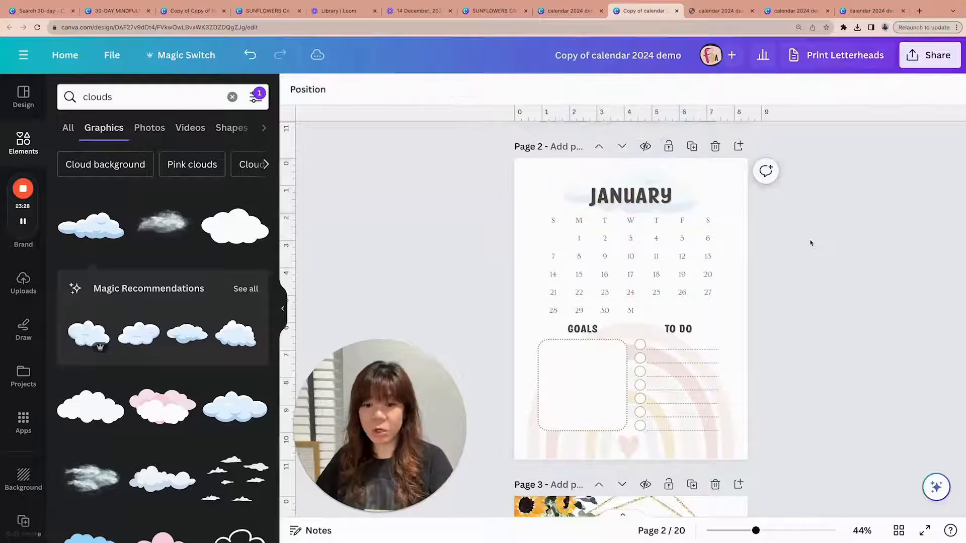
# Step: Add the fluffy blue cloud graphic overlapping the page's right edge above the TO DO heading and set its transparency to 40
pyautogui.click(676, 169)
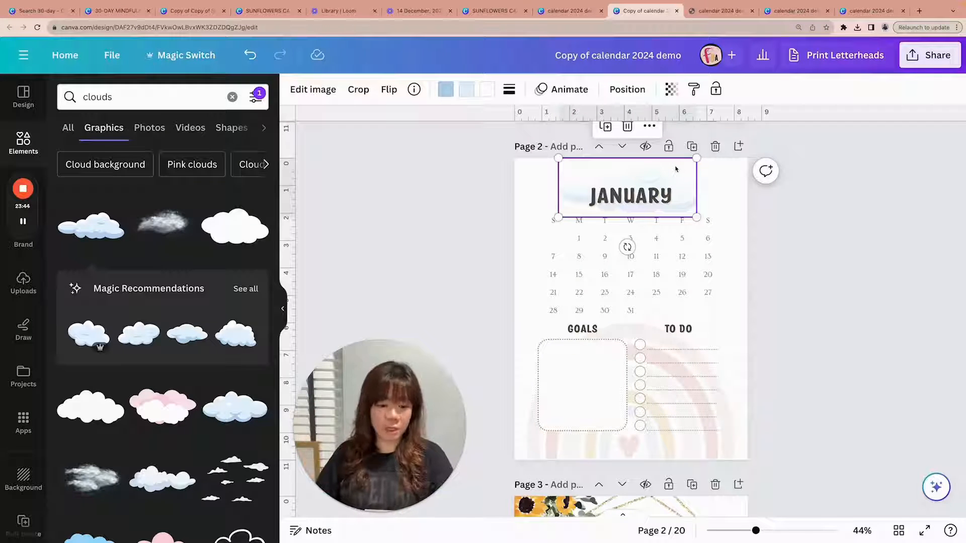
pyautogui.click(244, 417)
pyautogui.moveTo(665, 302); pyautogui.dragTo(736, 308)
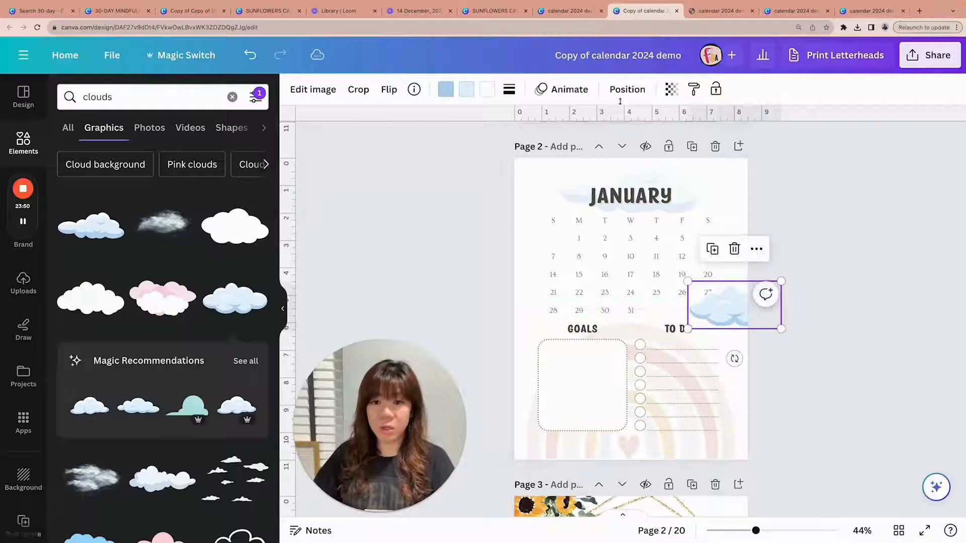
pyautogui.click(671, 89)
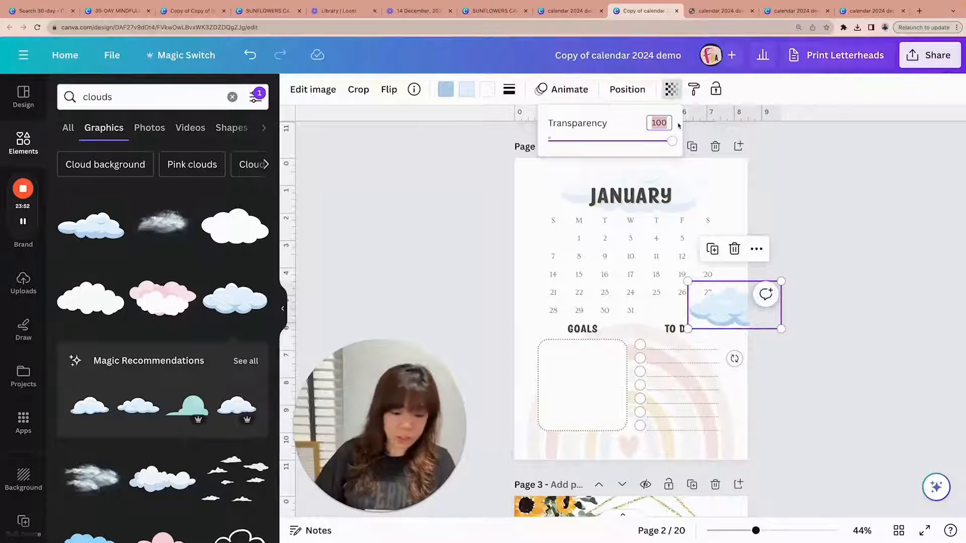
pyautogui.press('Return')
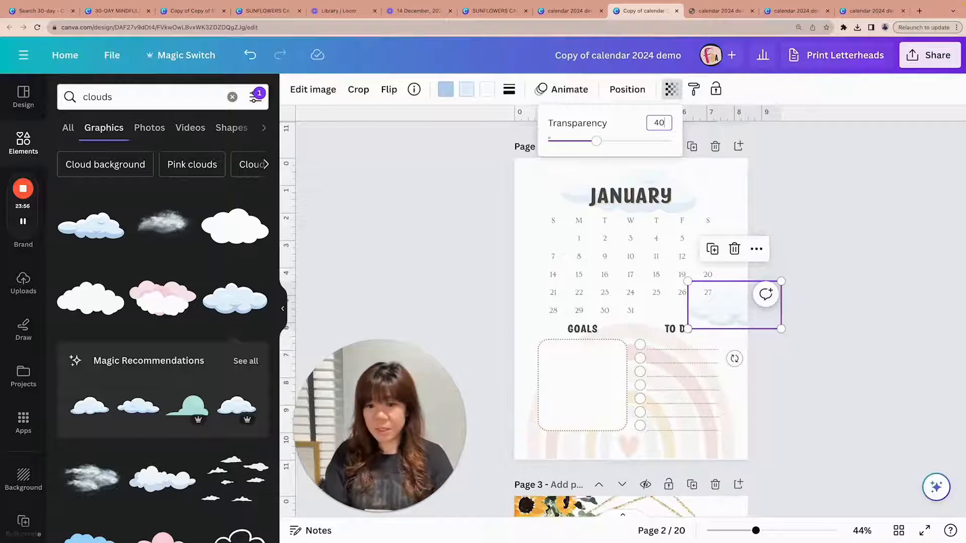
# Step: Set the transparency of the cloud behind the JANUARY title to 40
pyautogui.click(669, 174)
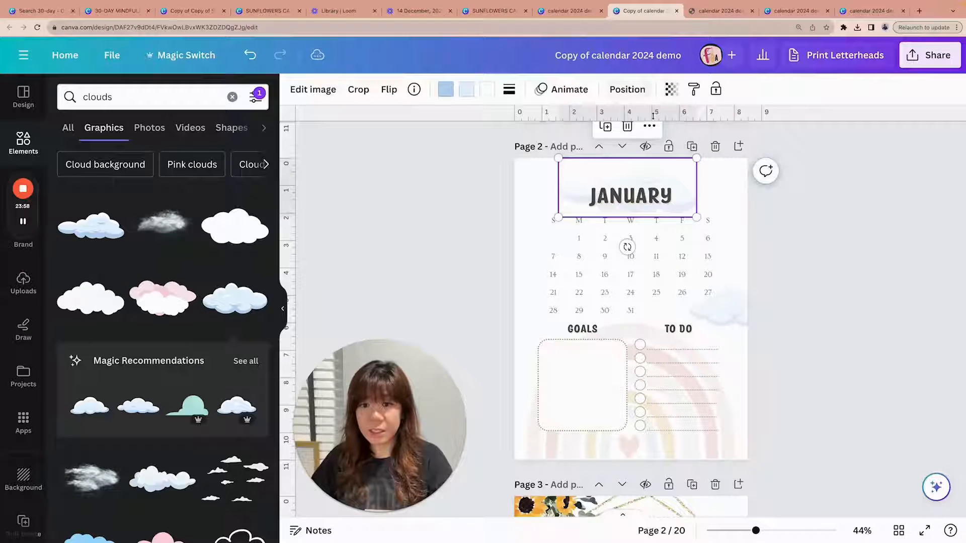
pyautogui.click(671, 89)
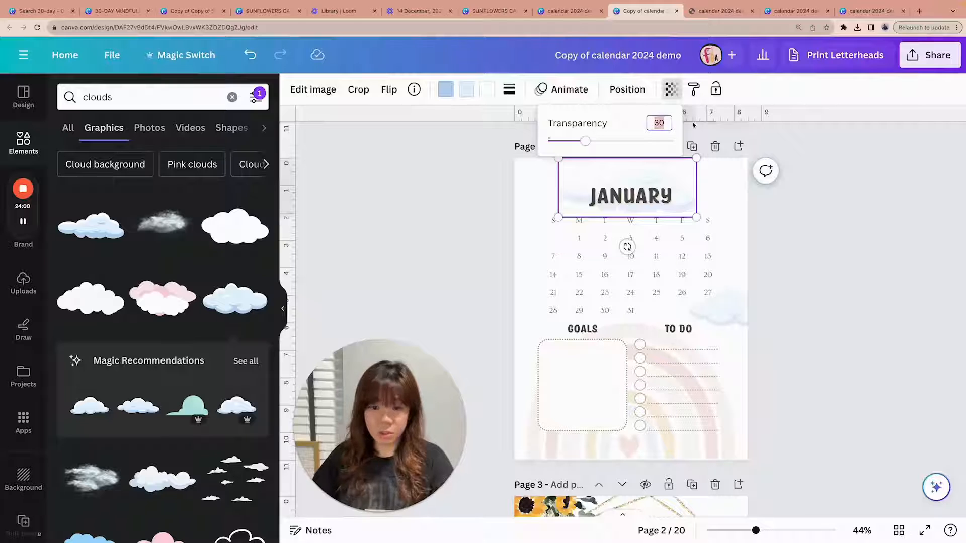
pyautogui.write('40')
pyautogui.press('Return')
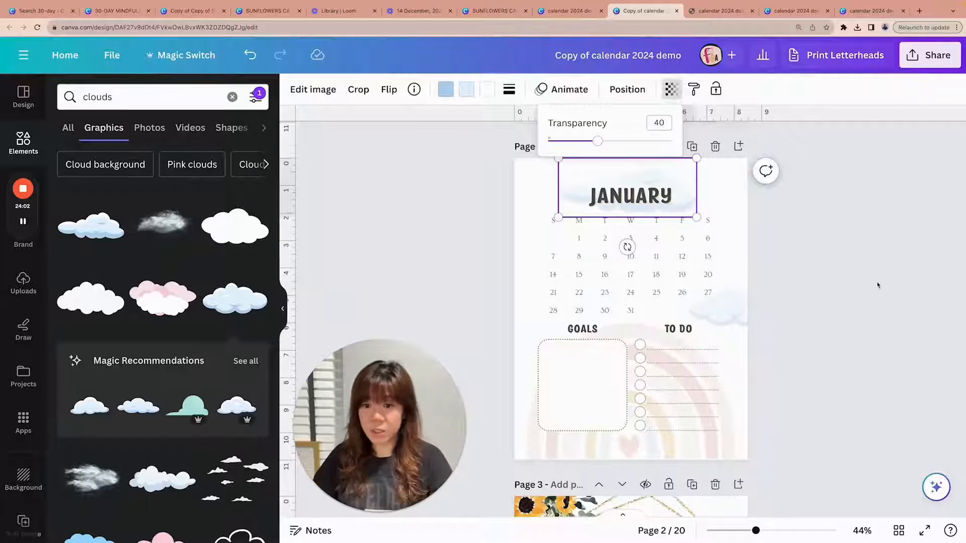
# Step: Duplicate the right-edge cloud and place the copy across the page's left edge beside the upper calendar rows
pyautogui.click(730, 313)
pyautogui.click(844, 251)
pyautogui.click(738, 322)
pyautogui.moveTo(735, 323); pyautogui.dragTo(507, 235)
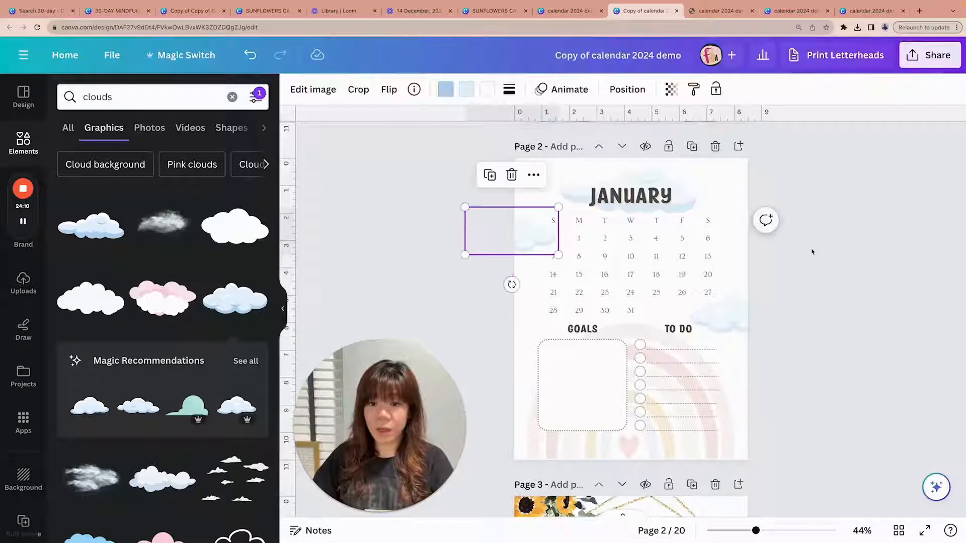
pyautogui.click(855, 253)
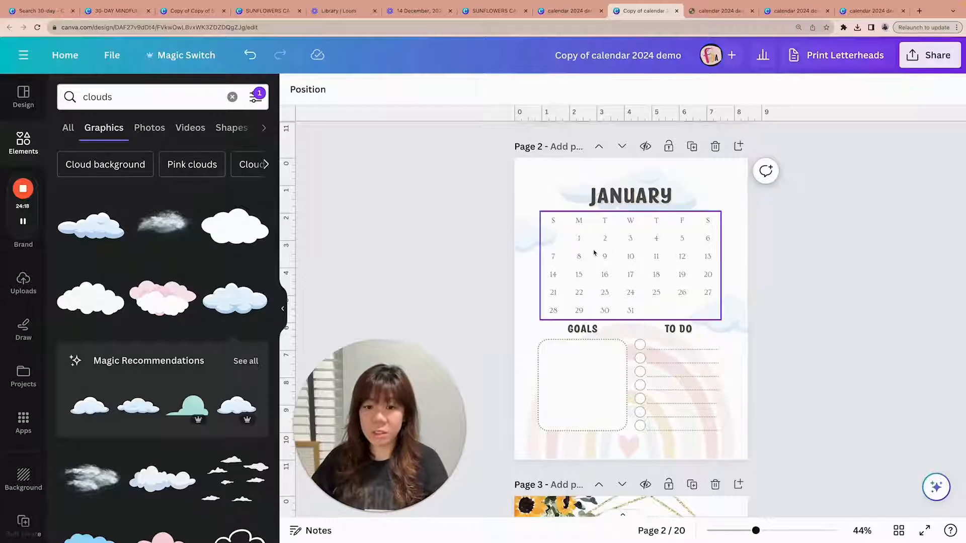
# Step: Try the salmon pink from the rainbow's photo colours on the JANUARY title text
pyautogui.click(625, 202)
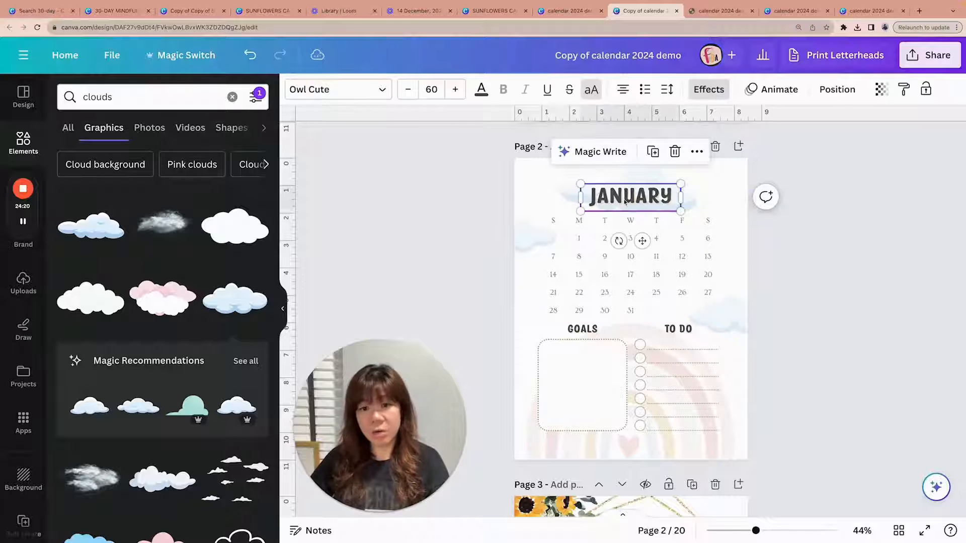
pyautogui.click(481, 89)
pyautogui.scroll(-2, 116, 95)
pyautogui.scroll(2, 131, 151)
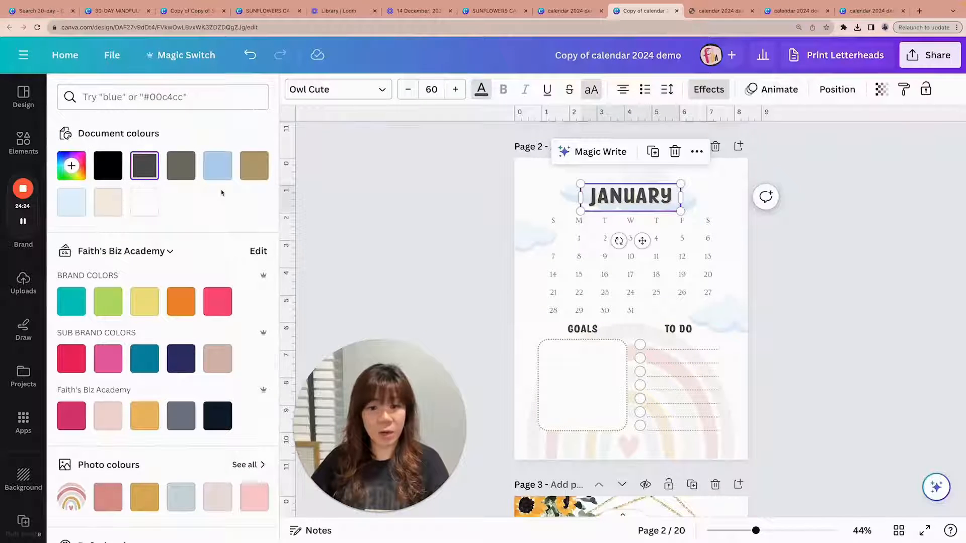
pyautogui.scroll(-1, 221, 193)
pyautogui.scroll(1, 222, 193)
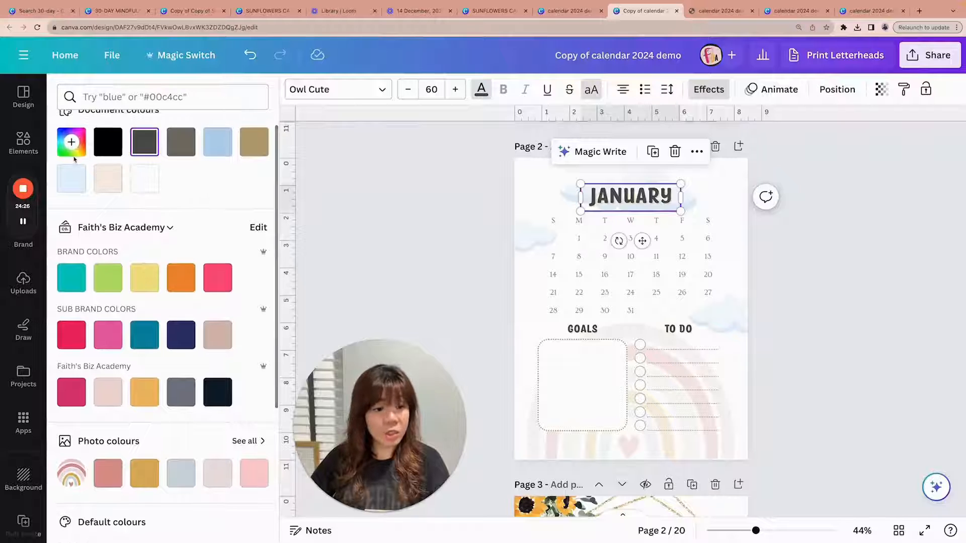
pyautogui.scroll(-3, 190, 453)
pyautogui.click(116, 397)
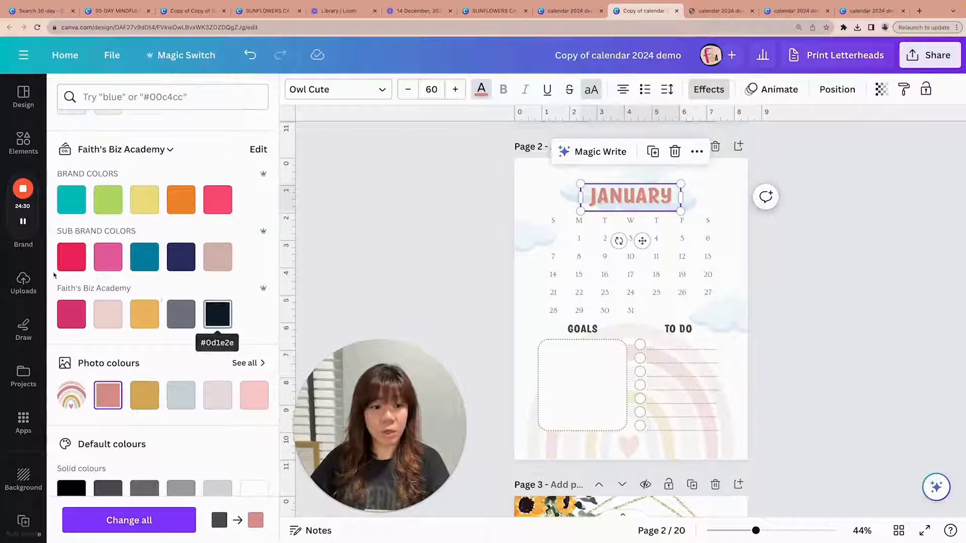
# Step: Recolour the JANUARY title solid black and apply the change to all matching dark grey across every page
pyautogui.scroll(-2, 216, 312)
pyautogui.click(72, 419)
pyautogui.scroll(-2, 151, 453)
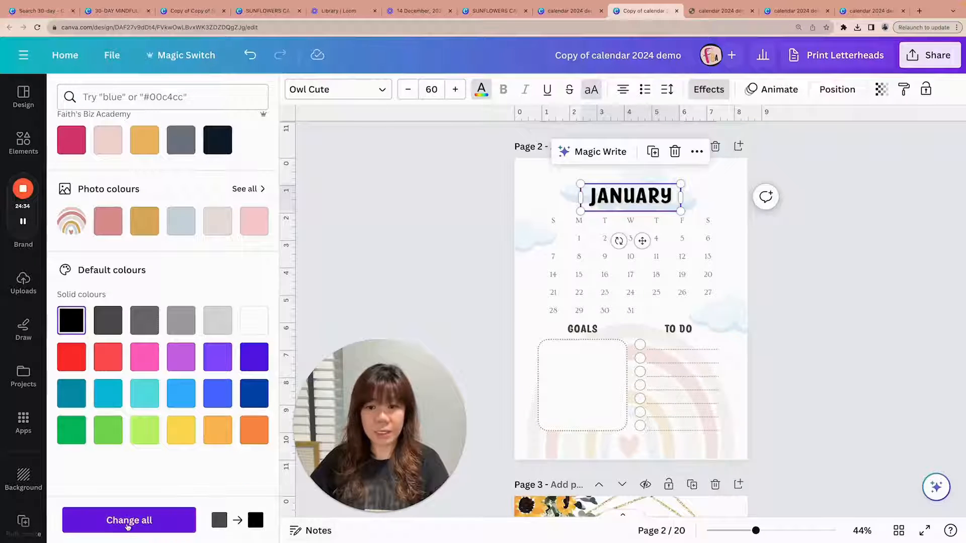
pyautogui.click(129, 522)
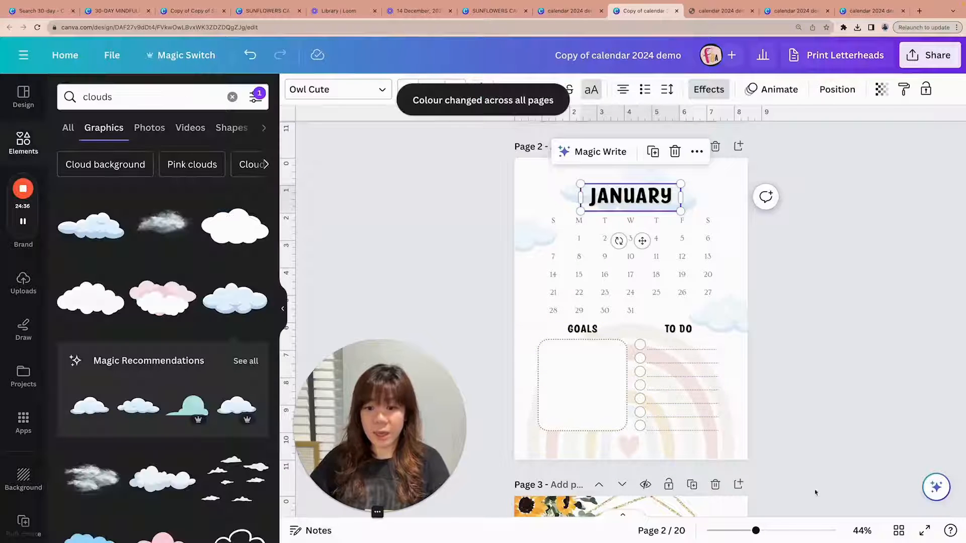
# Step: Recolour the GOALS box's dotted border with the rainbow's golden yellow photo colour and apply it to all matching elements across every page
pyautogui.moveTo(756, 531); pyautogui.dragTo(784, 532)
pyautogui.scroll(-5, 784, 280)
pyautogui.scroll(2, 784, 280)
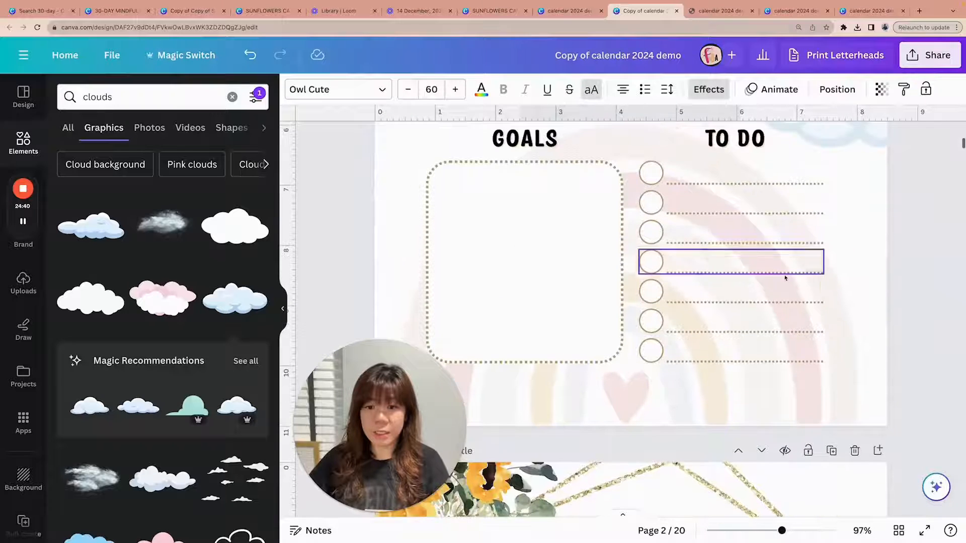
pyautogui.click(495, 166)
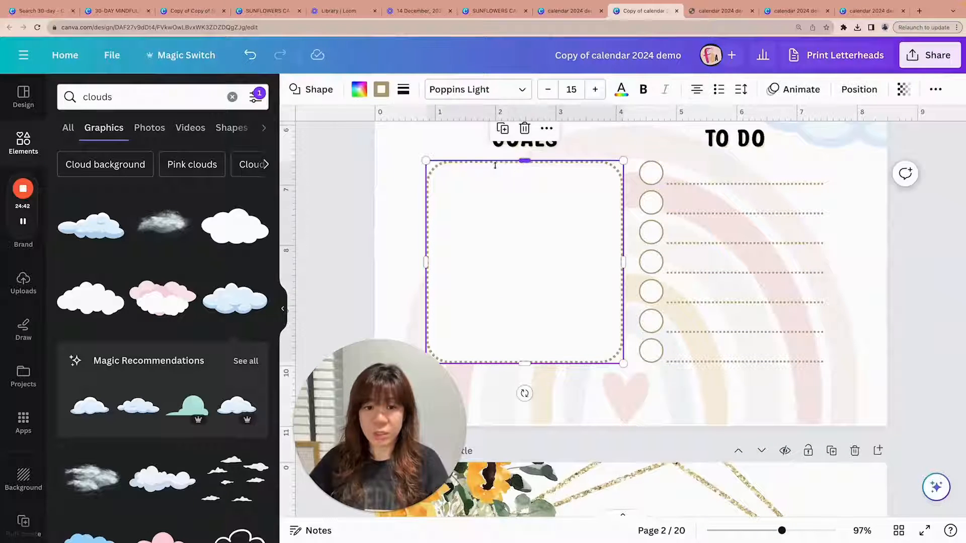
pyautogui.click(381, 91)
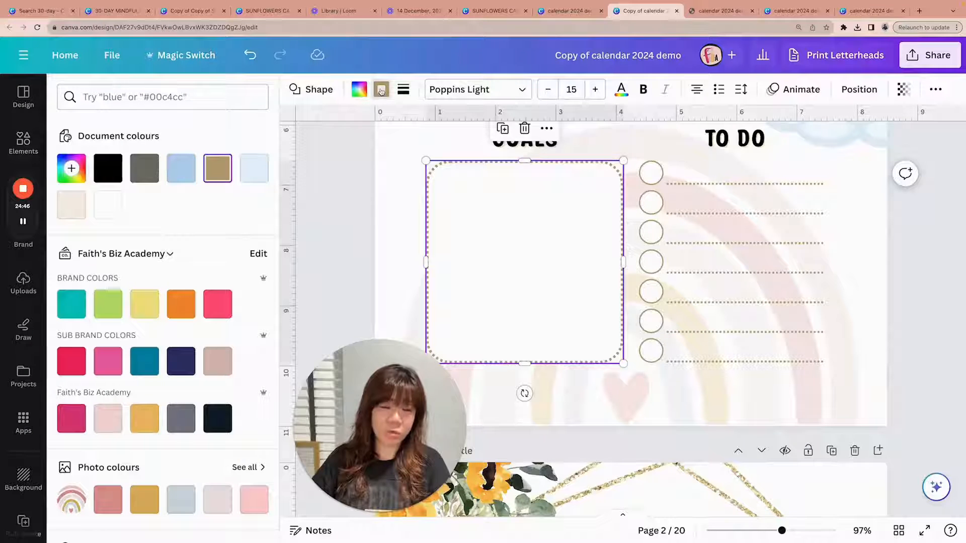
pyautogui.scroll(-3, 185, 196)
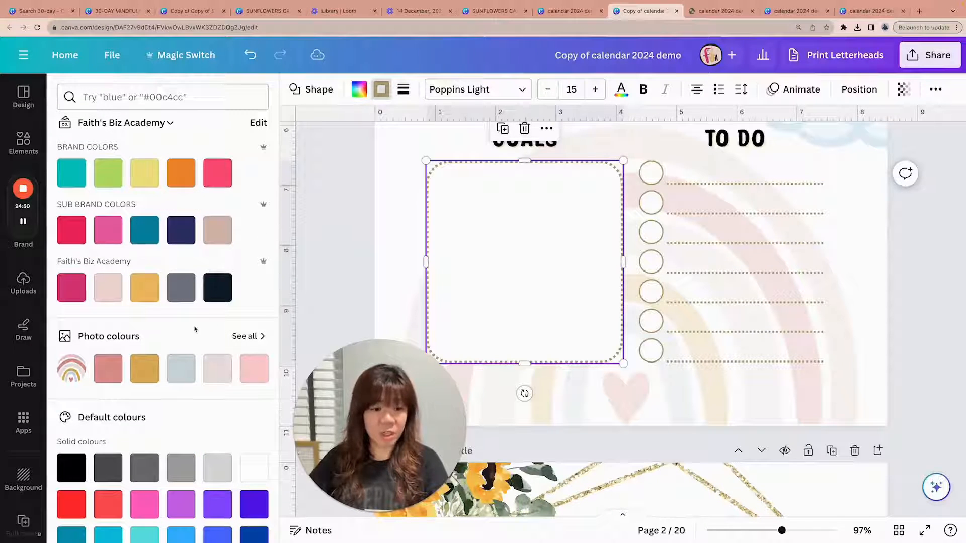
pyautogui.click(144, 371)
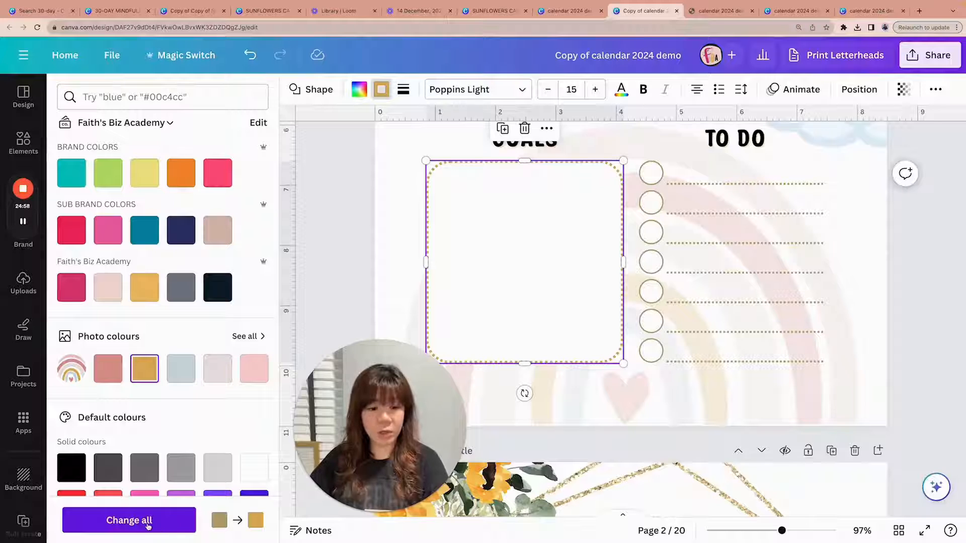
pyautogui.click(140, 526)
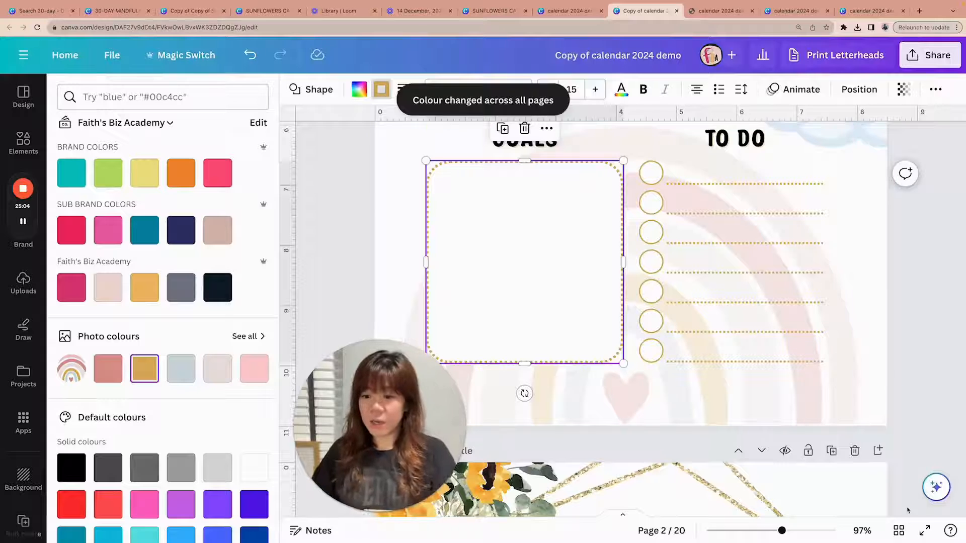
# Step: Duplicate the rainbow January page 2 from the page overview and open the copy, page 3, for editing
pyautogui.click(899, 531)
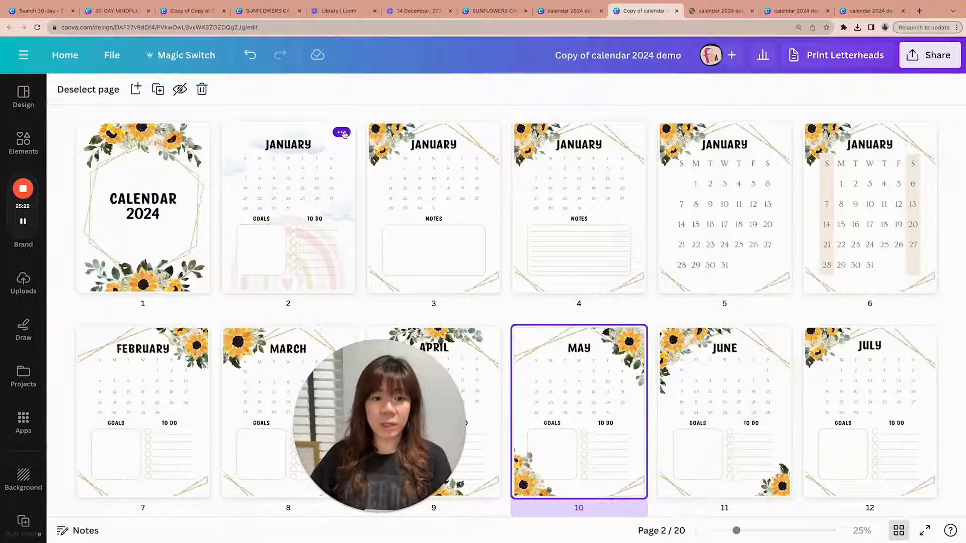
pyautogui.click(341, 132)
pyautogui.click(392, 236)
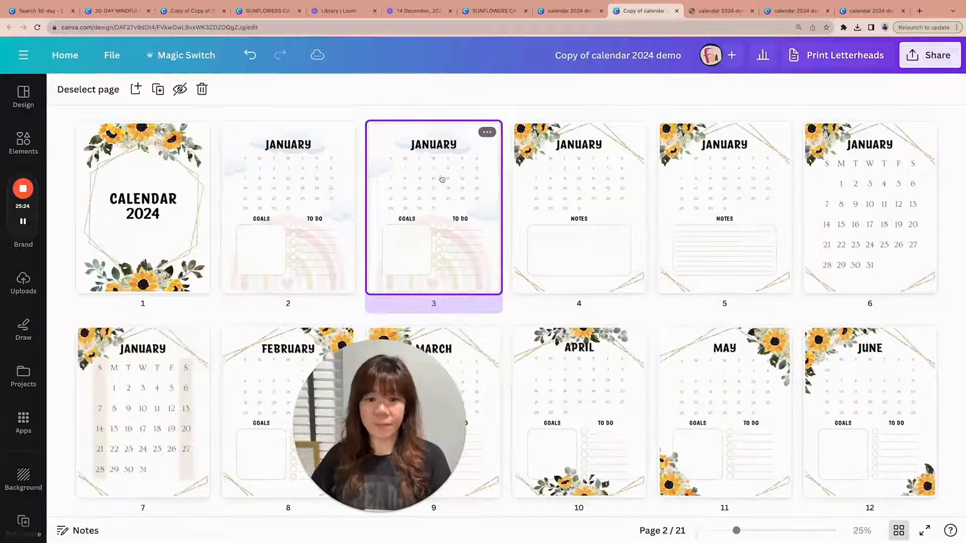
pyautogui.doubleClick(442, 179)
pyautogui.scroll(3, 767, 255)
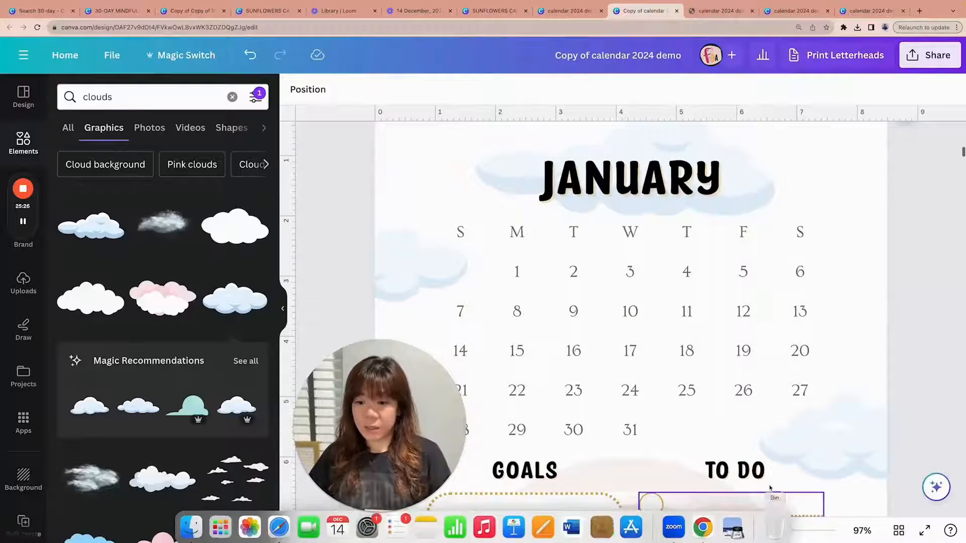
pyautogui.scroll(-10, 791, 425)
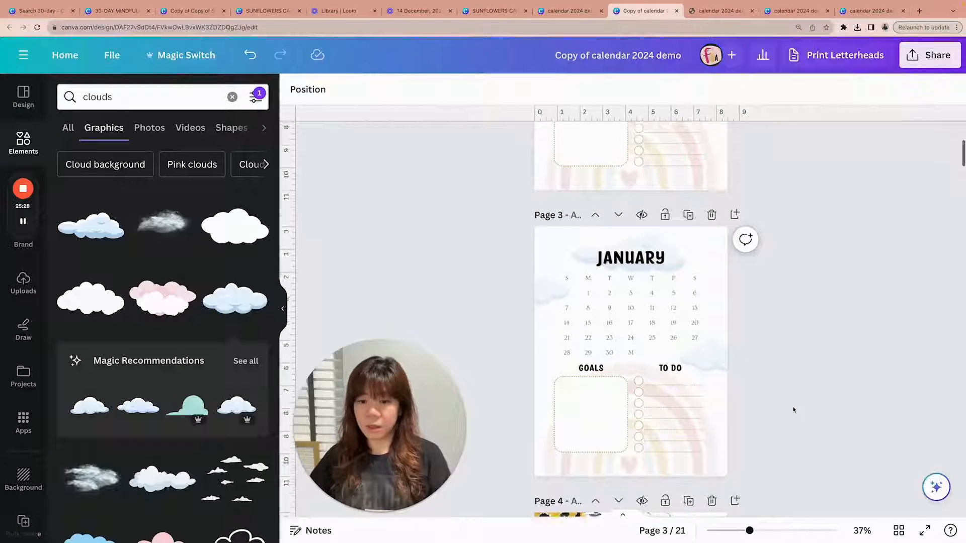
# Step: Delete the date grid with its weekday headings from the duplicated January page 3
pyautogui.scroll(-2, 794, 410)
pyautogui.click(698, 225)
pyautogui.click(702, 228)
pyautogui.click(792, 248)
pyautogui.moveTo(784, 246); pyautogui.dragTo(660, 248)
pyautogui.press('Delete')
# Step: Lock the rainbow graphic behind the GOALS and TO DO sections on page 3
pyautogui.moveTo(749, 395); pyautogui.dragTo(632, 327)
pyautogui.click(778, 334)
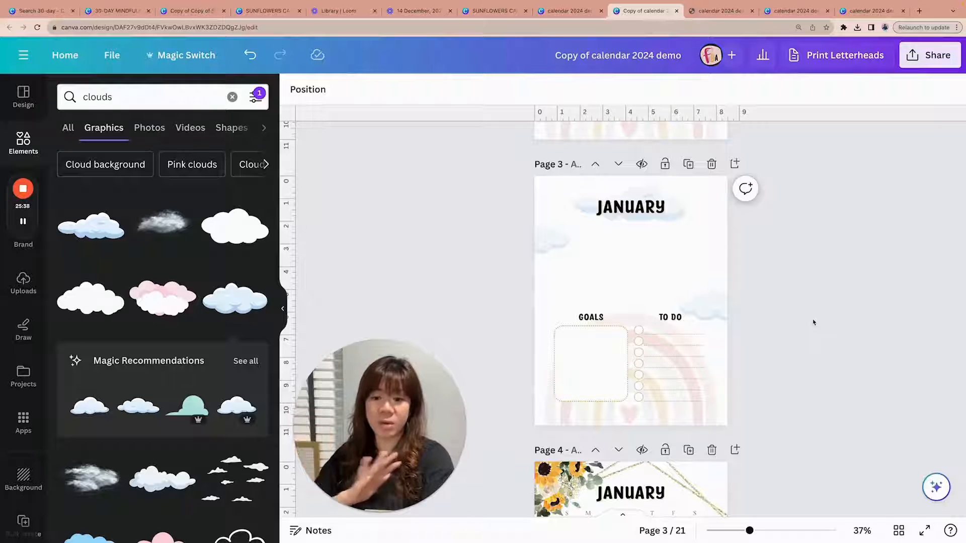
pyautogui.click(676, 422)
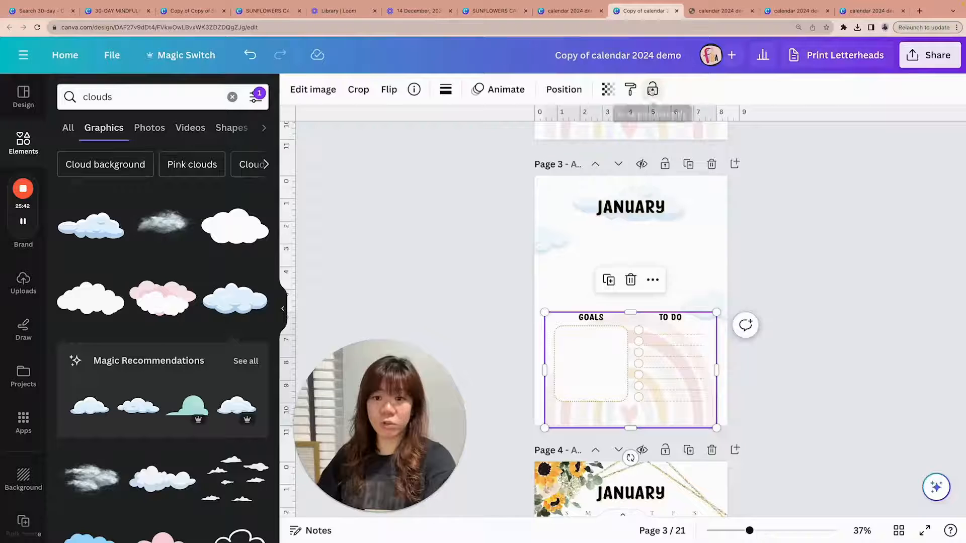
pyautogui.click(652, 89)
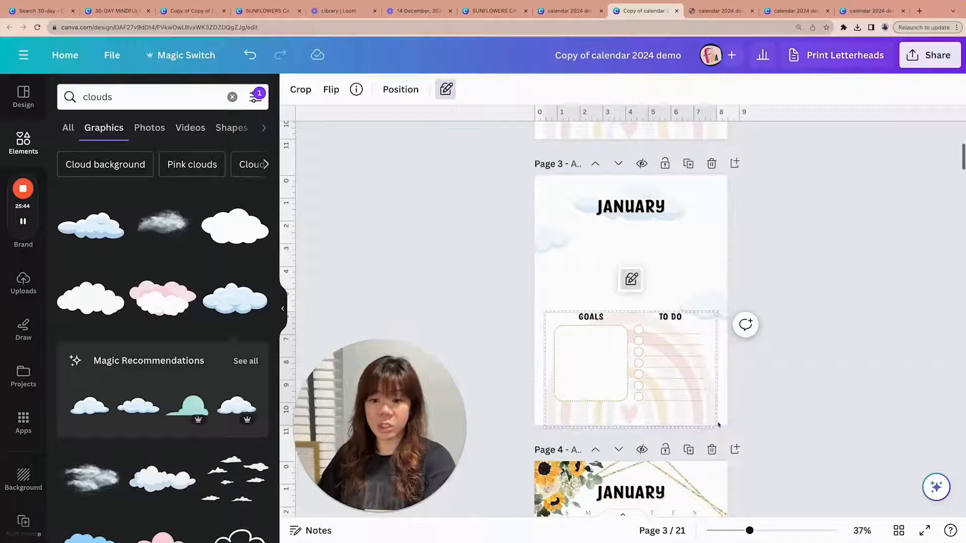
pyautogui.doubleClick(707, 419)
pyautogui.click(769, 398)
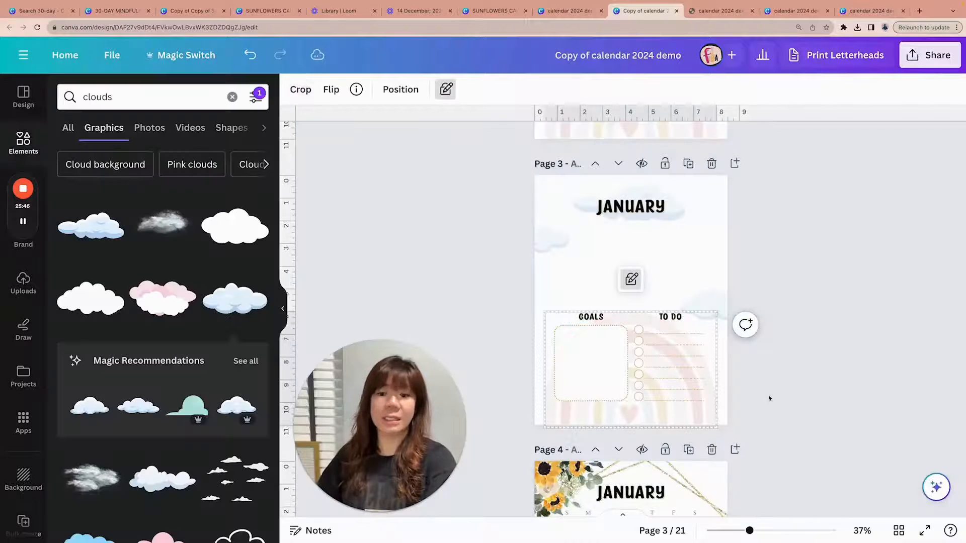
# Step: Delete the GOALS box, the TO DO list and their headings from page 3
pyautogui.click(772, 384)
pyautogui.click(645, 421)
pyautogui.click(503, 299)
pyautogui.moveTo(501, 299); pyautogui.dragTo(657, 402)
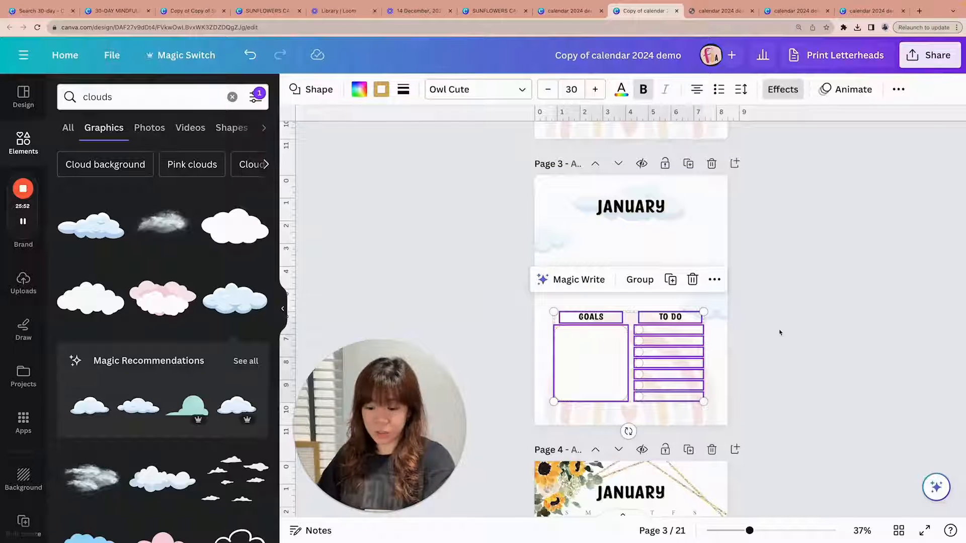
pyautogui.press('Delete')
# Step: Lock the cloud graphic behind the JANUARY title on page 3
pyautogui.moveTo(799, 333); pyautogui.dragTo(523, 211)
pyautogui.click(561, 90)
pyautogui.click(828, 222)
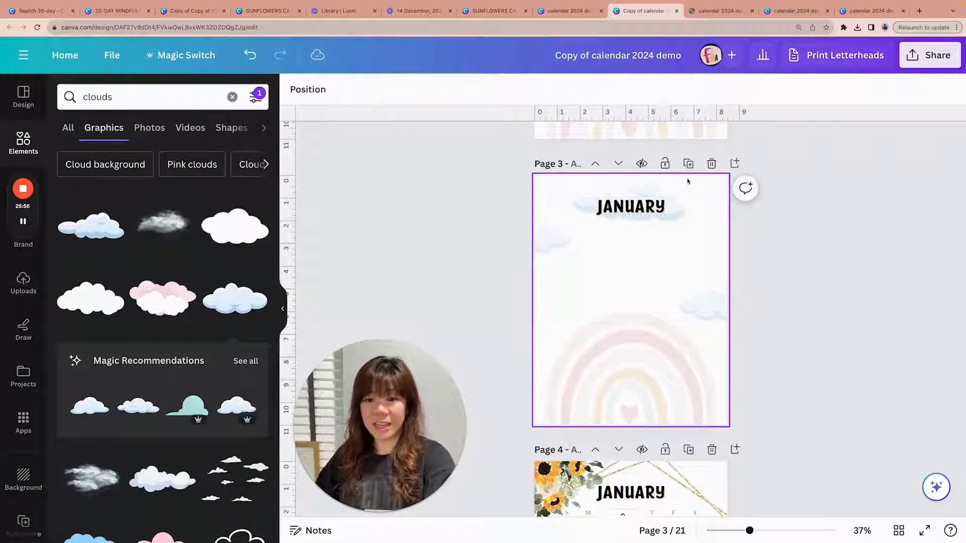
pyautogui.click(666, 192)
pyautogui.click(716, 90)
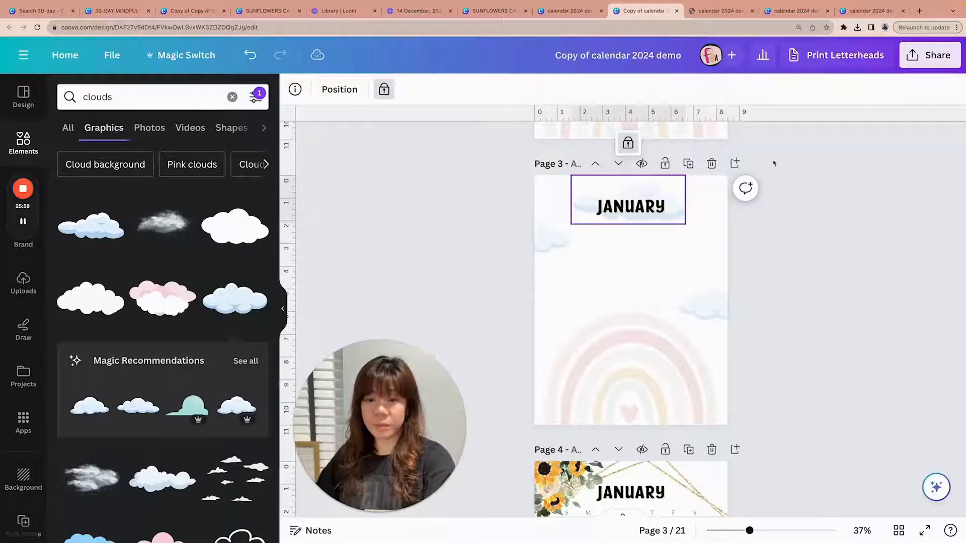
# Step: Delete the JANUARY title from page 3 and duplicate the bare rainbow-and-clouds page
pyautogui.click(631, 206)
pyautogui.press('Delete')
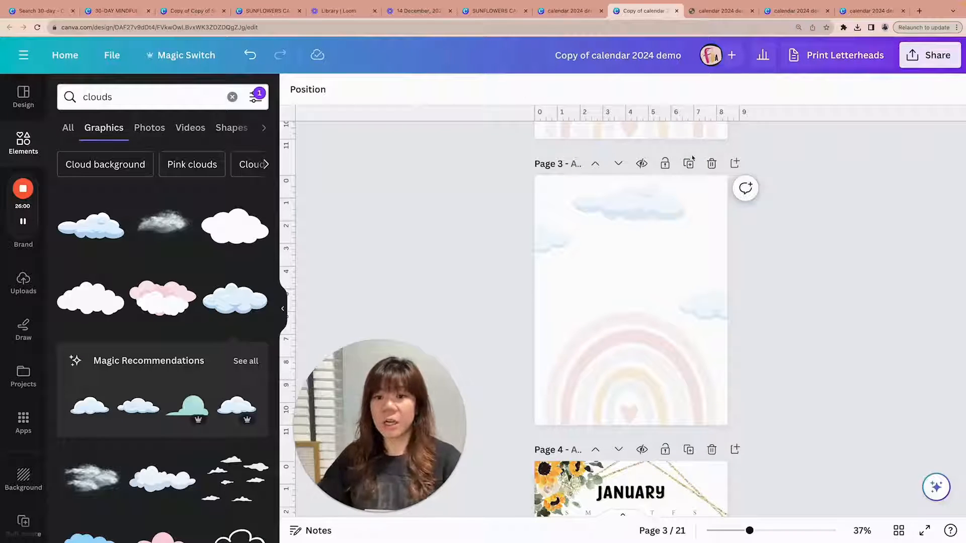
pyautogui.click(687, 163)
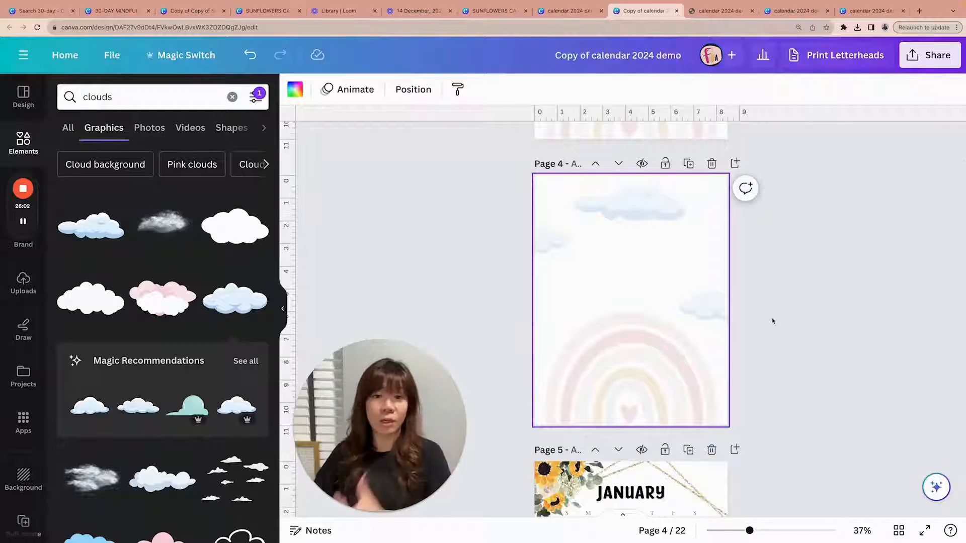
# Step: Delete the gold line frame and the sunflower corner from the January page 5 with the blank NOTES box
pyautogui.scroll(-5, 840, 363)
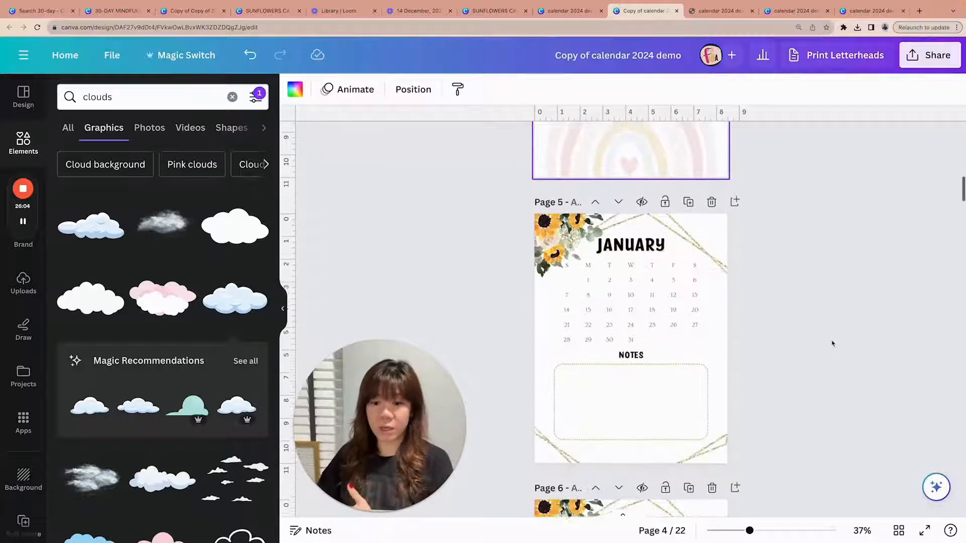
pyautogui.click(690, 238)
pyautogui.press('Delete')
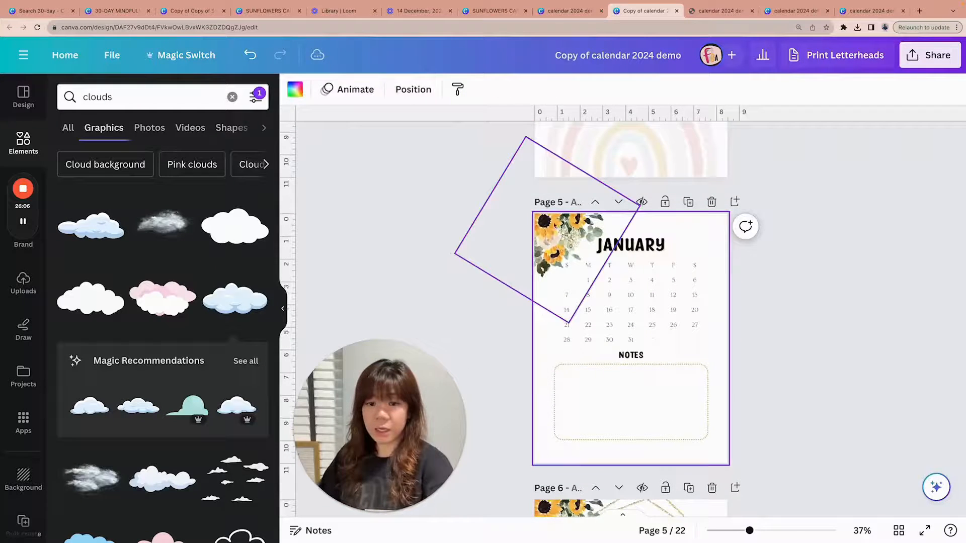
pyautogui.click(555, 228)
pyautogui.press('Delete')
pyautogui.moveTo(667, 440); pyautogui.dragTo(512, 233)
pyautogui.click(758, 402)
pyautogui.moveTo(768, 464); pyautogui.dragTo(520, 243)
pyautogui.scroll(1, 524, 244)
pyautogui.click(713, 241)
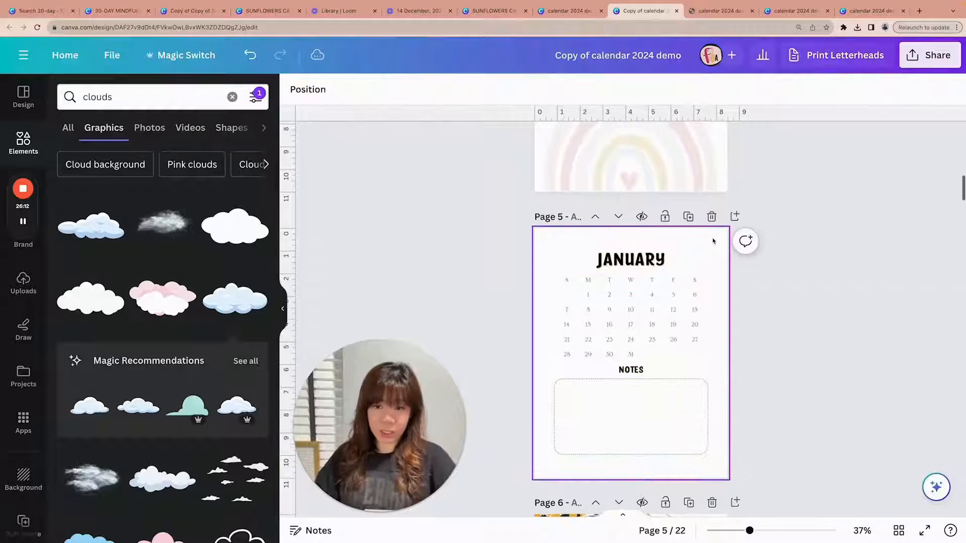
# Step: Copy the title, date grid and NOTES box from page 5 onto the bare rainbow page 3
pyautogui.scroll(-1, 713, 241)
pyautogui.hotkey('ctrl', 'a')
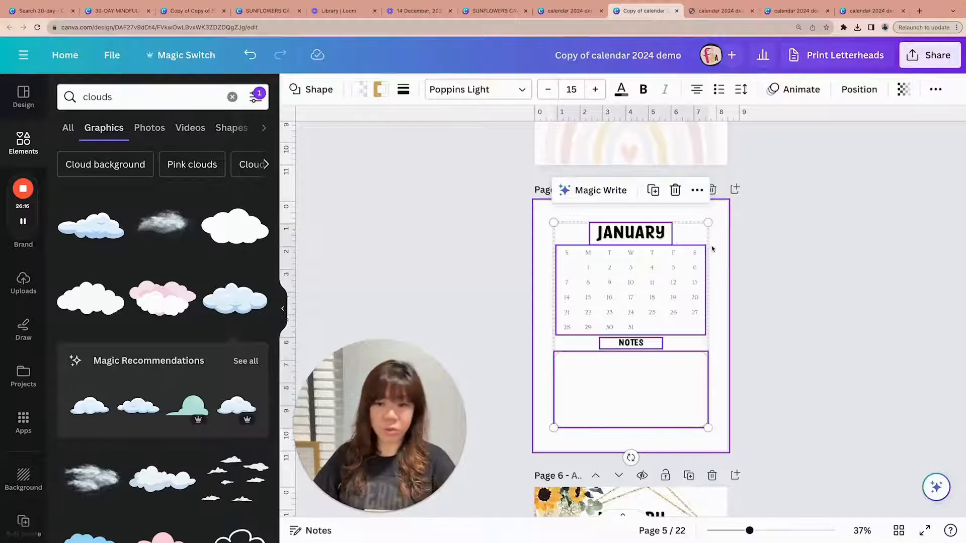
pyautogui.scroll(10, 712, 241)
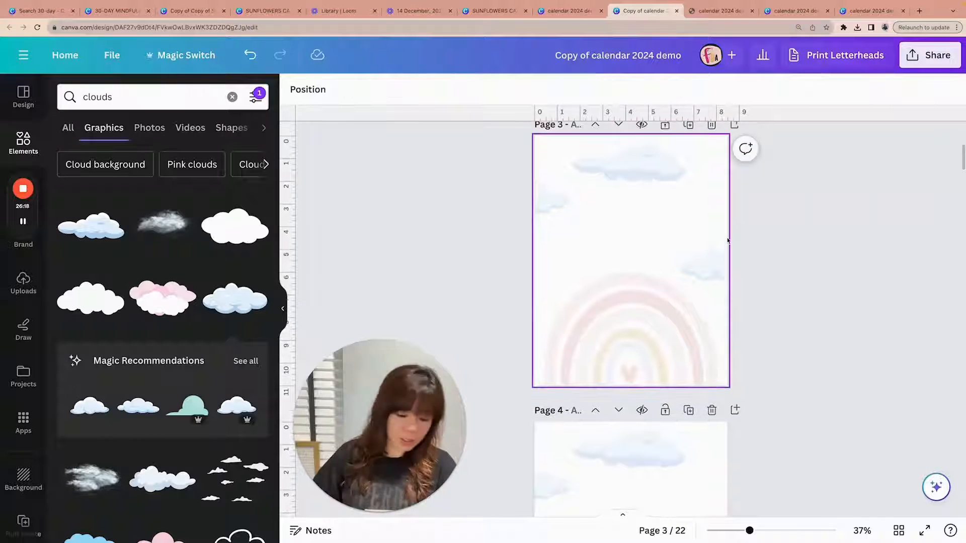
pyautogui.hotkey('ctrl', 'v')
pyautogui.click(808, 281)
# Step: Duplicate the bare rainbow page 4 and delete the leftover plain January page with the blank NOTES box
pyautogui.scroll(-6, 808, 280)
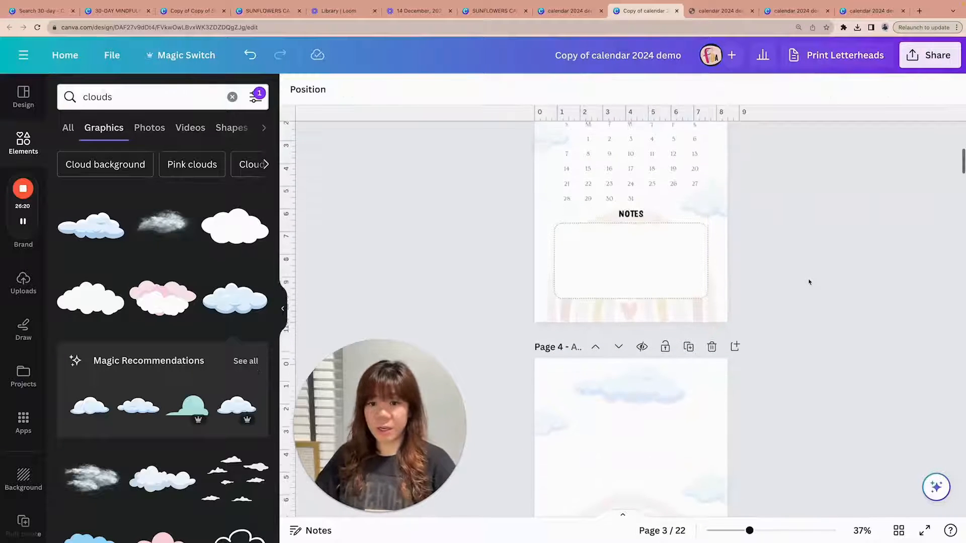
pyautogui.scroll(-2, 687, 251)
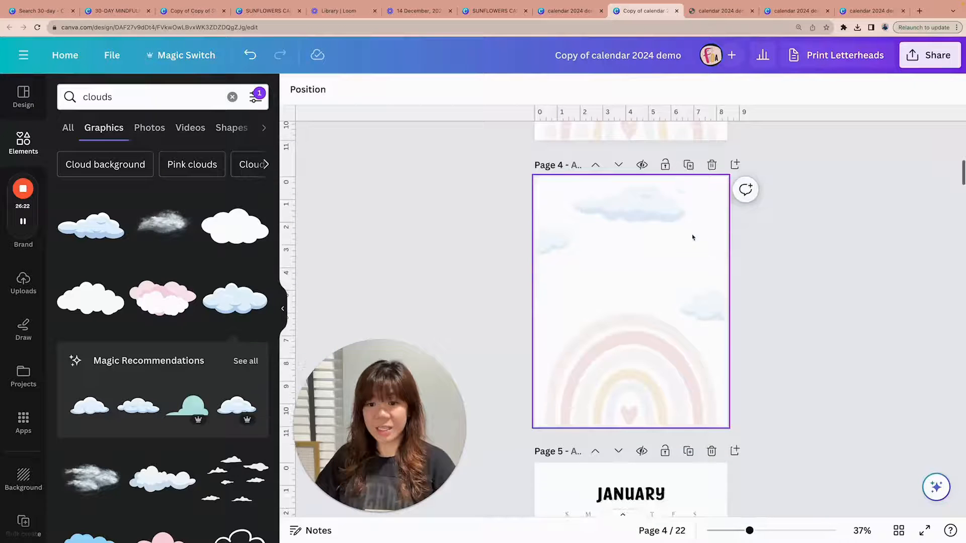
pyautogui.click(689, 165)
pyautogui.scroll(-5, 750, 211)
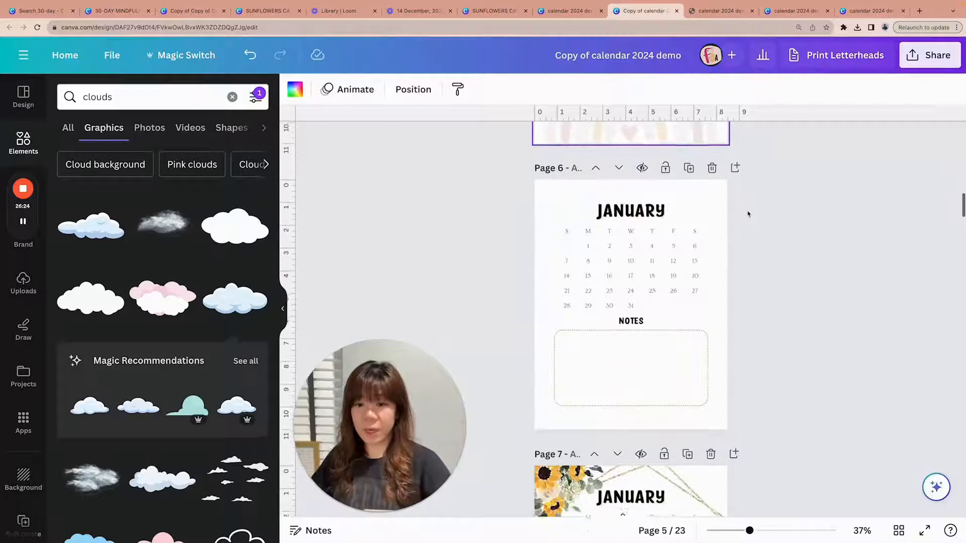
pyautogui.click(711, 149)
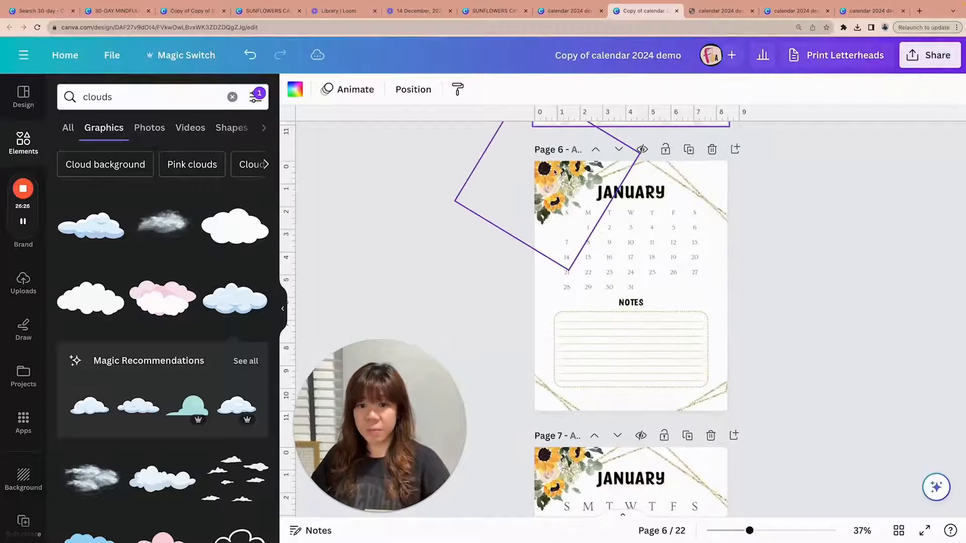
# Step: Remove the sunflowers and gold frame from the lined-NOTES January page 6 and copy its content onto rainbow page 4
pyautogui.press('Delete')
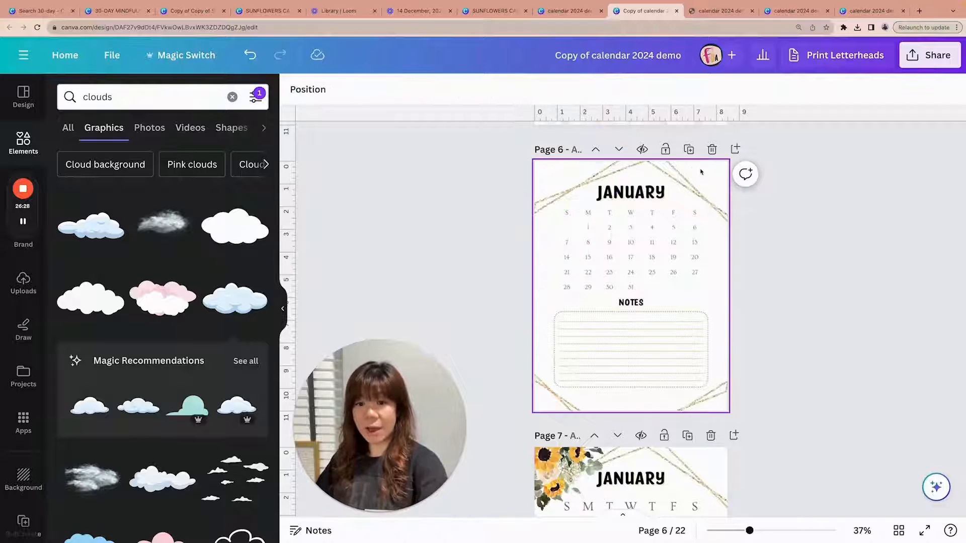
pyautogui.press('Delete')
pyautogui.moveTo(731, 414); pyautogui.dragTo(536, 162)
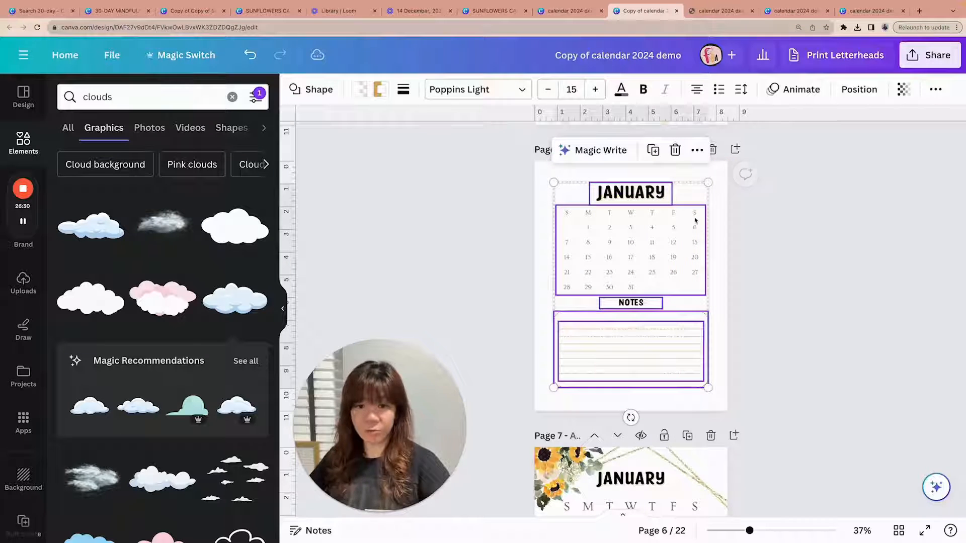
pyautogui.scroll(10, 757, 256)
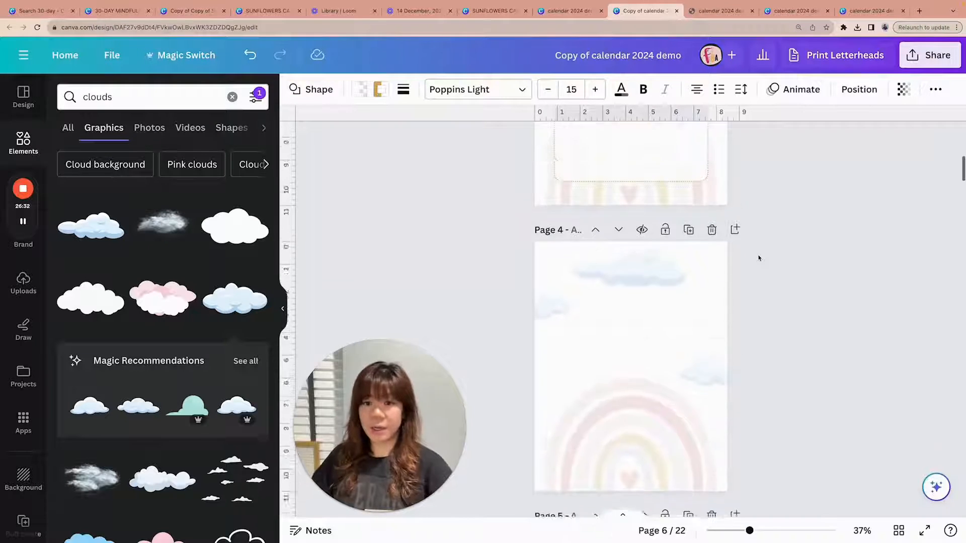
pyautogui.click(606, 274)
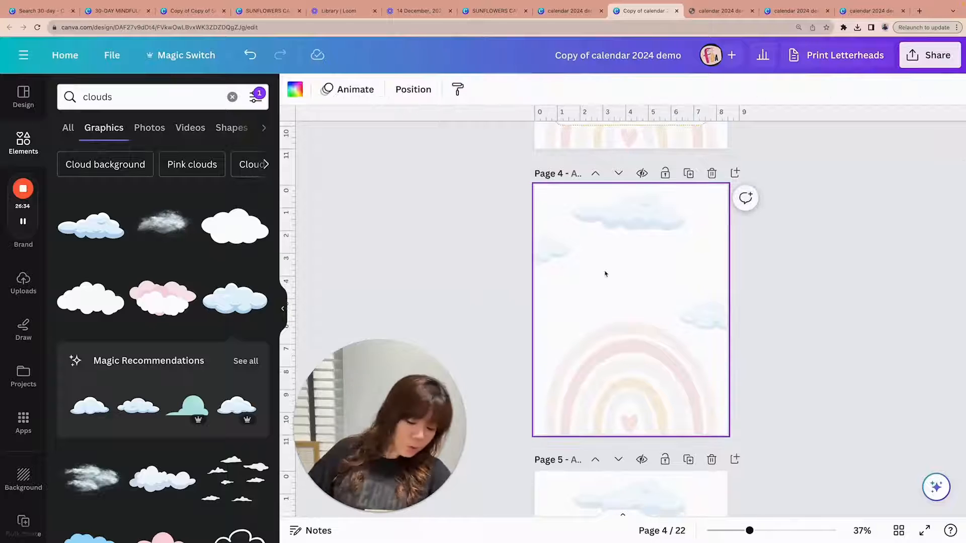
pyautogui.hotkey('ctrl', 'v')
# Step: Duplicate the bare rainbow page 5 and delete the leftover plain January page with the lined NOTES box
pyautogui.scroll(-7, 798, 295)
pyautogui.scroll(2, 798, 294)
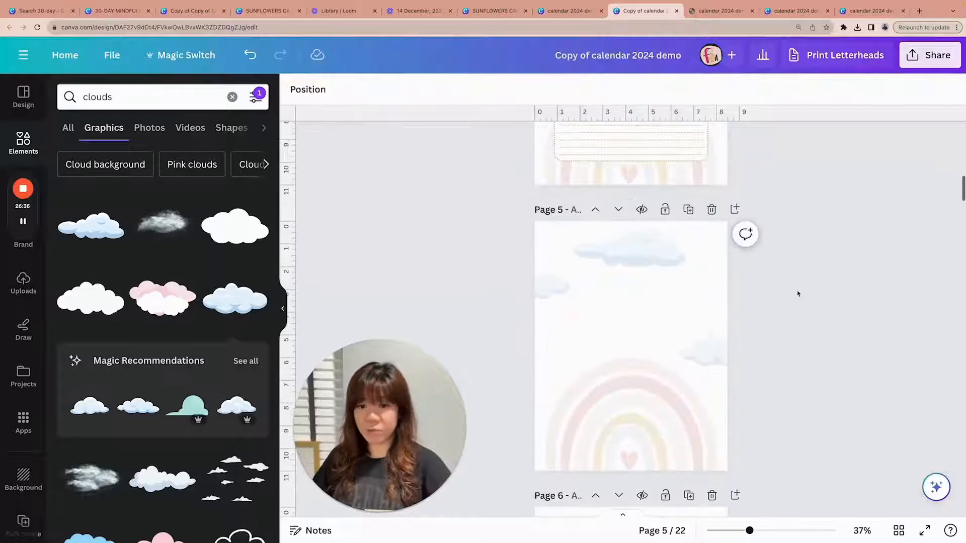
pyautogui.click(688, 210)
pyautogui.scroll(-5, 769, 268)
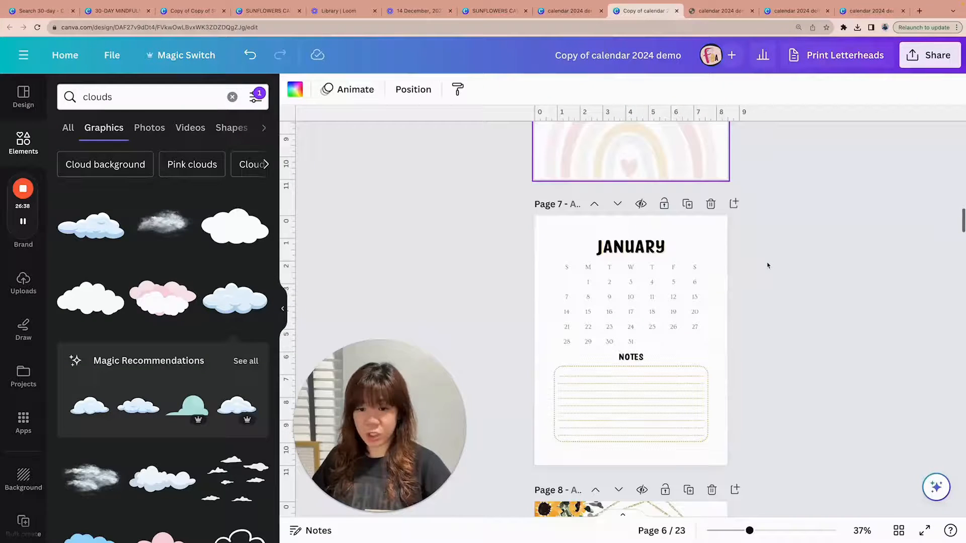
pyautogui.click(710, 203)
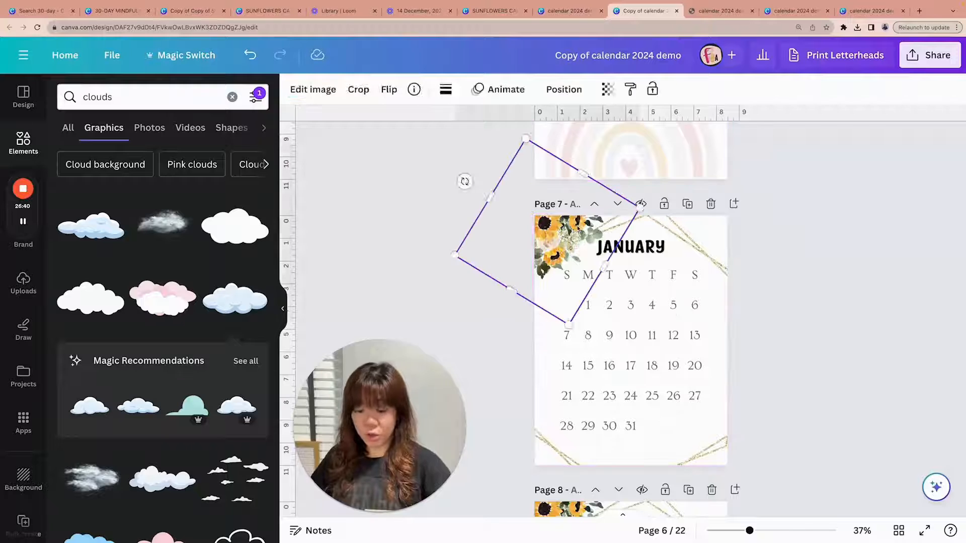
# Step: Remove the sunflower decorations from the large-grid January page 7 and copy its title and calendar onto rainbow page 5
pyautogui.click(599, 228)
pyautogui.press('Delete')
pyautogui.moveTo(792, 459); pyautogui.dragTo(508, 239)
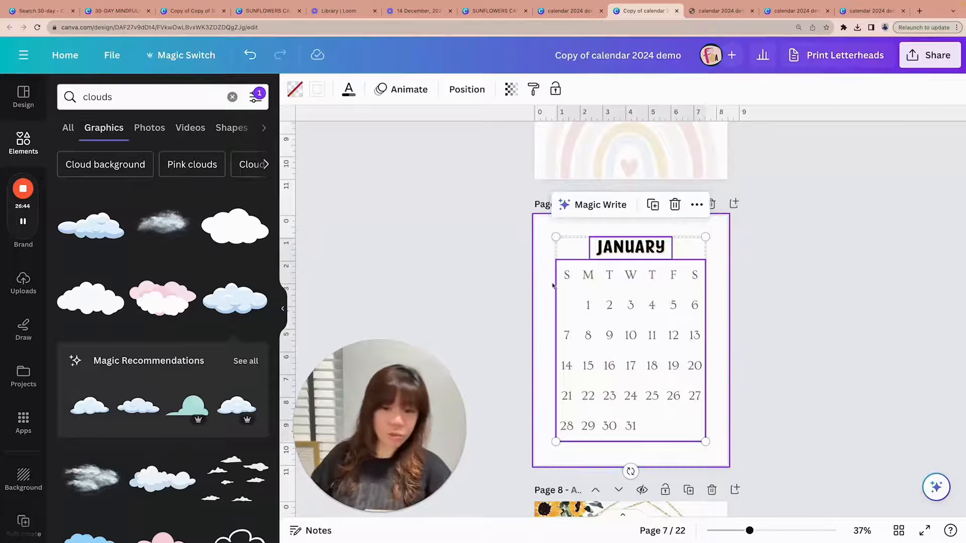
pyautogui.scroll(10, 554, 284)
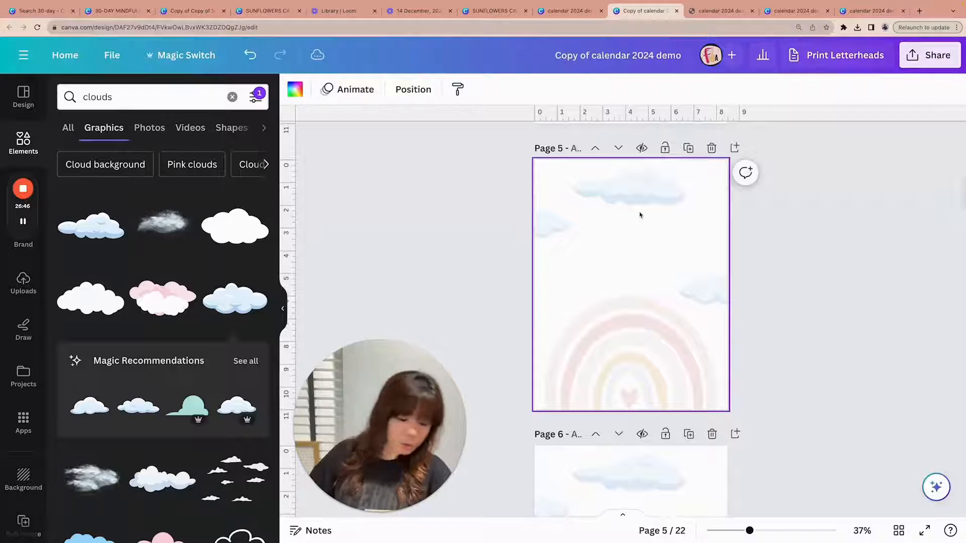
pyautogui.hotkey('ctrl', 'v')
# Step: Duplicate the bare rainbow page 6 and delete the leftover plain January page with the large unshaded grid
pyautogui.click(847, 350)
pyautogui.scroll(-3, 859, 333)
pyautogui.click(688, 285)
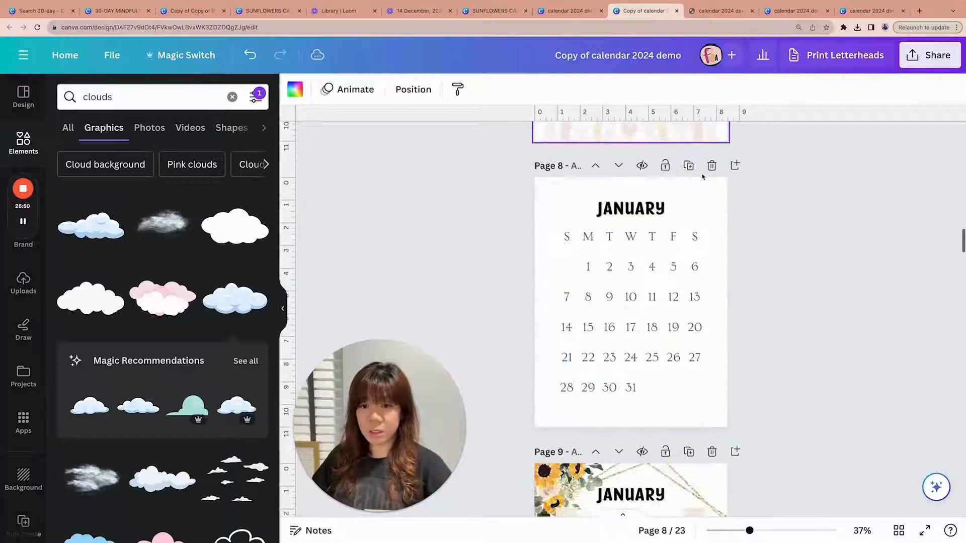
pyautogui.click(713, 195)
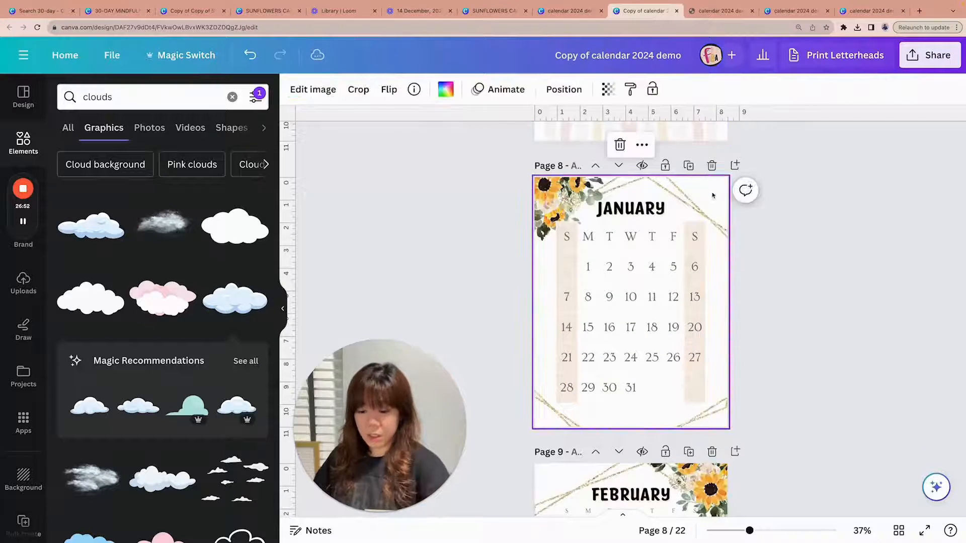
# Step: Delete the gold line frame and sunflowers from the January page 8 with shaded weekend columns
pyautogui.press('Delete')
pyautogui.click(560, 201)
pyautogui.press('Delete')
# Step: Copy the title and shaded-weekend calendar from page 8 onto the bare rainbow page 6
pyautogui.moveTo(793, 427); pyautogui.dragTo(509, 174)
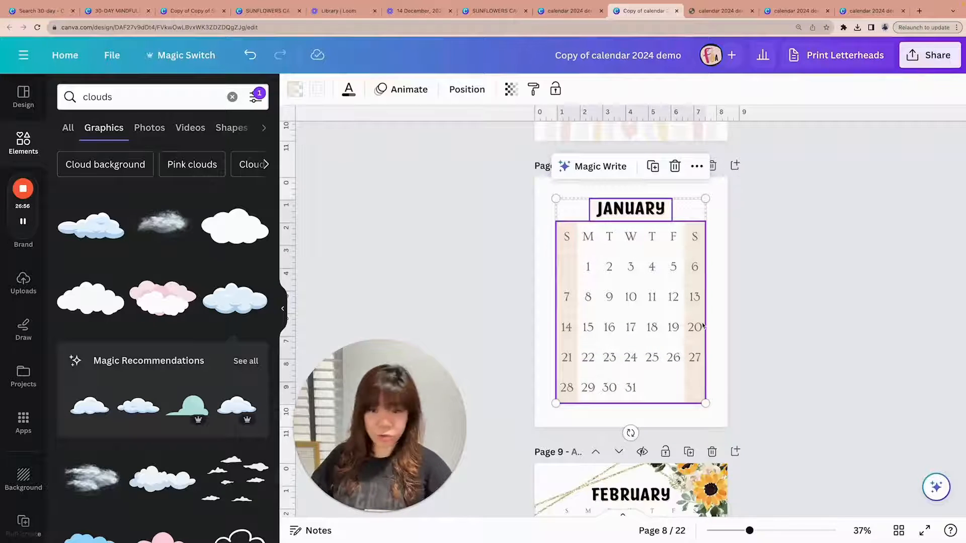
pyautogui.scroll(10, 704, 324)
pyautogui.click(664, 226)
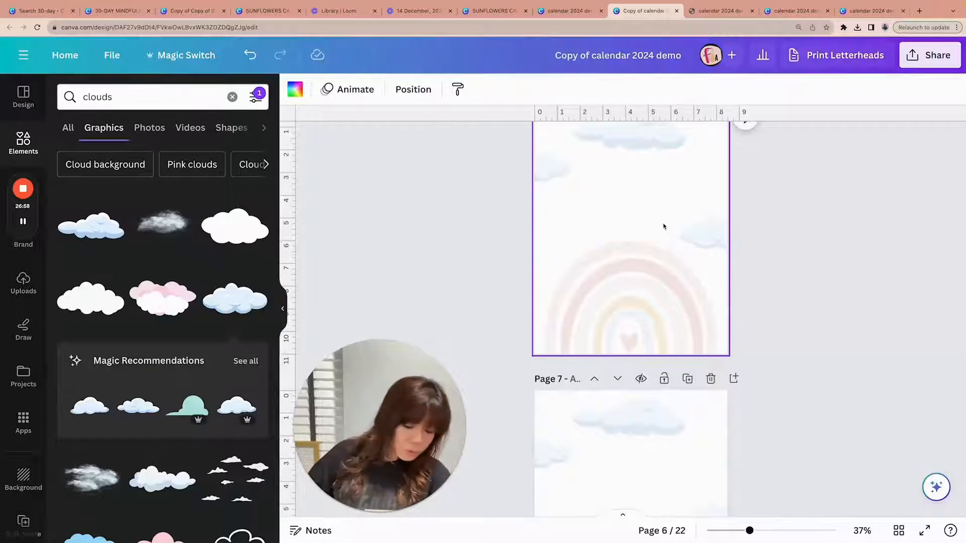
pyautogui.hotkey('ctrl', 'v')
pyautogui.click(834, 281)
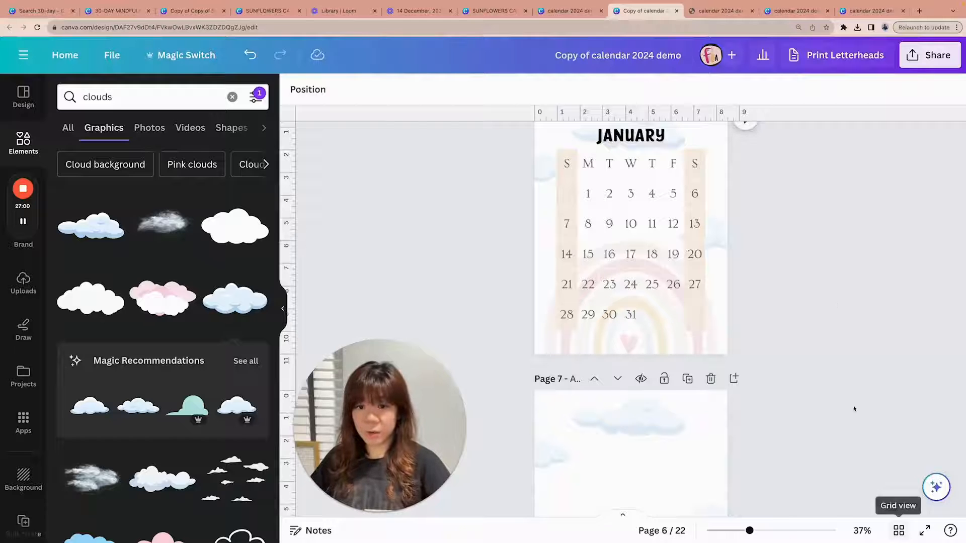
# Step: Inspect the shaded weekend column of page 6's calendar table up close, selecting its Saturday heading cell
pyautogui.scroll(2, 867, 493)
pyautogui.moveTo(750, 531); pyautogui.dragTo(763, 531)
pyautogui.click(739, 155)
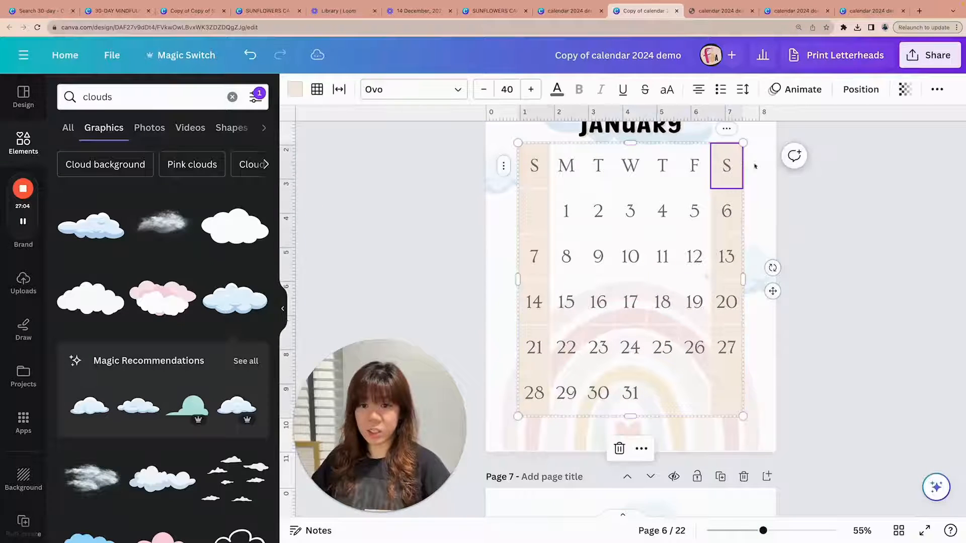
pyautogui.click(878, 227)
pyautogui.moveTo(764, 531); pyautogui.dragTo(755, 532)
# Step: Open the page overview and review the rainbow January layouts on pages 2 to 6
pyautogui.click(898, 531)
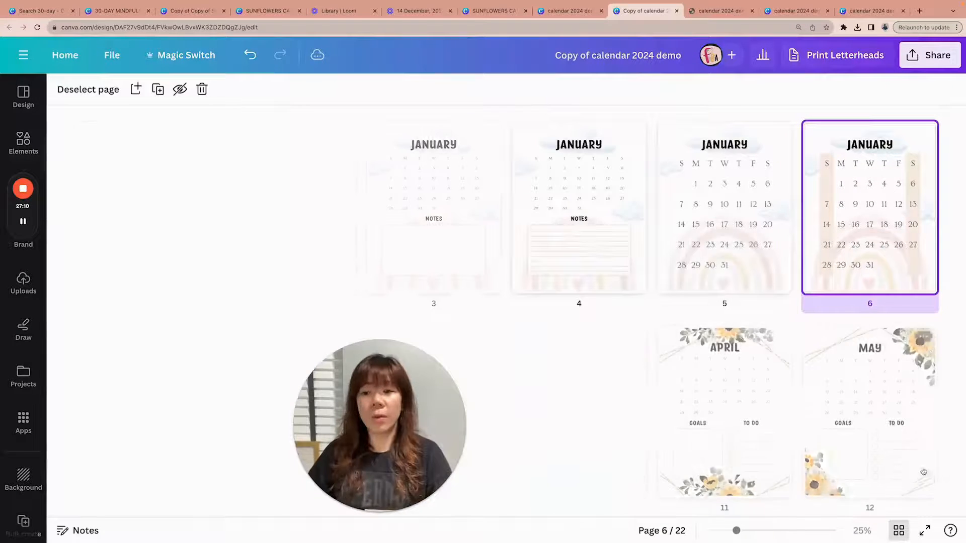
pyautogui.moveTo(324, 373); pyautogui.dragTo(72, 376)
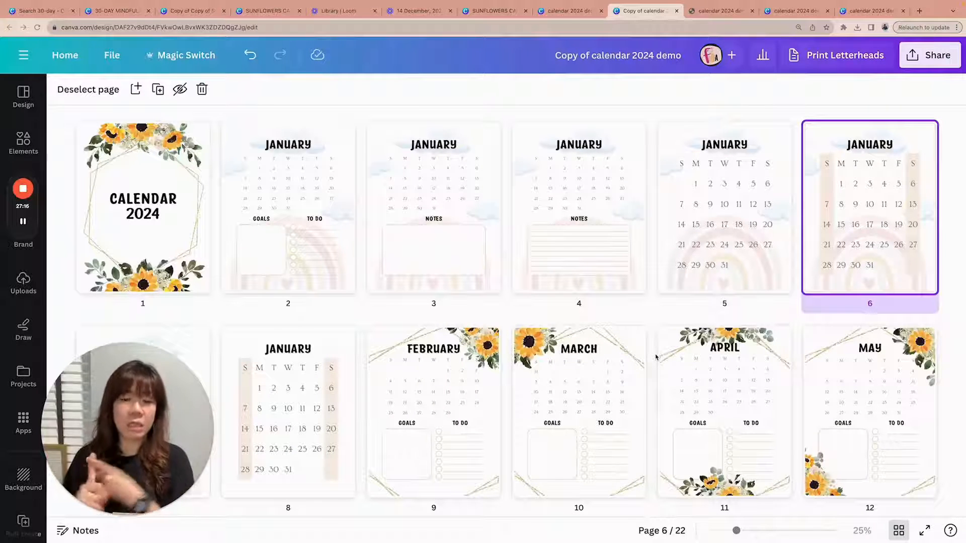
pyautogui.scroll(-1, 655, 357)
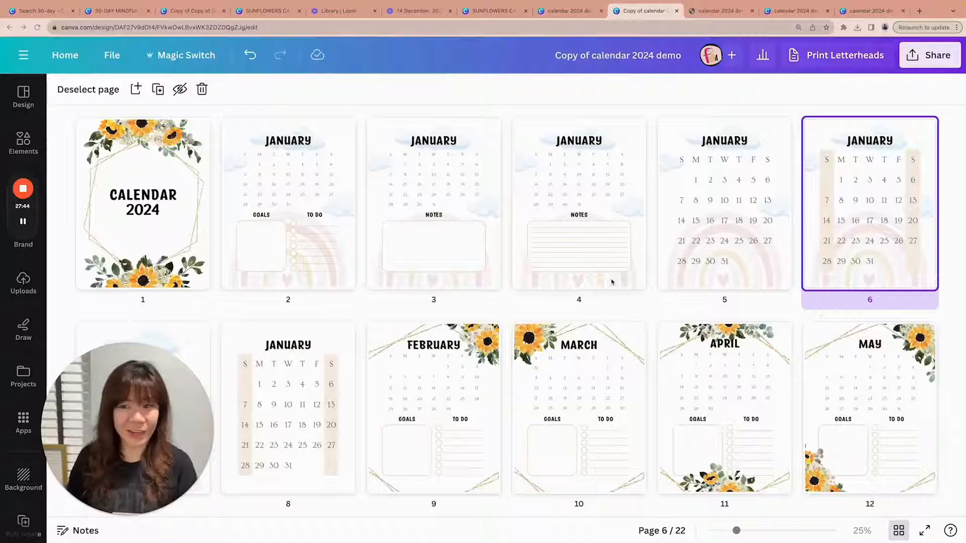
pyautogui.scroll(1, 549, 154)
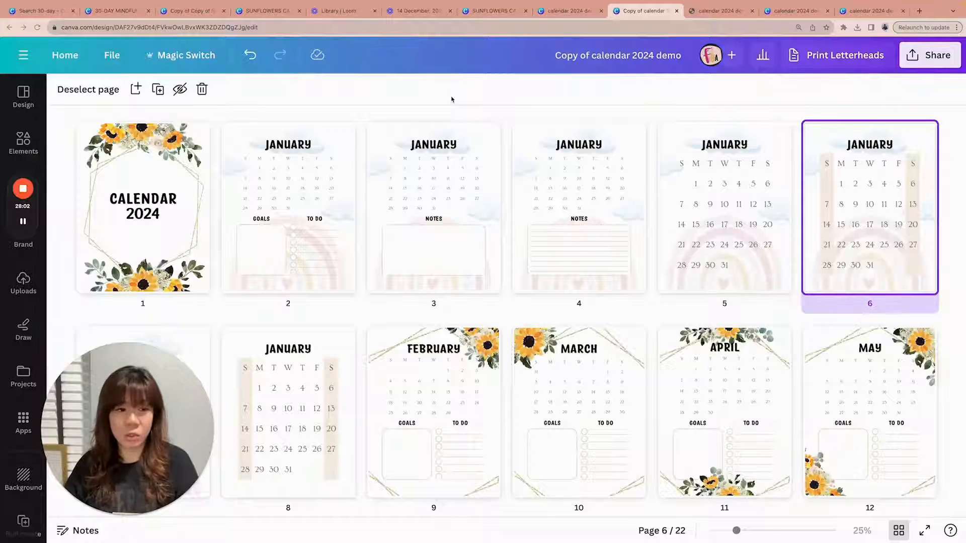
# Step: Switch to the 30-DAY MINDFULNESS JOURNAL design and look over its first pages, including the commercial use notices
pyautogui.click(112, 10)
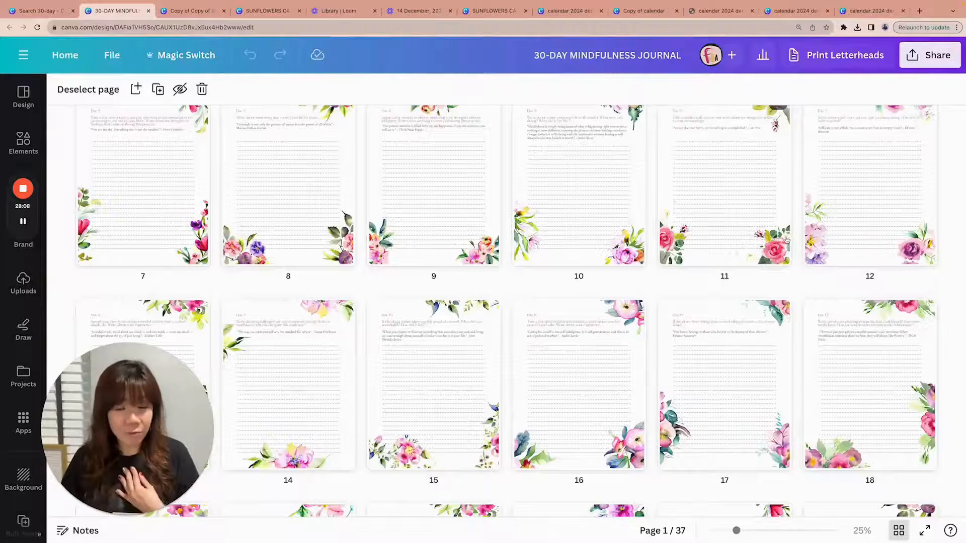
pyautogui.scroll(5, 787, 240)
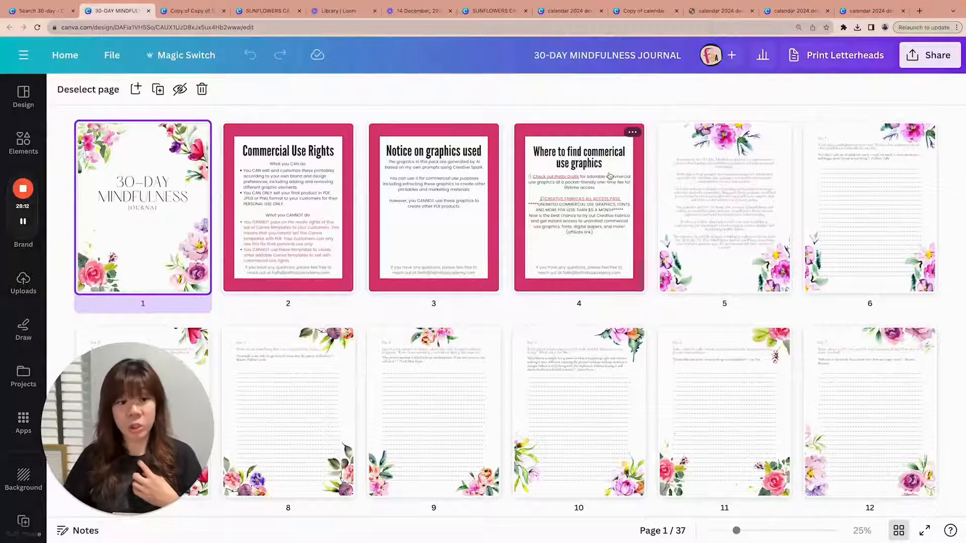
# Step: Look through all the pages of the 30-DAY MINDFULNESS JOURNAL design, from the notices to the closing page
pyautogui.scroll(-1, 725, 187)
pyautogui.scroll(1, 726, 187)
pyautogui.scroll(-1, 726, 187)
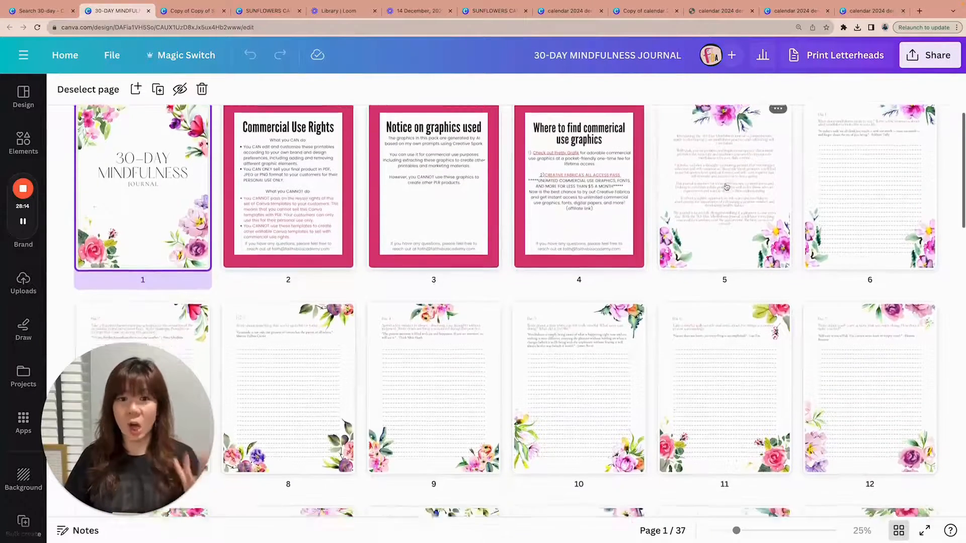
pyautogui.scroll(1, 726, 187)
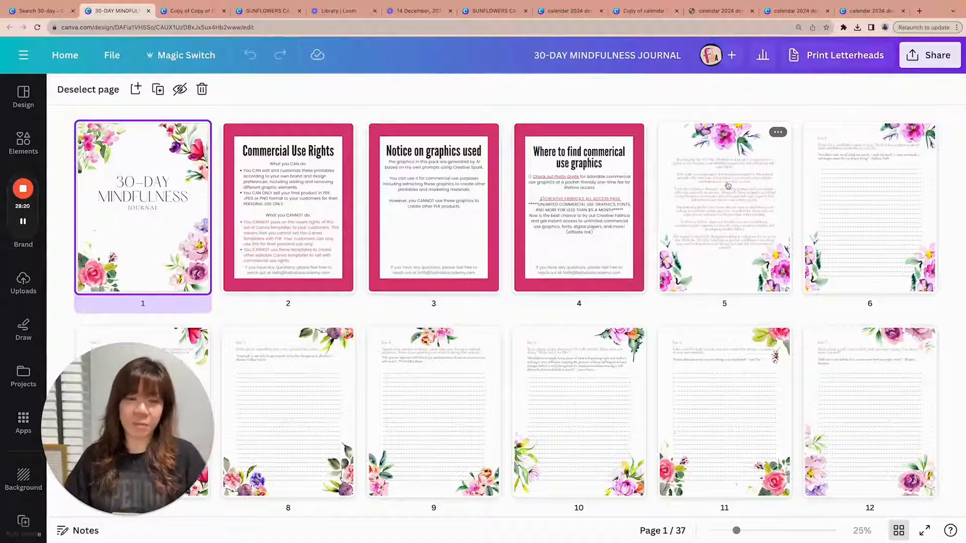
pyautogui.scroll(-10, 727, 185)
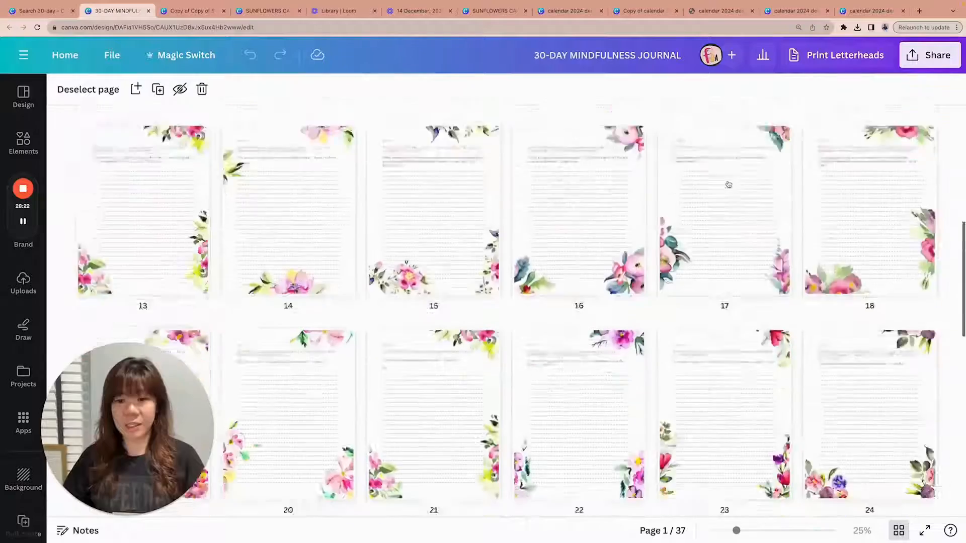
pyautogui.scroll(-10, 727, 184)
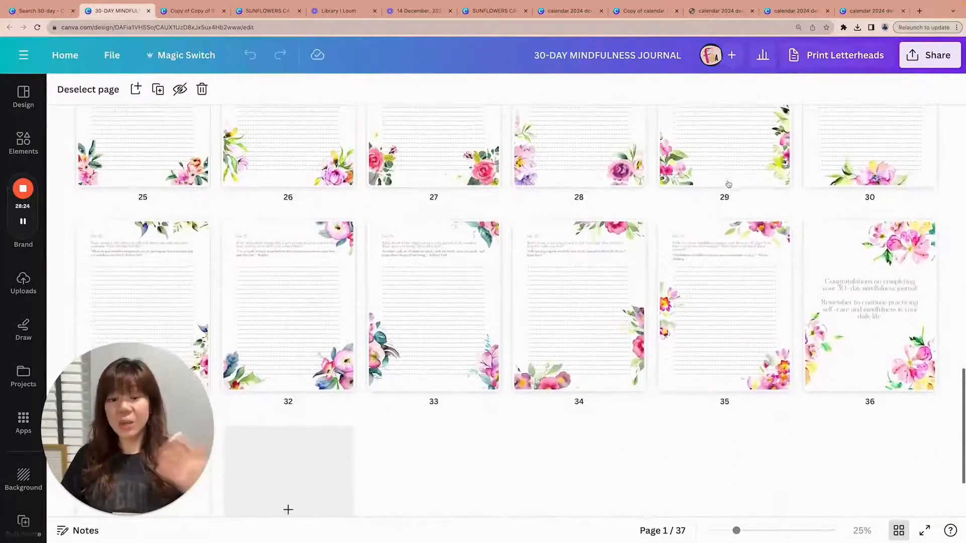
pyautogui.scroll(20, 727, 184)
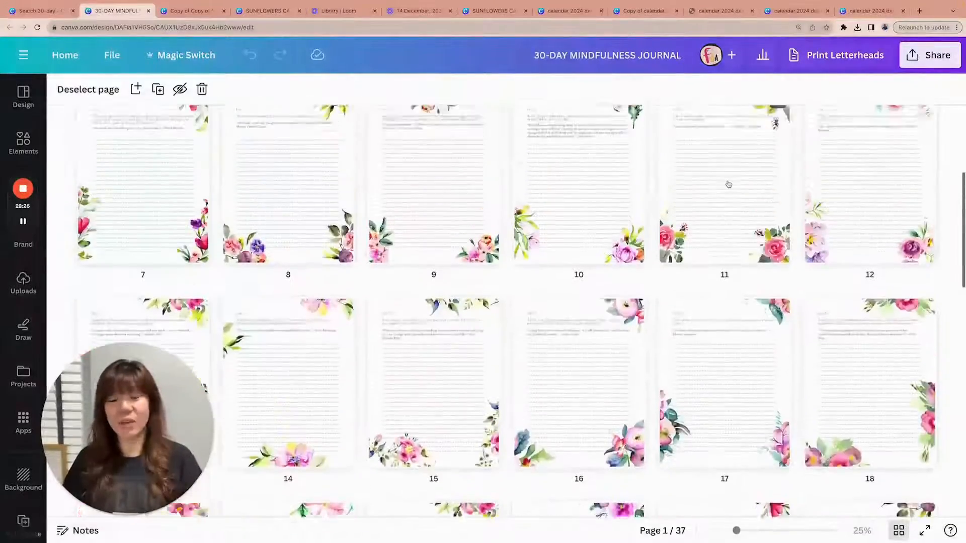
# Step: Make a copy of the journal design and delete the commercial-use notice pages 2 to 4 from the copy
pyautogui.click(113, 54)
pyautogui.click(199, 318)
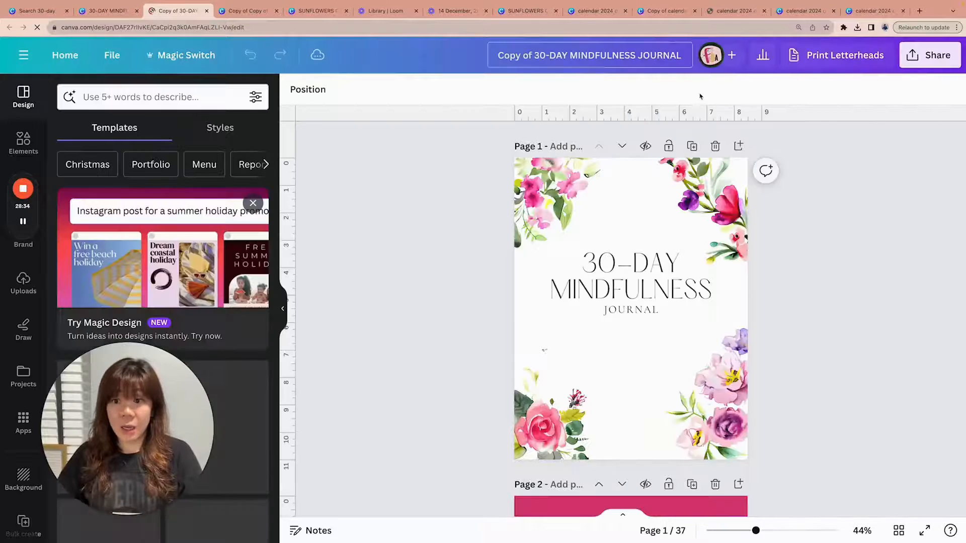
pyautogui.scroll(-7, 823, 227)
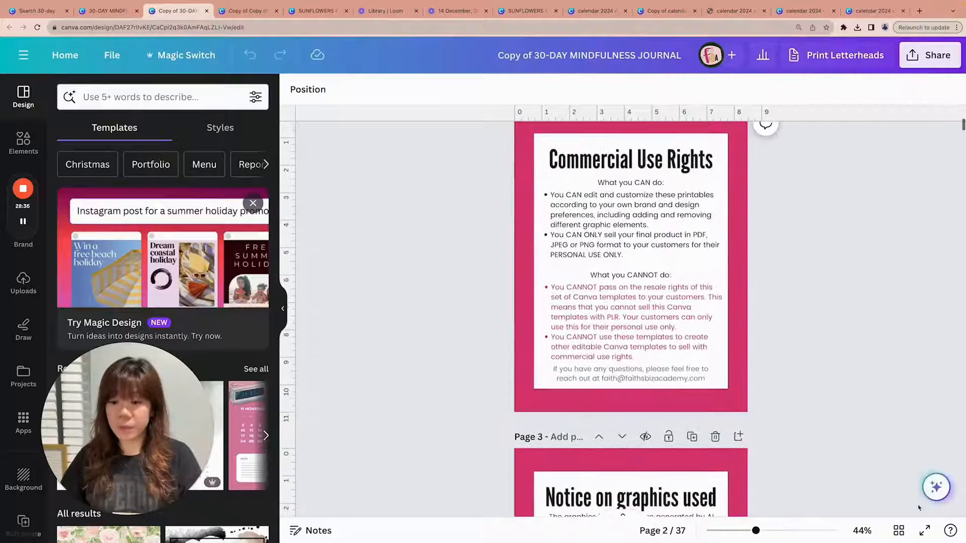
pyautogui.click(898, 530)
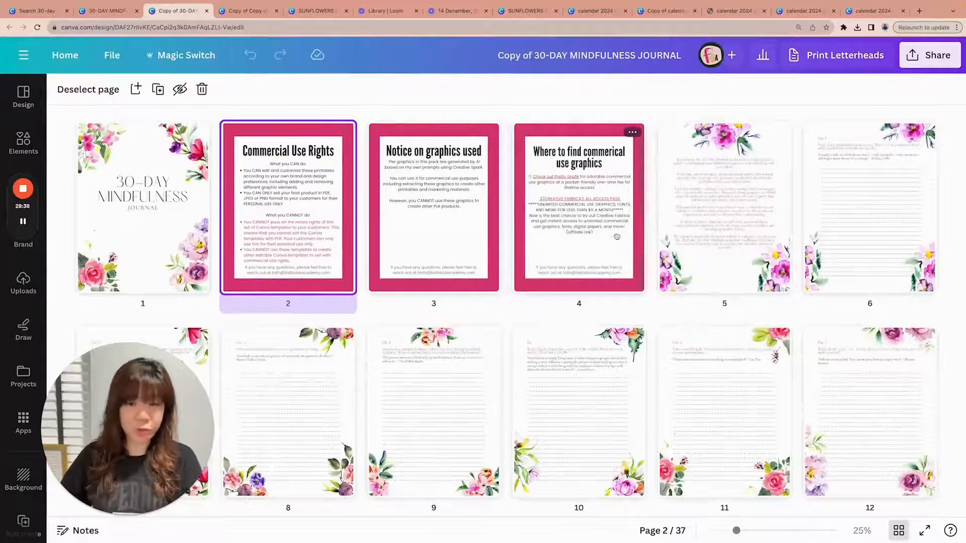
pyautogui.keyDown('shift'); pyautogui.click(638, 218); pyautogui.keyUp('shift')
pyautogui.press('Delete')
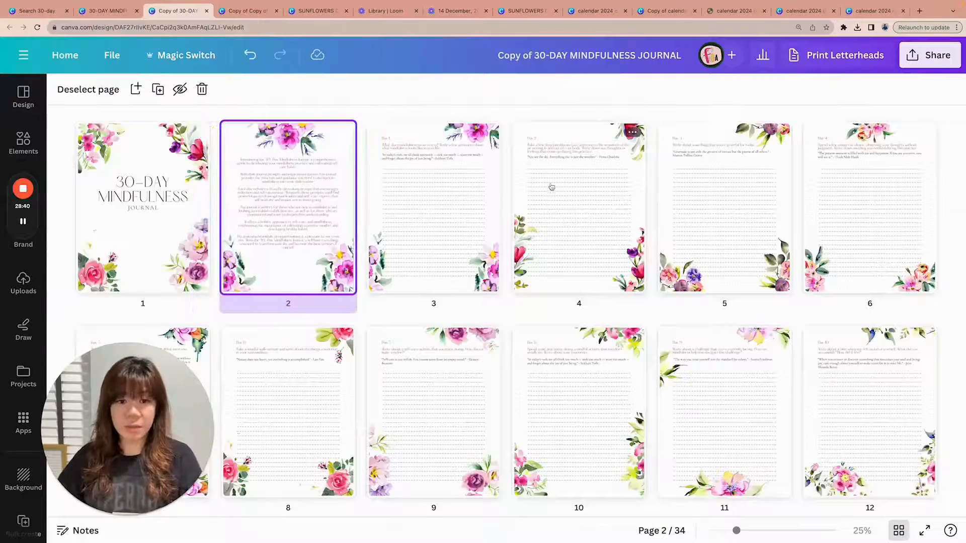
# Step: Duplicate the floral cover page and remove the 30-DAY MINDFULNESS and JOURNAL texts from the duplicate on page 2
pyautogui.moveTo(497, 173)
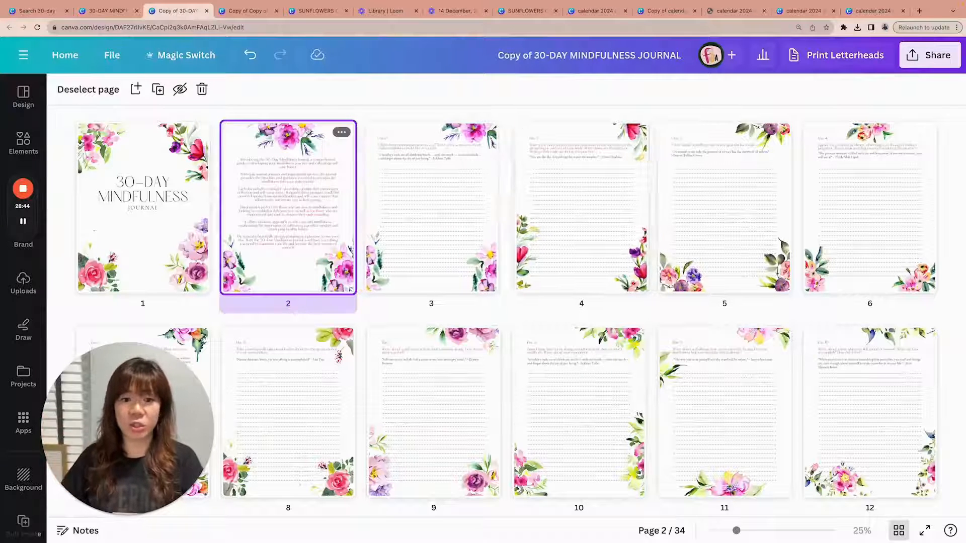
pyautogui.moveTo(210, 192)
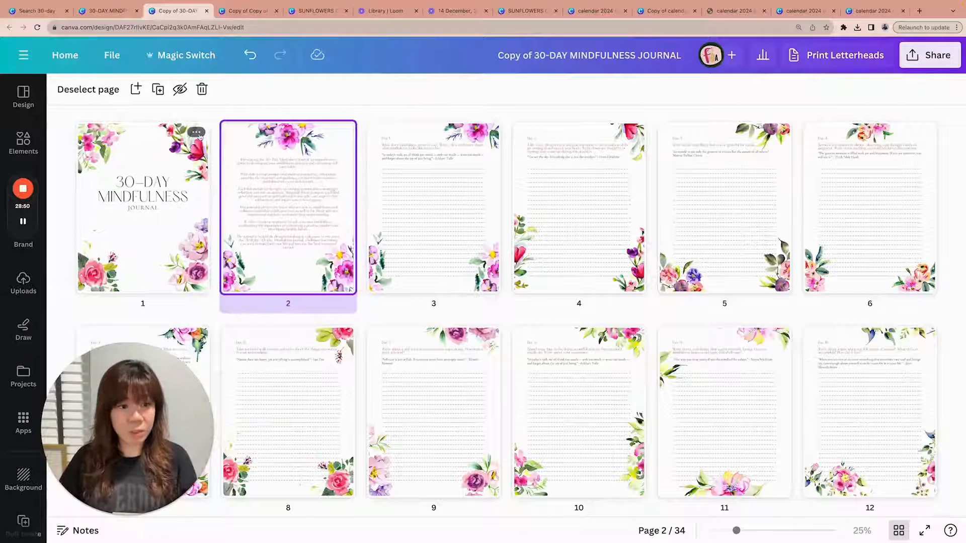
pyautogui.click(194, 133)
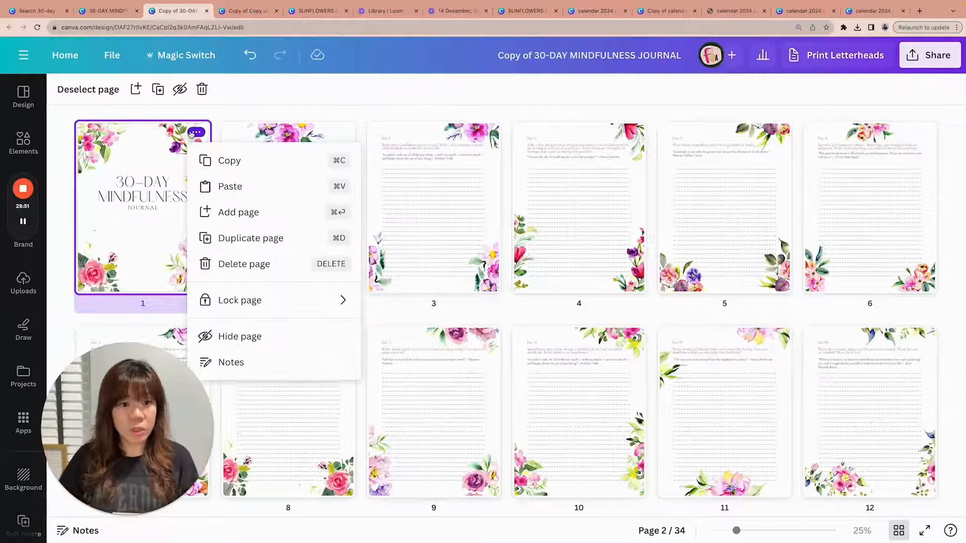
pyautogui.click(243, 238)
pyautogui.doubleClick(285, 183)
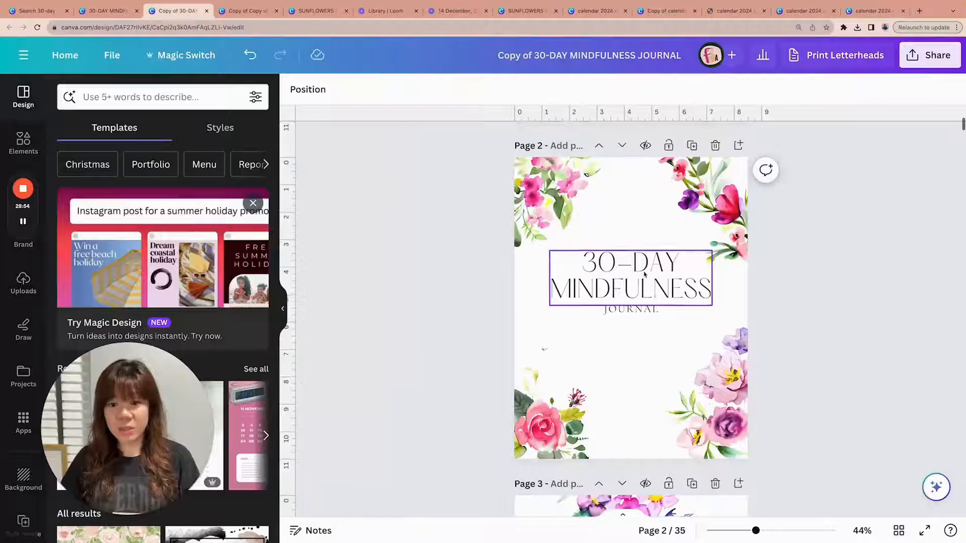
pyautogui.click(633, 289)
pyautogui.press('Delete')
pyautogui.press('Delete')
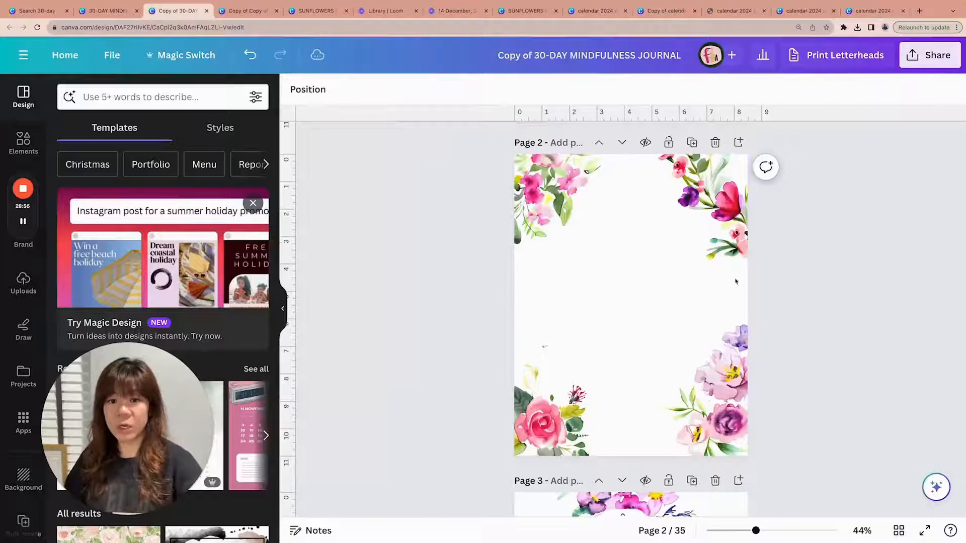
# Step: Copy the JANUARY title and calendar table from page 9 of the sunflower calendar onto the journal copy's bare floral page 2
pyautogui.click(282, 11)
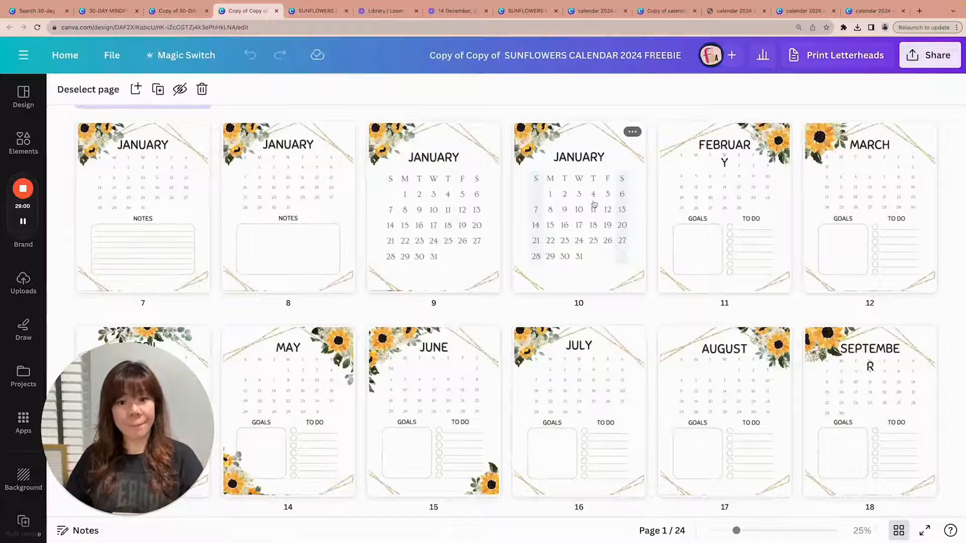
pyautogui.doubleClick(467, 203)
pyautogui.moveTo(776, 302); pyautogui.dragTo(640, 229)
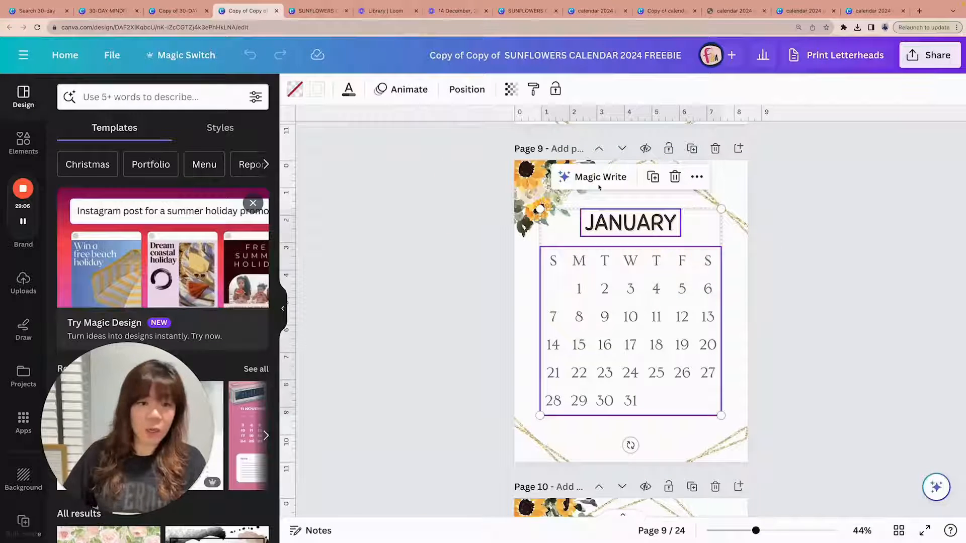
pyautogui.hotkey('ctrl', 'shift', 'Tab')
pyautogui.click(665, 291)
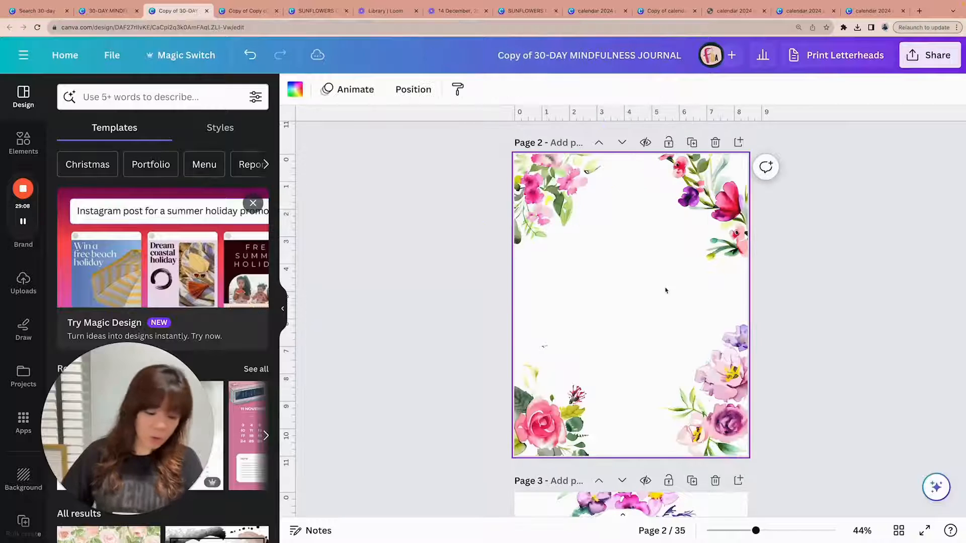
# Step: Check the font of the cover title on page 1 and apply Hatton Light to the JANUARY heading on page 2
pyautogui.scroll(5, 850, 297)
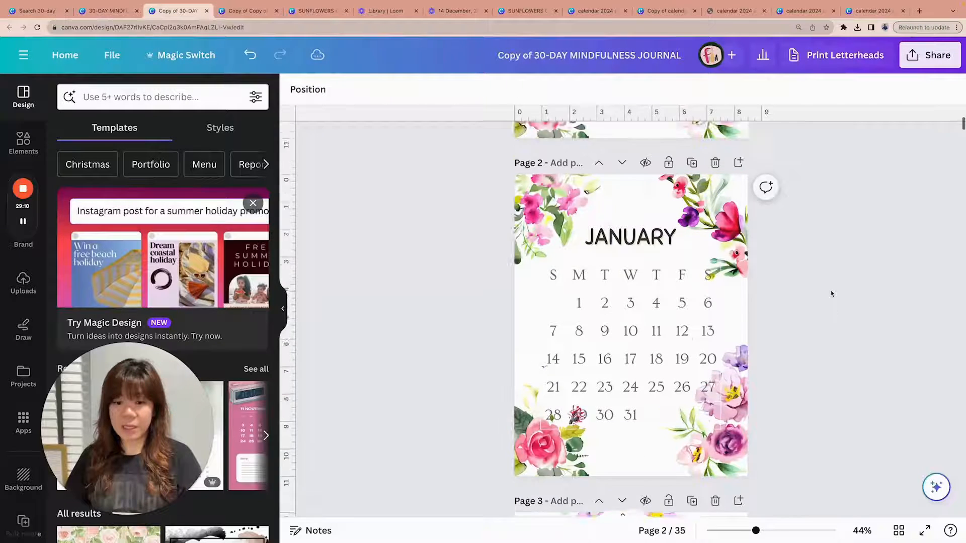
pyautogui.scroll(3, 831, 293)
pyautogui.click(670, 276)
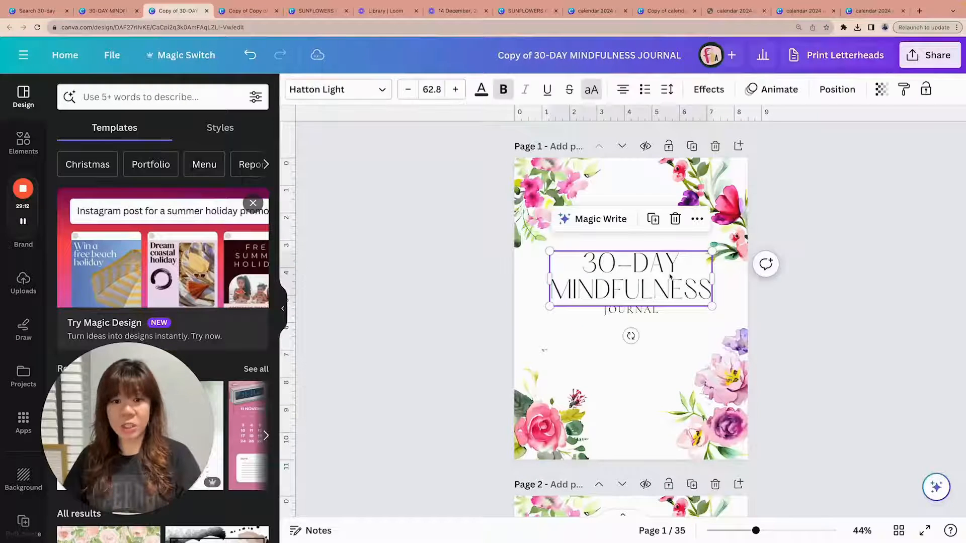
pyautogui.scroll(-6, 632, 258)
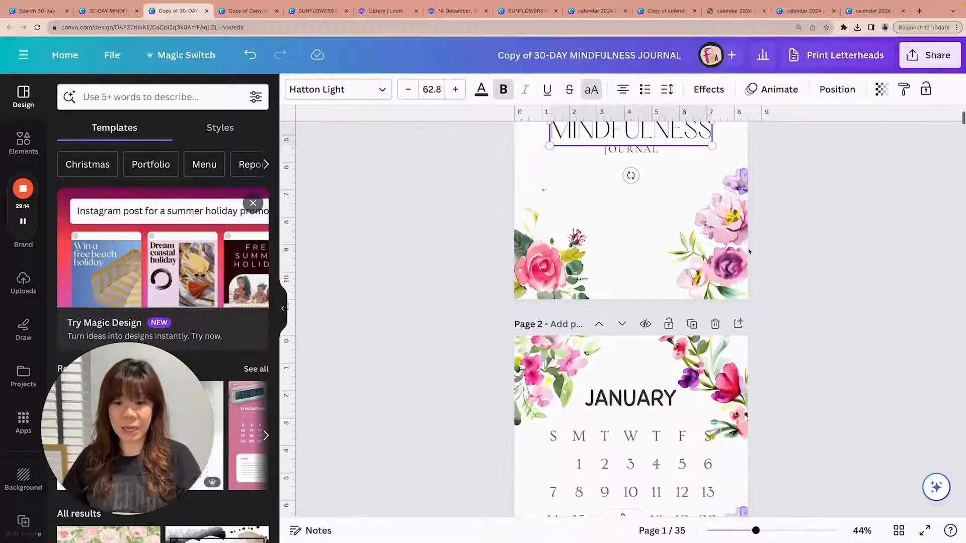
pyautogui.click(632, 258)
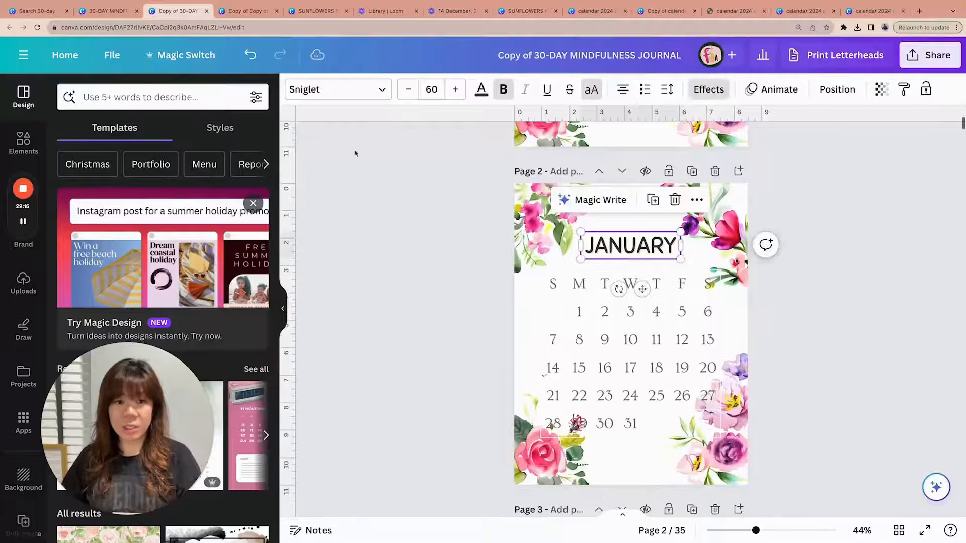
pyautogui.click(337, 89)
pyautogui.moveTo(154, 375); pyautogui.dragTo(442, 282)
pyautogui.scroll(-2, 147, 295)
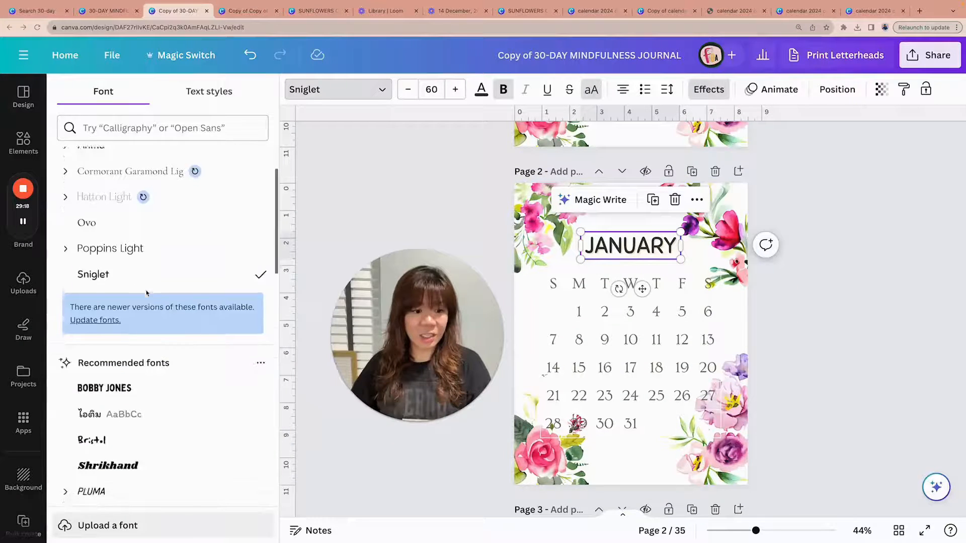
pyautogui.scroll(2, 147, 241)
pyautogui.scroll(-1, 133, 252)
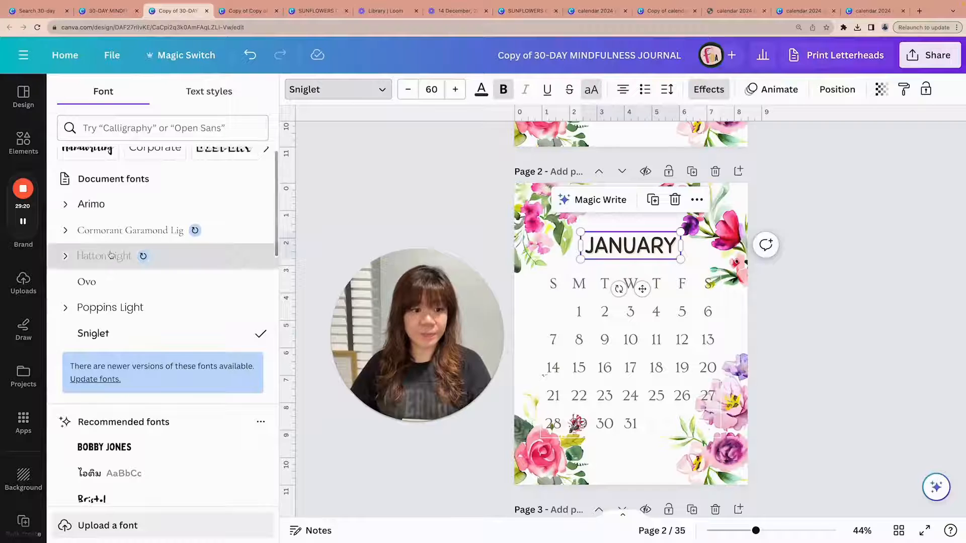
pyautogui.click(106, 256)
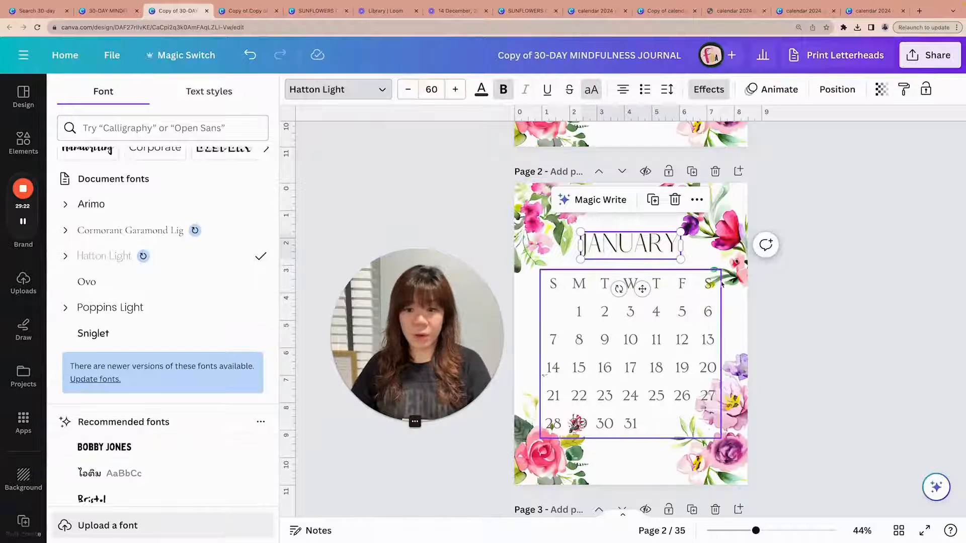
# Step: Set the January calendar table on page 2 to the Hatton Light font at size 30
pyautogui.click(681, 313)
pyautogui.click(536, 301)
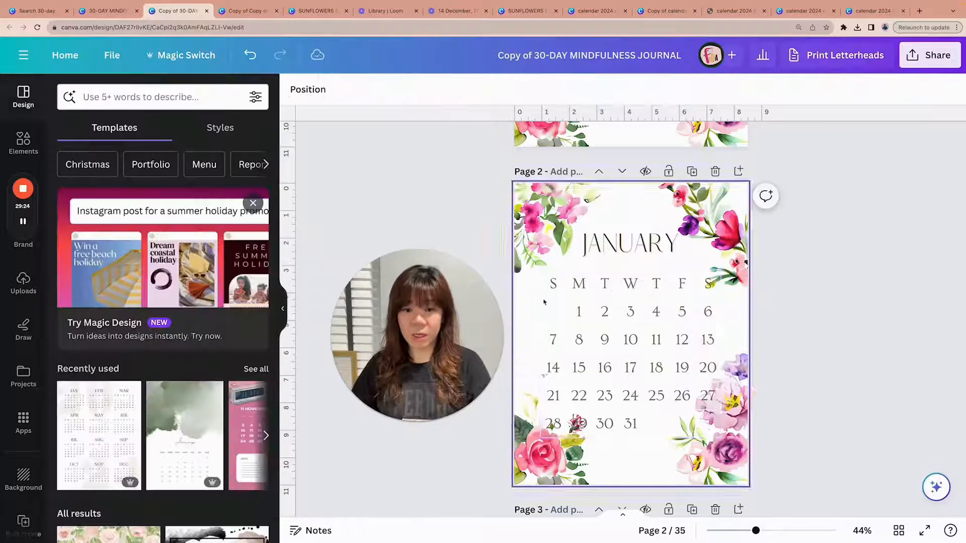
pyautogui.click(549, 303)
pyautogui.click(534, 293)
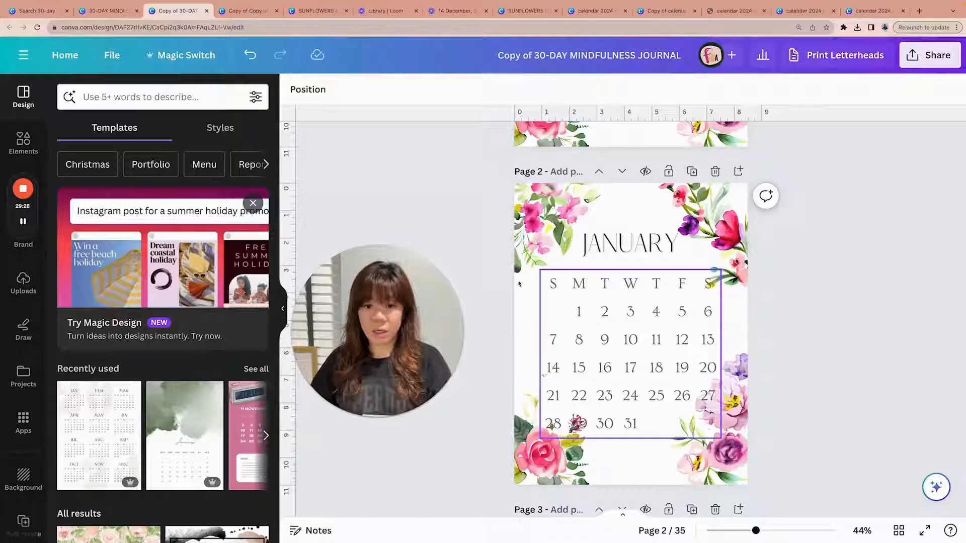
pyautogui.click(618, 322)
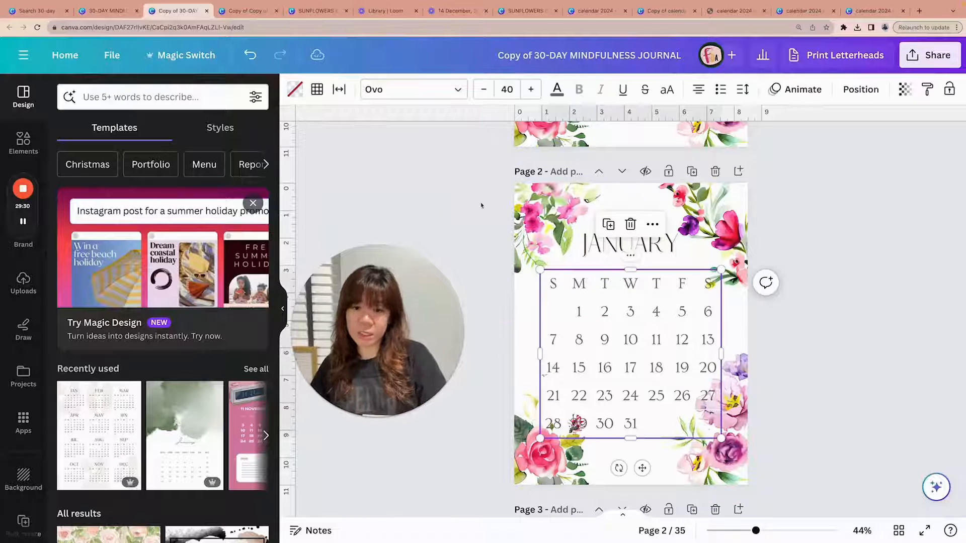
pyautogui.click(389, 93)
pyautogui.click(126, 256)
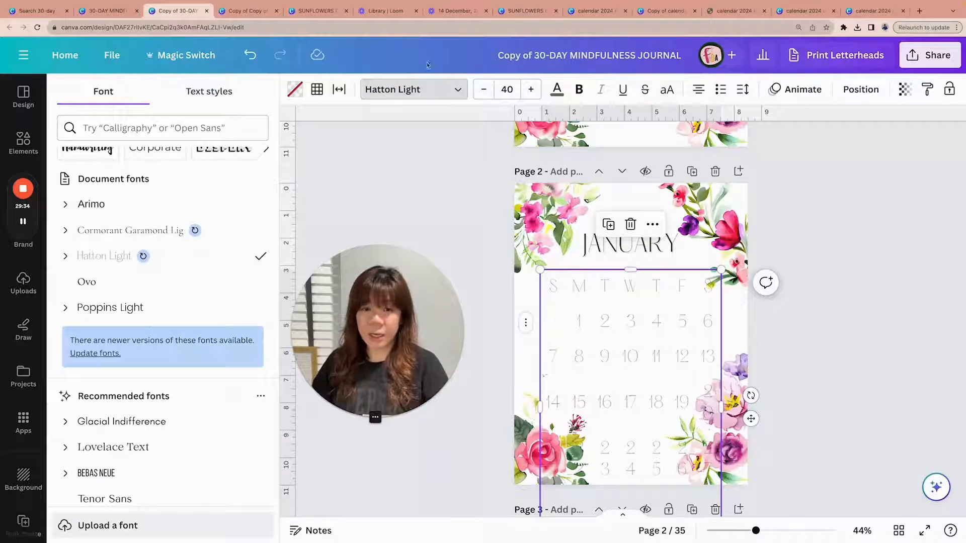
pyautogui.click(507, 89)
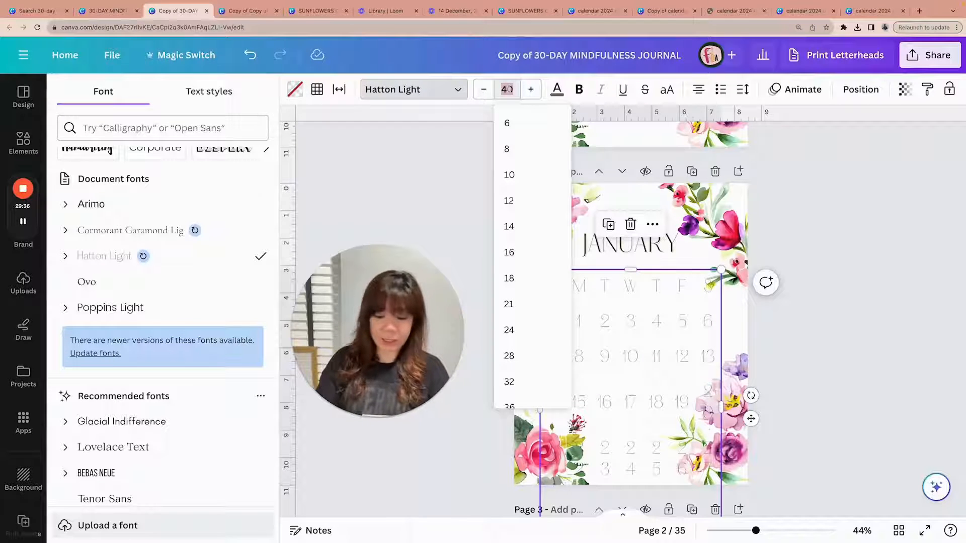
pyautogui.write('30')
pyautogui.press('Return')
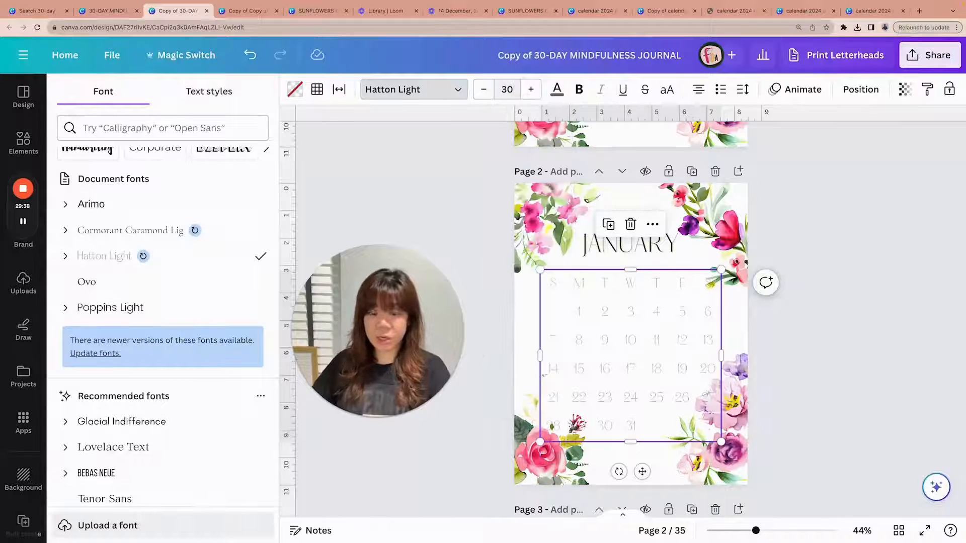
# Step: Make the January calendar table's text black and bold
pyautogui.click(557, 89)
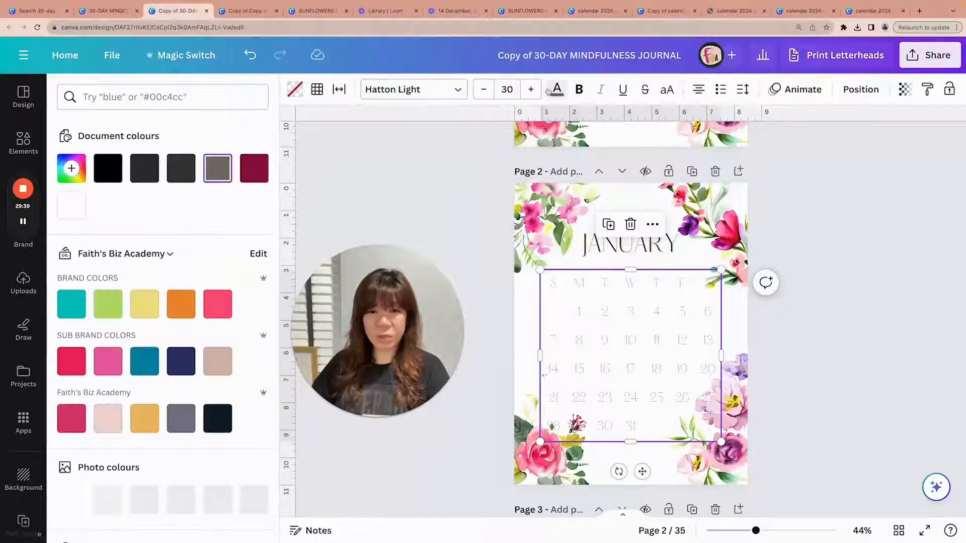
pyautogui.click(109, 168)
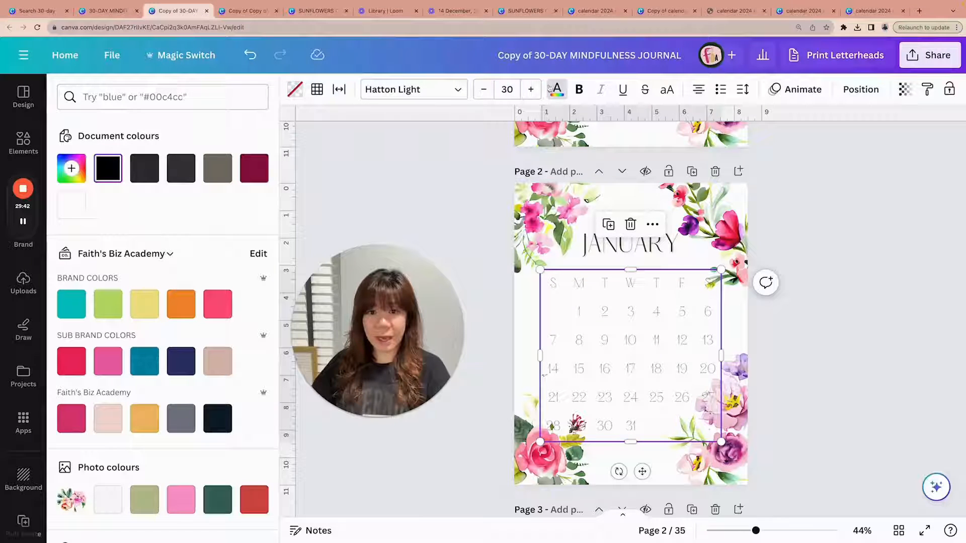
pyautogui.click(581, 90)
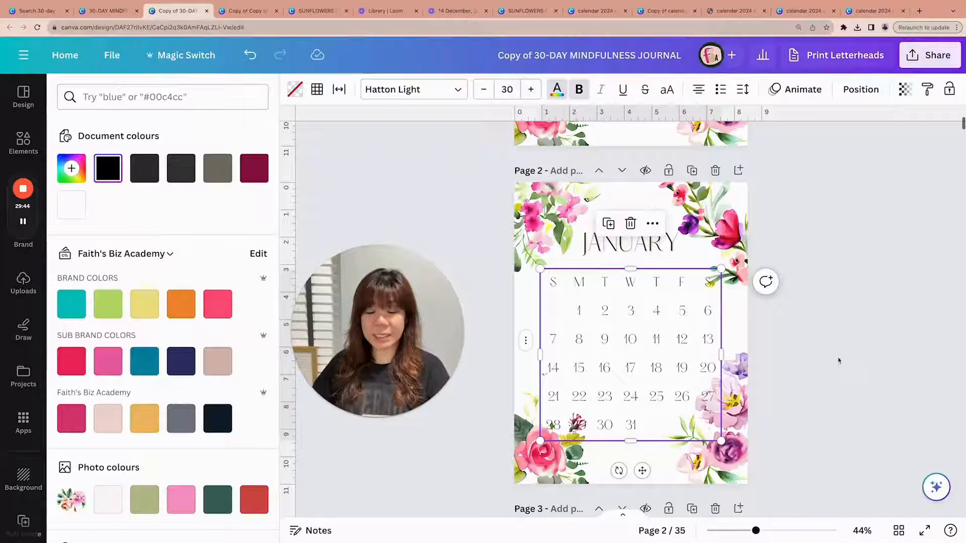
# Step: Examine the January calendar table on page 2 for dates that overlap the floral graphics
pyautogui.moveTo(724, 441); pyautogui.dragTo(725, 435)
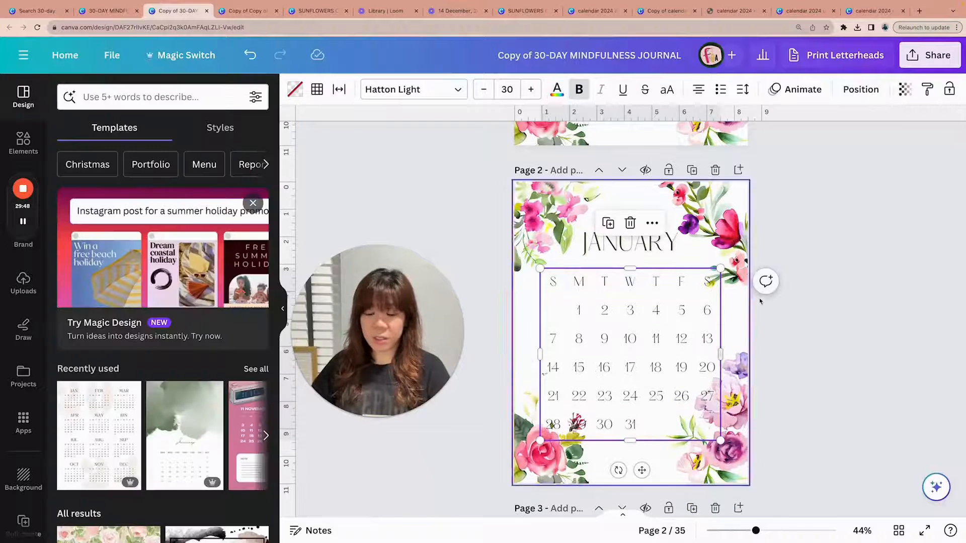
pyautogui.moveTo(758, 532); pyautogui.dragTo(773, 533)
pyautogui.scroll(-5, 765, 237)
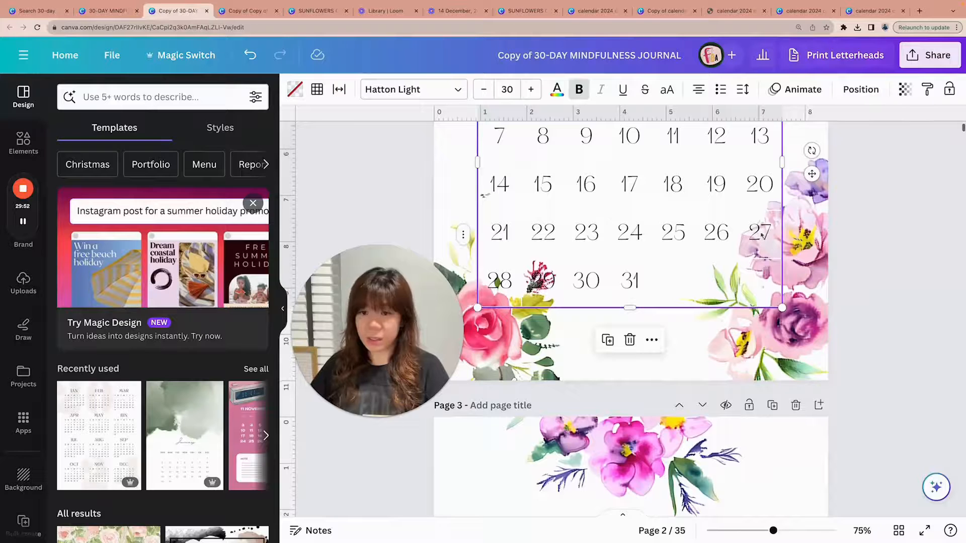
pyautogui.scroll(-2, 866, 264)
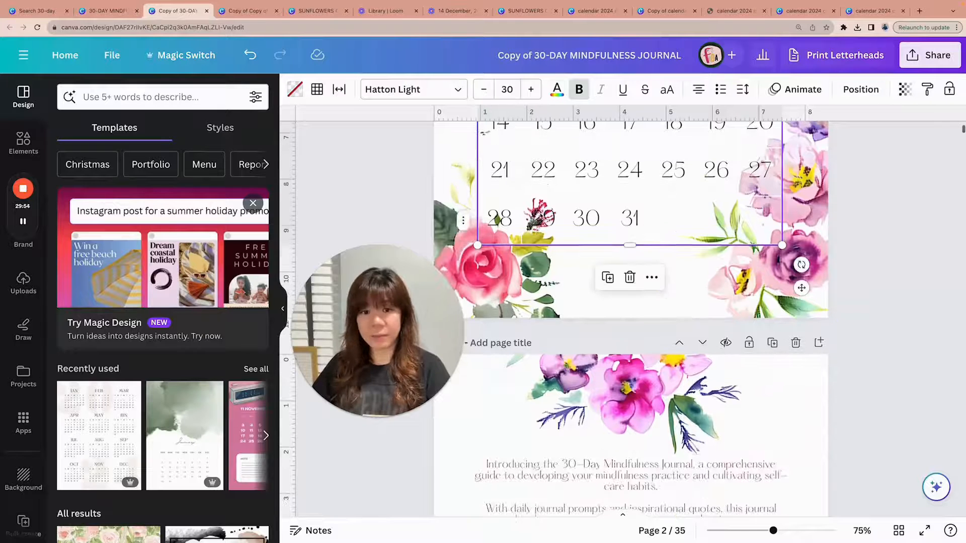
pyautogui.scroll(2, 805, 269)
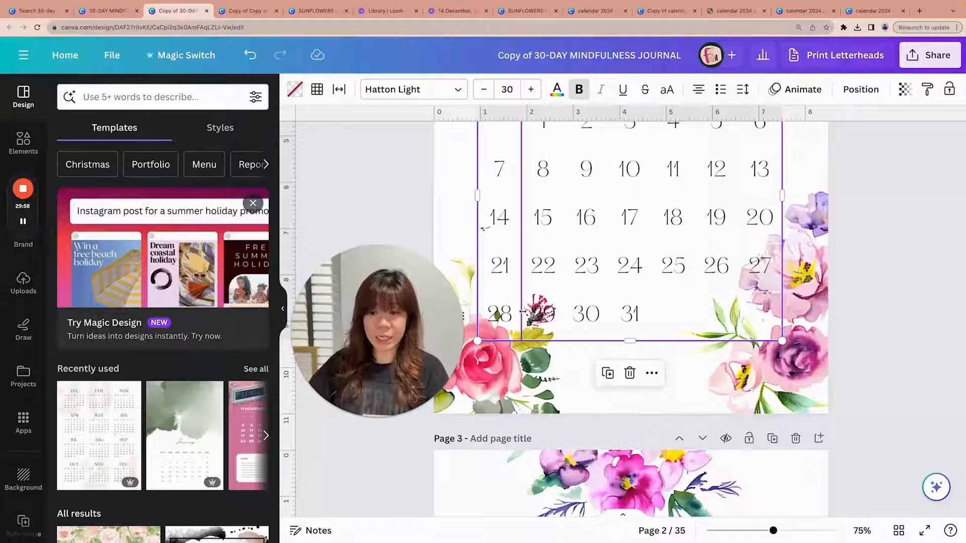
pyautogui.scroll(2, 788, 278)
pyautogui.scroll(2, 788, 277)
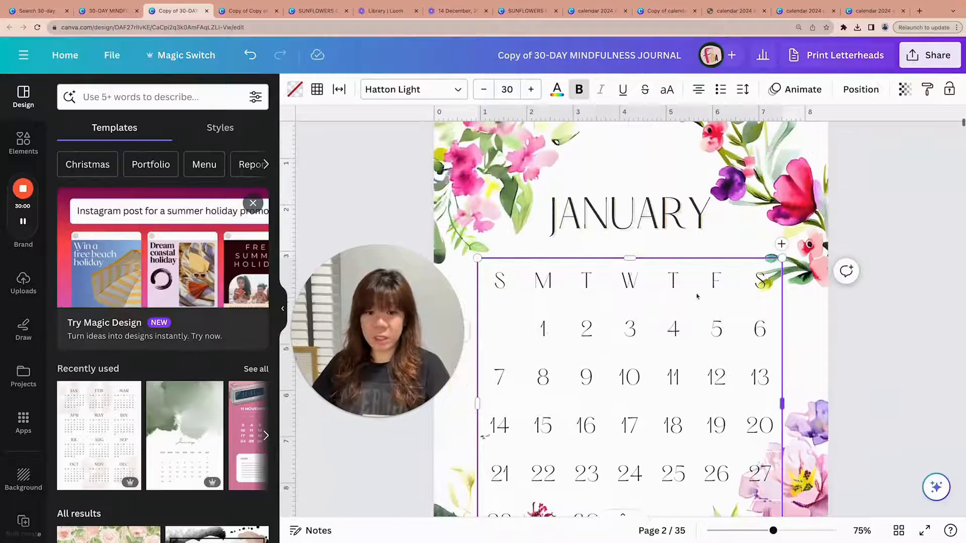
pyautogui.scroll(-1, 377, 254)
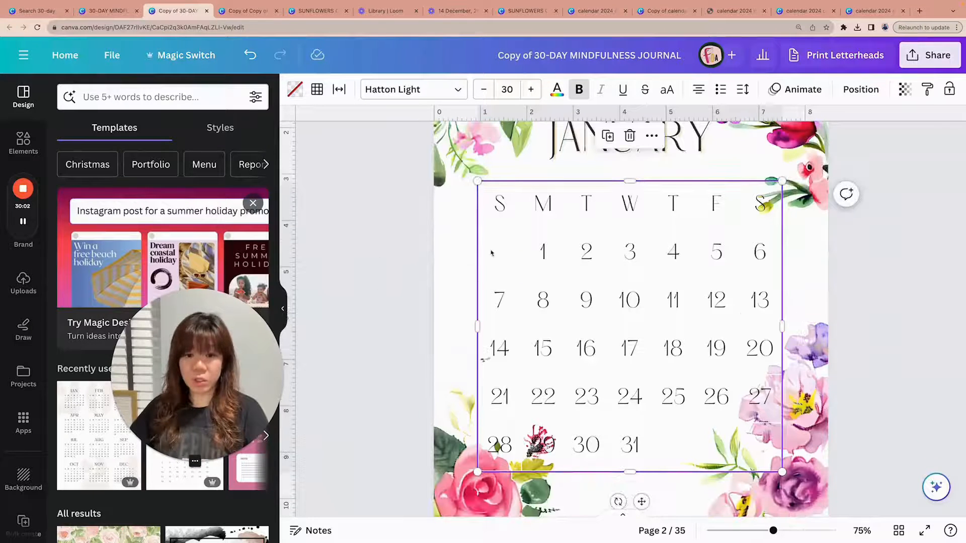
# Step: Fill the background of the January calendar table on page 2 with white
pyautogui.click(295, 90)
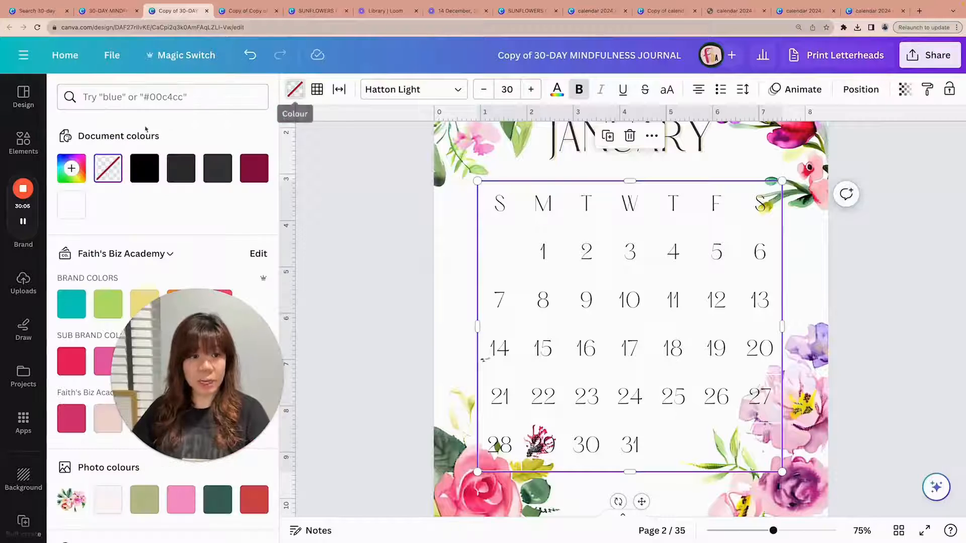
pyautogui.click(74, 208)
pyautogui.press('Escape')
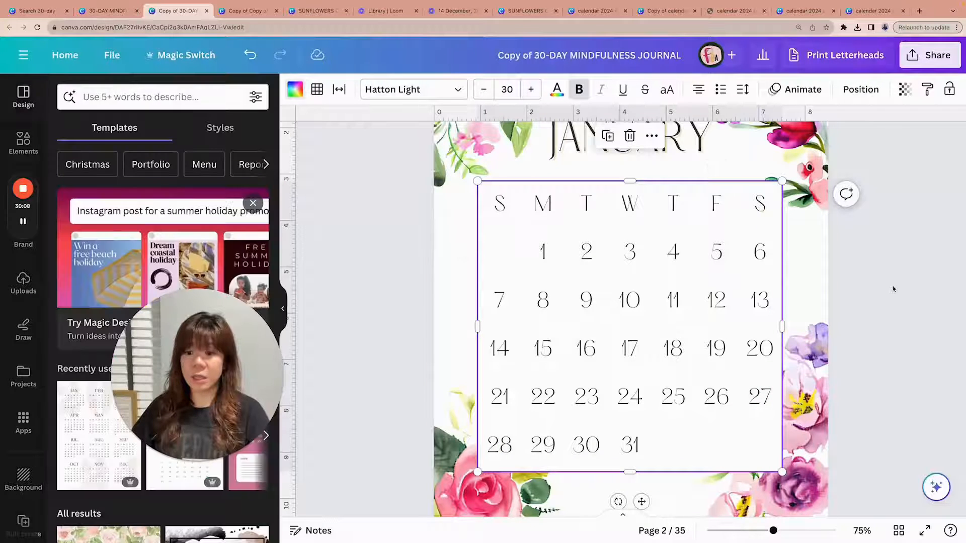
pyautogui.moveTo(773, 531); pyautogui.dragTo(756, 532)
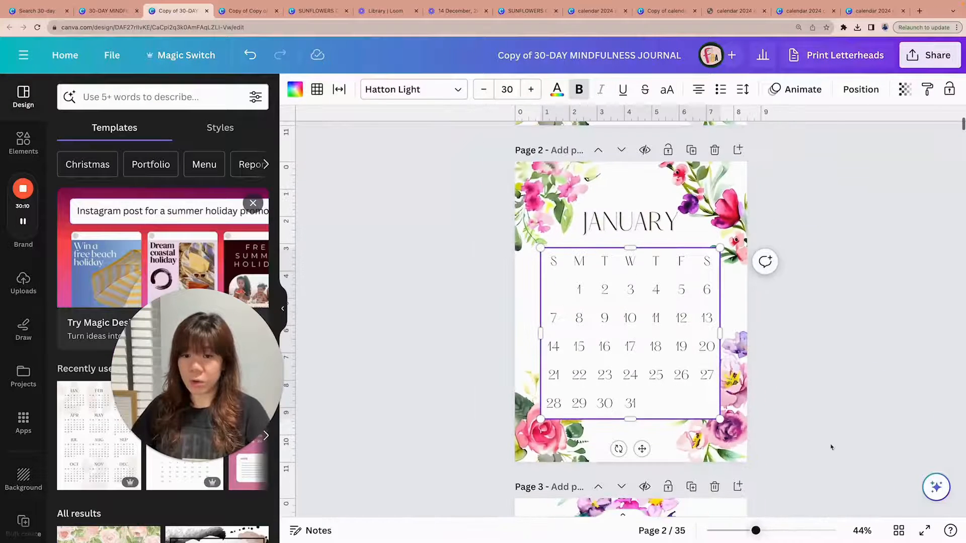
pyautogui.click(871, 356)
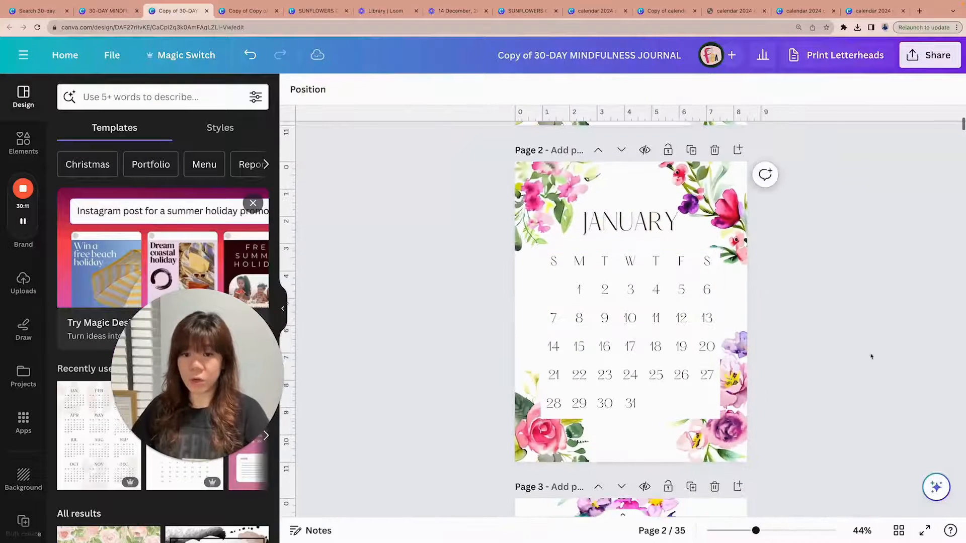
# Step: Duplicate page 2 and delete the JANUARY heading and calendar table from the copy on page 3
pyautogui.click(691, 150)
pyautogui.click(639, 220)
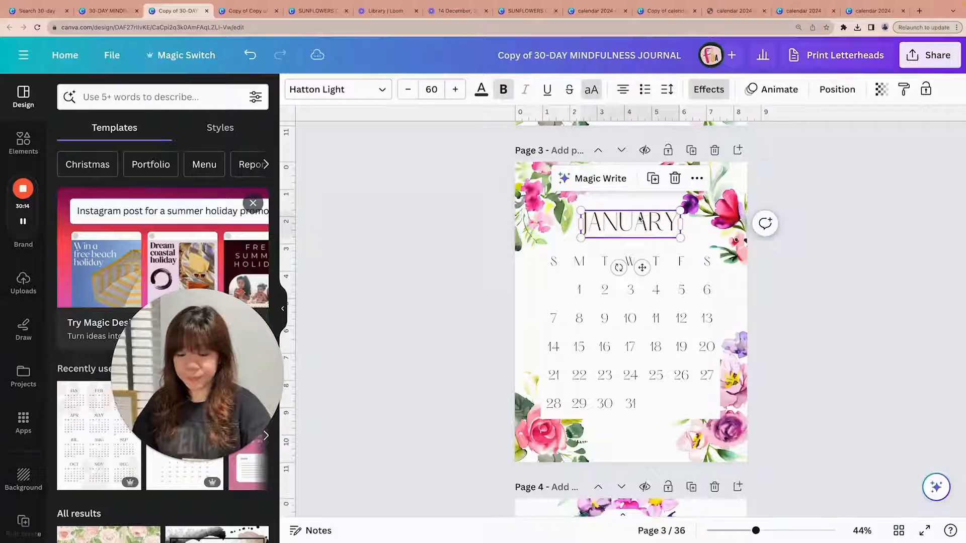
pyautogui.press('Delete')
pyautogui.click(693, 269)
pyautogui.press('Delete')
pyautogui.click(474, 302)
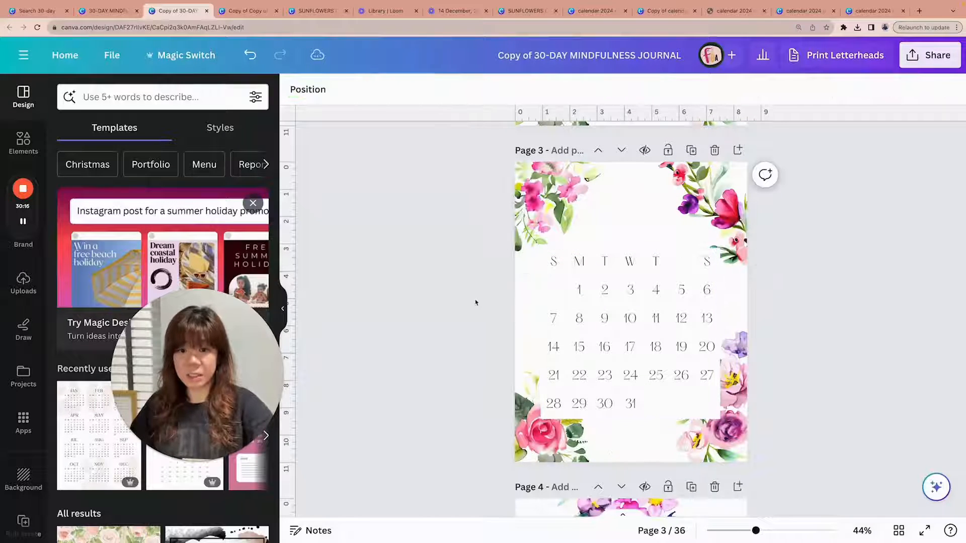
pyautogui.click(589, 306)
pyautogui.press('Delete')
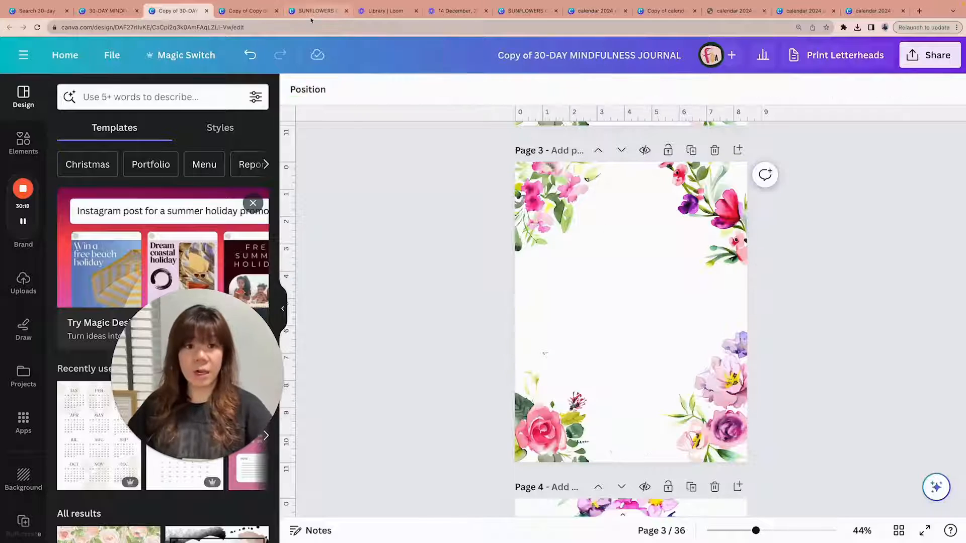
# Step: Switch to the calendar 2024 demo design and look over its monthly sunflower pages
pyautogui.click(325, 13)
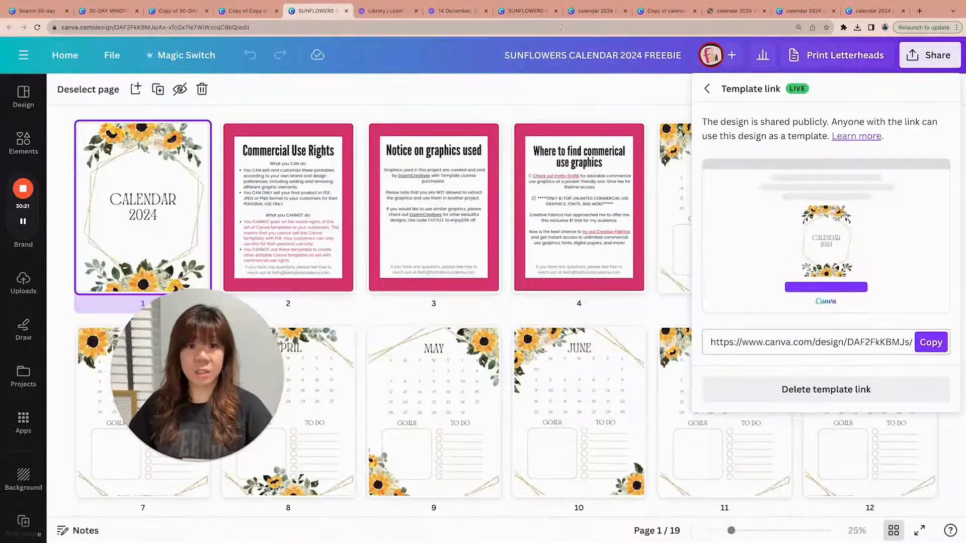
pyautogui.click(533, 14)
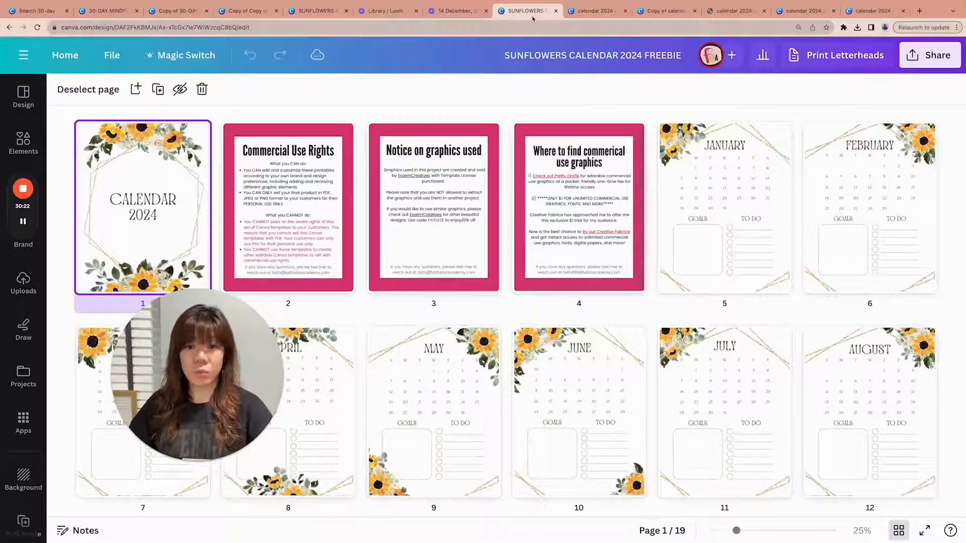
pyautogui.click(597, 11)
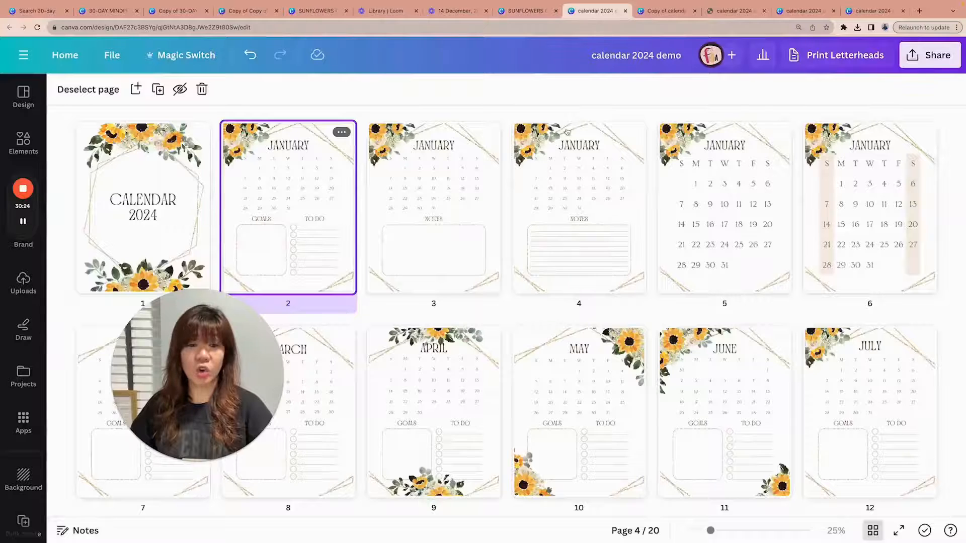
pyautogui.scroll(-3, 578, 211)
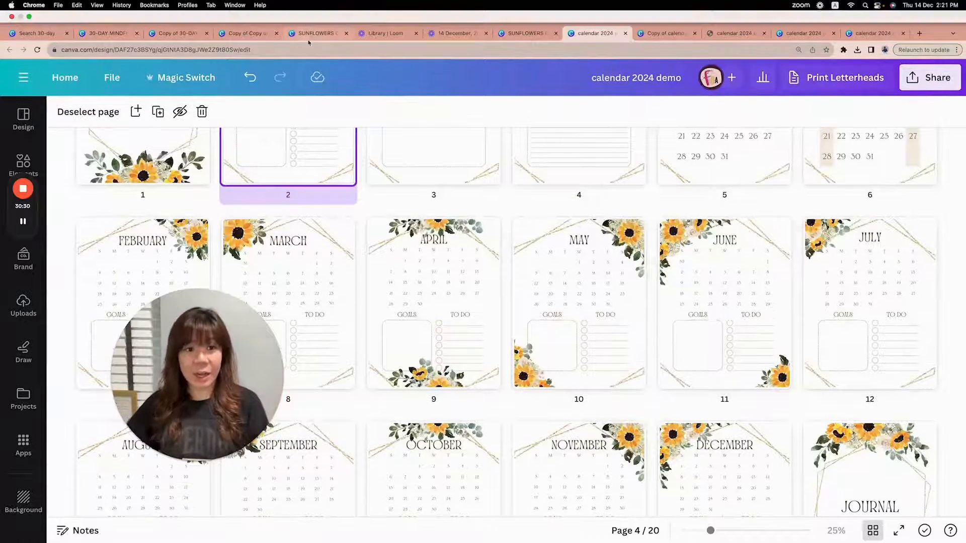
# Step: Return to the journal copy and view the January page together with the bare floral page 3
pyautogui.click(316, 11)
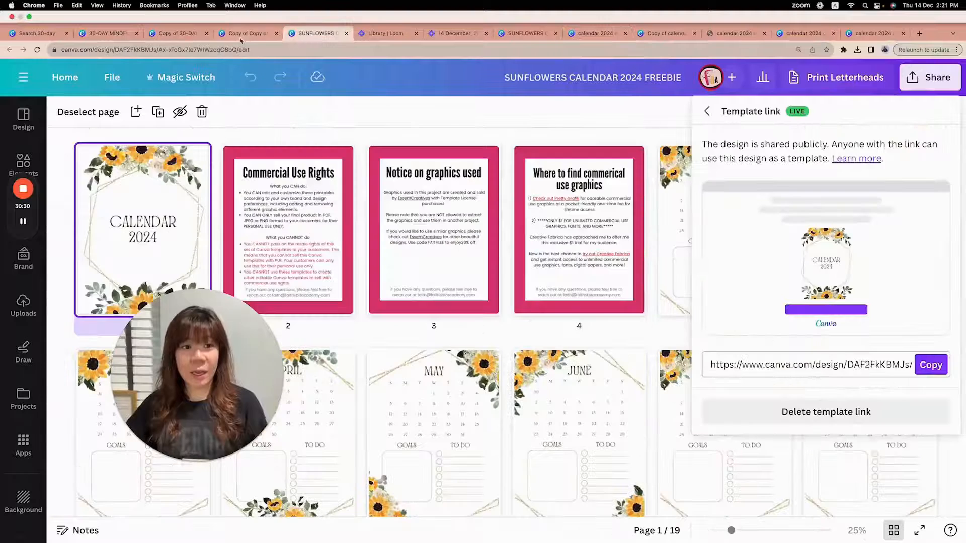
pyautogui.click(242, 38)
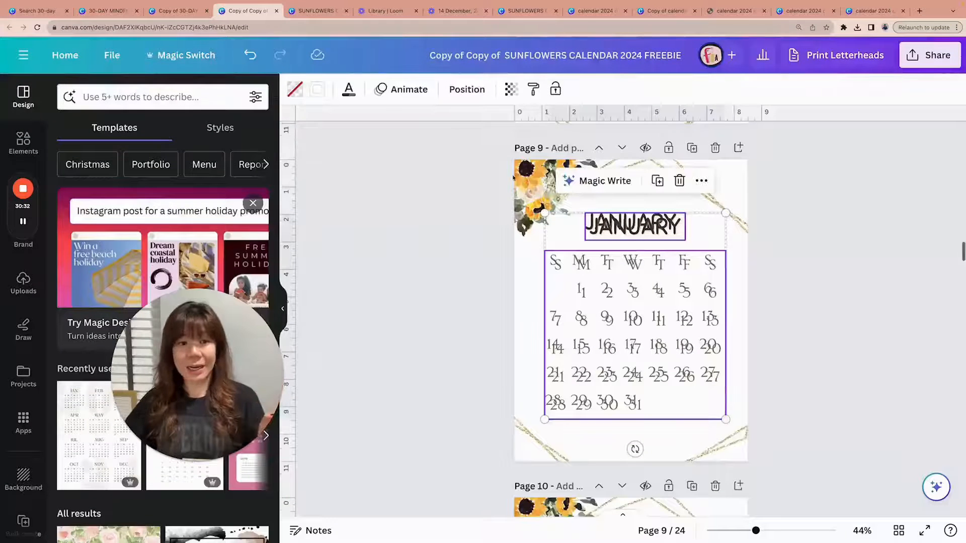
pyautogui.click(176, 11)
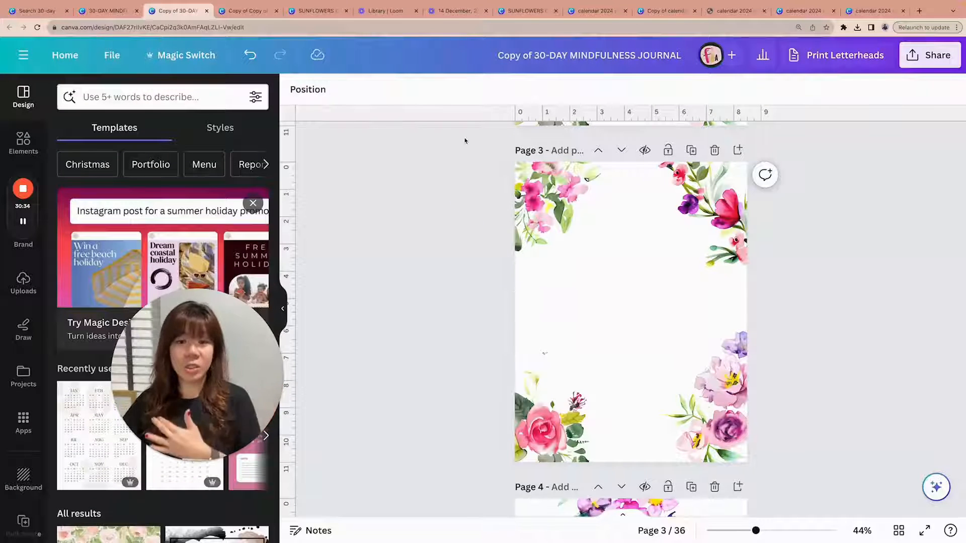
pyautogui.scroll(5, 900, 311)
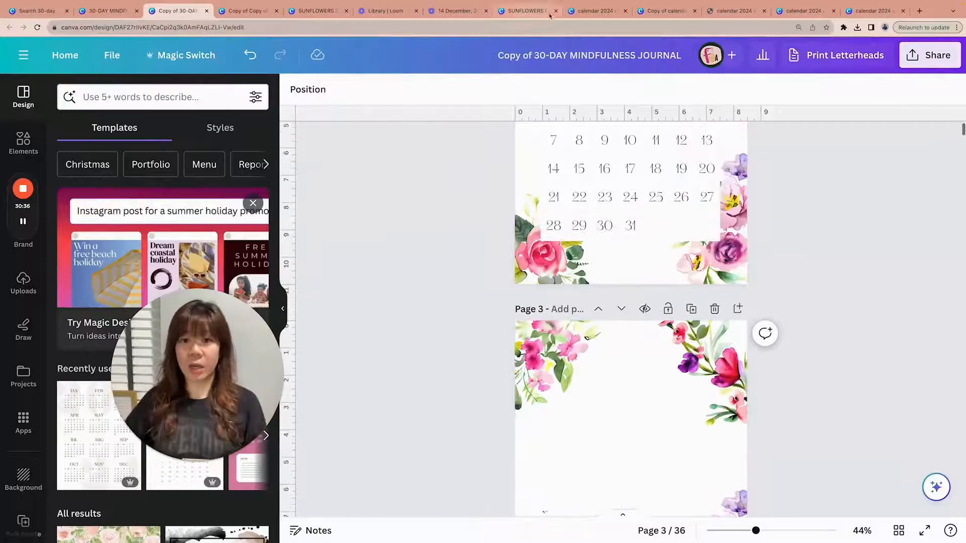
# Step: Switch to the SUNFLOWERS CALENDAR 2024 FREEBIE design and look through all its pages in the grid view
pyautogui.click(595, 10)
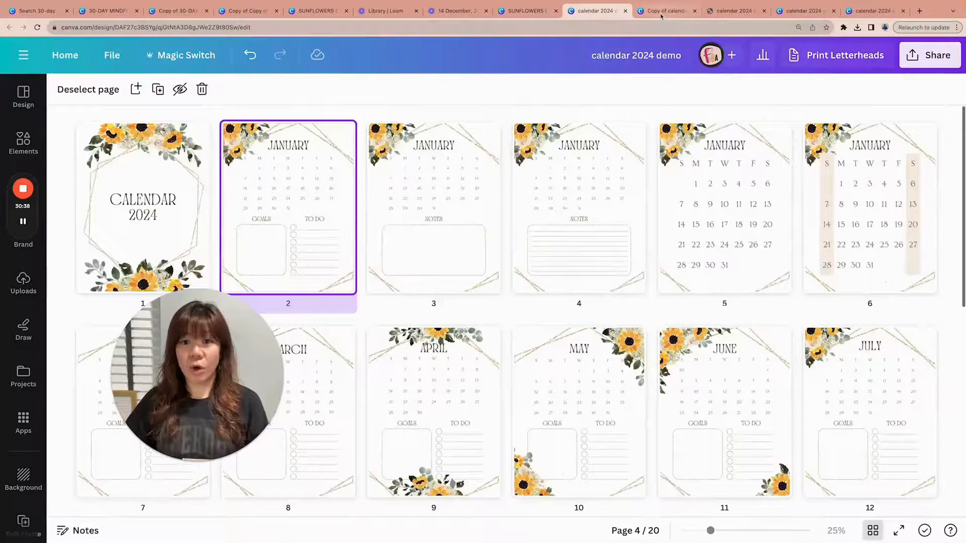
pyautogui.click(665, 10)
pyautogui.click(526, 11)
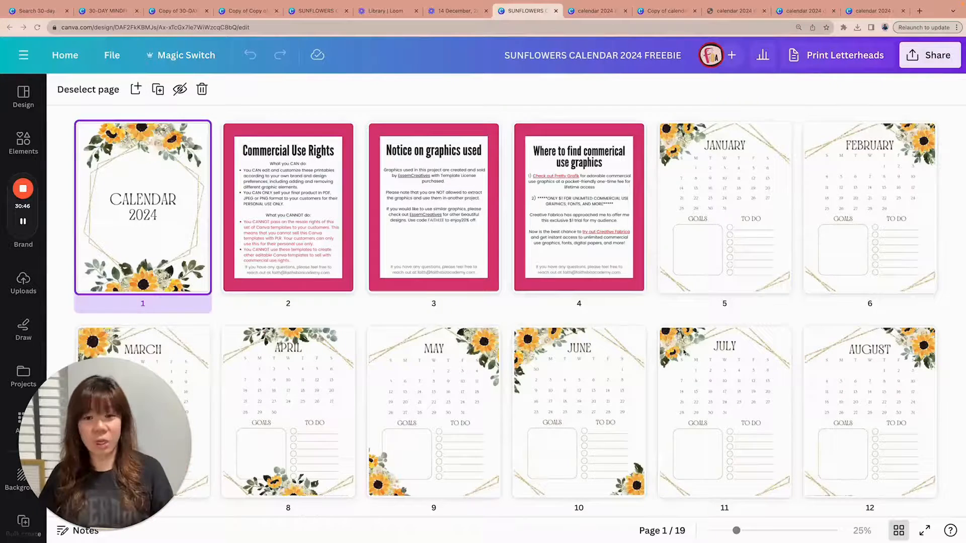
pyautogui.scroll(-3, 669, 347)
pyautogui.scroll(-8, 683, 352)
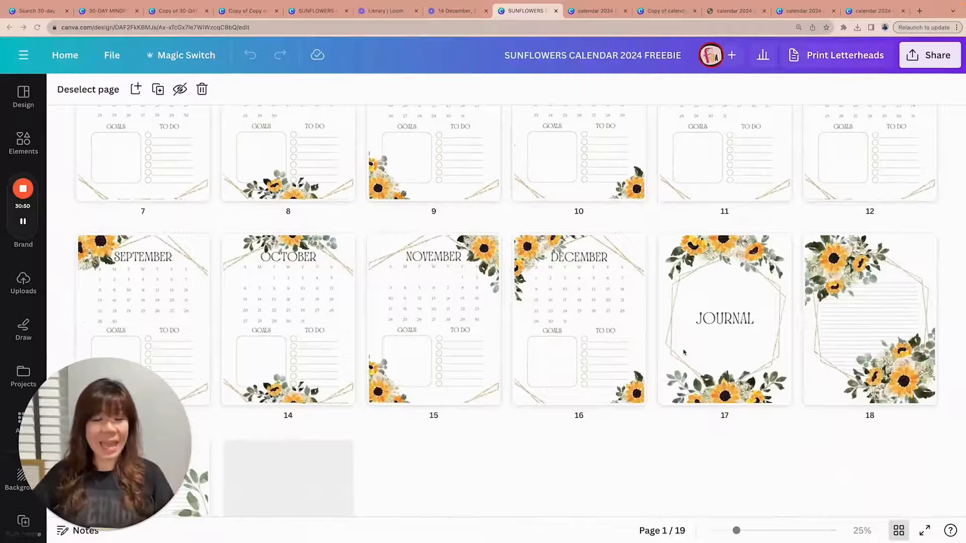
pyautogui.scroll(3, 681, 352)
pyautogui.scroll(-3, 681, 352)
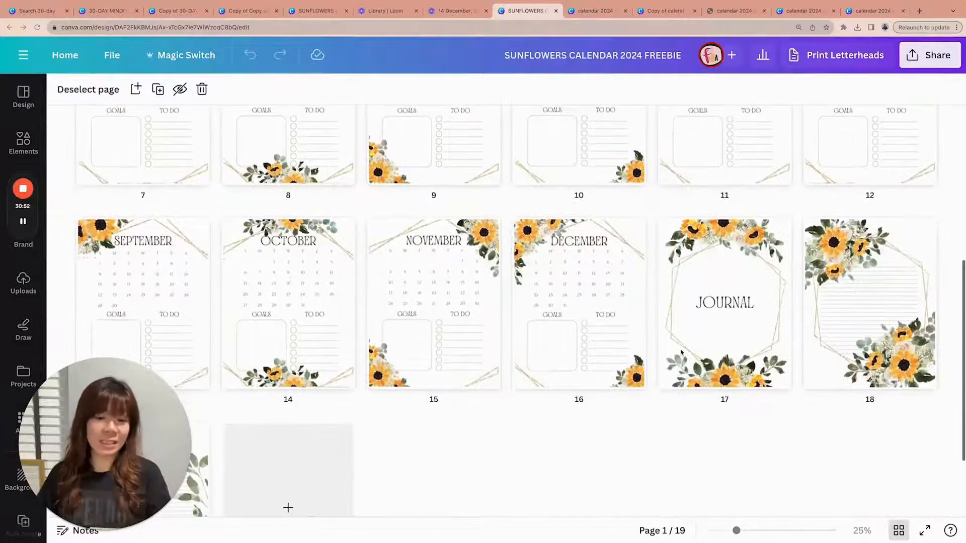
pyautogui.scroll(15, 681, 352)
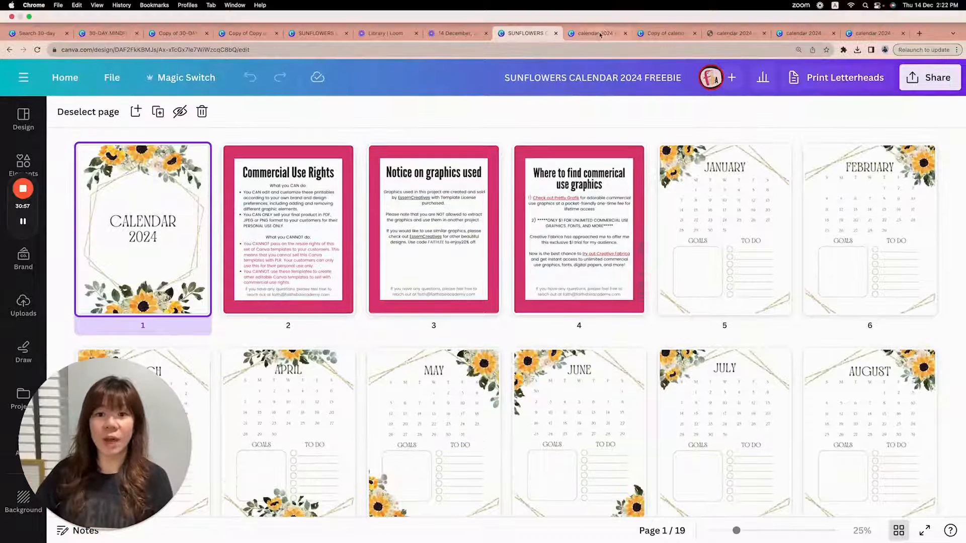
# Step: Compare the five January layouts on pages 2 to 6 of the calendar 2024 demo design
pyautogui.click(598, 36)
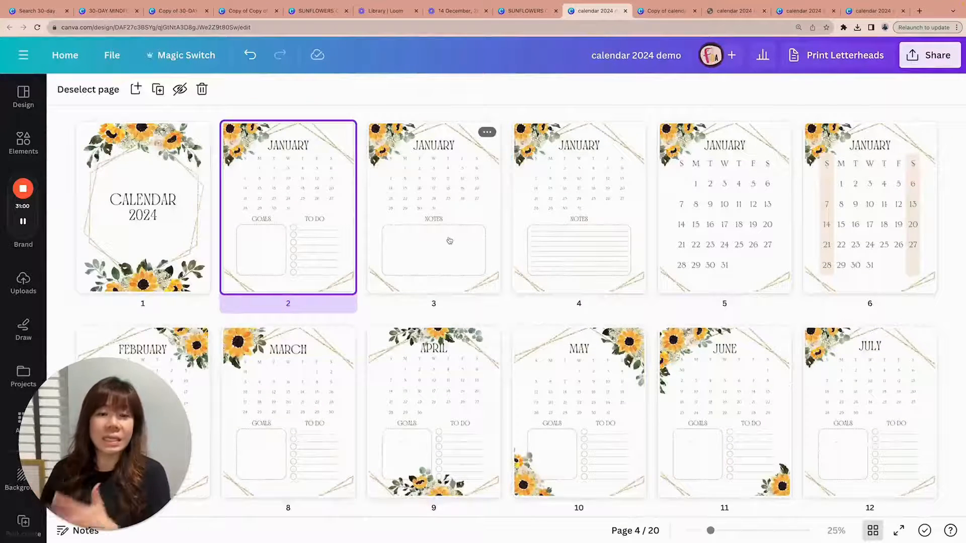
pyautogui.scroll(-1, 428, 205)
pyautogui.scroll(1, 427, 203)
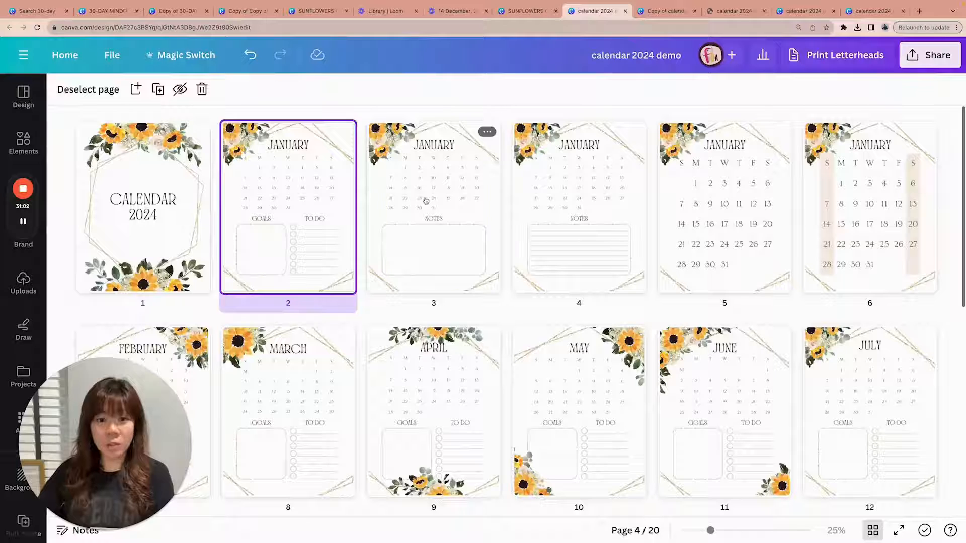
pyautogui.click(425, 201)
pyautogui.click(565, 201)
pyautogui.click(777, 210)
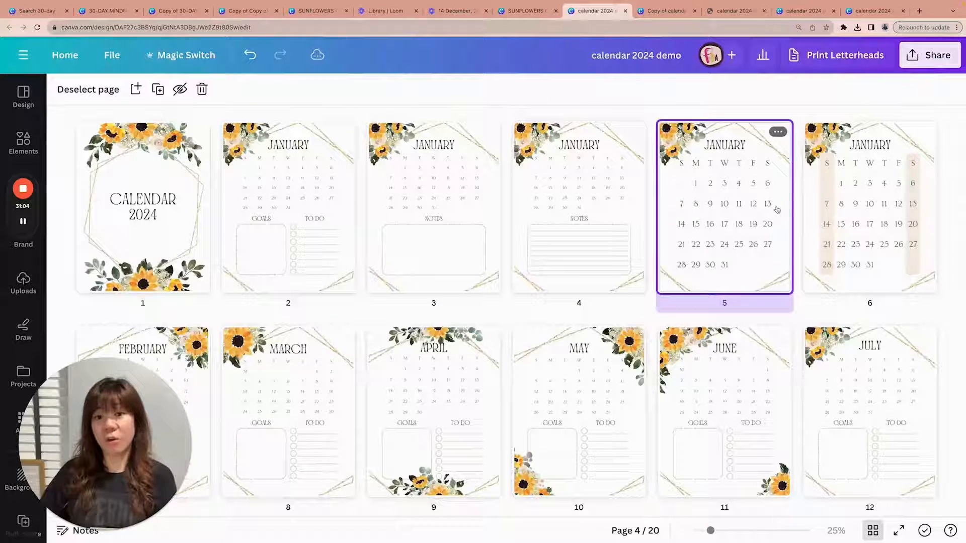
pyautogui.click(855, 217)
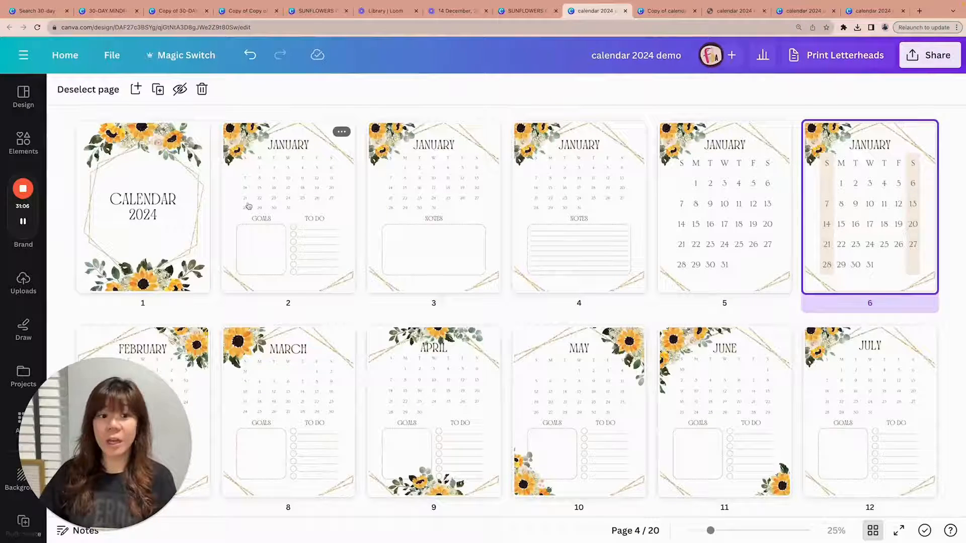
pyautogui.click(274, 208)
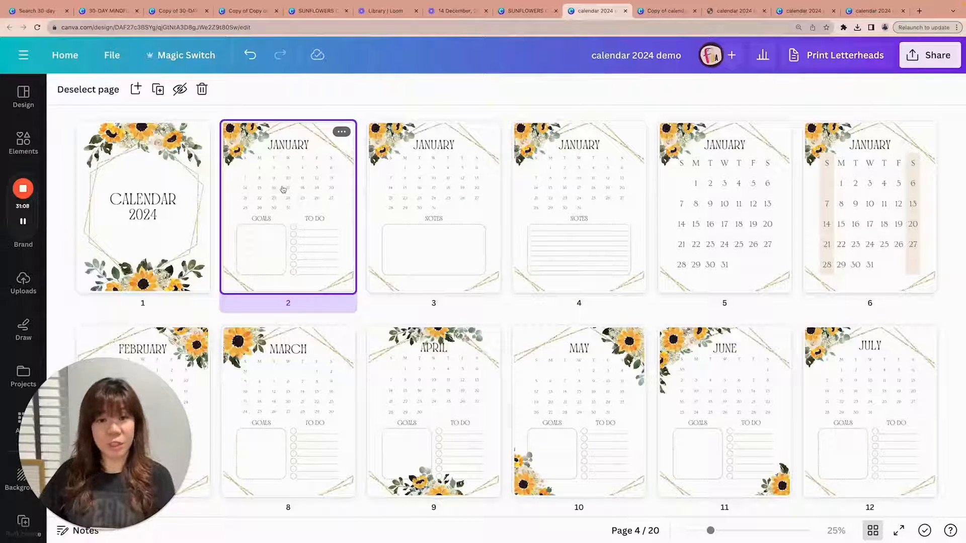
pyautogui.click(478, 191)
pyautogui.click(576, 192)
pyautogui.click(727, 193)
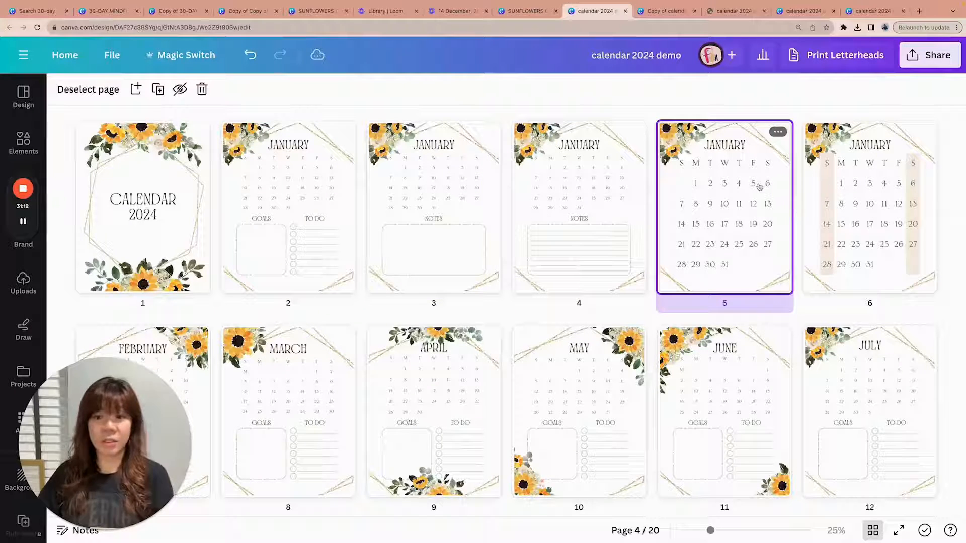
pyautogui.click(867, 195)
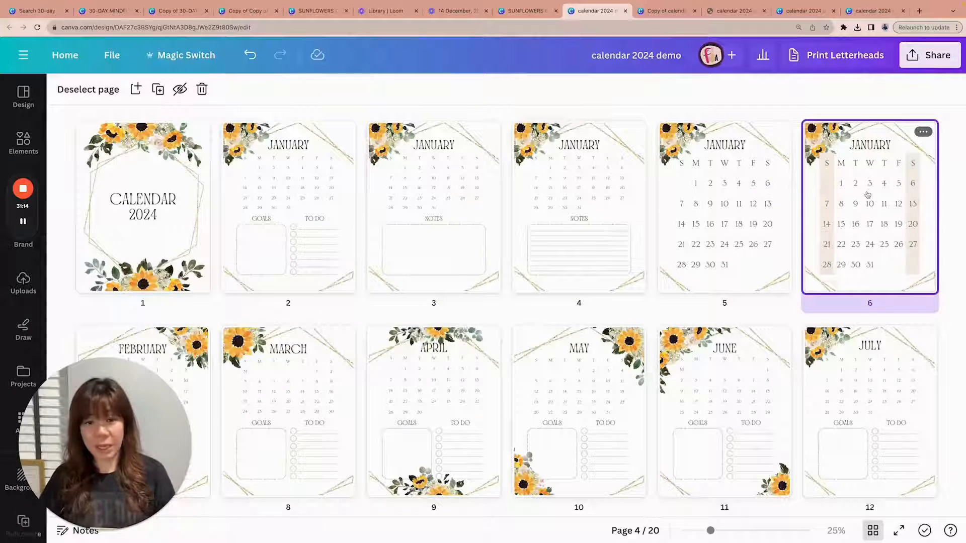
pyautogui.click(431, 191)
pyautogui.click(577, 193)
pyautogui.click(725, 193)
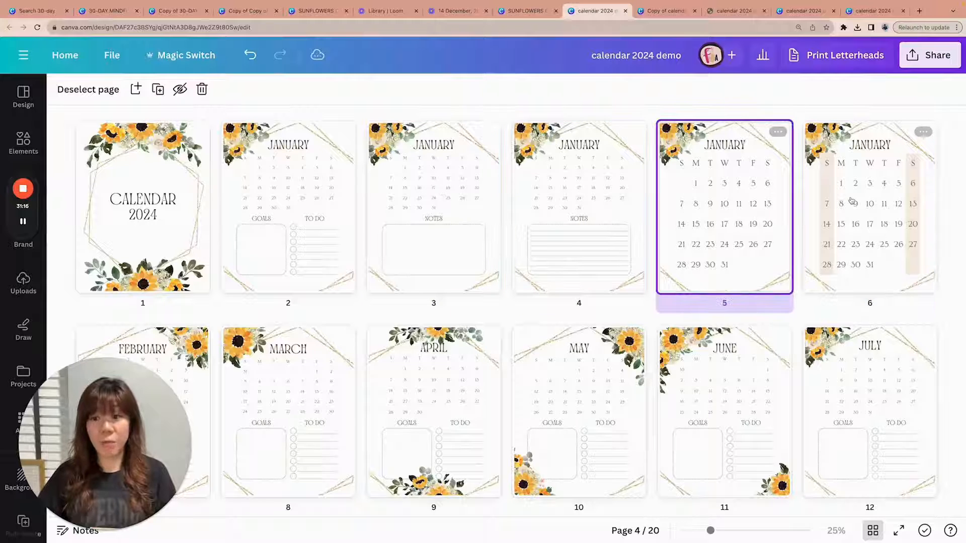
pyautogui.click(852, 200)
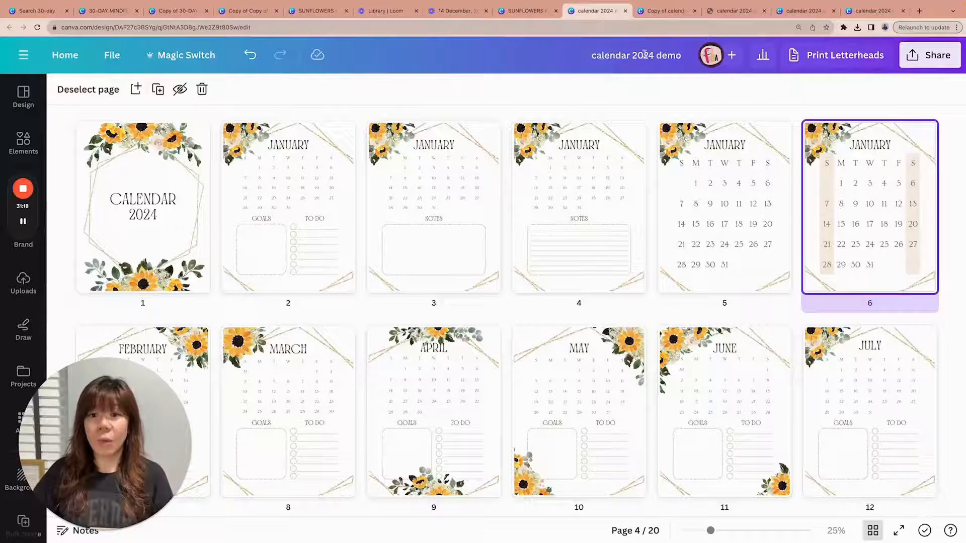
# Step: Switch to the Copy of calendar 2024 demo design and look over its rainbow-themed January layouts
pyautogui.click(665, 10)
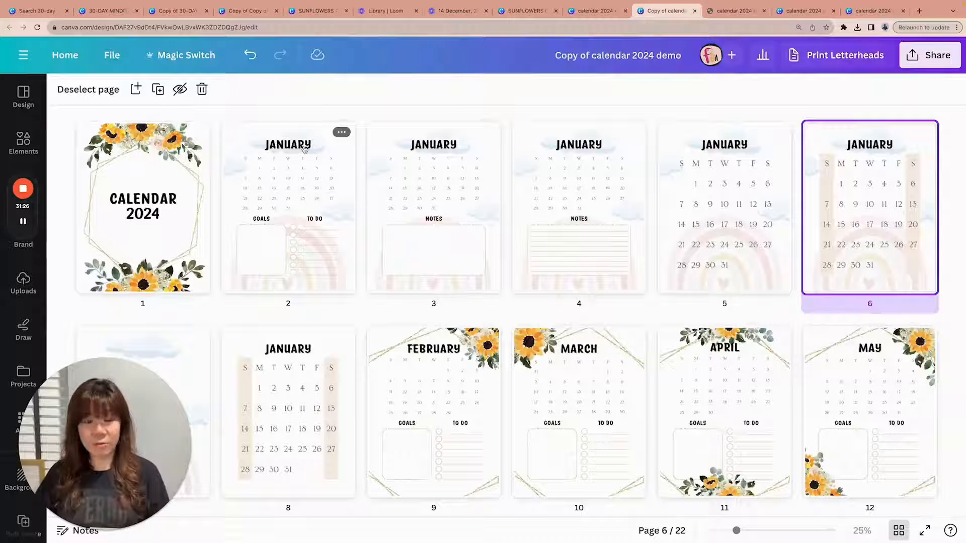
pyautogui.scroll(-1, 308, 168)
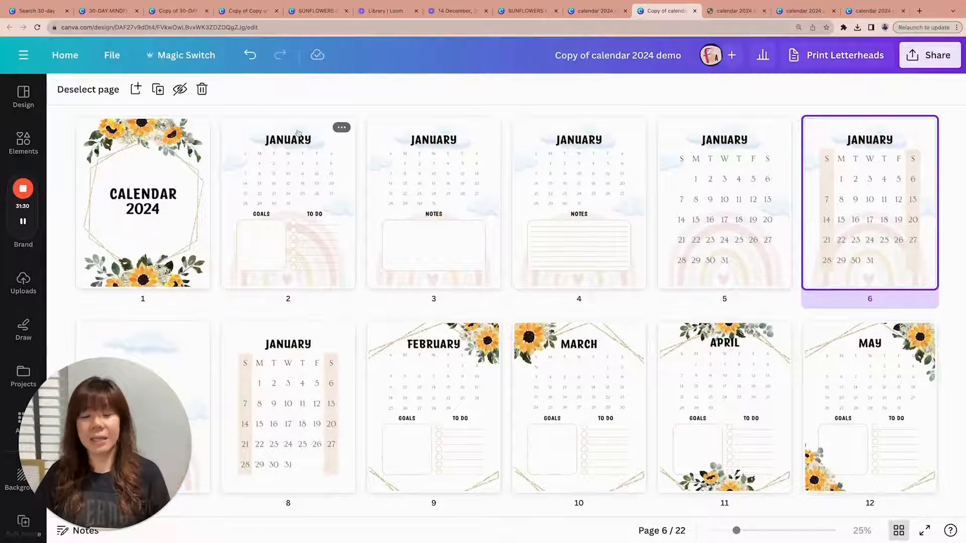
pyautogui.scroll(-2, 298, 133)
pyautogui.scroll(3, 494, 200)
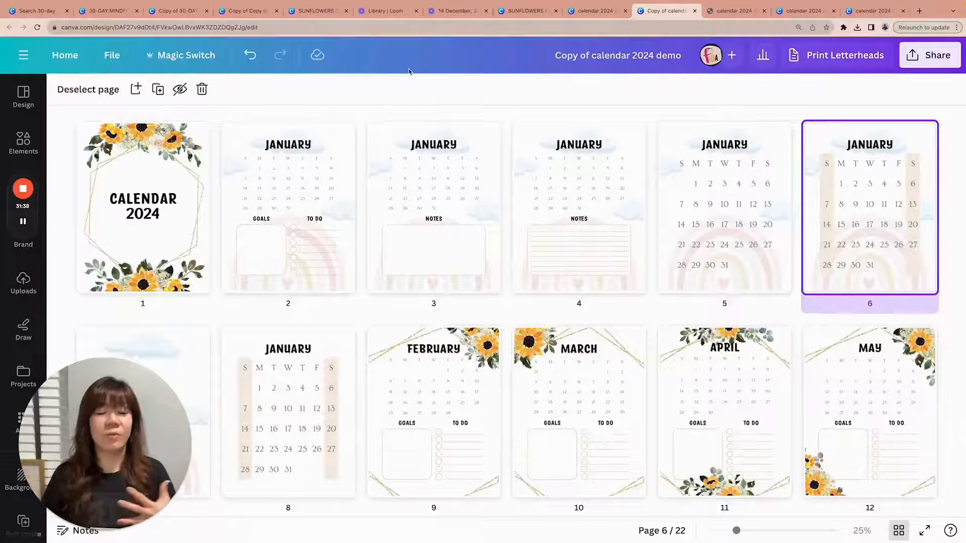
# Step: Switch to the Copy of 30-DAY MINDFULNESS JOURNAL design and look through its floral pages in the grid view
pyautogui.click(174, 11)
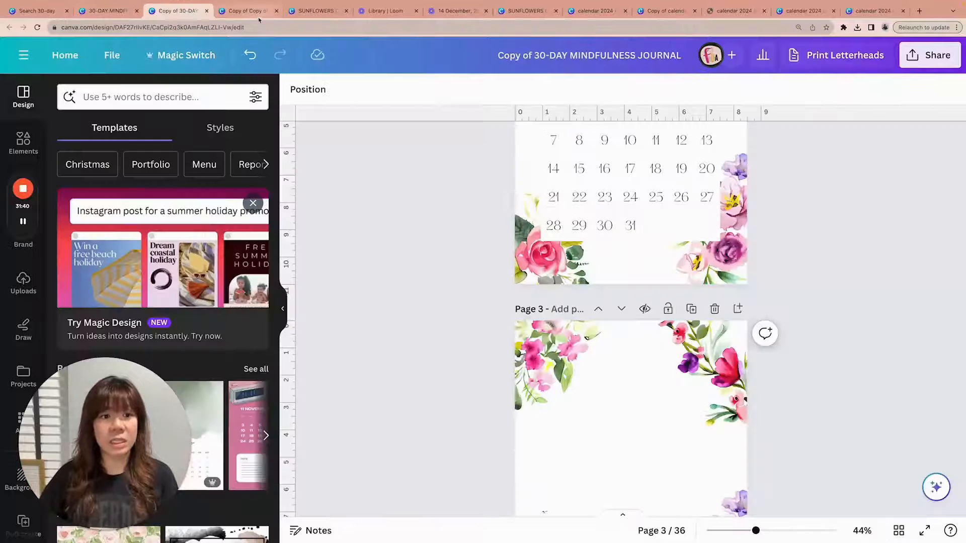
pyautogui.scroll(-1, 496, 194)
pyautogui.scroll(3, 879, 196)
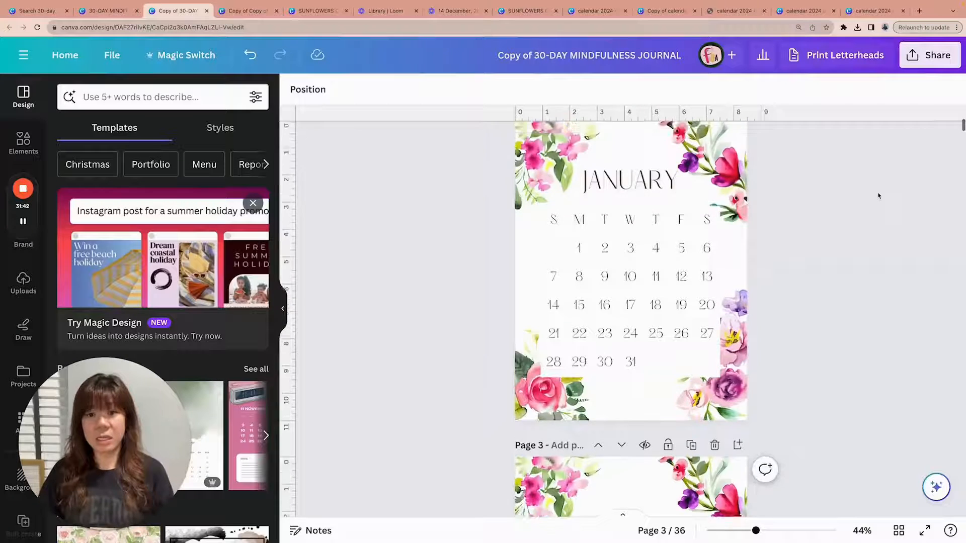
pyautogui.scroll(10, 886, 302)
pyautogui.click(899, 531)
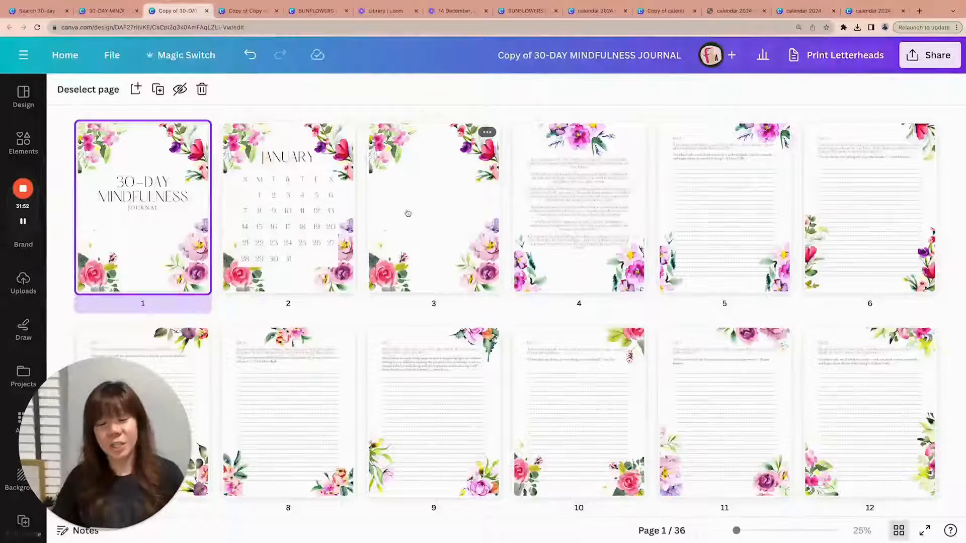
pyautogui.scroll(-1, 433, 217)
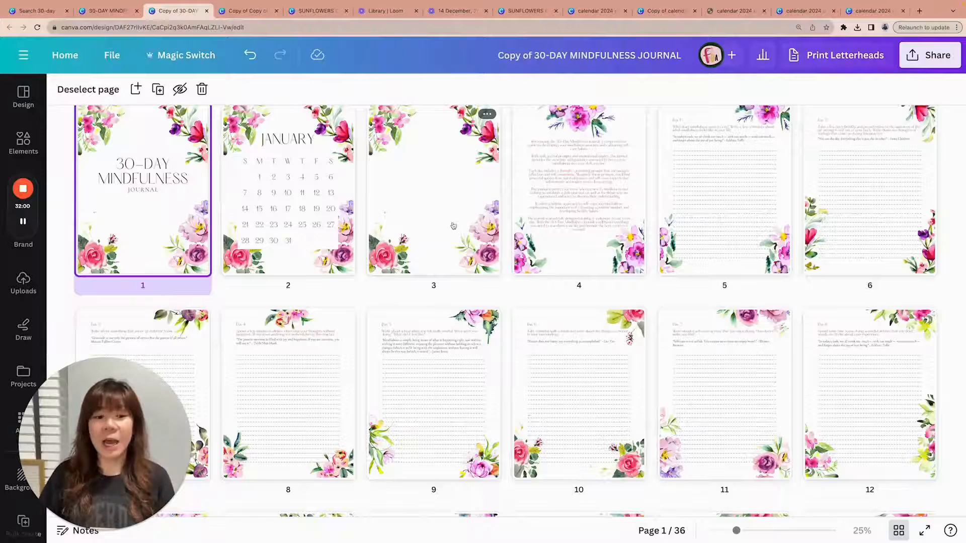
pyautogui.scroll(-5, 483, 237)
pyautogui.scroll(-10, 483, 237)
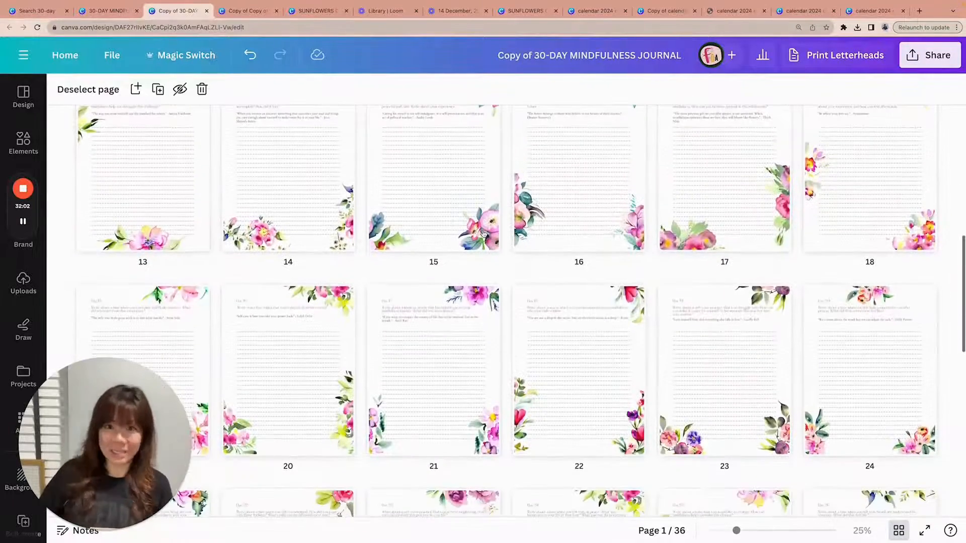
pyautogui.scroll(-1, 488, 231)
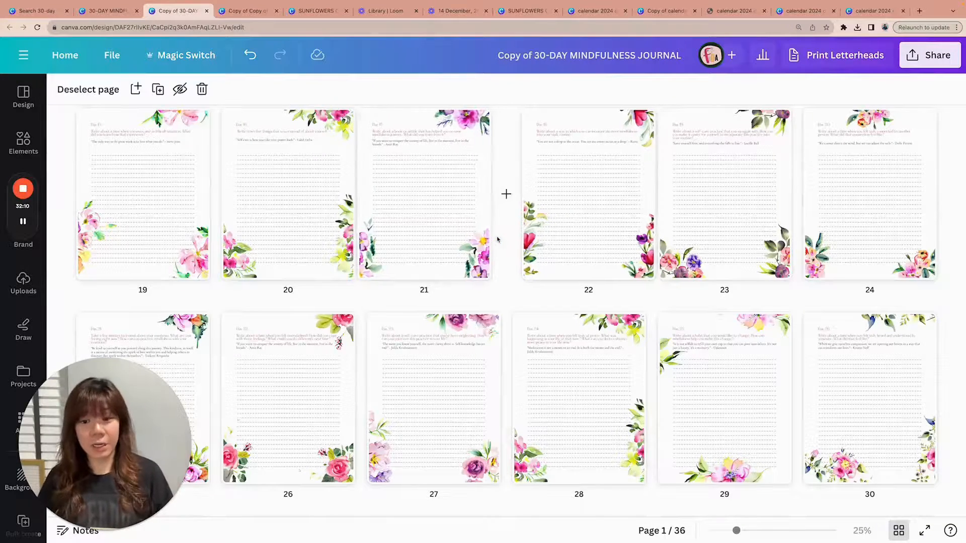
pyautogui.scroll(12, 498, 240)
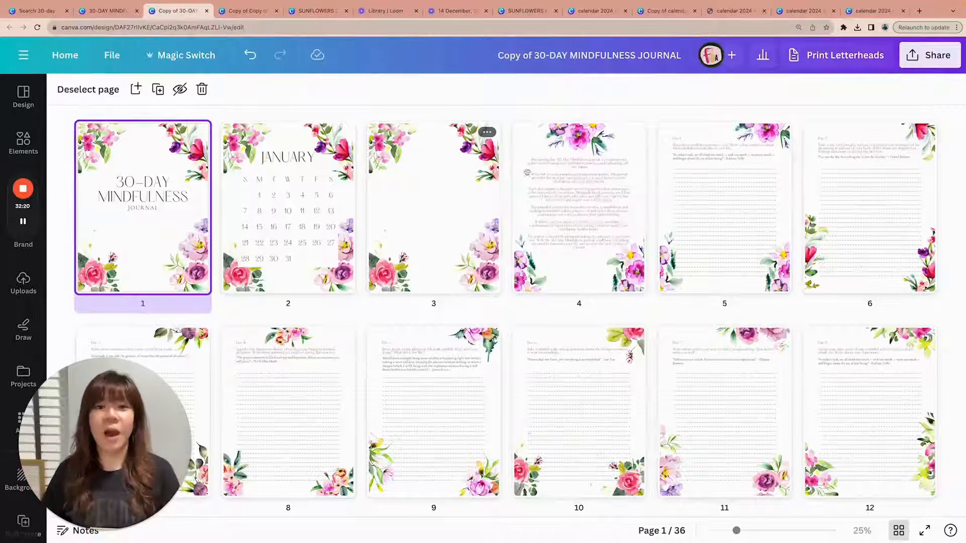
# Step: Return to the SUNFLOWERS CALENDAR 2024 FREEBIE design to view its page overview
pyautogui.click(525, 10)
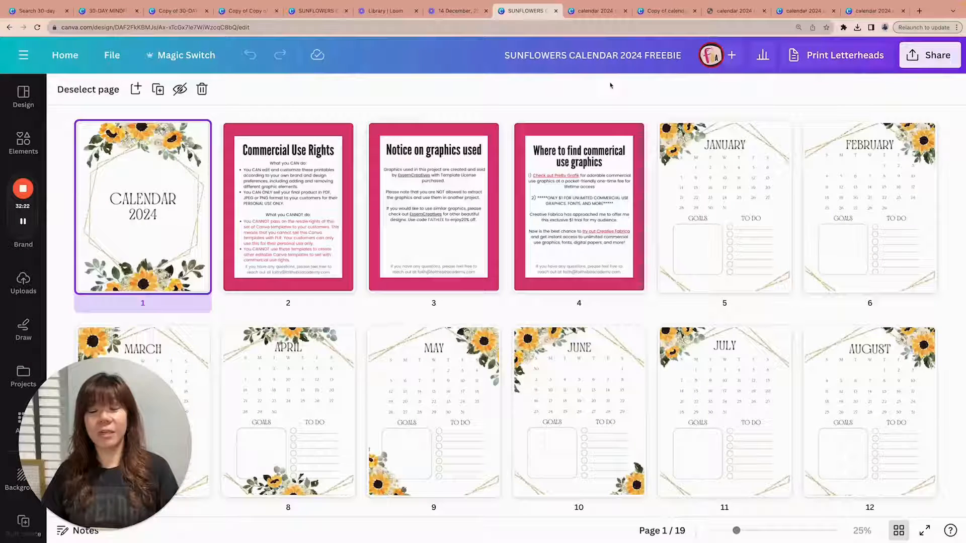